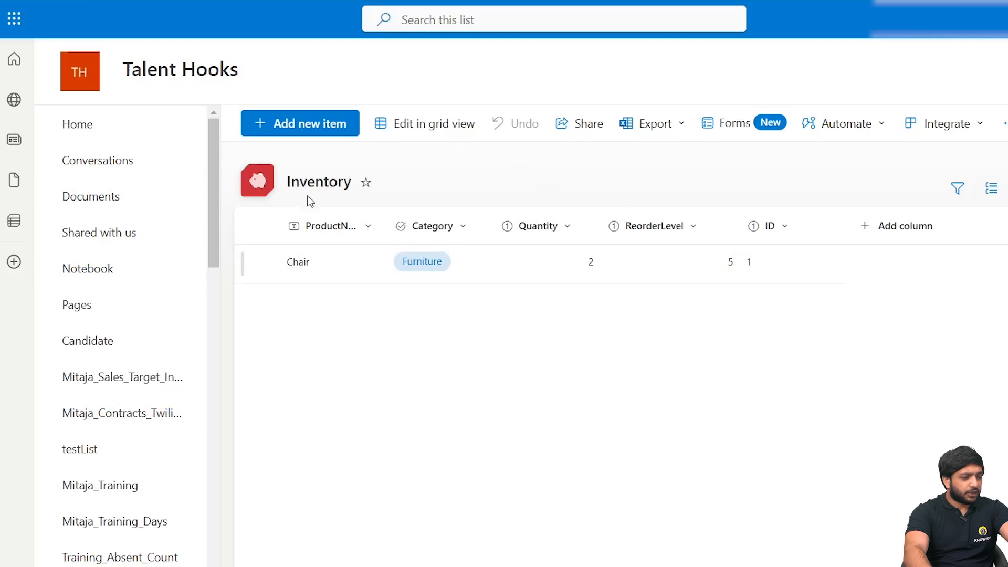
- Review the ProductName column's settings in the Inventory list and close them without changes
left_click(368, 230)
mouse_move(368, 395)
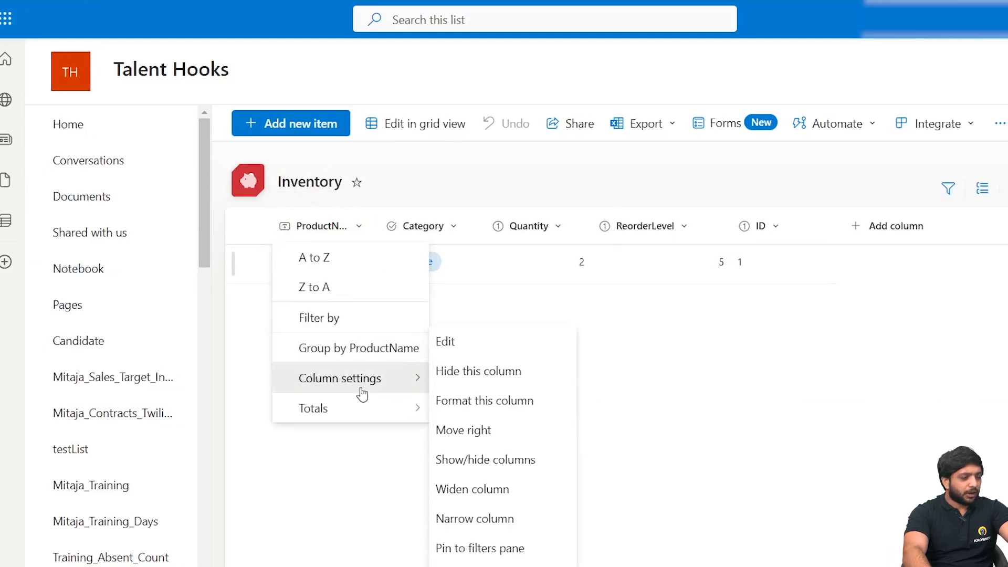
left_click(455, 342)
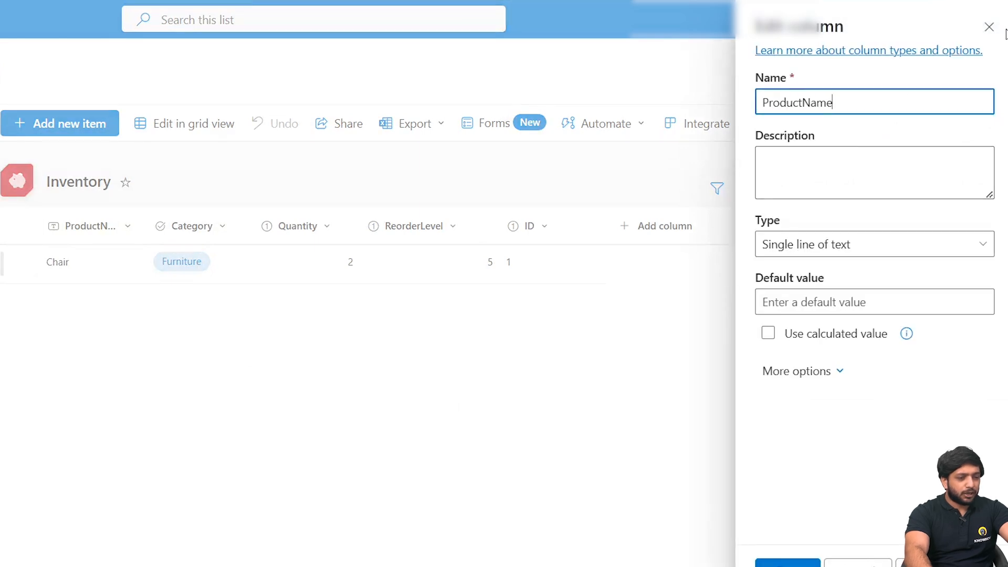
left_click(989, 27)
- Open the Category column's settings to examine its type and choices
left_click(243, 234)
mouse_move(237, 381)
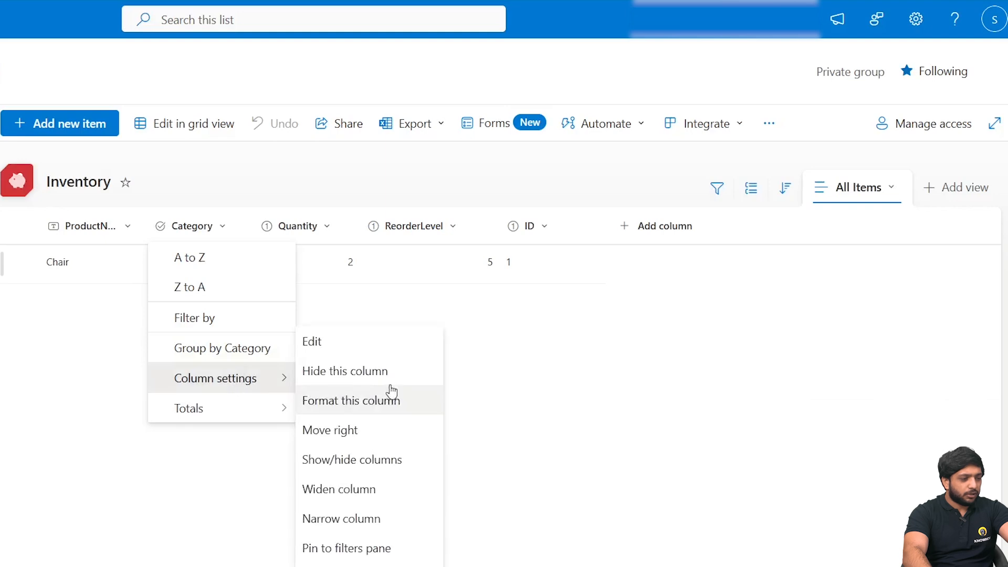
left_click(370, 345)
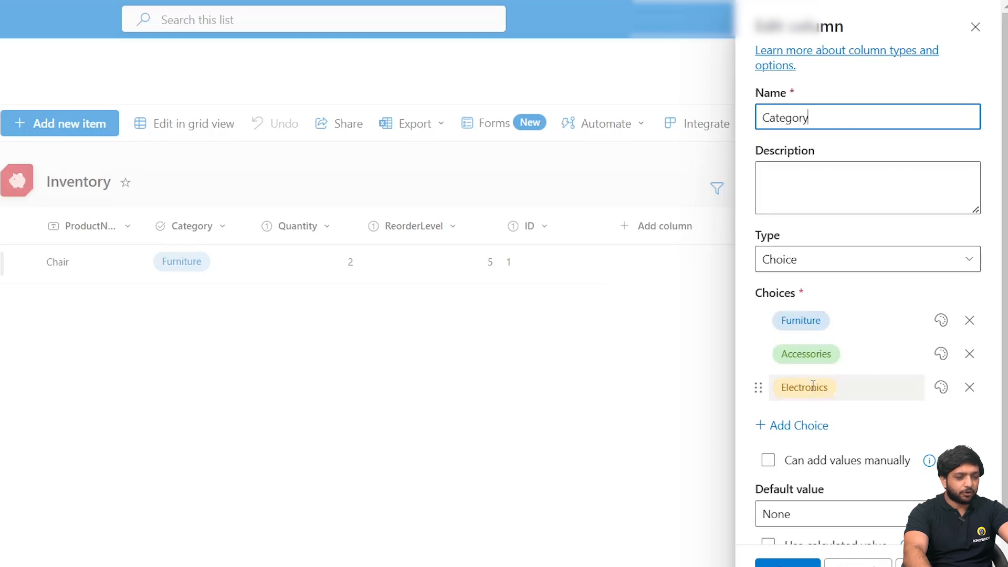
- Try adding two extra choices to the Category column, remove both and close the column settings without saving
left_click(775, 428)
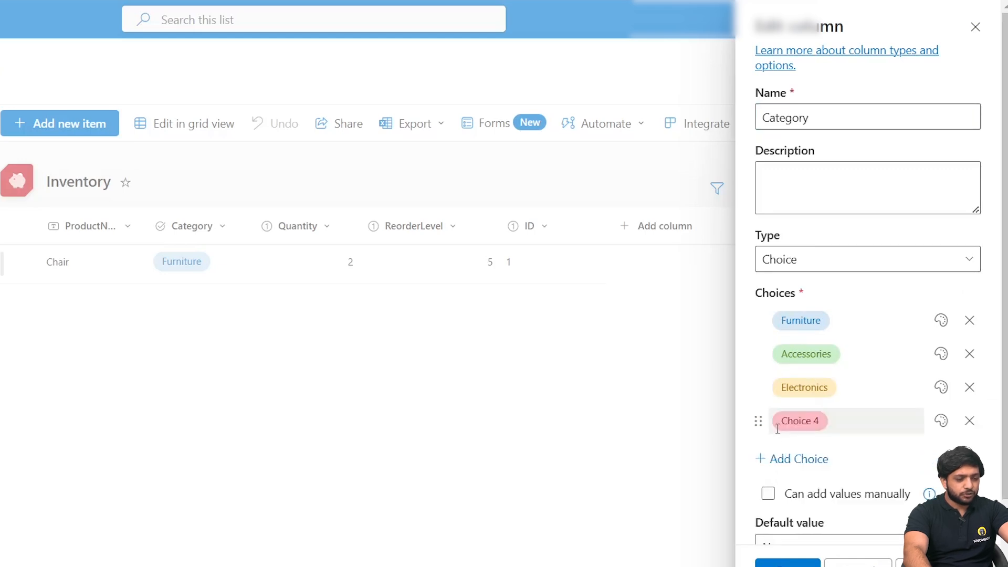
left_click(788, 458)
left_click(970, 455)
left_click(970, 420)
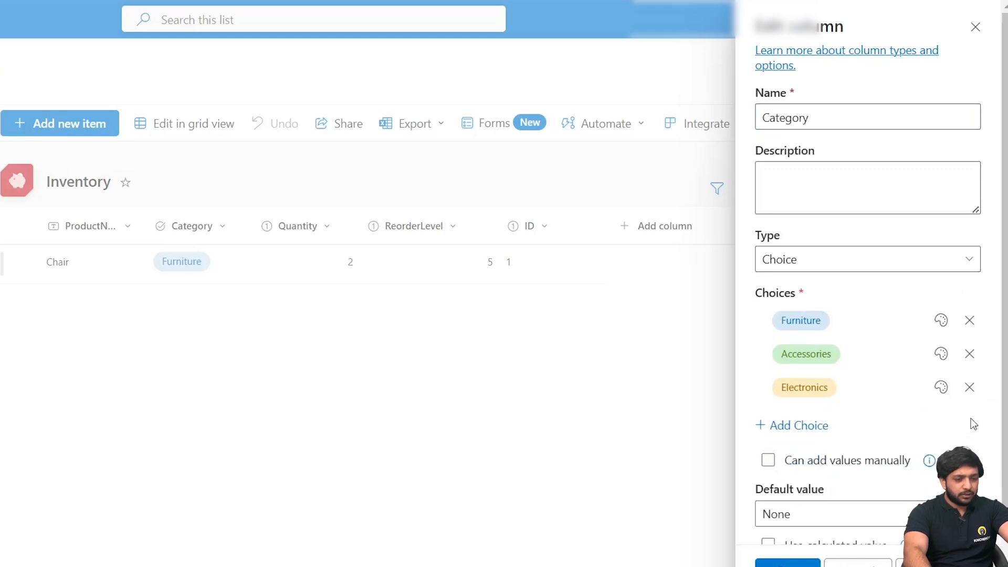
left_click(975, 27)
- Review the column settings of Quantity and ReorderLevel, closing each without changes
left_click(333, 226)
mouse_move(318, 387)
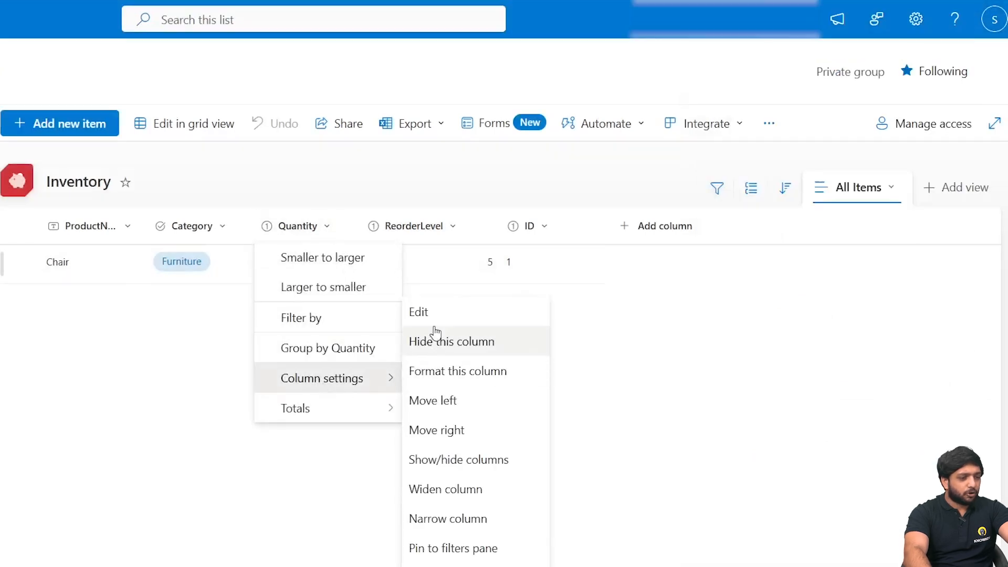
left_click(432, 318)
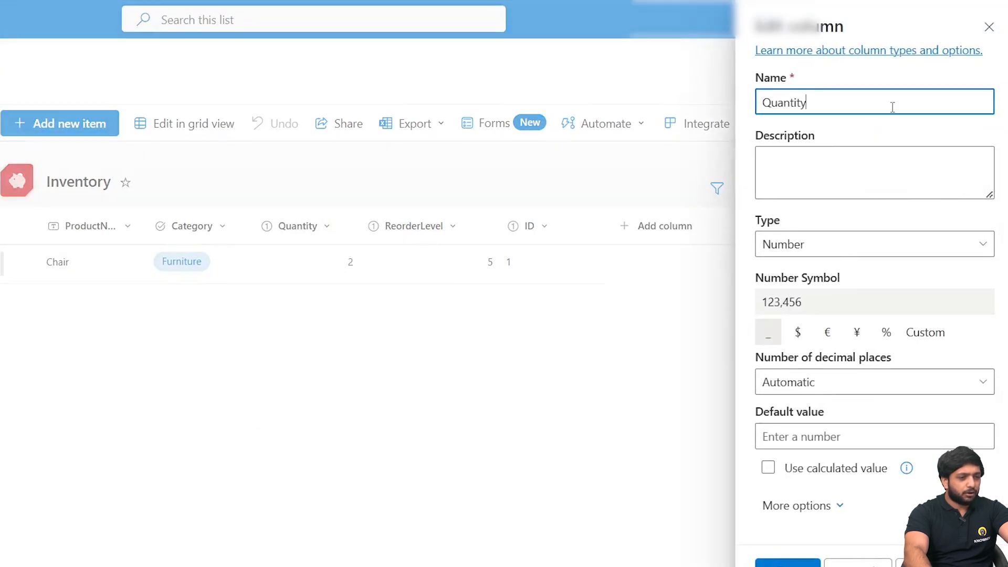
left_click(988, 27)
left_click(464, 236)
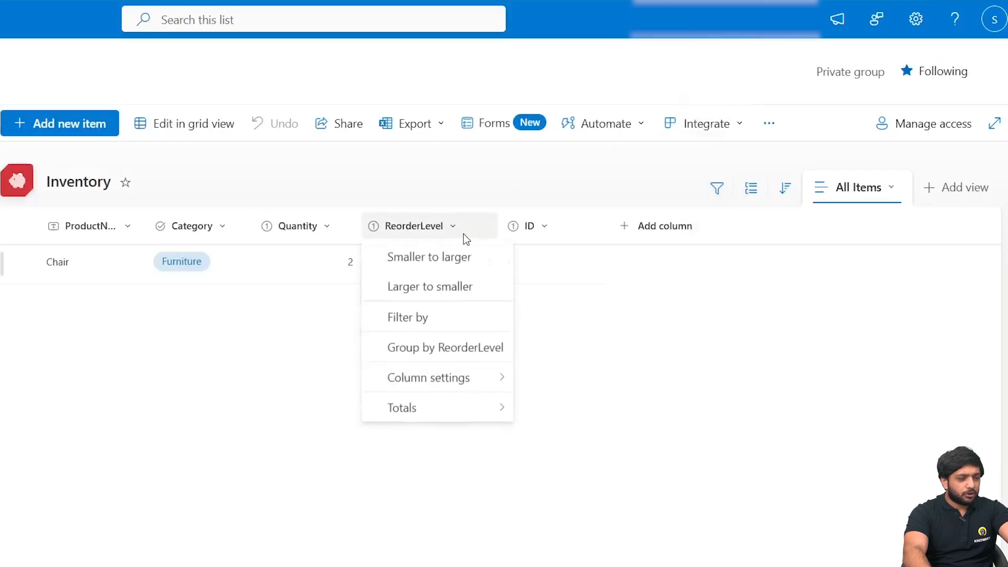
mouse_move(504, 386)
left_click(565, 310)
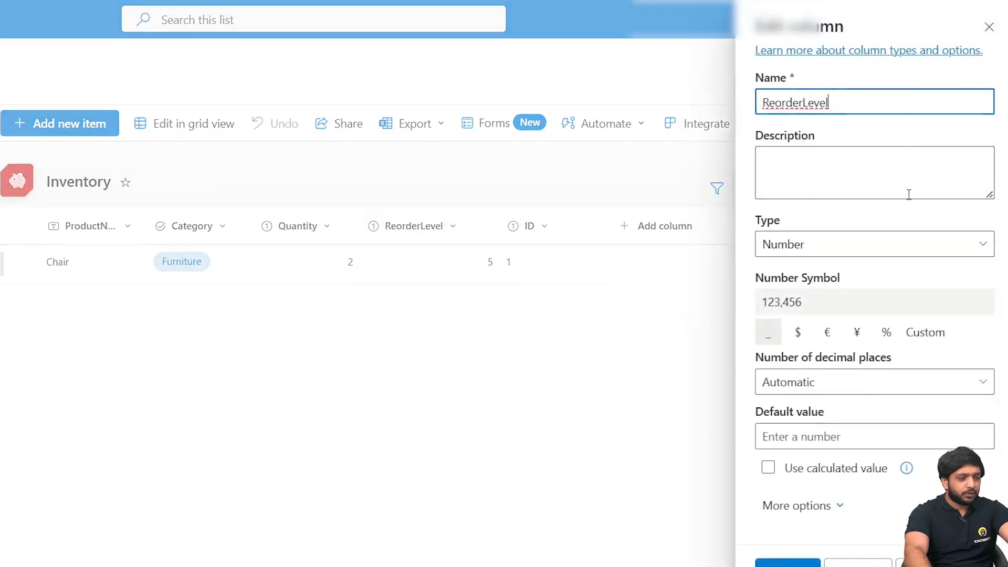
left_click(989, 26)
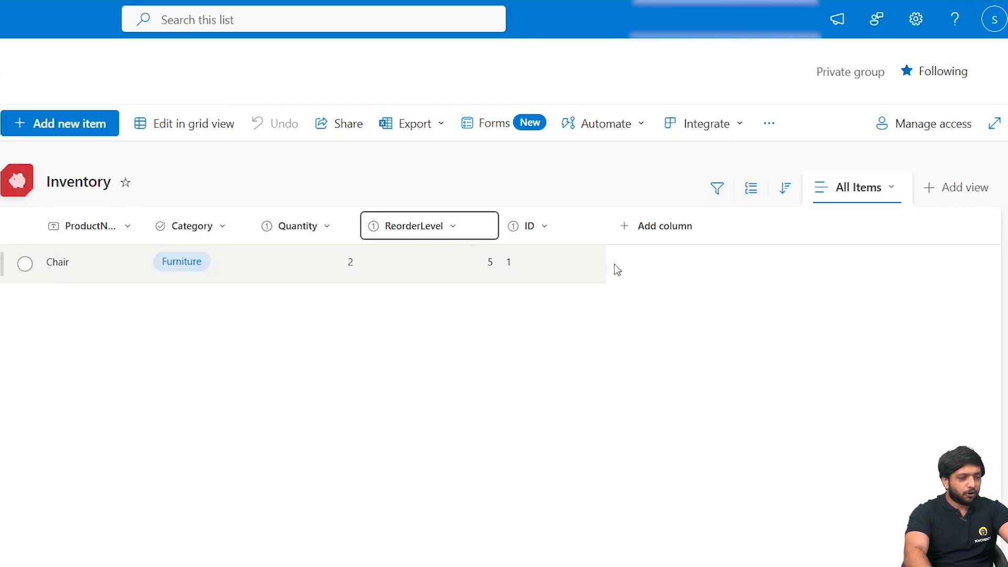
- Switch to Power Apps and create a blank canvas app named Inventory Management System in Tablet format
left_click(44, 0)
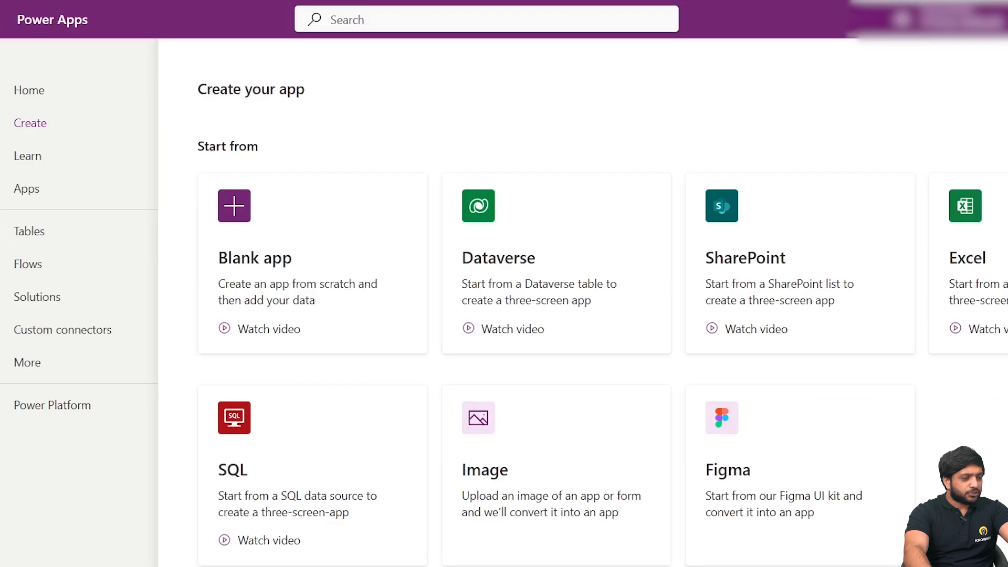
left_click(367, 223)
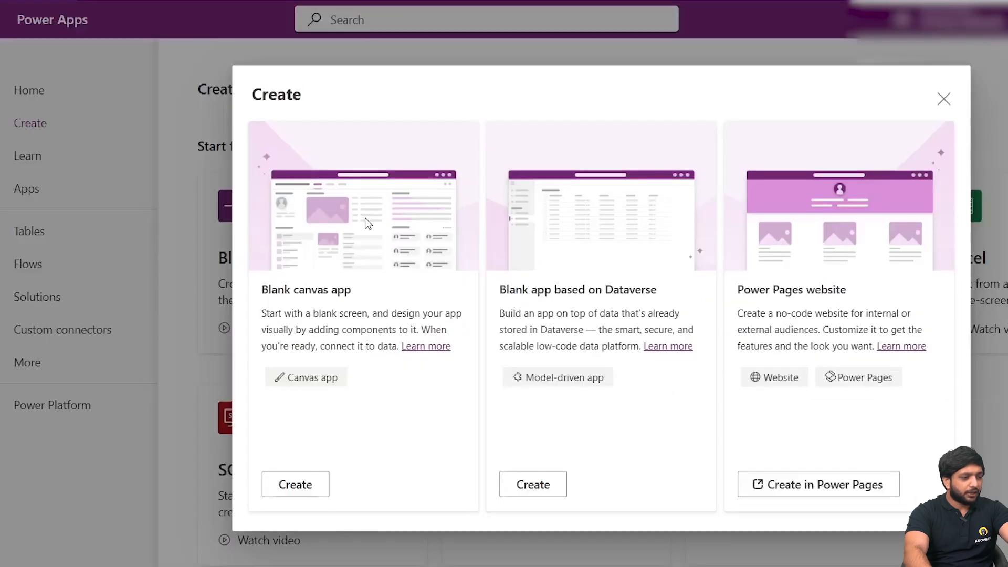
left_click(317, 493)
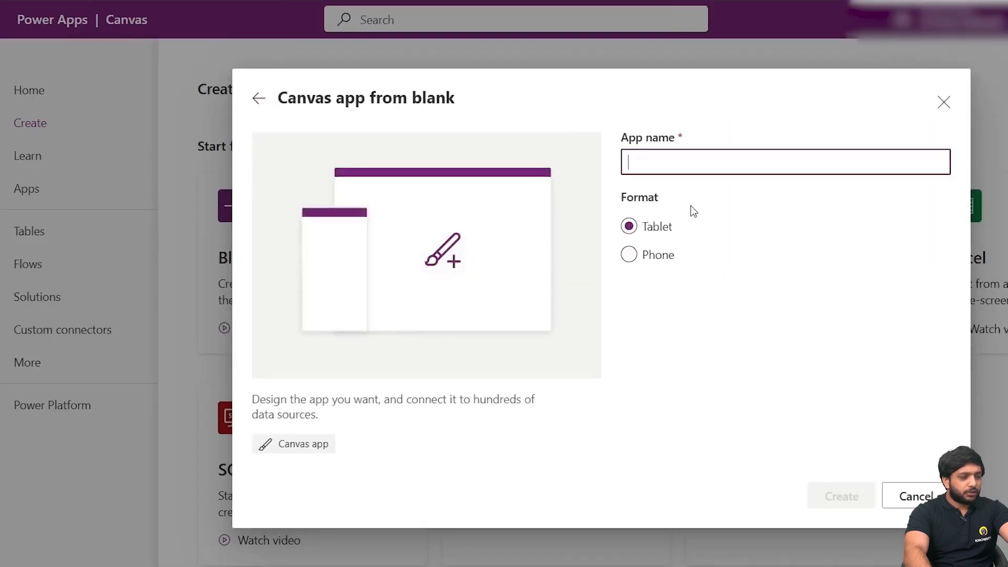
left_click(694, 170)
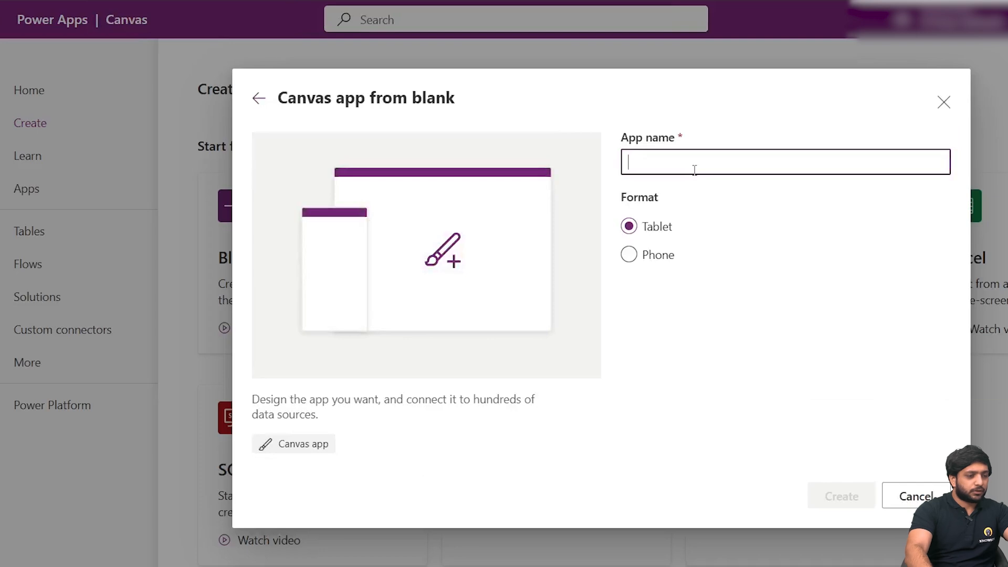
type("Inventory Management System")
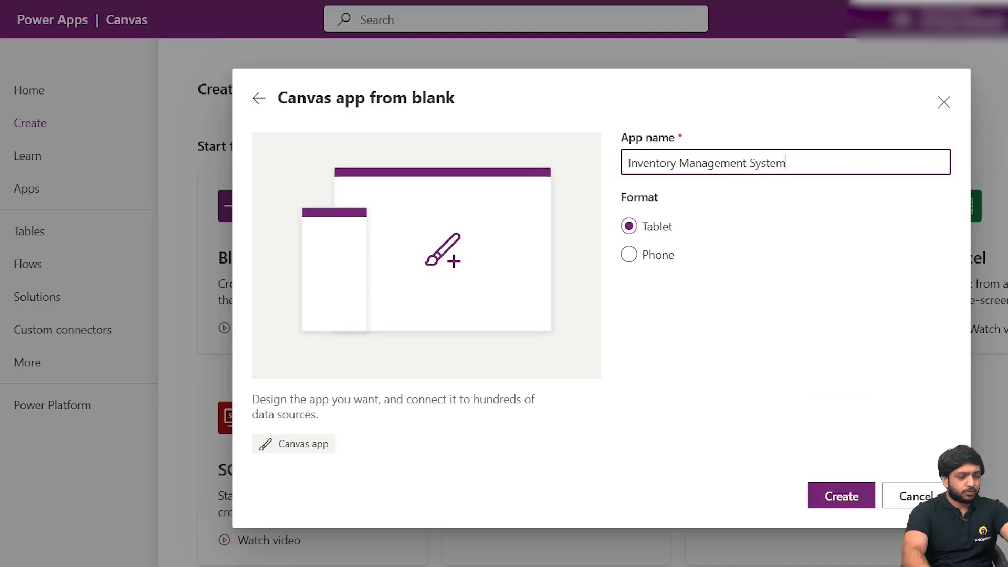
left_click(869, 499)
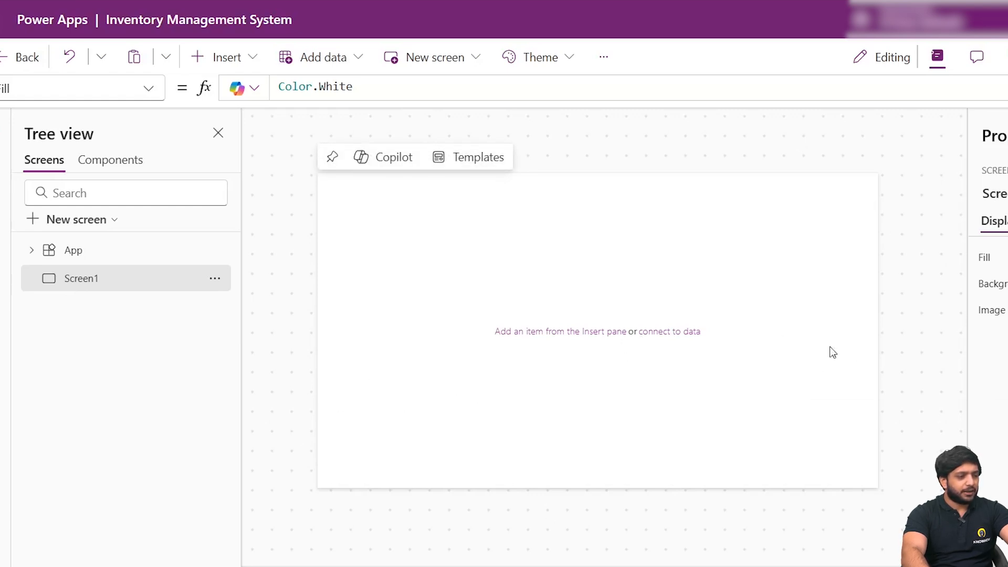
- Rename the app's first screen as Products
left_click(810, 194)
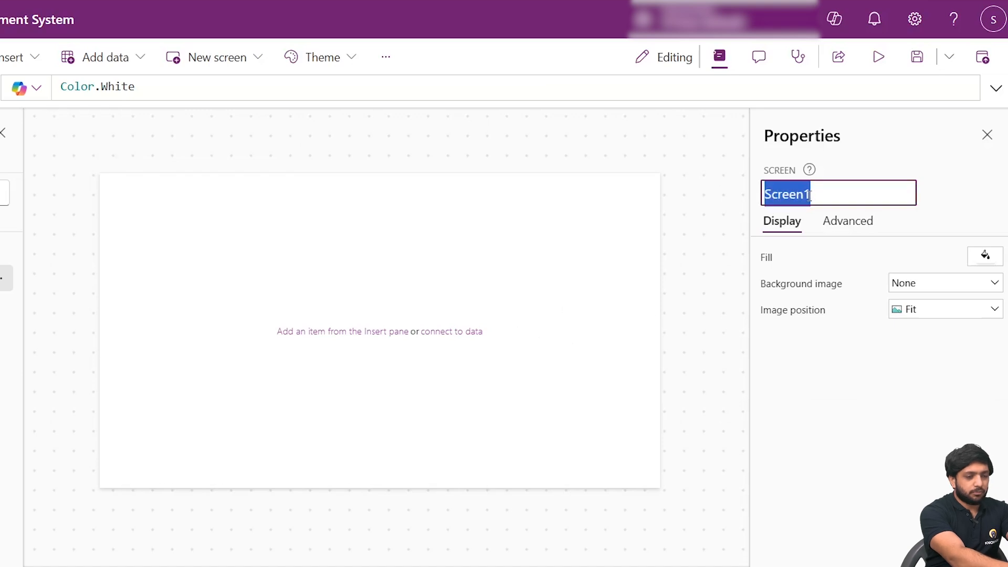
type("Products")
left_click(947, 178)
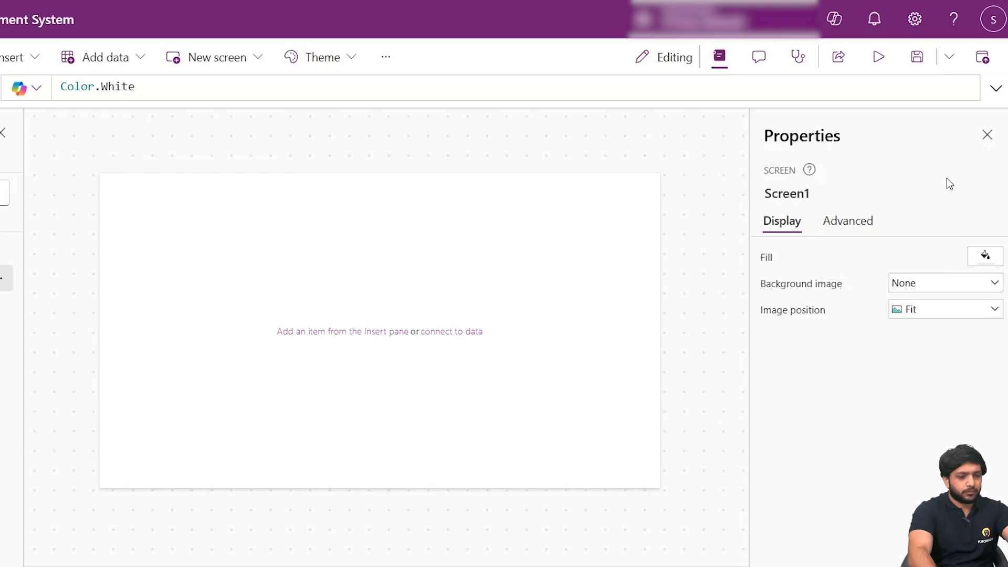
- Insert a rectangle and stretch it into a full-width header along the screen's upper edge, about 1366 wide and 80 high
left_click(14, 169)
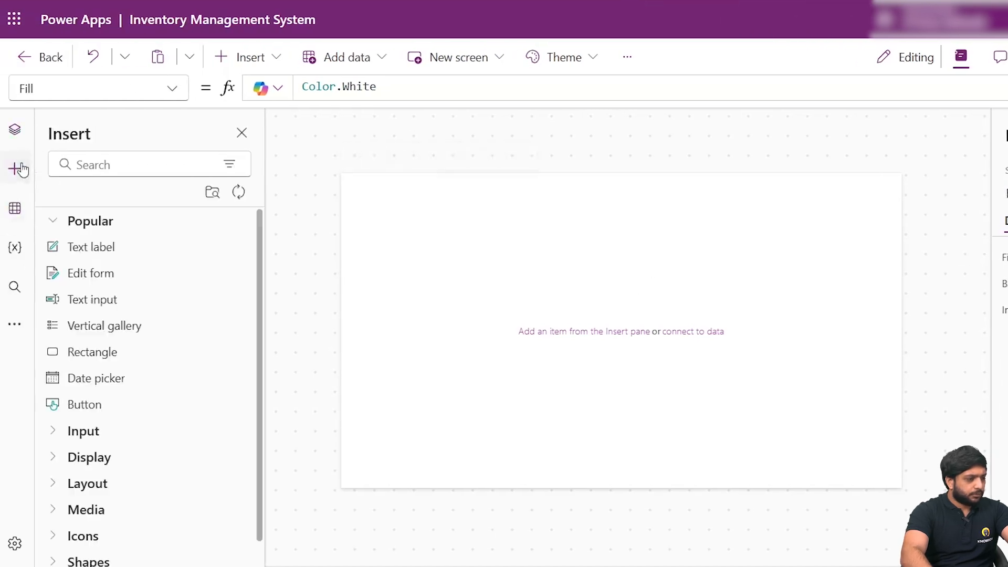
left_click(106, 351)
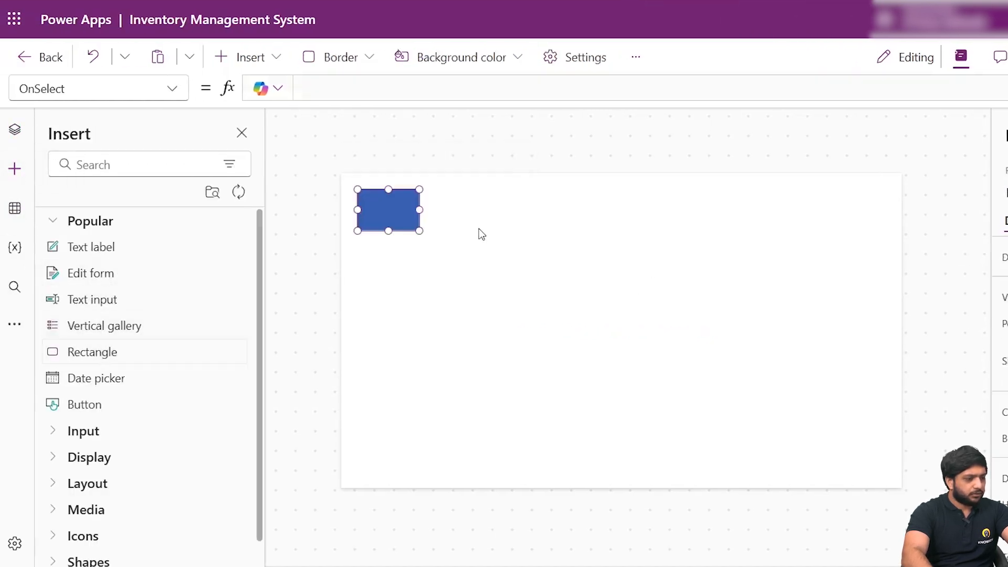
left_click_drag(385, 210, 902, 193)
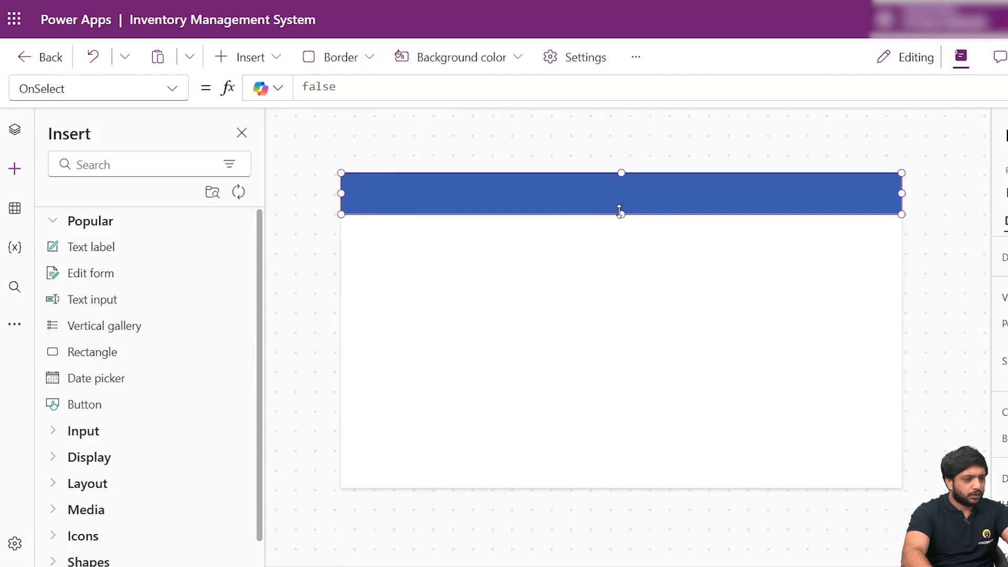
left_click_drag(619, 215, 621, 206)
left_click(388, 267)
- Add a text label near the middle of the blue header and set its text to Products
left_click(91, 247)
left_click_drag(396, 199, 608, 190)
double_click(898, 257)
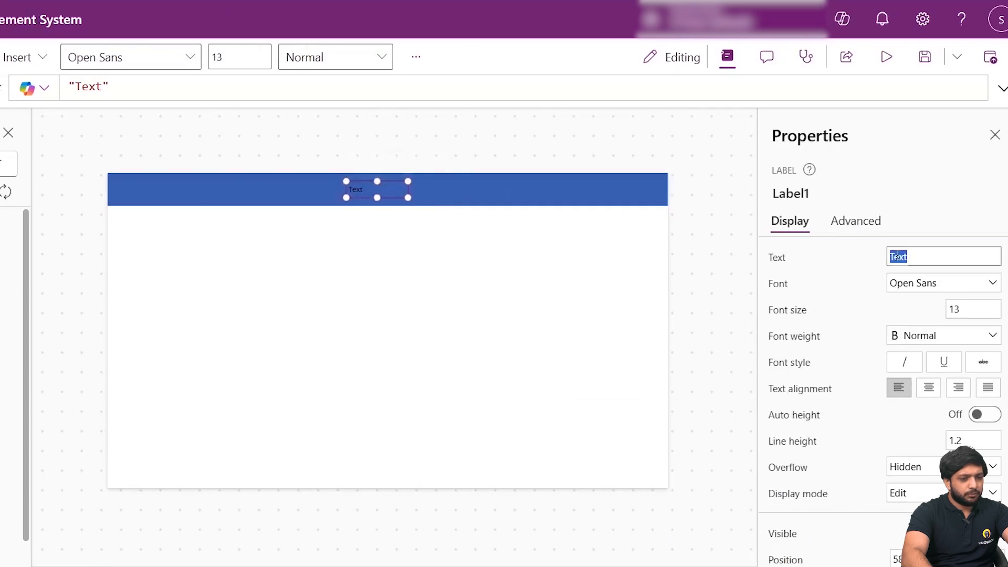
type("Product")
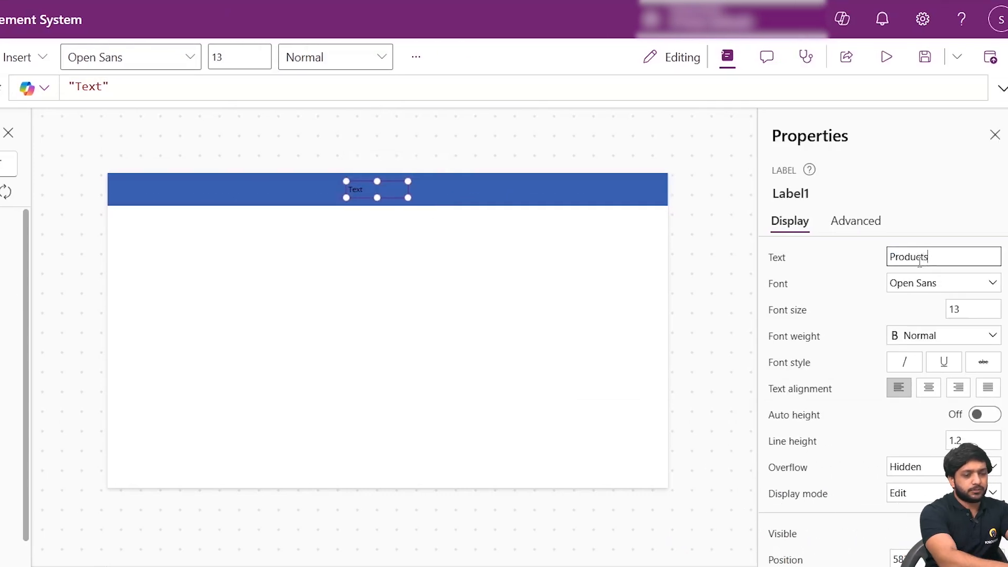
type("s")
- Format the Products label as bold, size 21 and white, and enlarge its box within the header
left_click(946, 335)
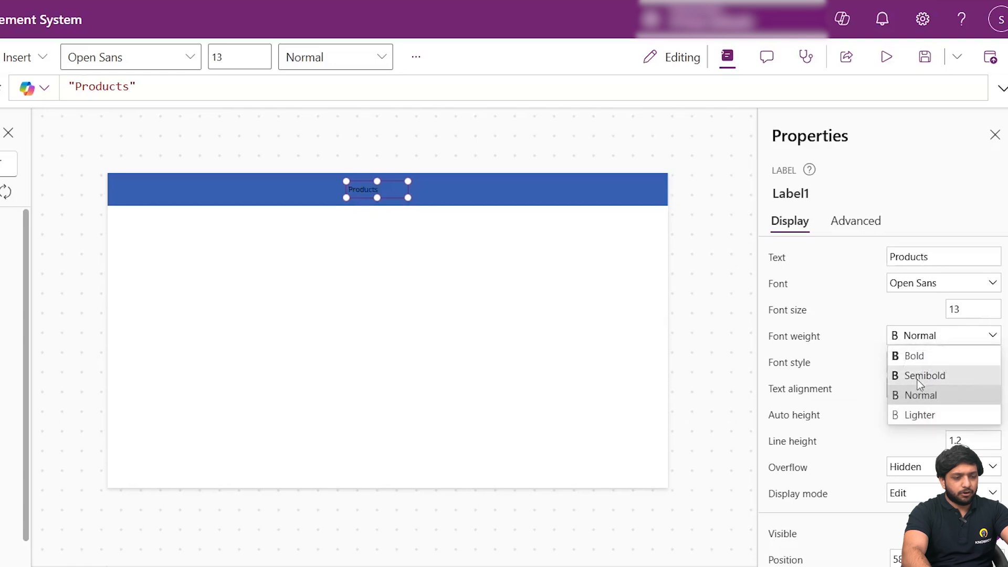
left_click(916, 357)
key("shift+Tab")
type("21")
scroll(889, 360, "down", 2)
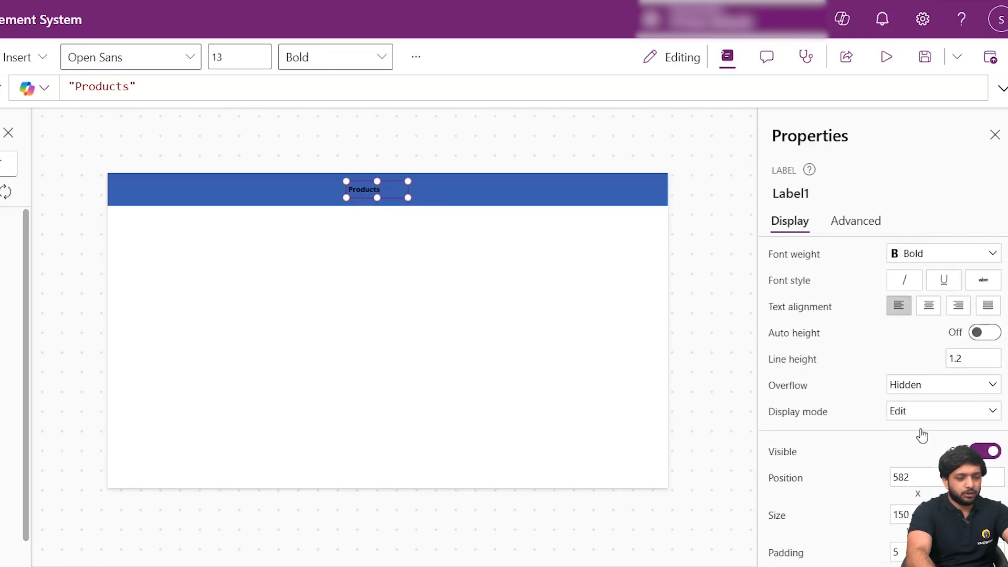
scroll(939, 410, "down", 4)
left_click(935, 475)
left_click(671, 548)
left_click(506, 326)
left_click(373, 189)
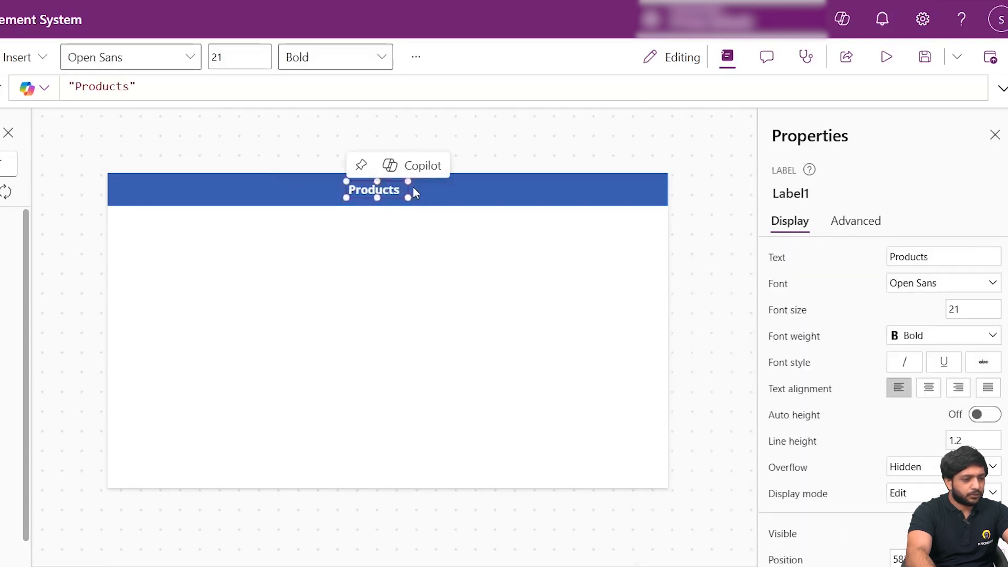
left_click_drag(407, 196, 437, 199)
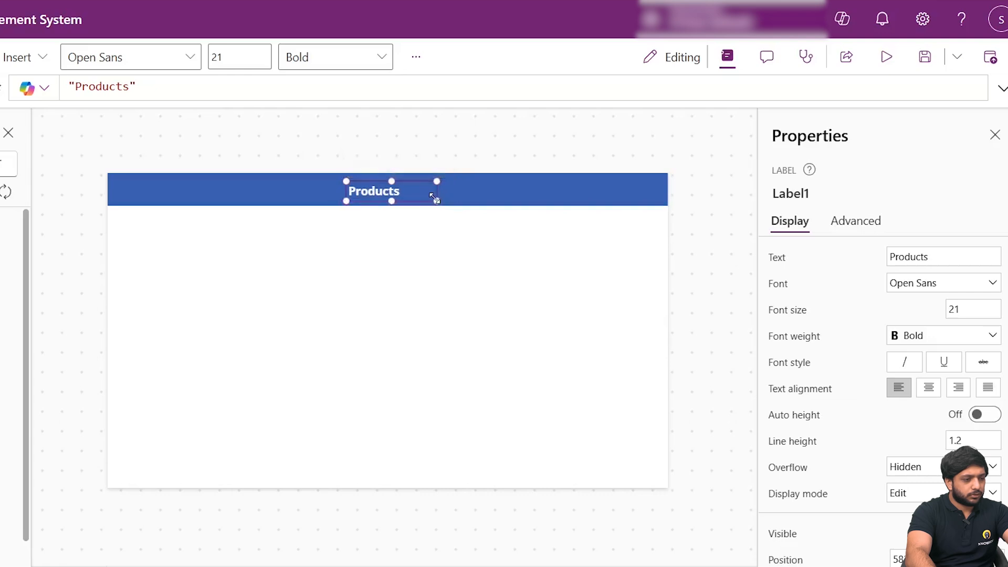
- Duplicate the header rectangle and place the copy below the header at about Y 196, spanning the full screen width
left_click(506, 205)
left_click(509, 190)
right_click(509, 191)
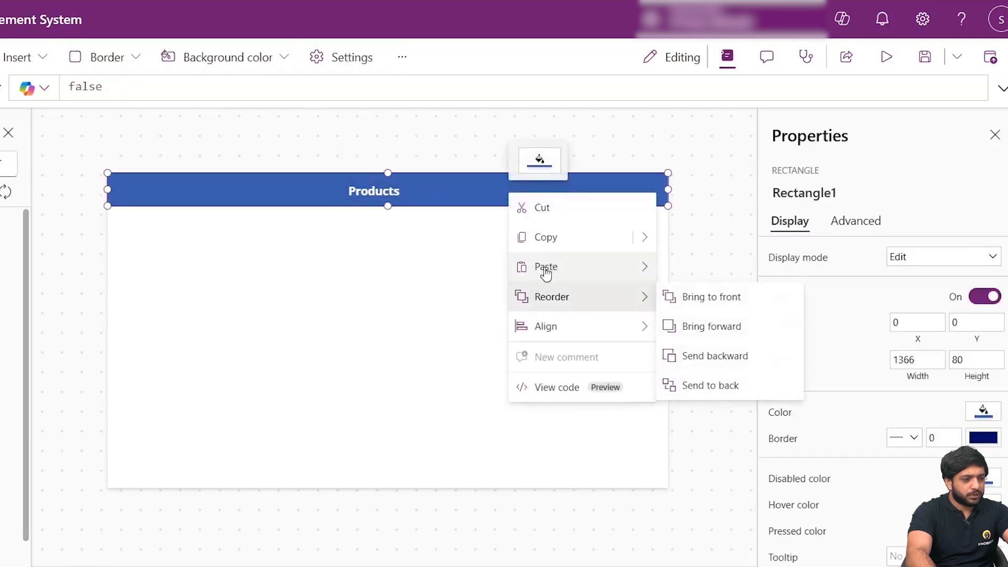
left_click(319, 247)
left_click(319, 247)
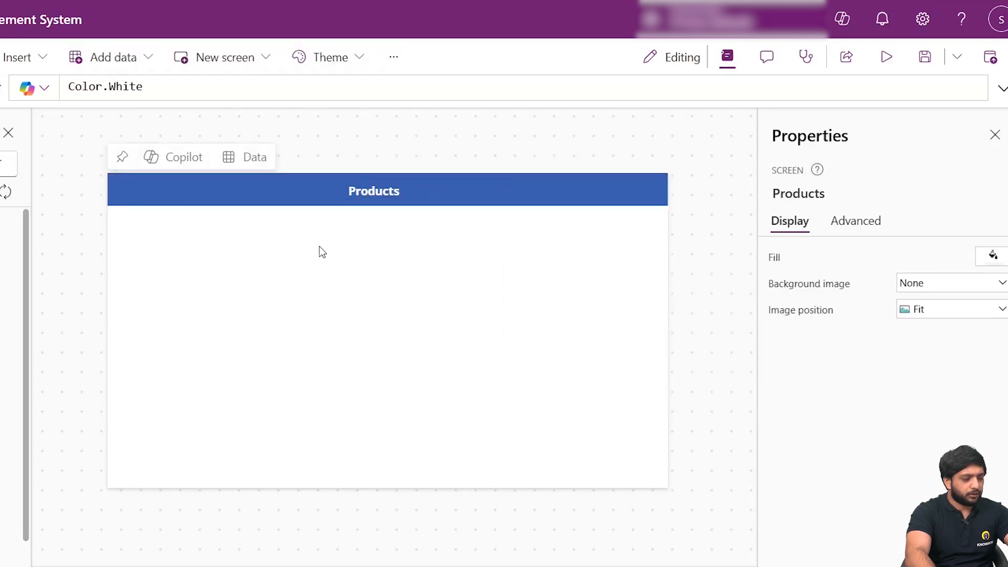
key("ctrl+v")
left_click_drag(261, 203, 265, 267)
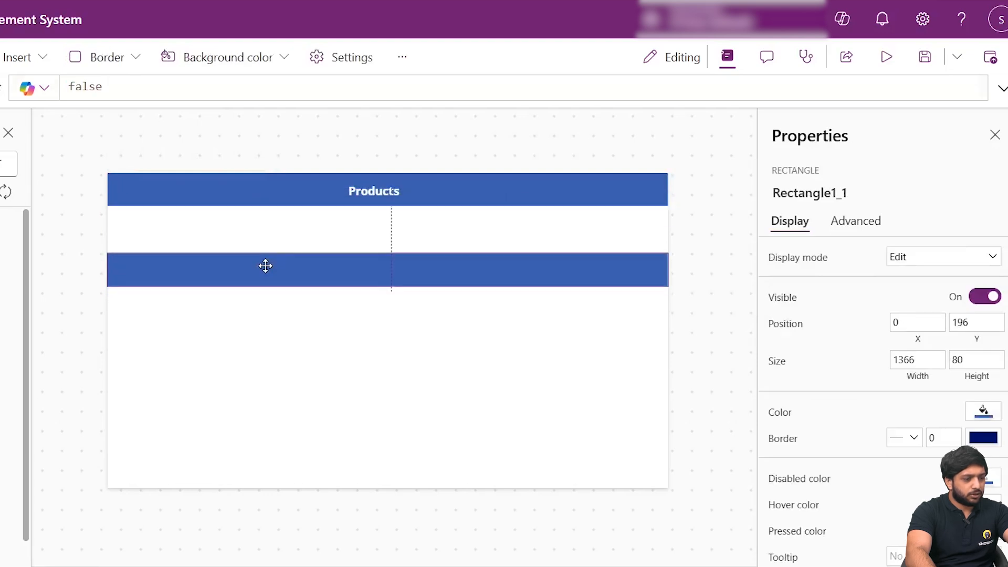
left_click(283, 336)
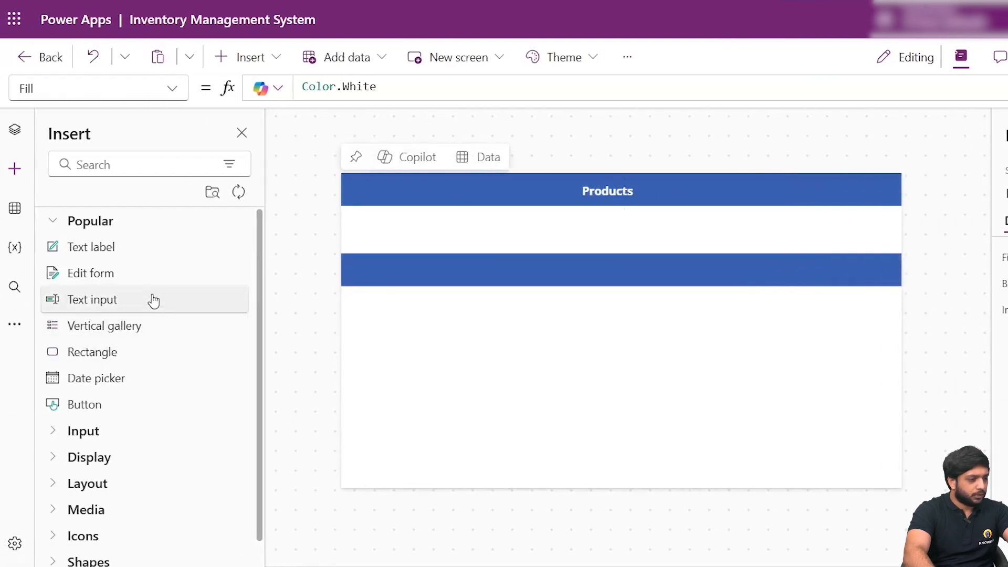
- Insert a vertical gallery and choose the existing SharePoint connection as its data source
left_click(122, 327)
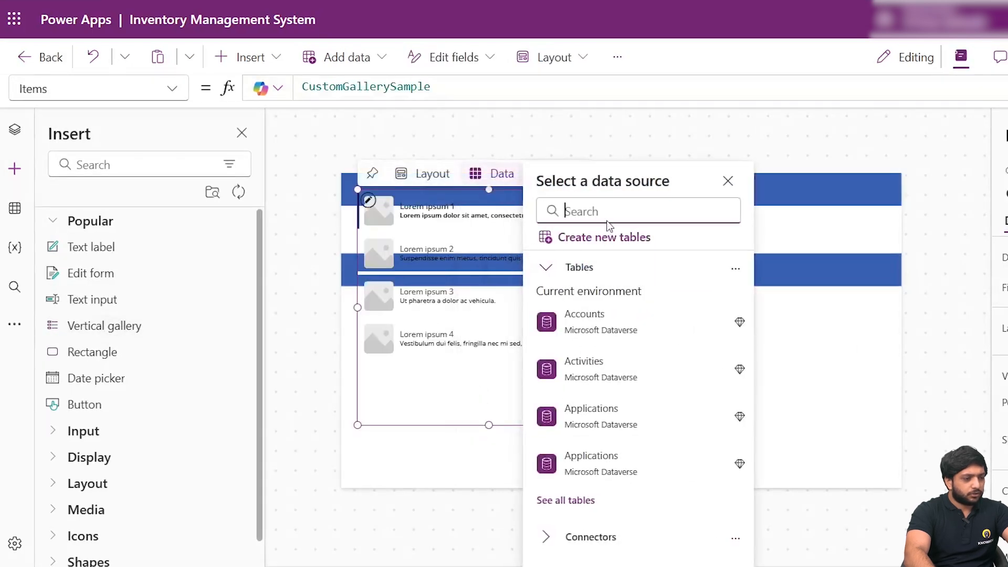
left_click(596, 206)
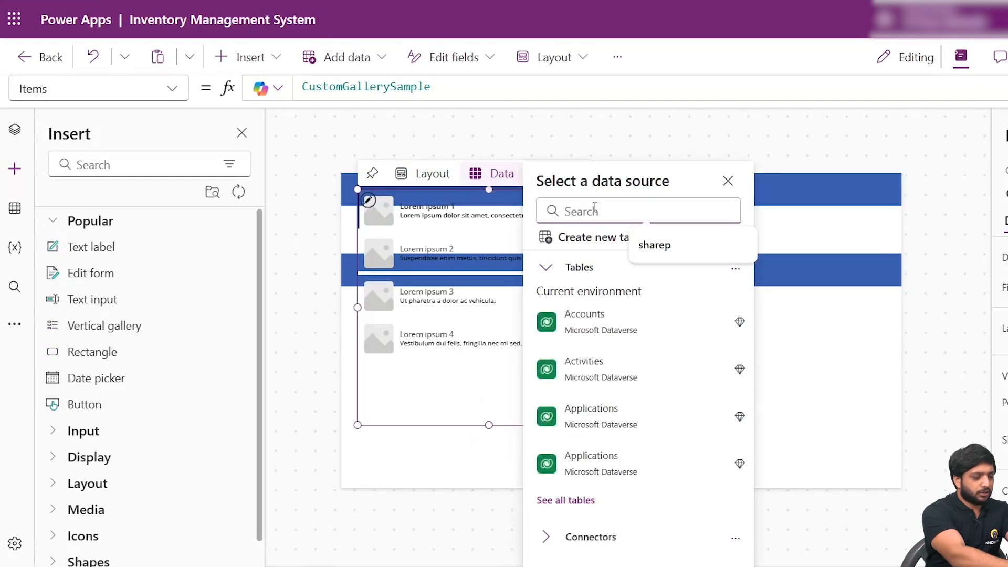
type("sharep")
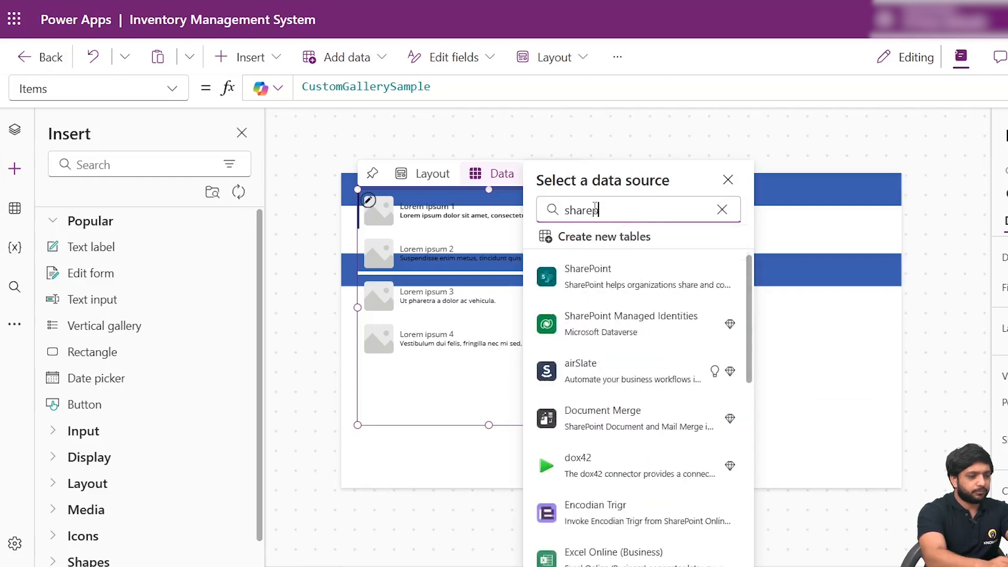
left_click(569, 278)
left_click(611, 322)
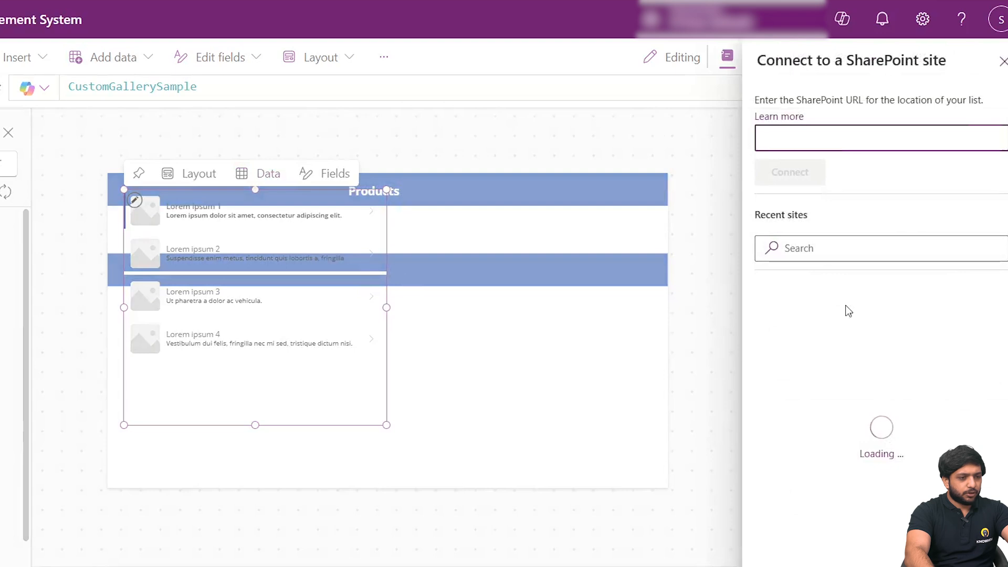
- Choose the SharePoint site and connect the gallery to its Inventory list
left_click(856, 412)
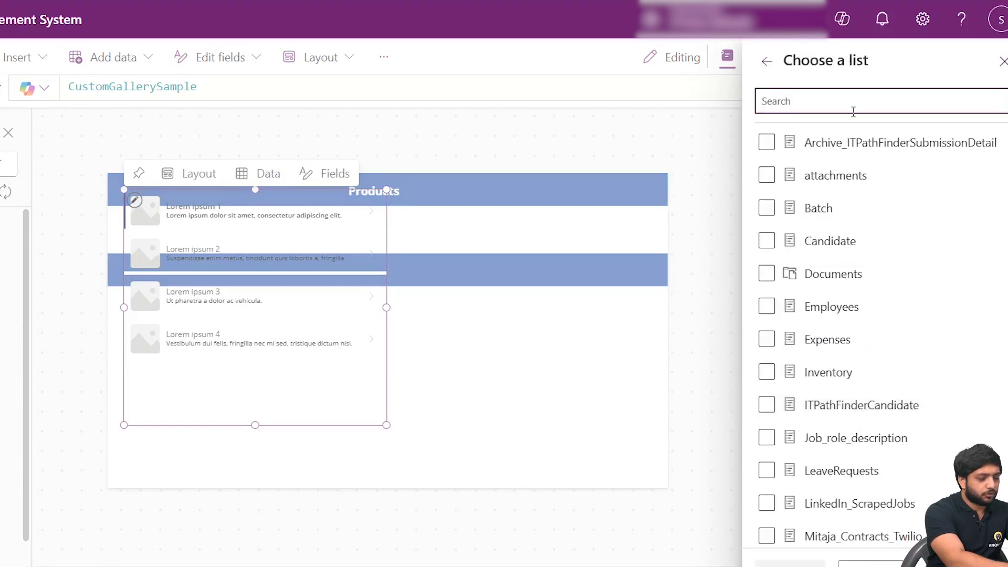
type("Inve")
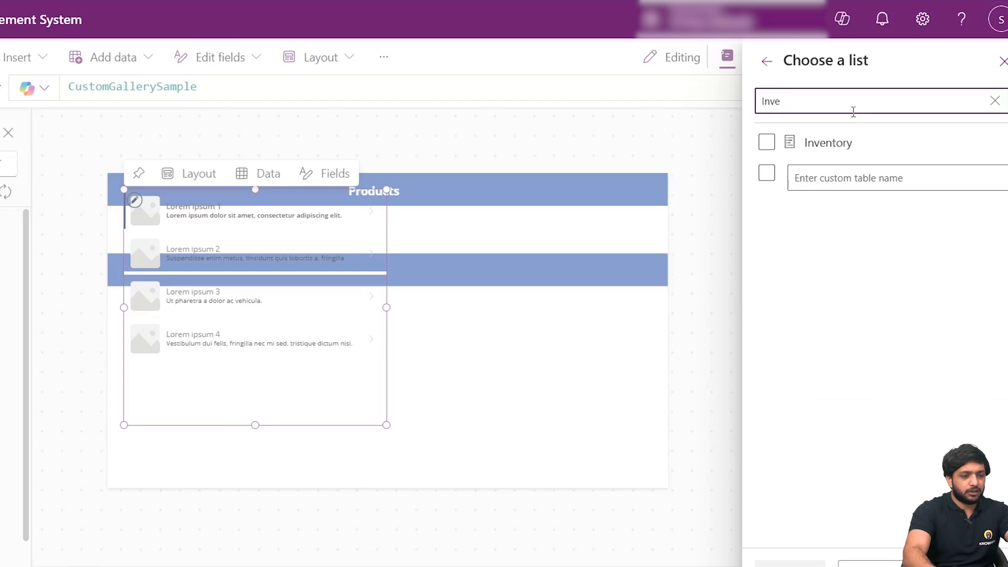
left_click(767, 142)
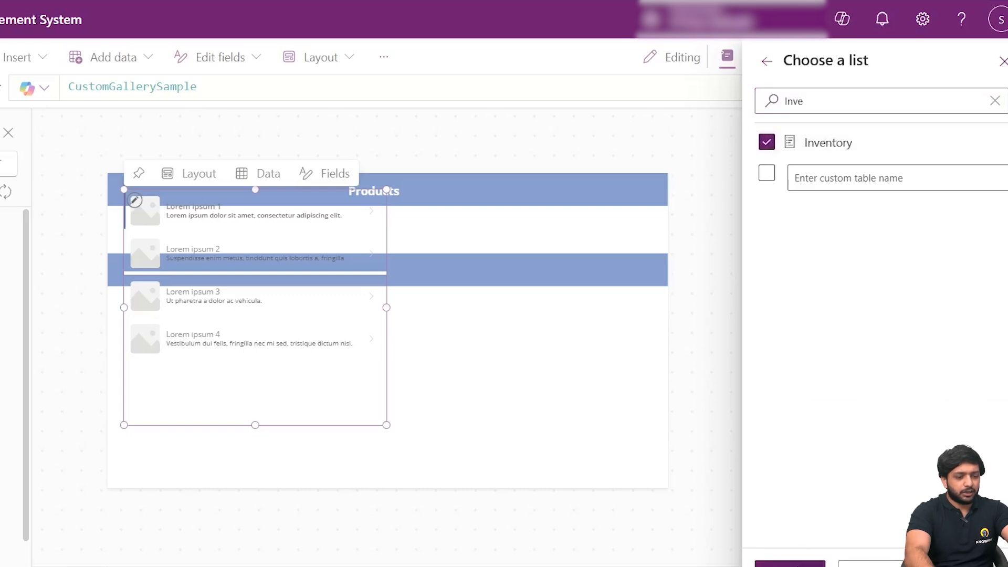
left_click(798, 562)
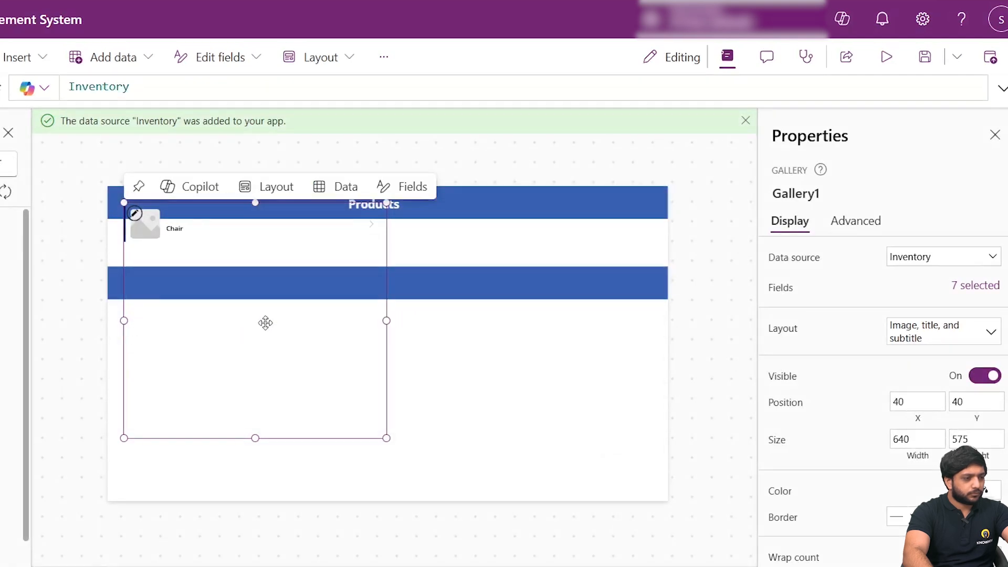
- Apply the Title layout to the gallery and fit it below the second blue bar at Y 276, 1366 wide and 492 high
left_click_drag(298, 252, 282, 315)
left_click(252, 249)
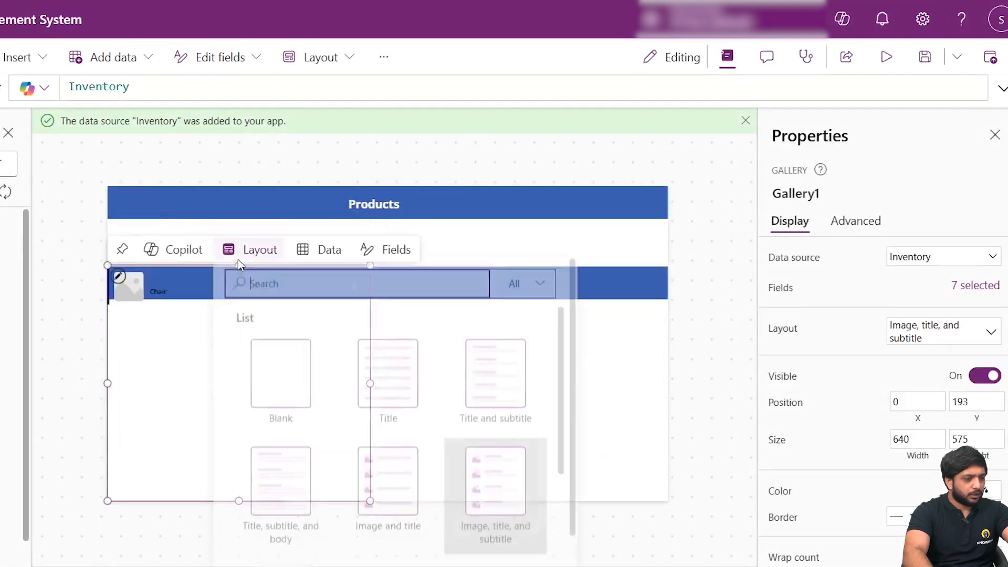
left_click(426, 381)
left_click_drag(239, 266, 239, 299)
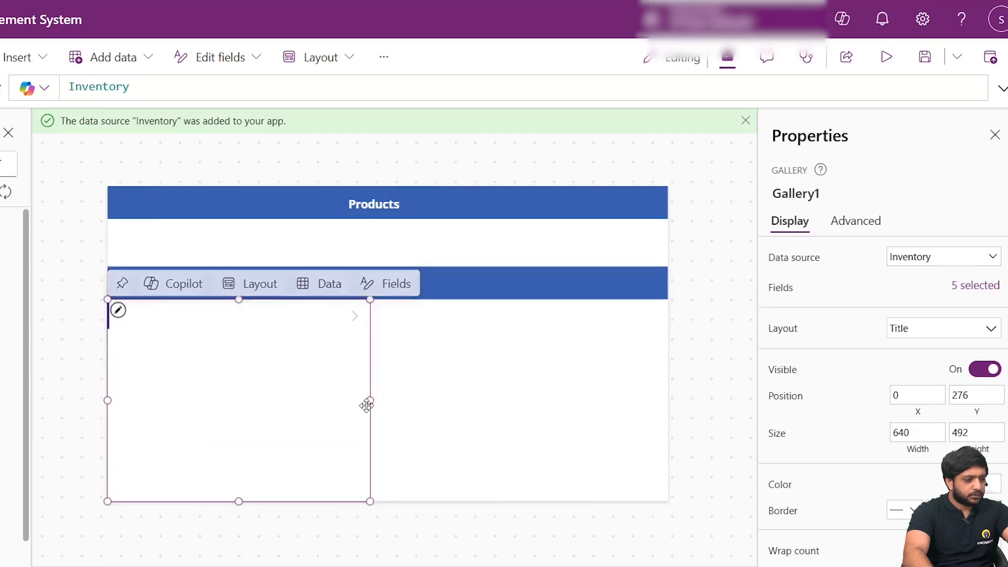
left_click_drag(370, 401, 646, 400)
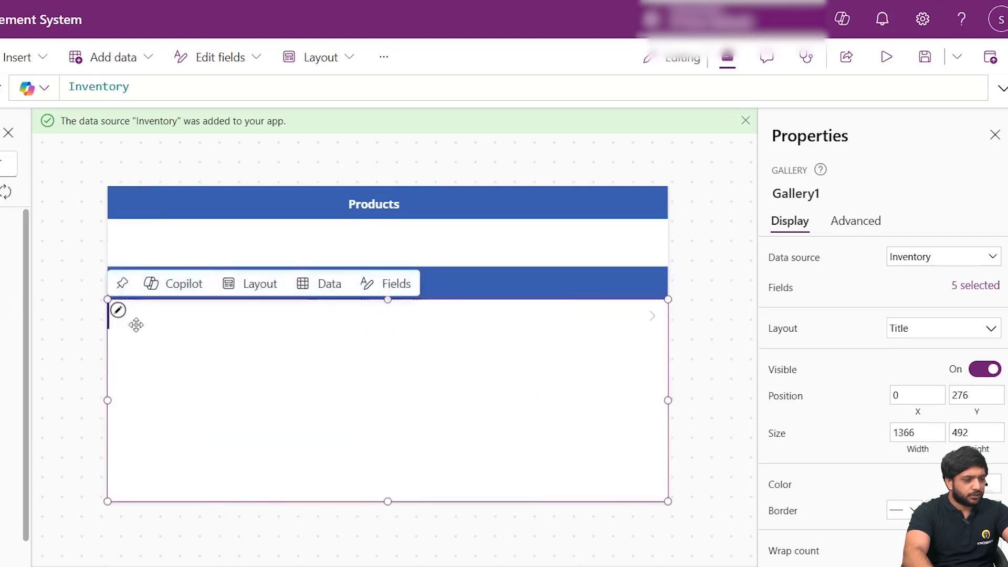
- Bind the title label in the gallery row to ThisItem.ProductName
left_click(152, 314)
left_click(138, 319)
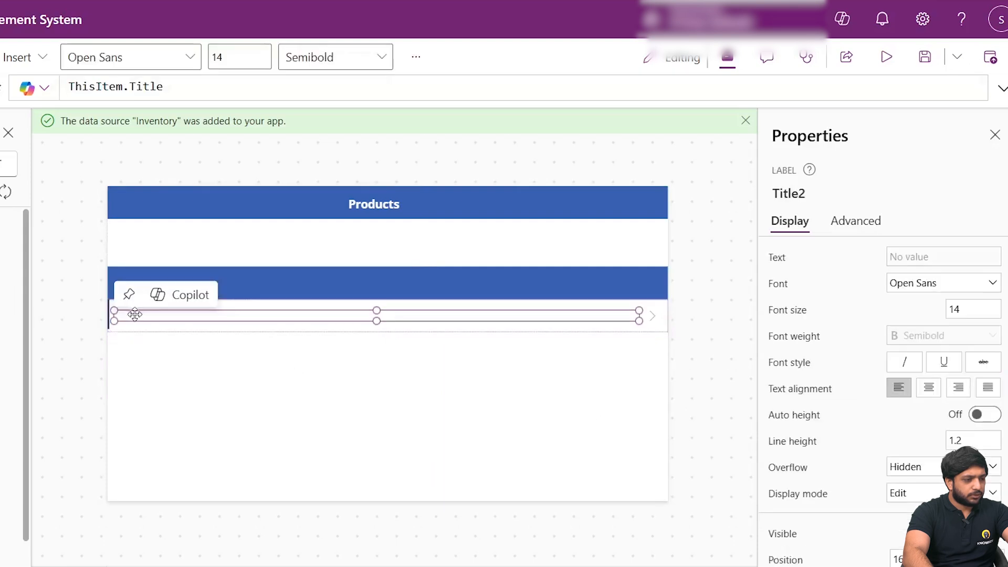
double_click(147, 85)
double_click(152, 87)
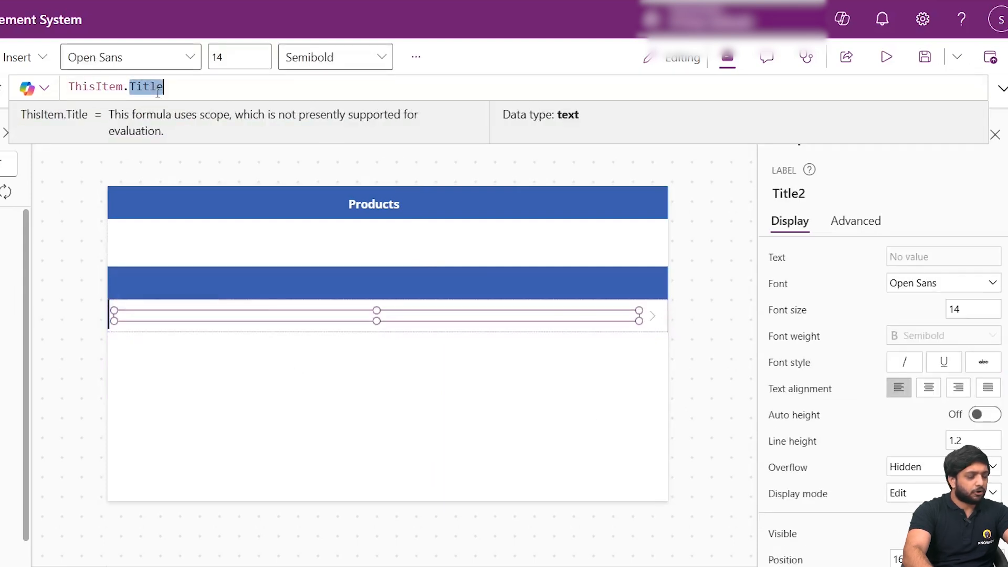
type("ProductName")
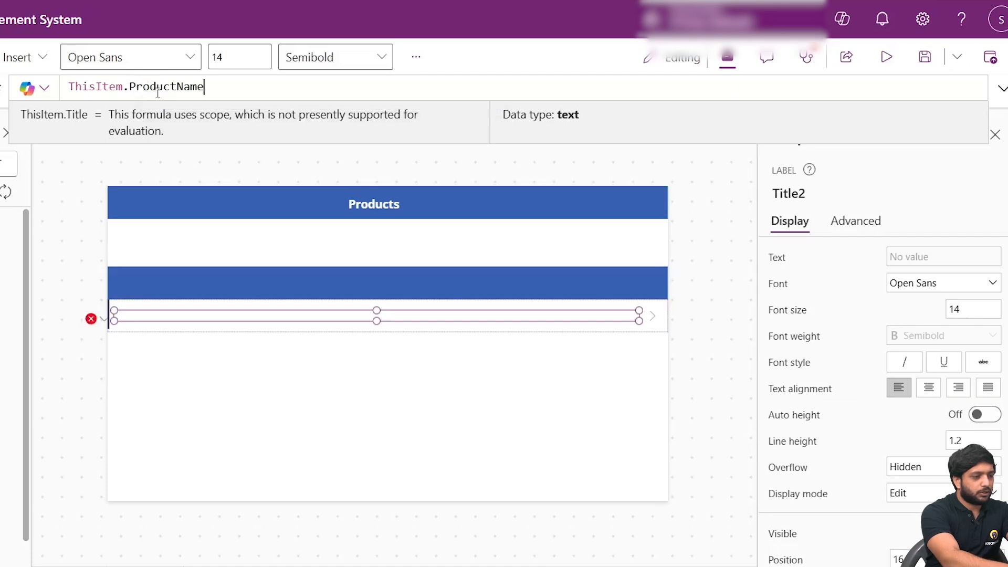
- Shrink the product name label, set its font size to 18 and position it near the start of the gallery row
left_click_drag(639, 311, 172, 311)
left_click(971, 309)
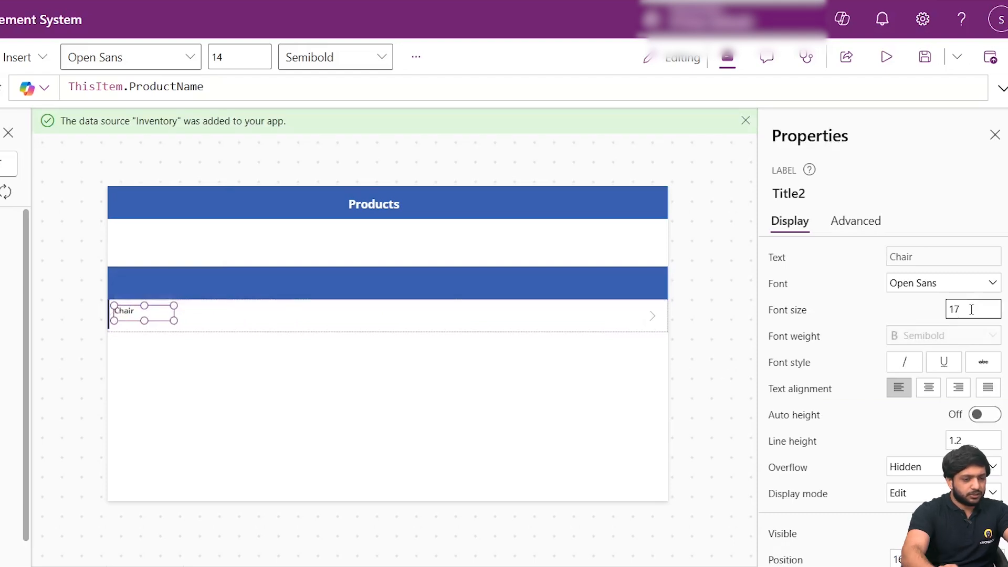
type("18")
left_click(290, 378)
left_click(145, 313)
left_click_drag(144, 313, 160, 315)
- Duplicate the product name label inside the gallery and place the copy to its right in the same row
right_click(160, 315)
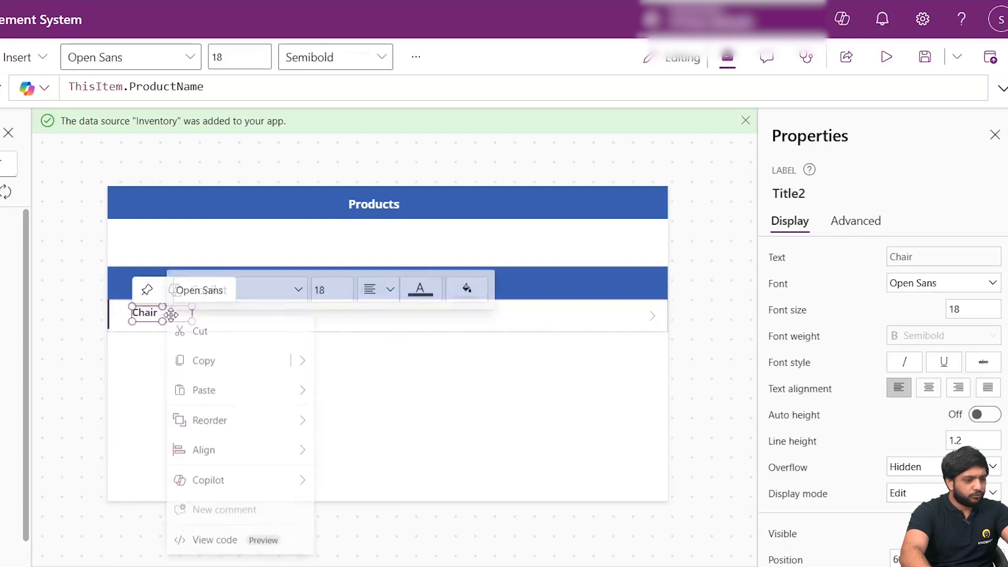
left_click(223, 372)
left_click(292, 314)
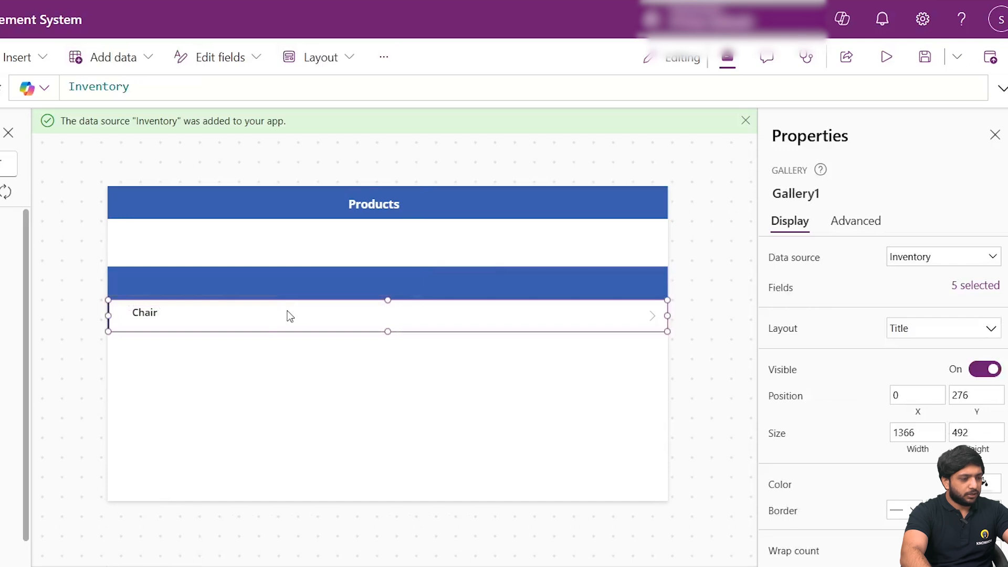
key("ctrl+v")
left_click_drag(169, 322, 265, 313)
- Paste another copy of the label near the middle of the gallery row and shift the second label slightly right
left_click(328, 314)
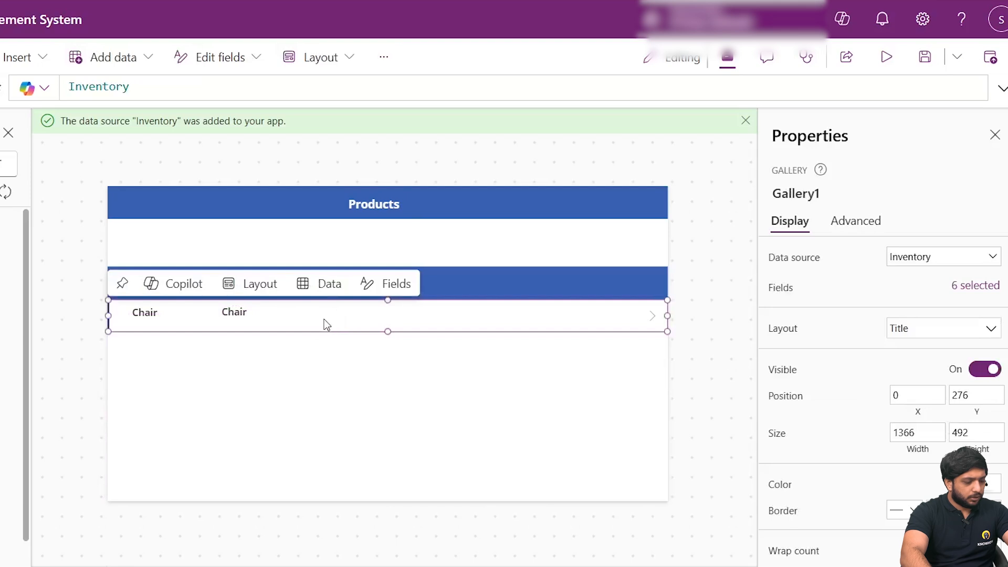
key("ctrl+v")
left_click_drag(181, 324, 404, 314)
left_click_drag(239, 316, 258, 313)
left_click(305, 376)
- Paste a fourth label into the gallery row and place it between the third label and the arrow
left_click(438, 326)
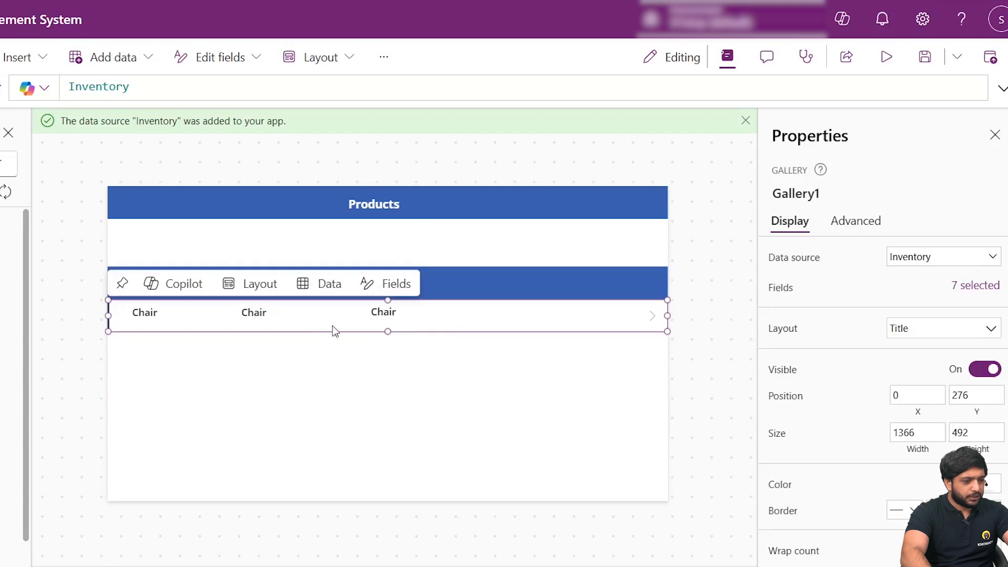
key("ctrl+v")
left_click(164, 330)
left_click_drag(152, 322, 541, 313)
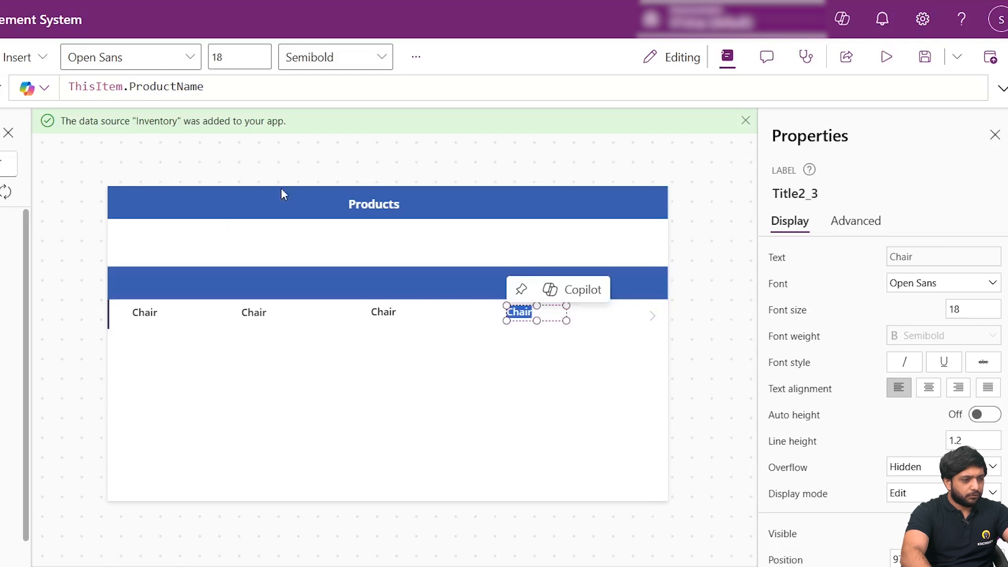
- Bind the fourth gallery label to ThisItem.ReorderLevel and the third to ThisItem.Quantity
double_click(182, 87)
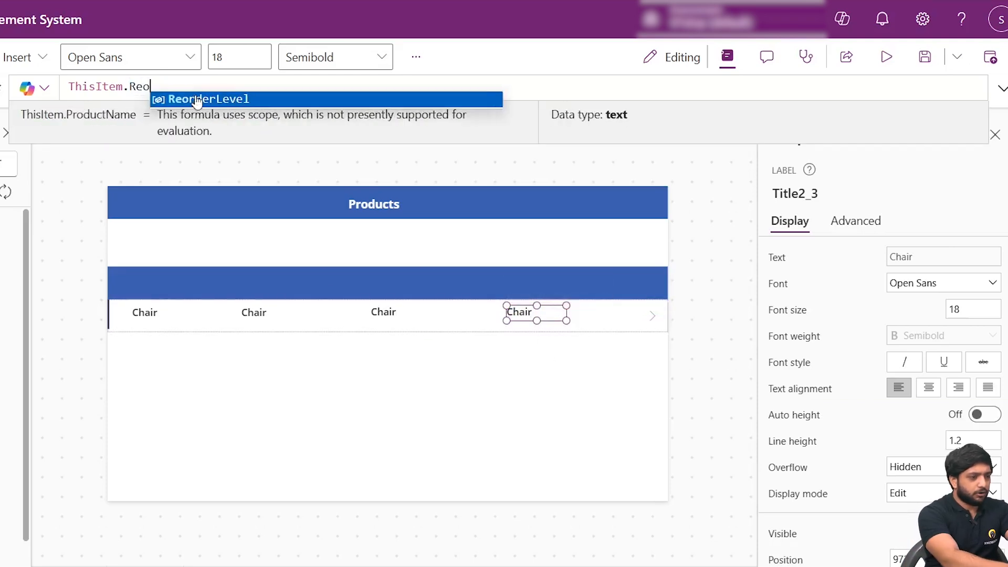
left_click(199, 99)
left_click(387, 327)
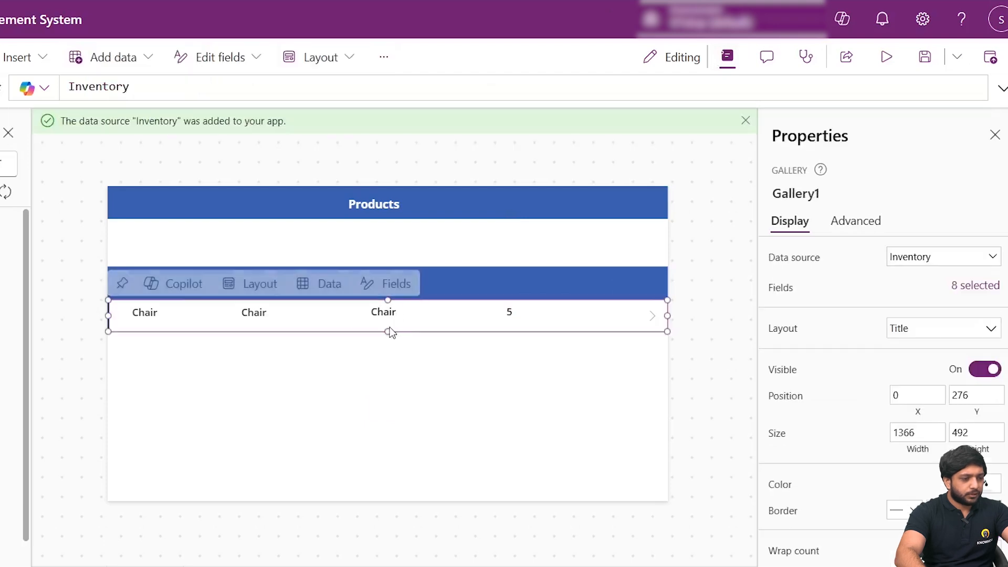
left_click(390, 313)
double_click(168, 86)
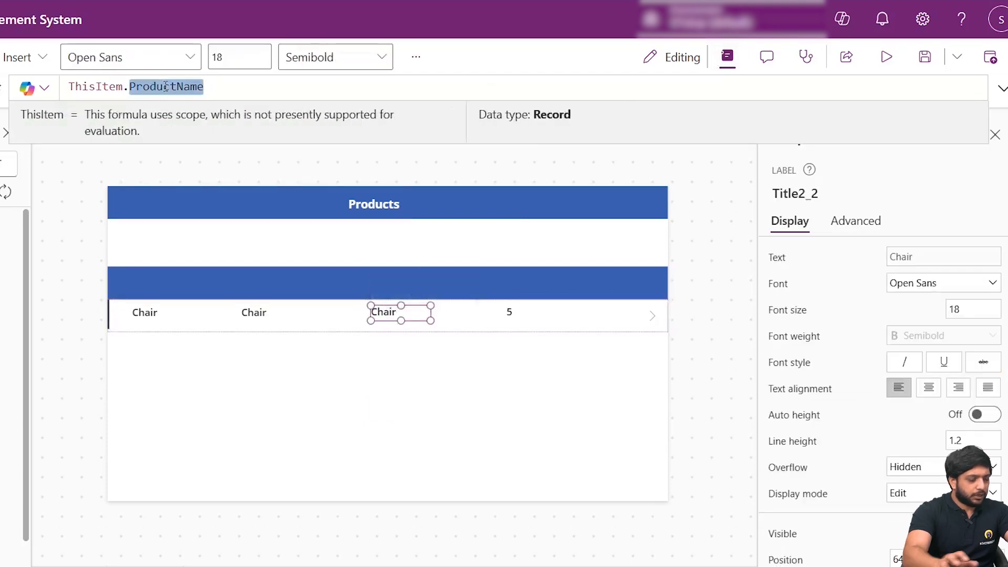
type("Quantityq")
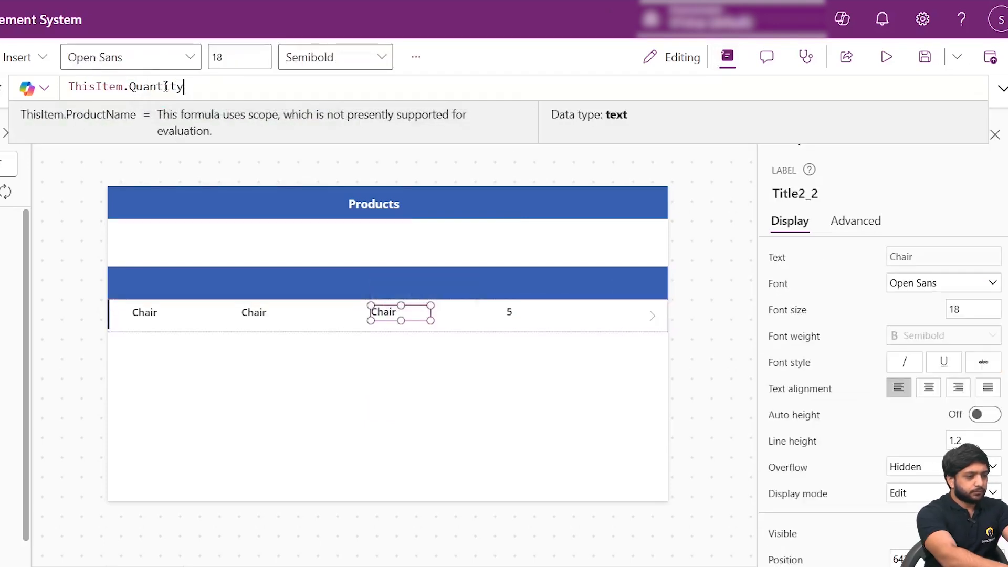
- Bind the second gallery label to ThisItem.Category.Value
left_click(259, 316)
double_click(178, 87)
type("Category")
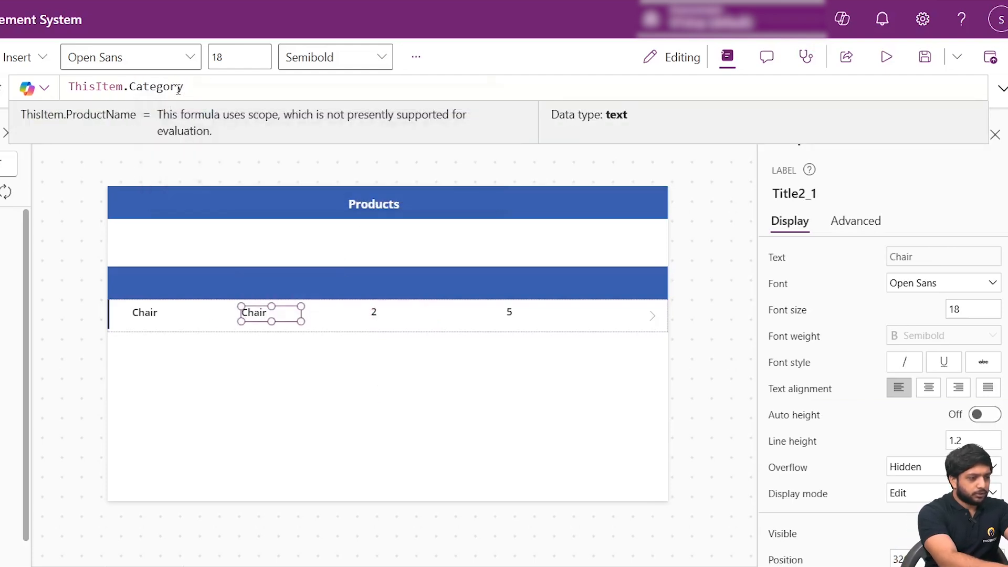
type(".Value")
left_click(215, 324)
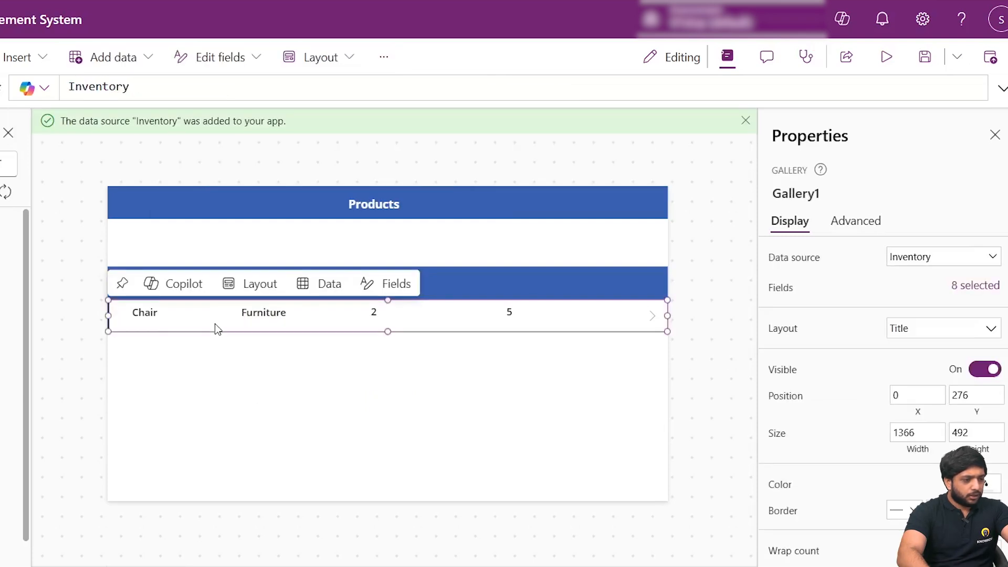
left_click(729, 306)
- Duplicate the Products header label and place the copy in the second blue bar above the product name column
left_click(241, 275)
left_click(367, 201)
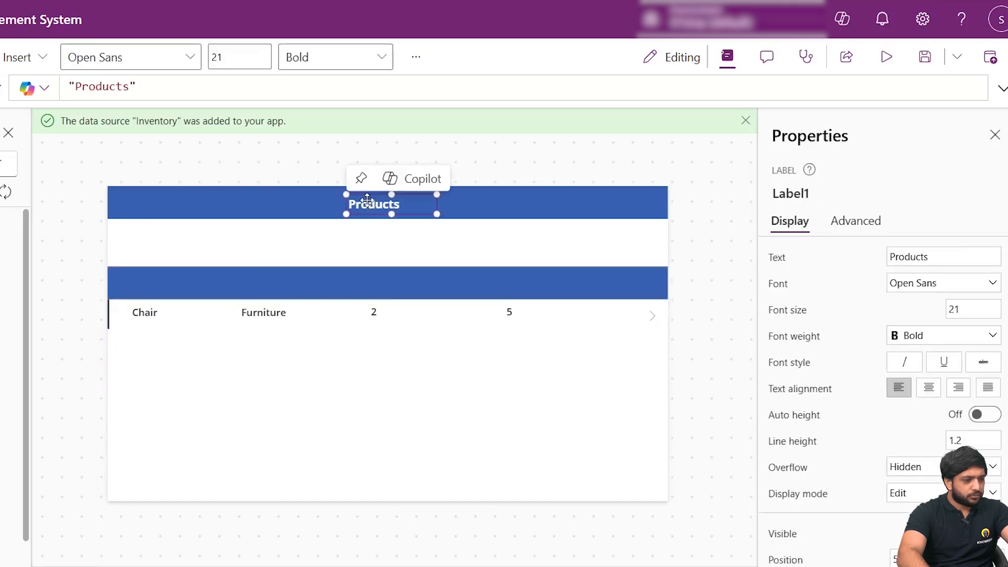
left_click(196, 288)
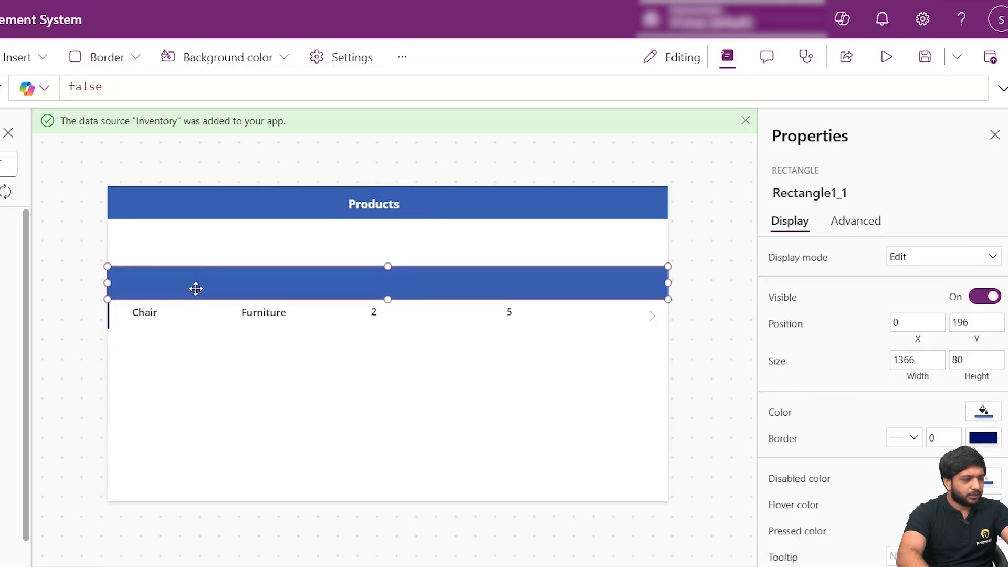
key("ctrl+v")
left_click_drag(393, 203, 143, 273)
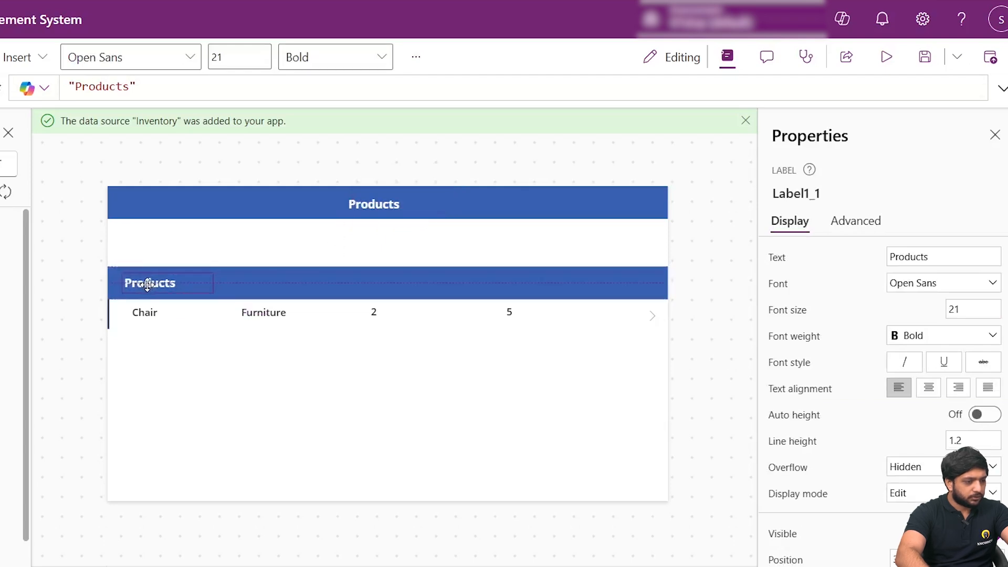
- Set the copied header label's text to Name, with font size 18 and semibold weight, and adjust its box in the bar
double_click(913, 257)
type("Name")
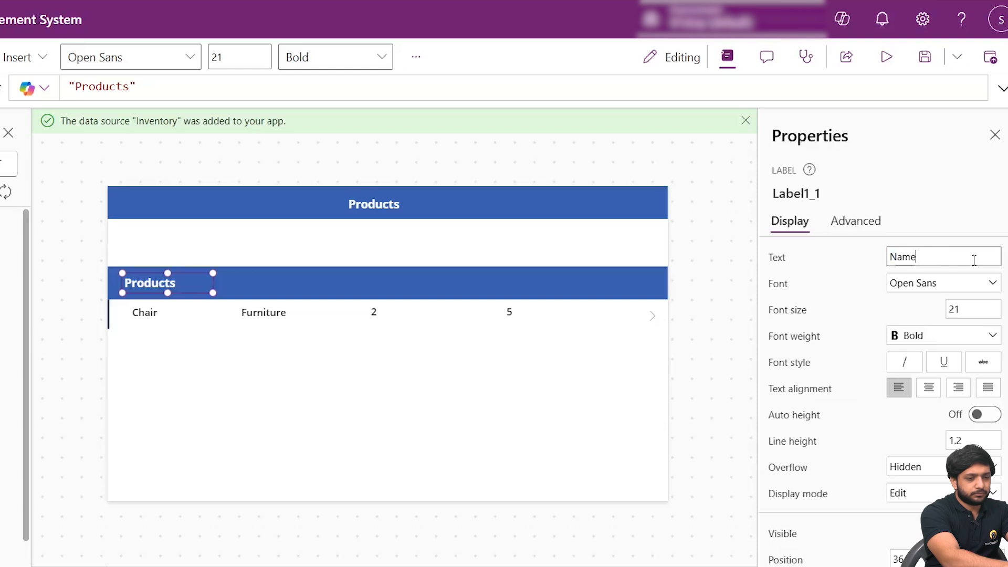
left_click(977, 309)
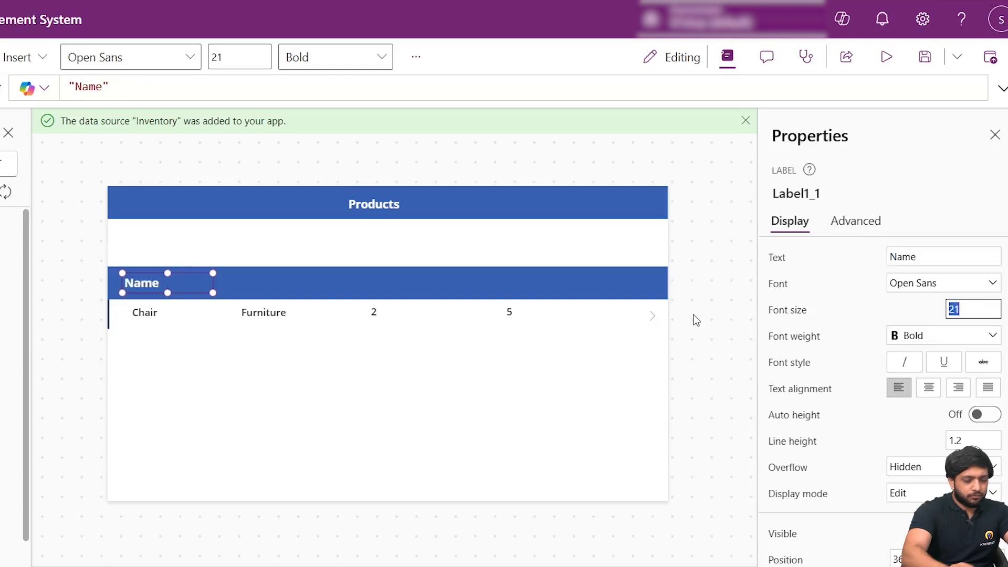
type("18")
key("Return")
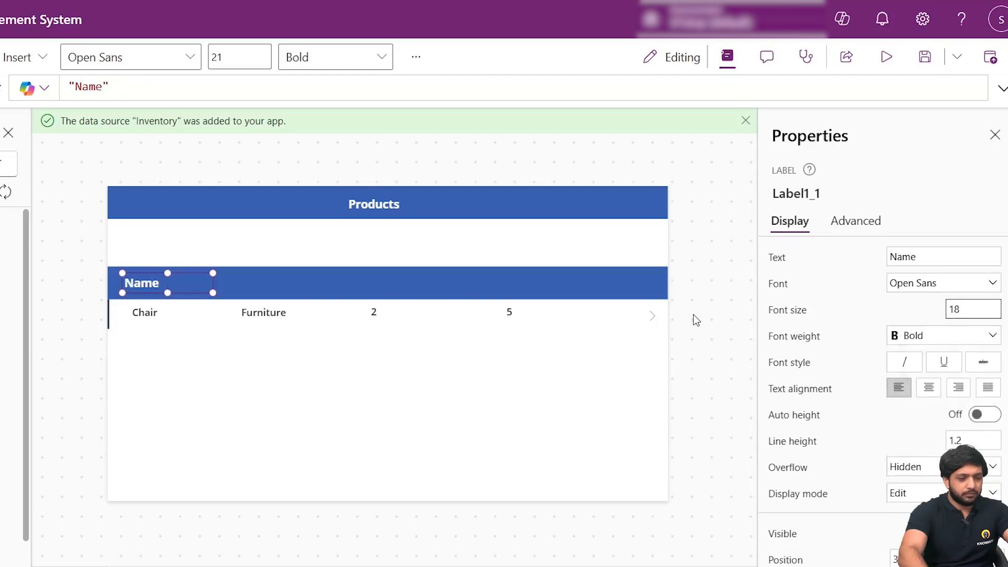
left_click(956, 345)
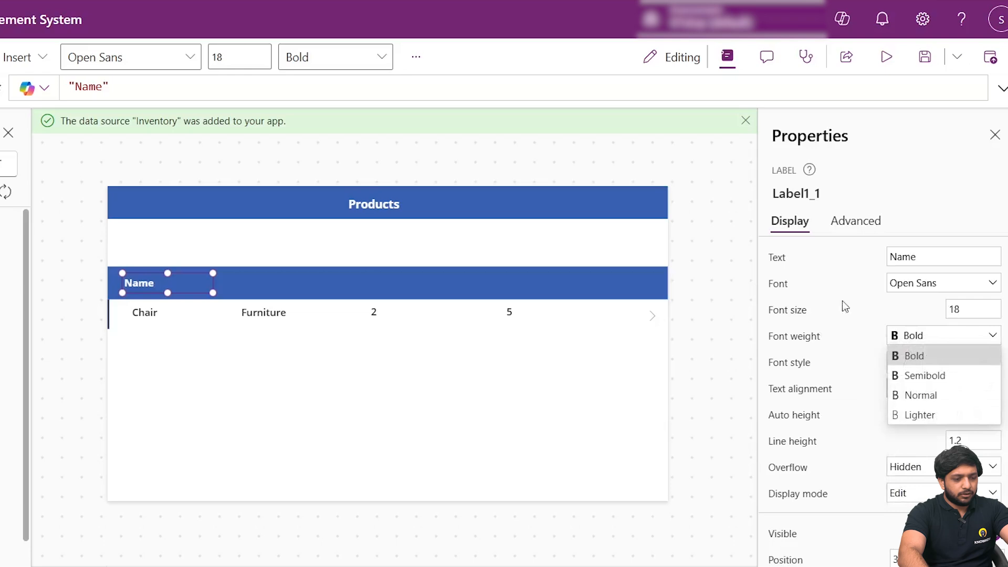
left_click(898, 376)
scroll(881, 395, "down", 5)
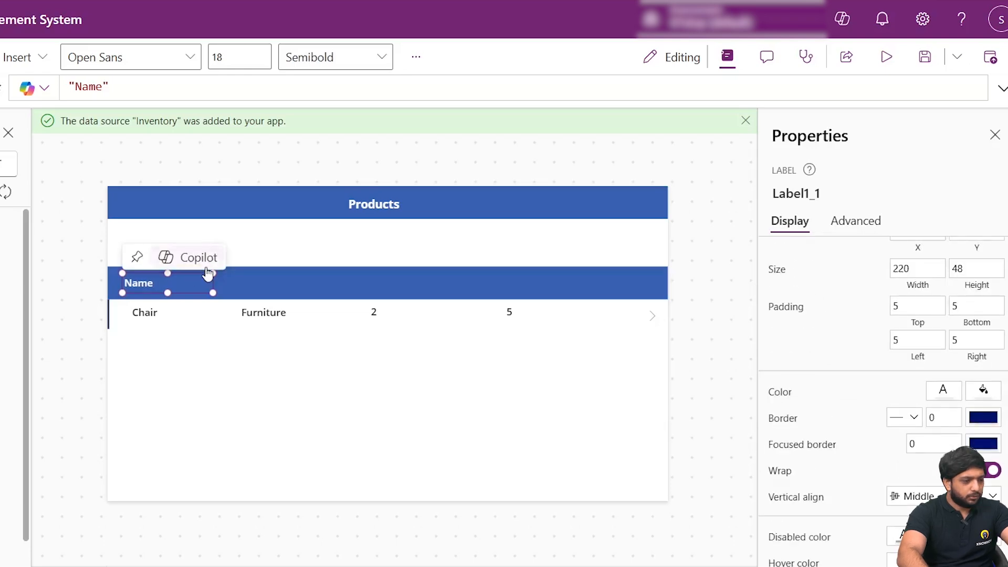
left_click_drag(210, 276, 180, 266)
- Copy the Name header label and place three copies in the blue bar above the category, quantity and reorder level columns
right_click(165, 286)
left_click(206, 331)
left_click(238, 286)
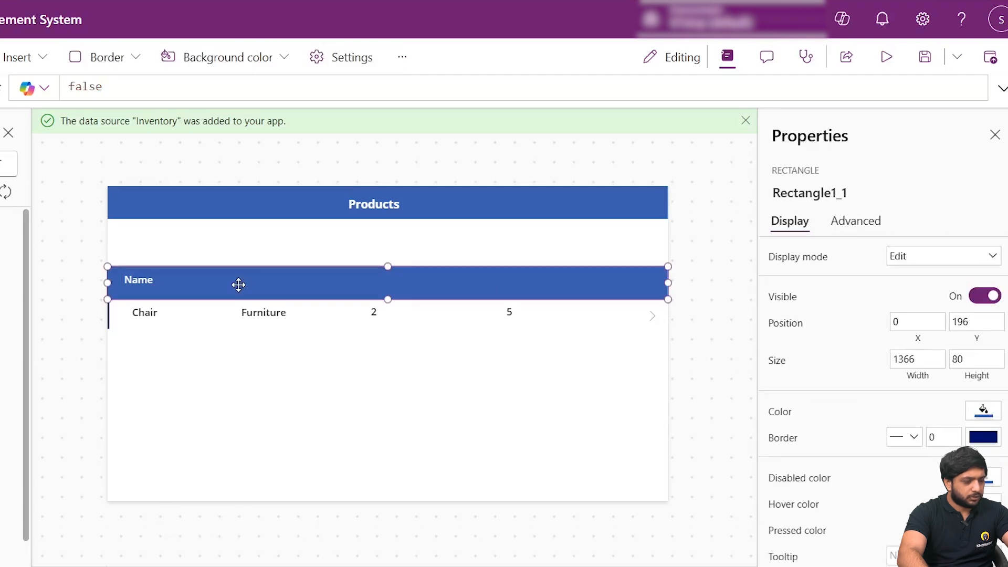
key("ctrl+v")
left_click_drag(187, 288, 275, 279)
key("ctrl+v")
left_click_drag(187, 290, 396, 279)
key("ctrl+v")
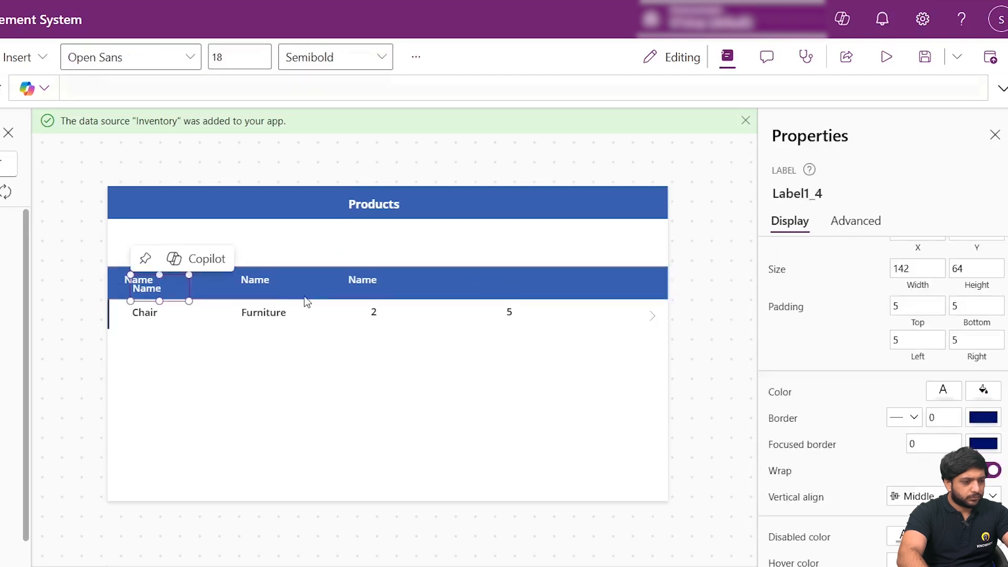
left_click_drag(154, 284, 512, 276)
- Line up the third Name heading with the quantity value in the gallery row
left_click_drag(362, 278, 396, 309)
left_click(387, 312)
left_click(480, 367)
- Set the fourth column heading's text to Reorder Level and widen its box to fit the text
left_click(519, 281)
scroll(942, 350, "up", 5)
left_click(905, 265)
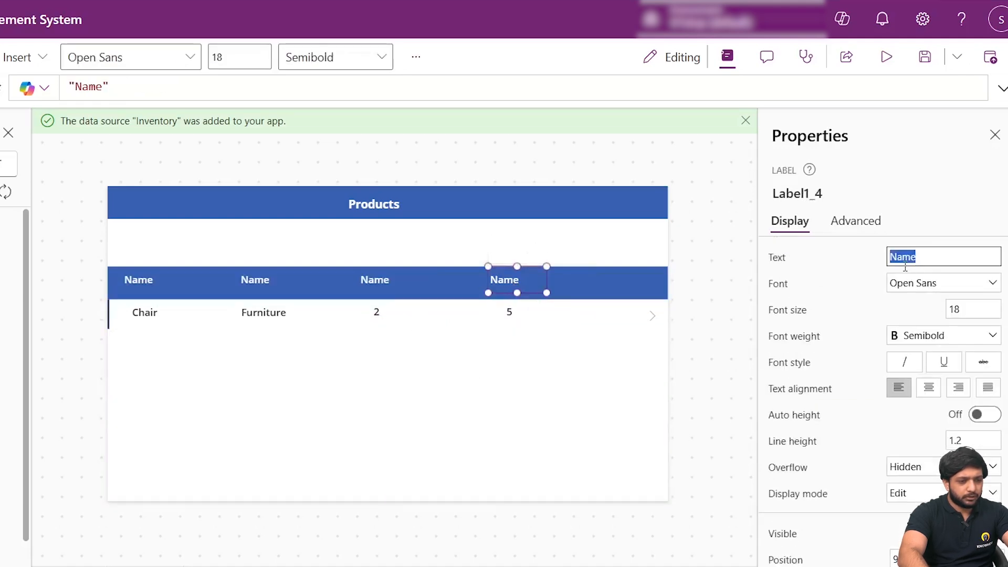
type("Reorder Level")
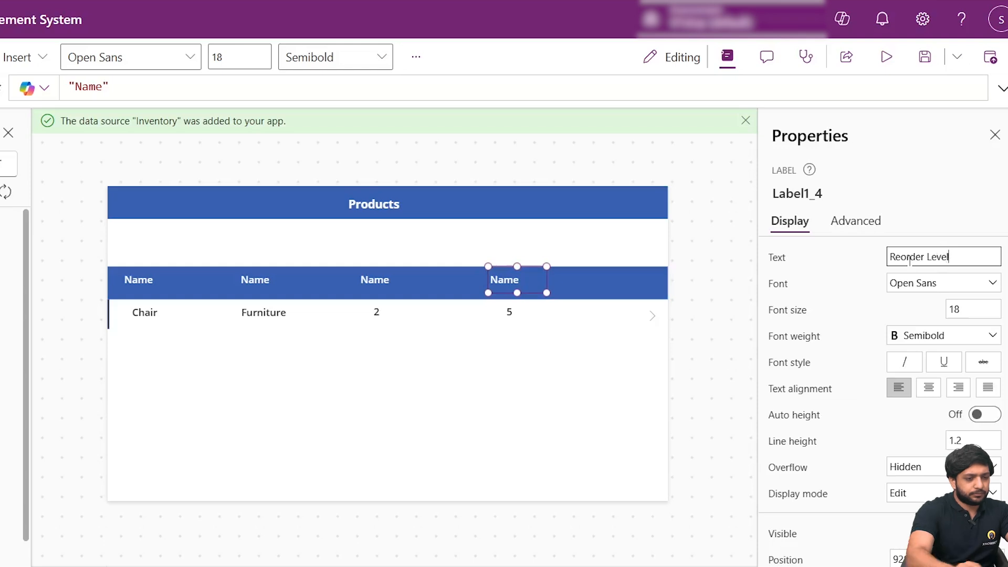
left_click(526, 346)
left_click(518, 288)
left_click(550, 265)
left_click(517, 290)
left_click_drag(547, 292, 581, 292)
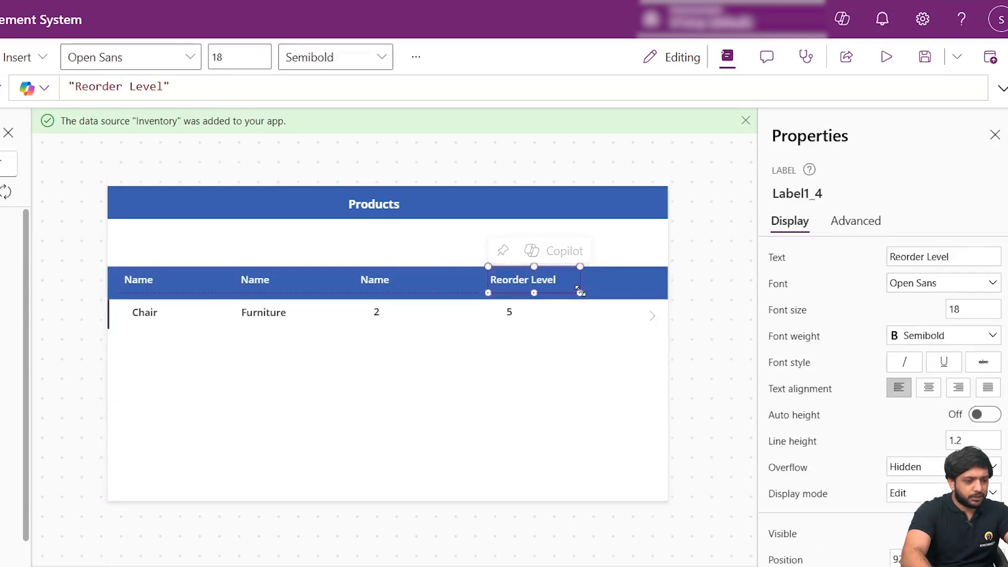
left_click(554, 359)
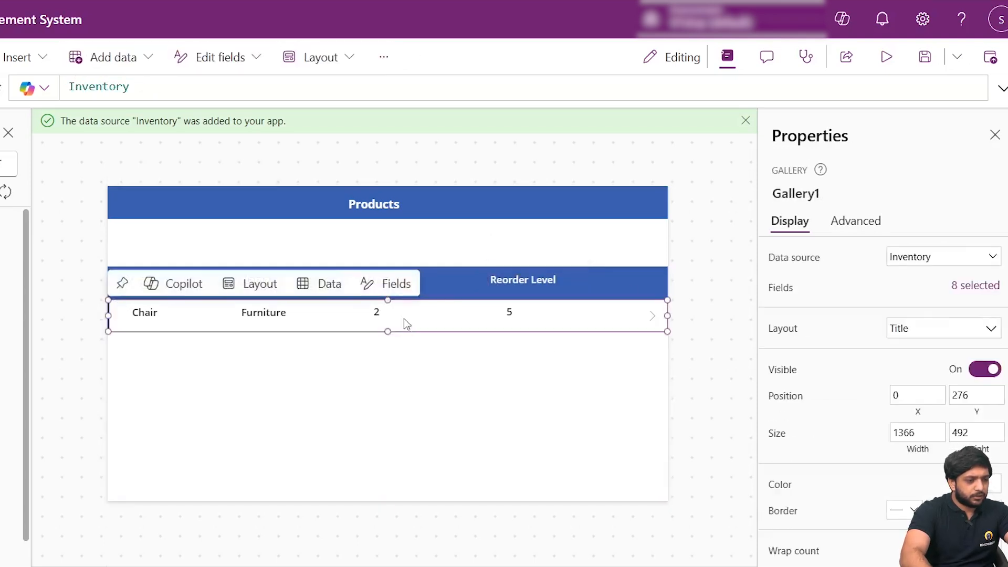
- Set the third column heading's text to Quantity
left_click(416, 282)
left_click(362, 261)
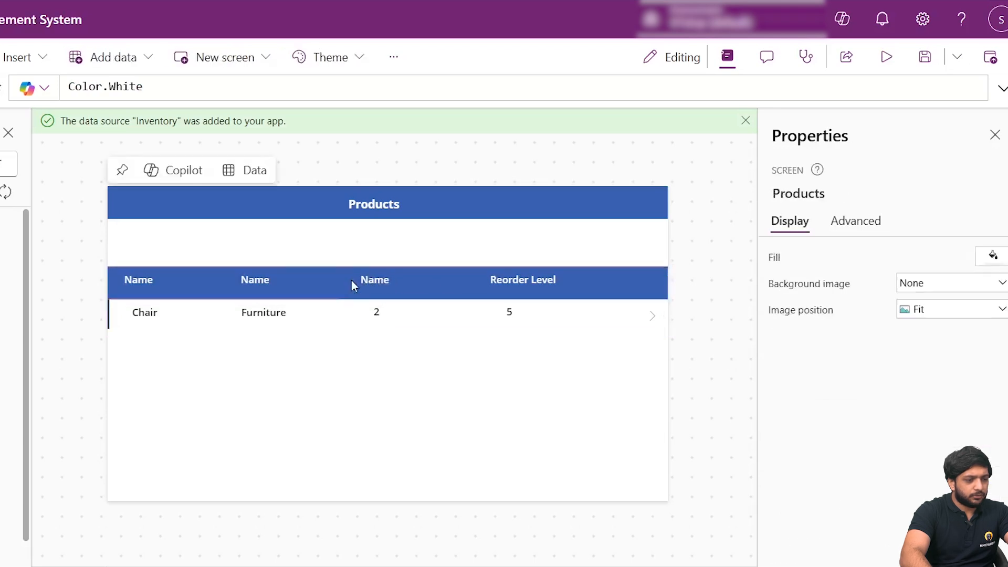
left_click(370, 281)
double_click(912, 260)
type("Quantity")
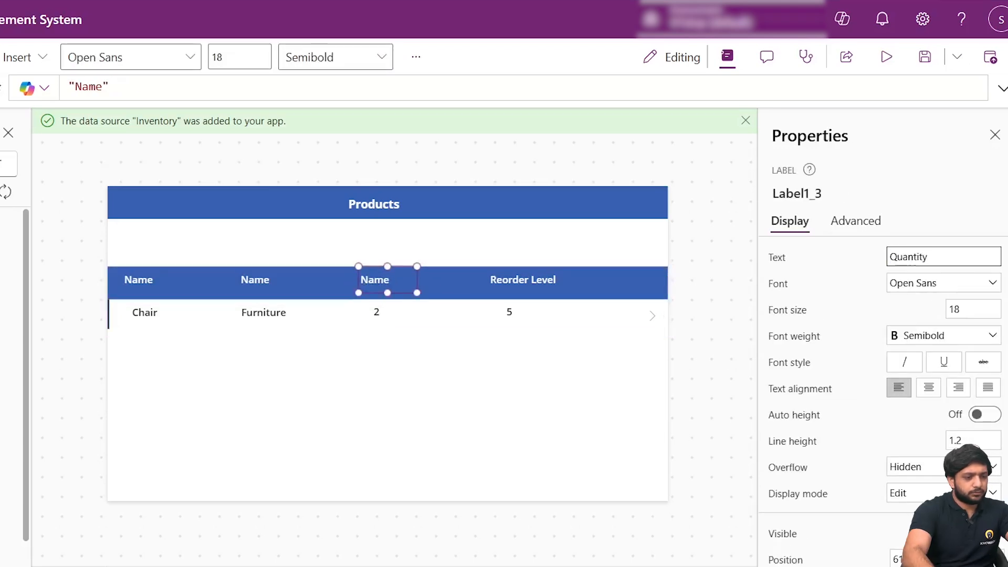
left_click(358, 394)
- Set the second column heading's text to Category
left_click(260, 281)
double_click(899, 260)
type("Category")
left_click(716, 351)
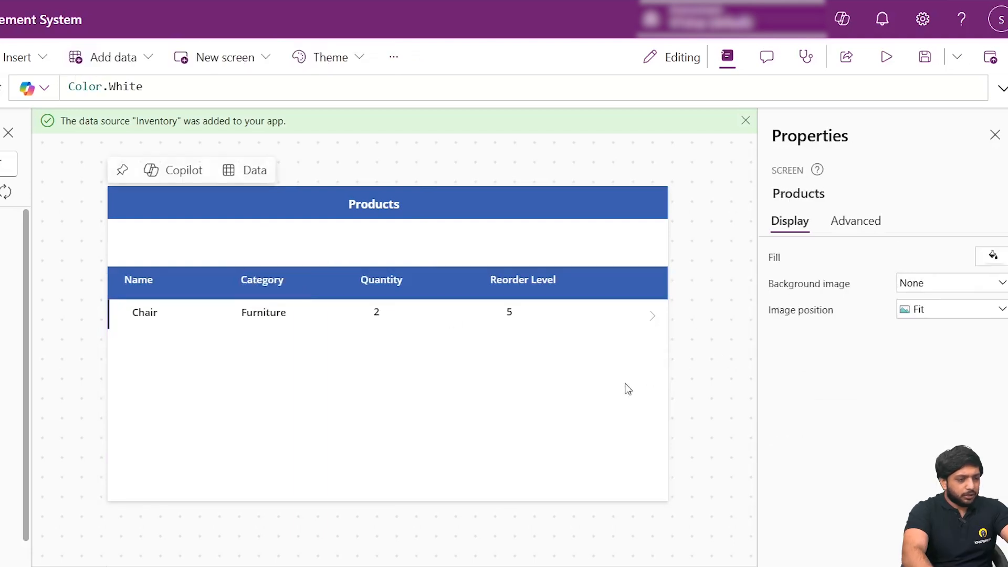
left_click(170, 403)
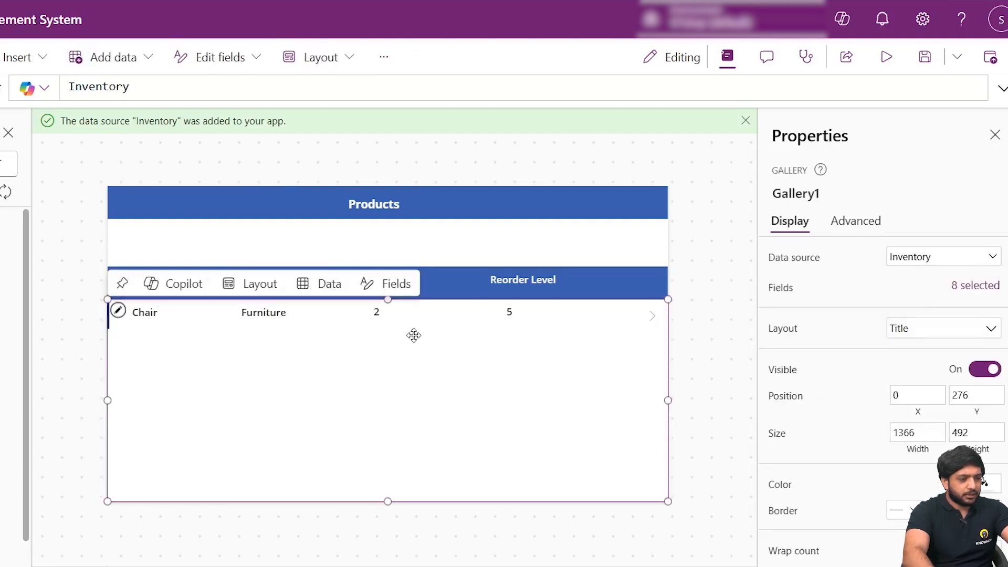
left_click(673, 295)
left_click(632, 281)
left_click(417, 397)
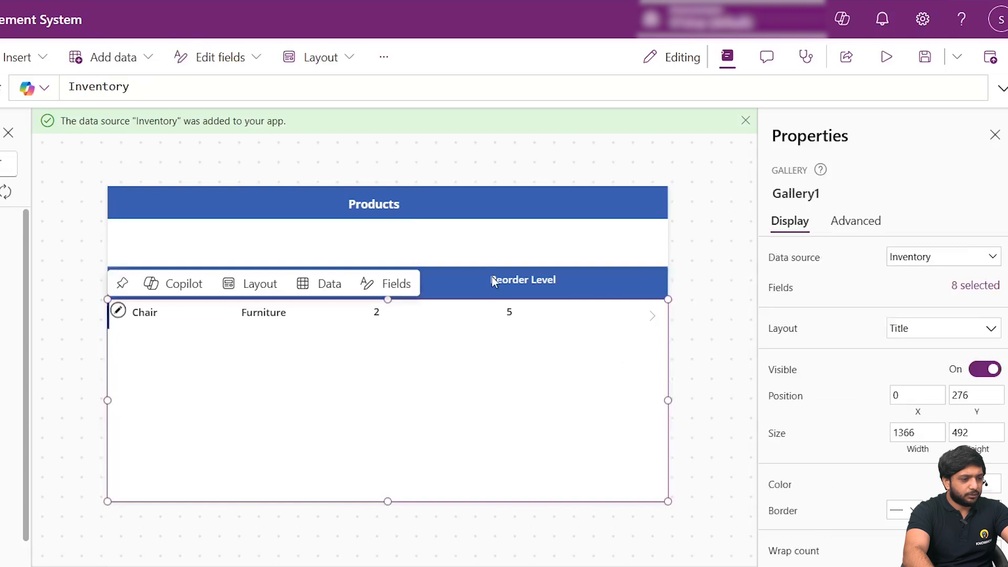
left_click(455, 227)
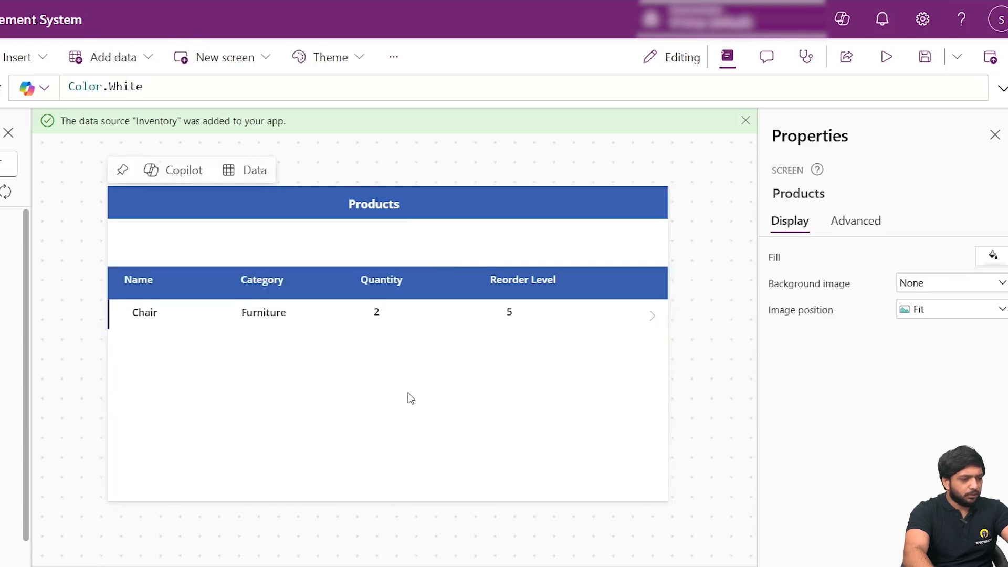
left_click(532, 369)
- Add a new blank screen to the app
left_click(66, 297)
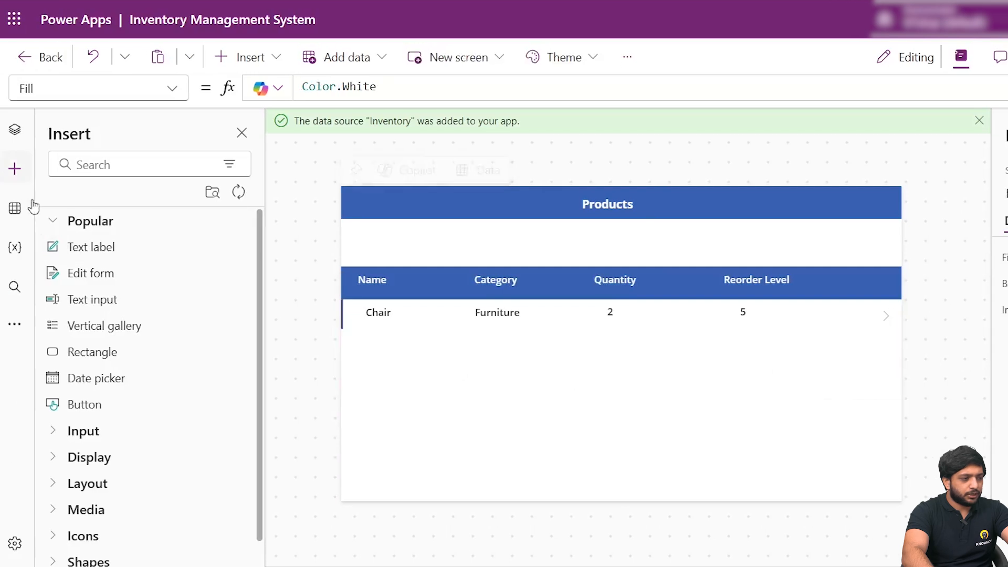
left_click(16, 128)
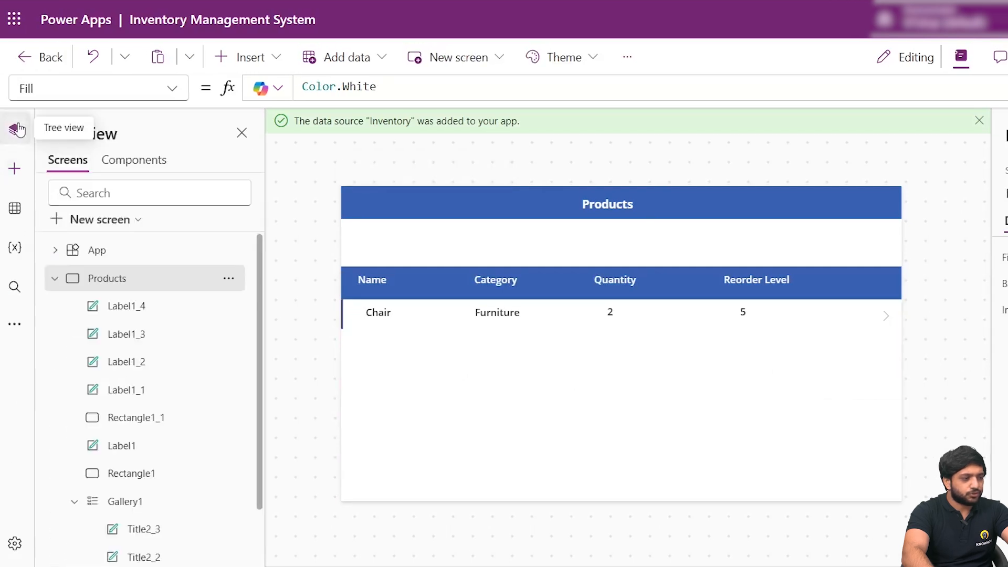
left_click(62, 226)
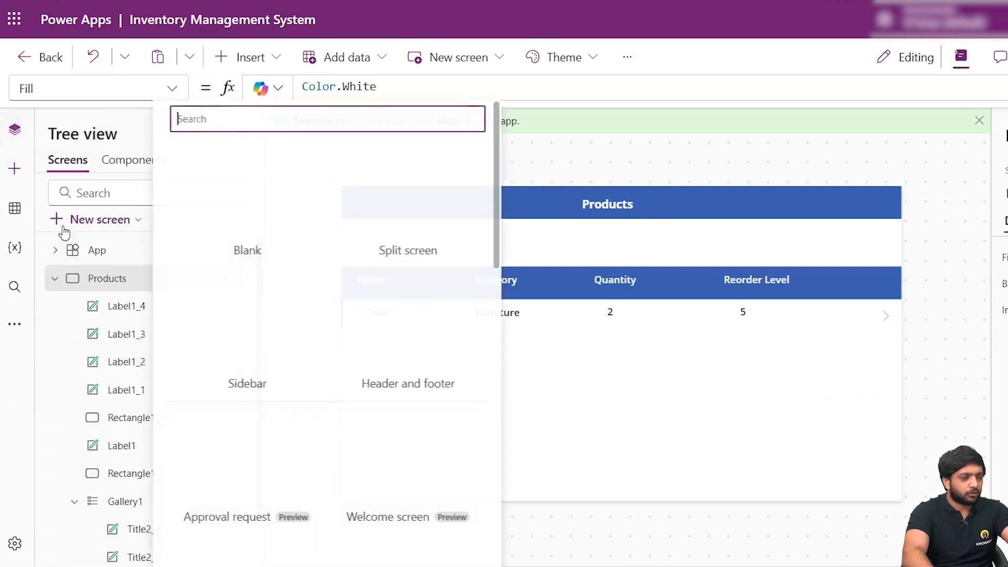
left_click(255, 216)
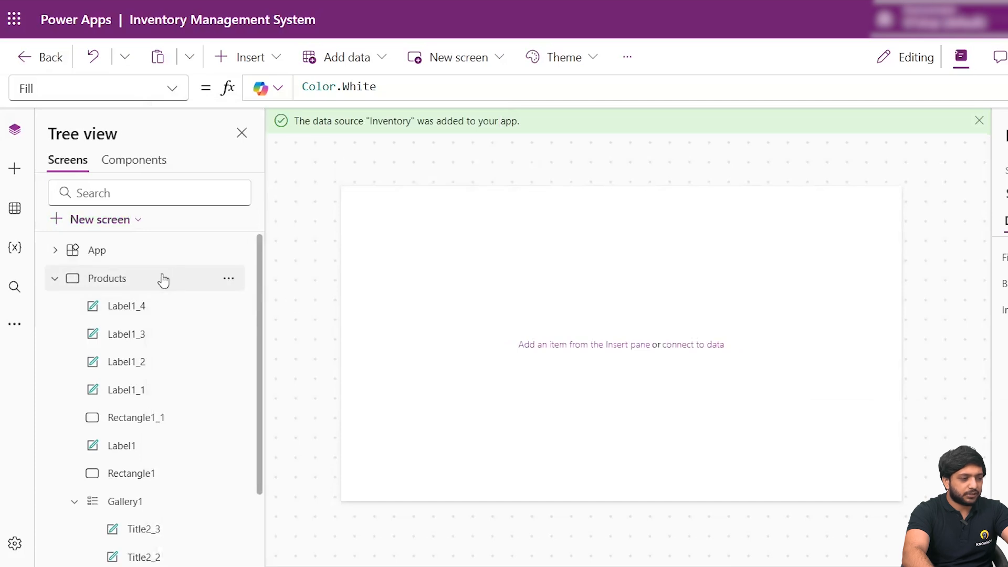
- Rename the new screen as ProductDetails
left_click(868, 195)
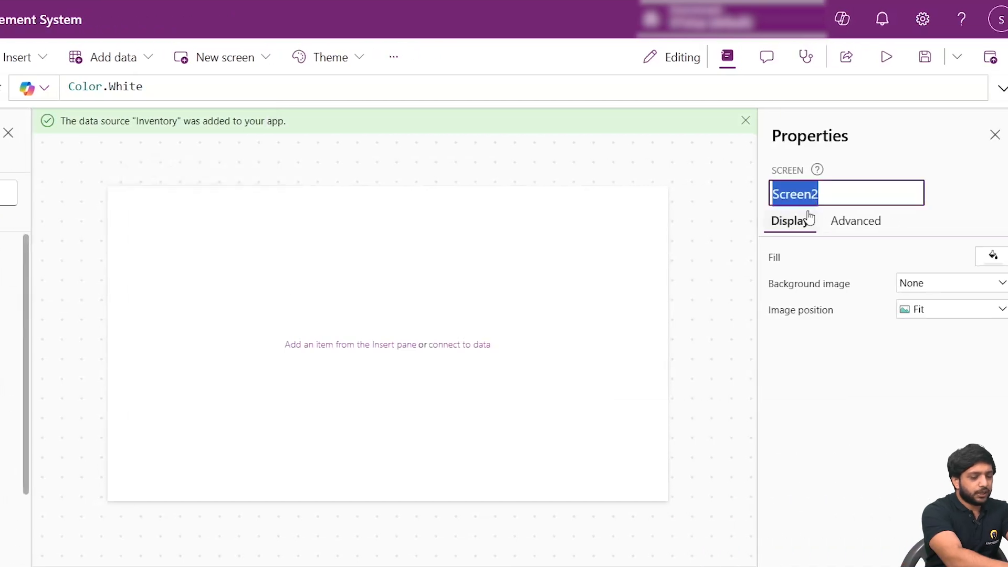
type("Prdo")
key("BackSpace")
key("BackSpace")
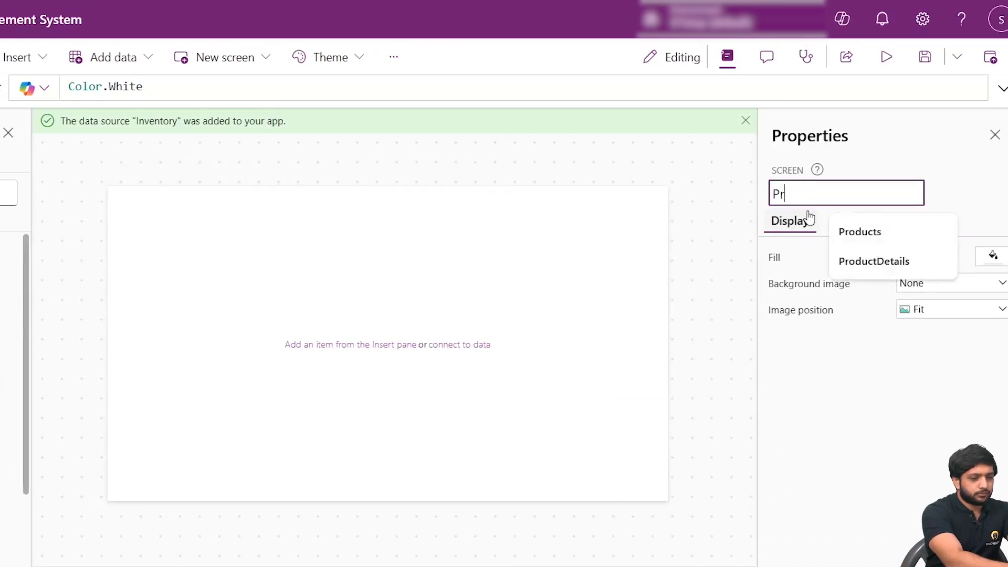
left_click(842, 261)
left_click(941, 186)
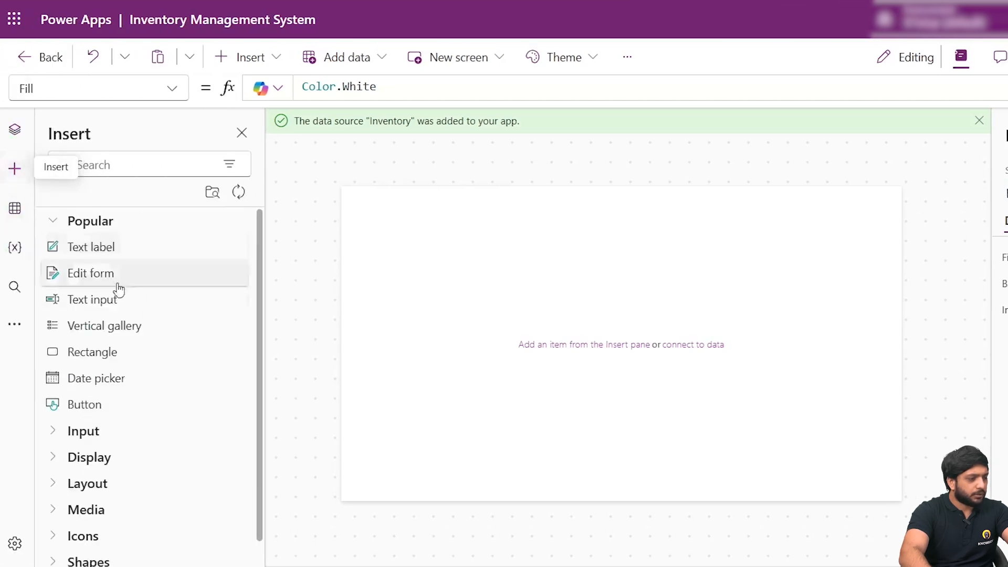
- Insert a rectangle on the ProductDetails screen and resize it into a full-width header bar along the upper edge
left_click(93, 352)
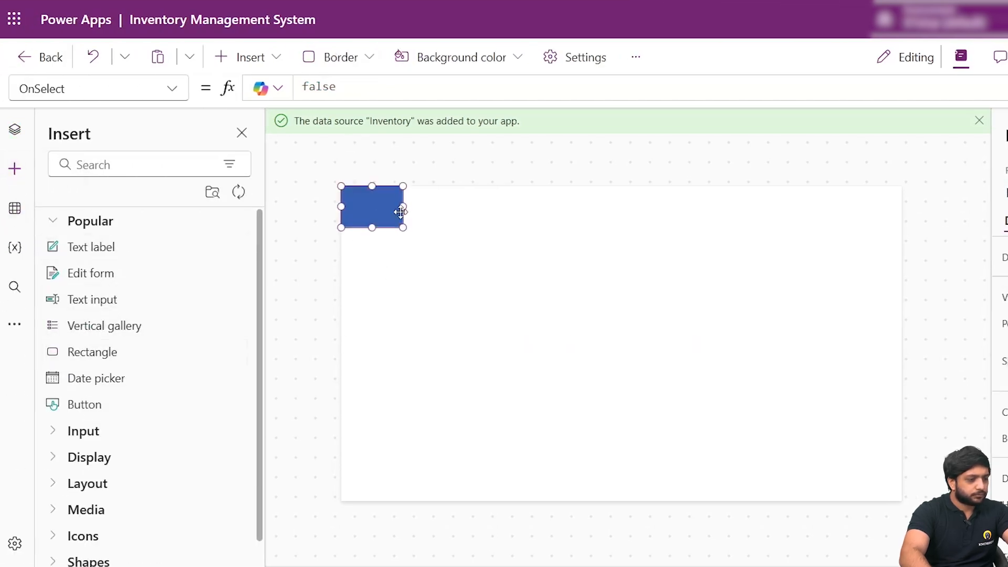
left_click_drag(400, 211, 902, 206)
left_click_drag(621, 226, 620, 221)
left_click(483, 404)
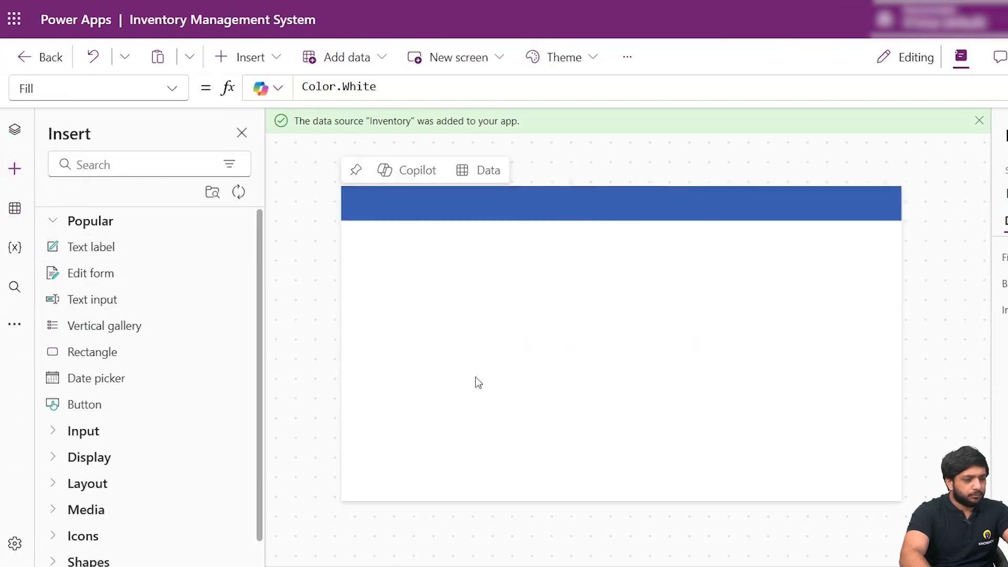
- Insert a text label in the middle of the blue header bar, enlarge it and set its text to Product Details
left_click(79, 247)
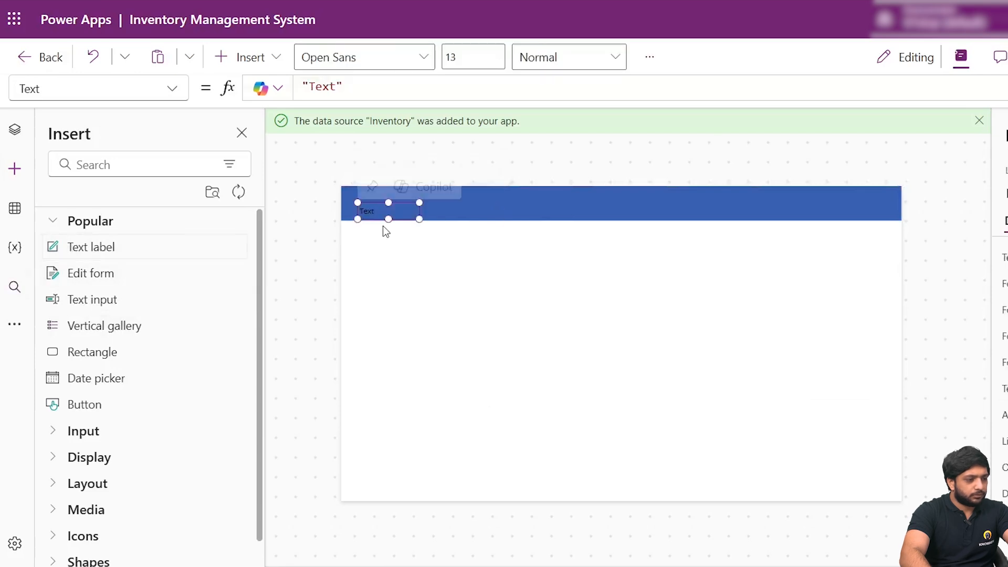
left_click_drag(394, 221, 676, 215)
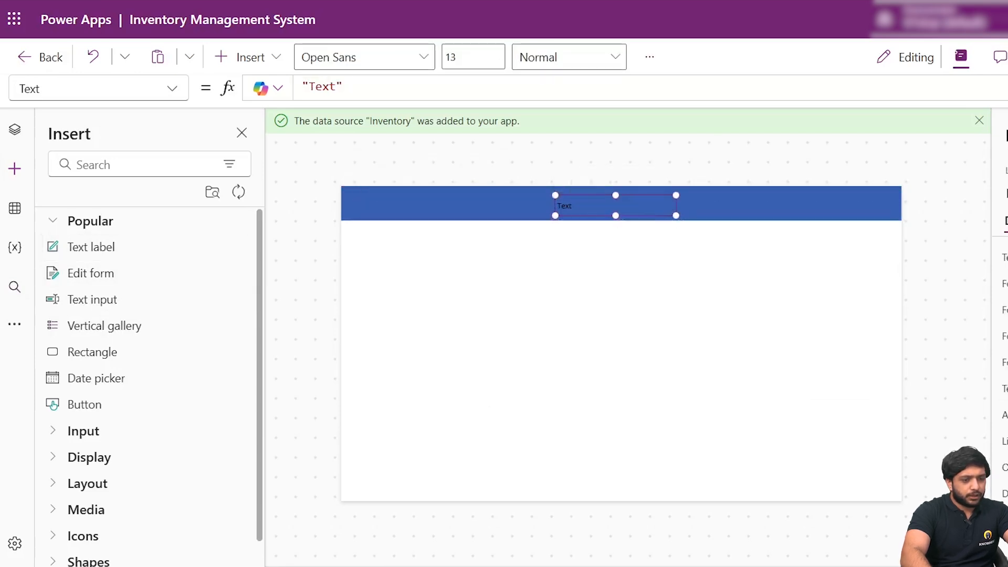
double_click(904, 255)
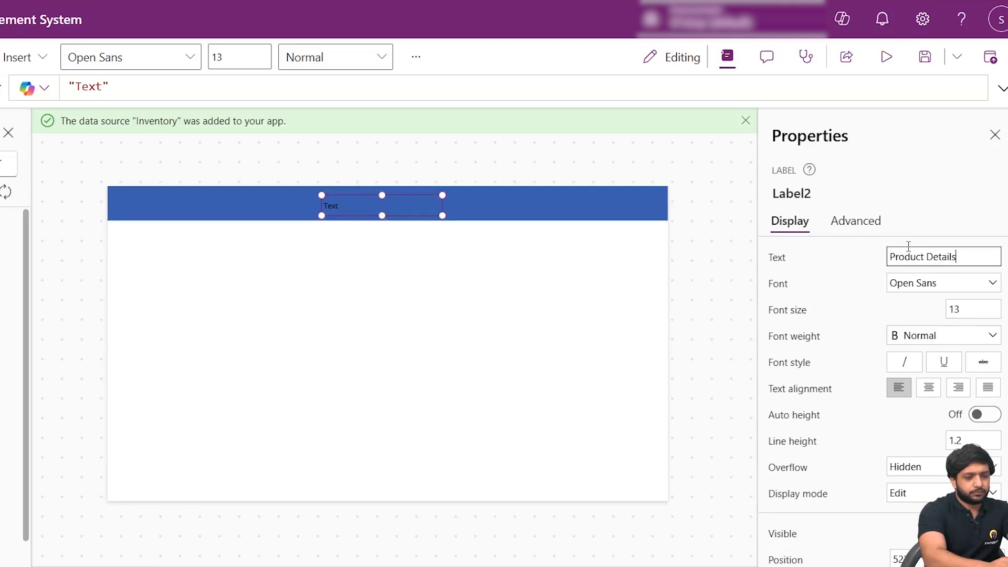
- Format the Product Details label with font size 21, bold weight and white text colour
left_click(982, 311)
type("21")
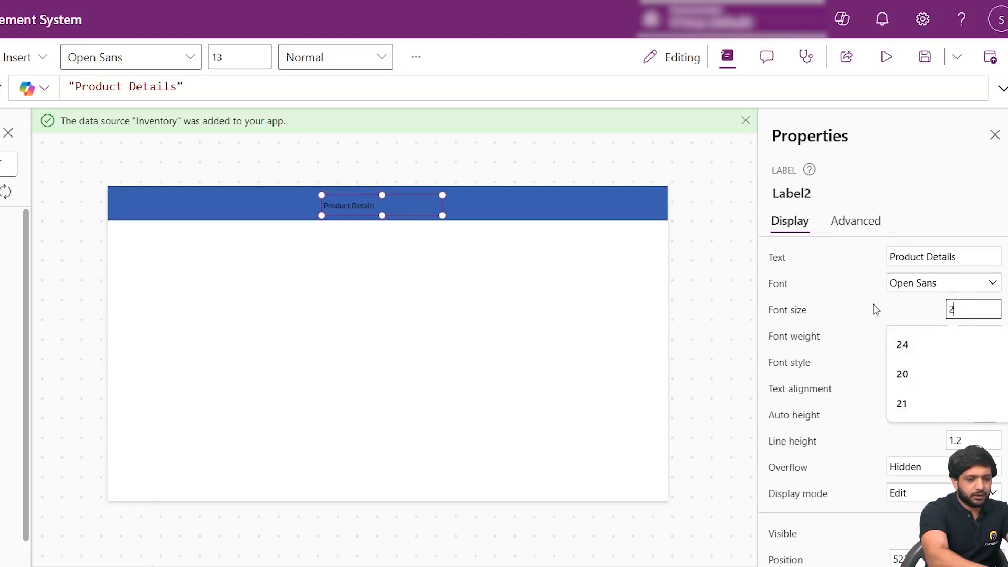
left_click(926, 340)
left_click(913, 357)
scroll(832, 391, "down", 1)
scroll(840, 399, "down", 4)
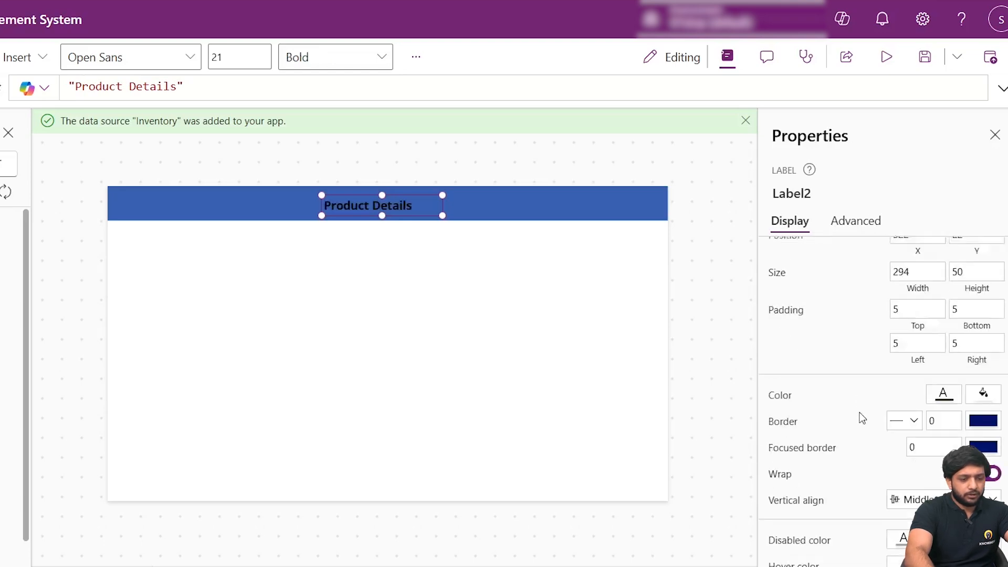
left_click(942, 391)
left_click(669, 515)
left_click(498, 373)
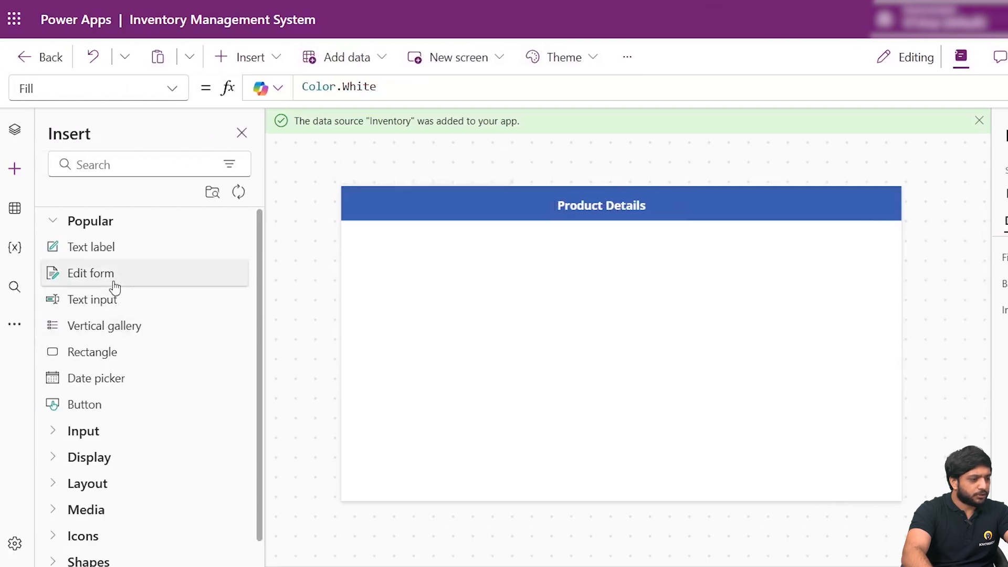
- Insert an edit form connected to the Inventory data source, and resize and position it below the Product Details header bar
left_click(115, 287)
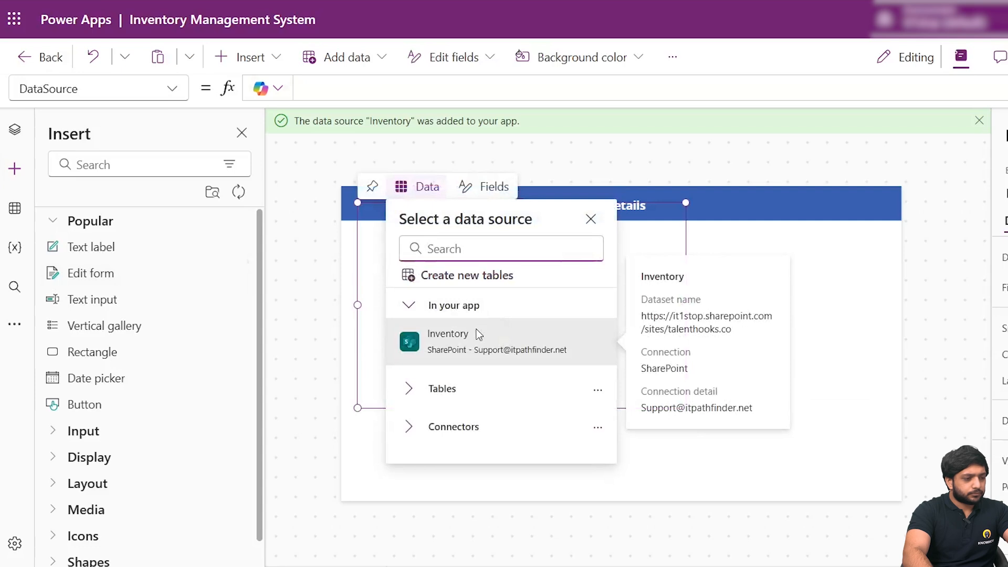
left_click(466, 346)
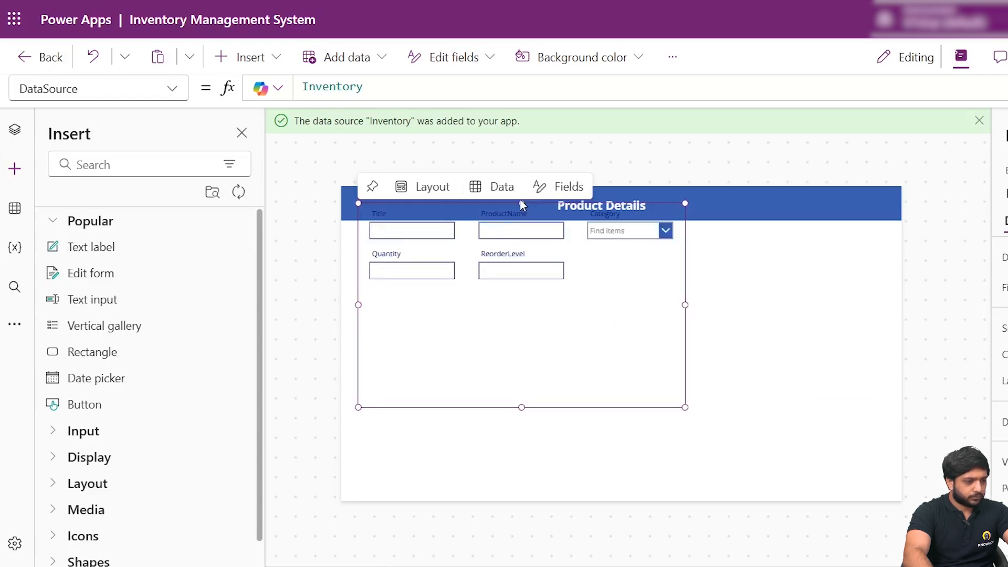
left_click_drag(522, 205, 492, 226)
left_click_drag(361, 317, 272, 304)
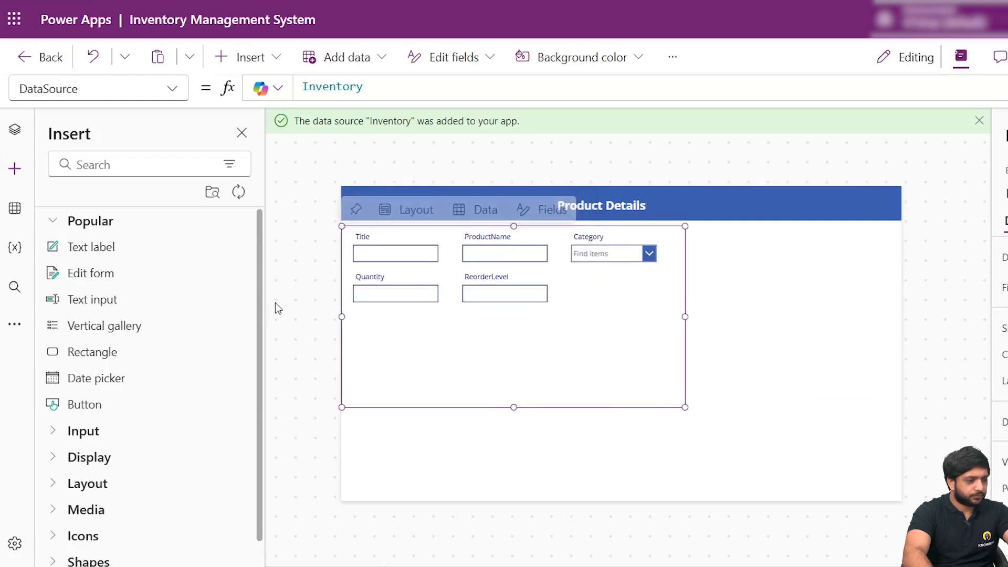
mouse_move(512, 404)
left_mouse_down()
mouse_move(524, 455)
mouse_move(525, 400)
left_mouse_up()
left_click_drag(559, 228, 565, 235)
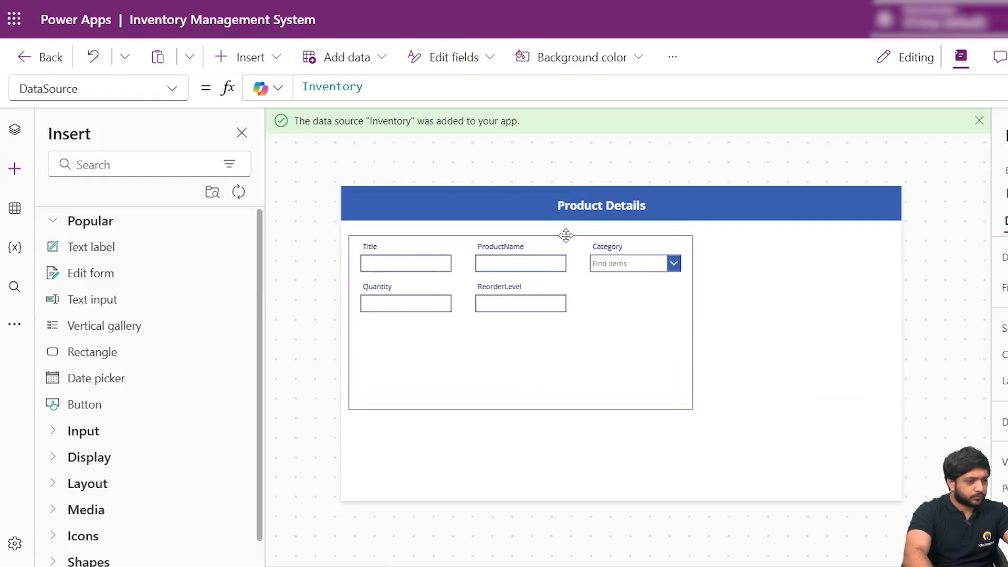
left_click(936, 328)
- Delete the Title data card from the edit form
left_click(437, 269)
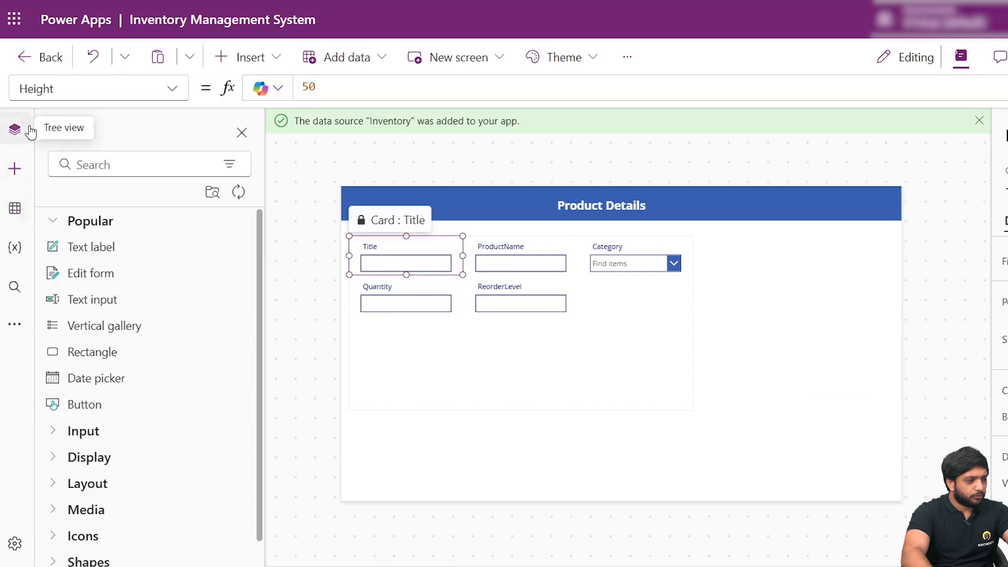
left_click(15, 130)
scroll(123, 450, "up", 3)
scroll(124, 450, "down", 3)
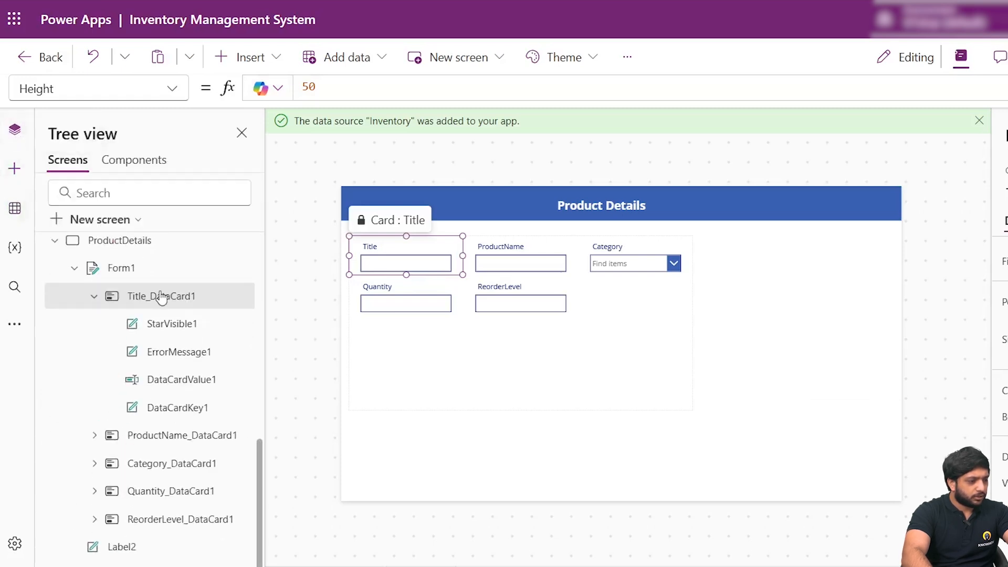
right_click(151, 298)
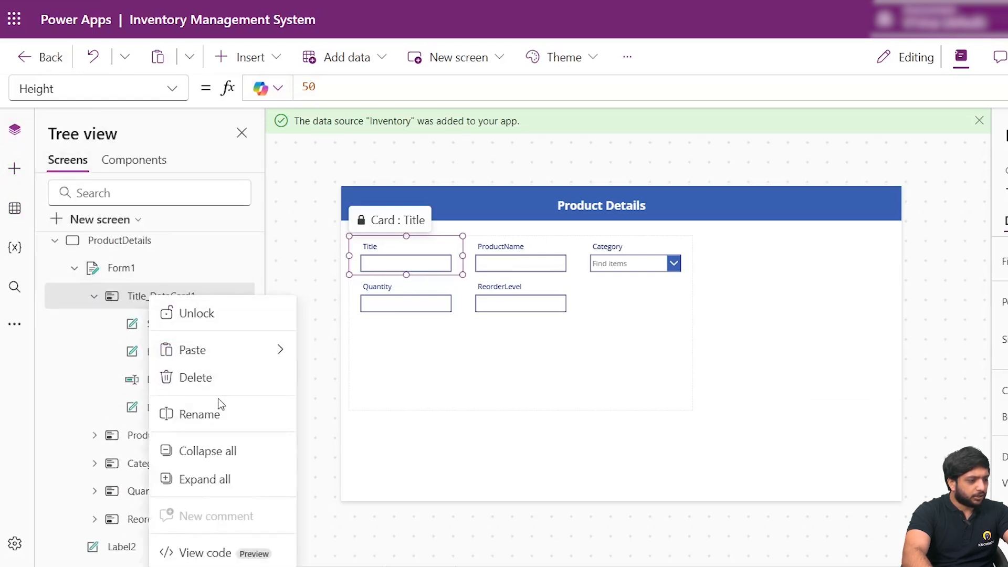
left_click(224, 378)
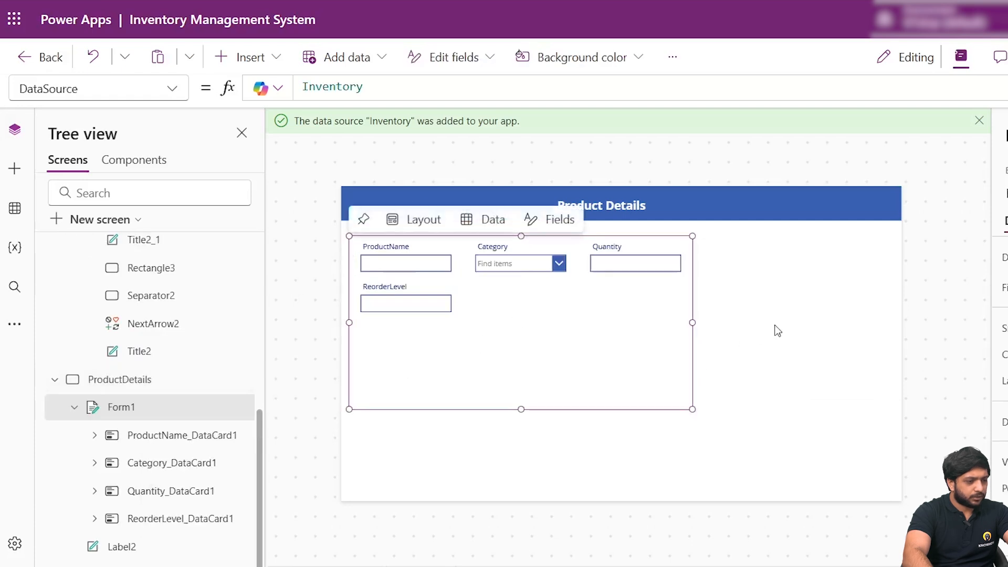
- Insert a button below the form's input fields and set its text to Submit
left_click(16, 179)
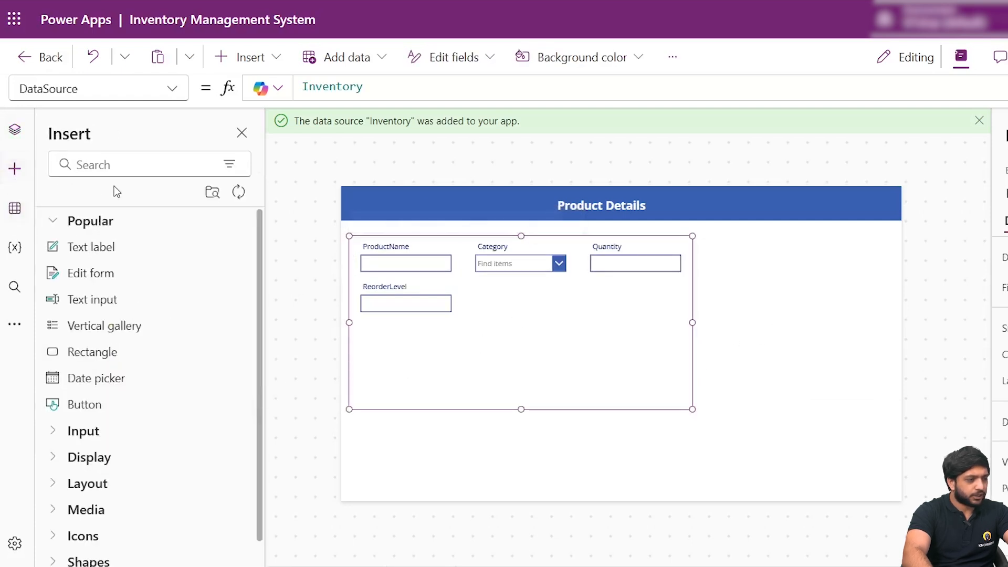
left_click(101, 402)
left_click_drag(446, 275, 487, 353)
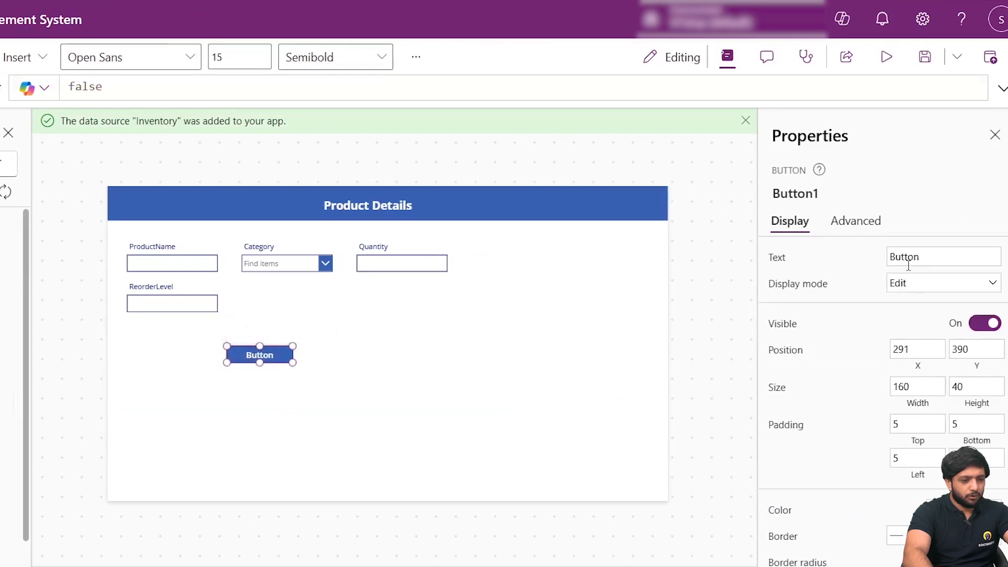
left_click(908, 257)
type("Submit")
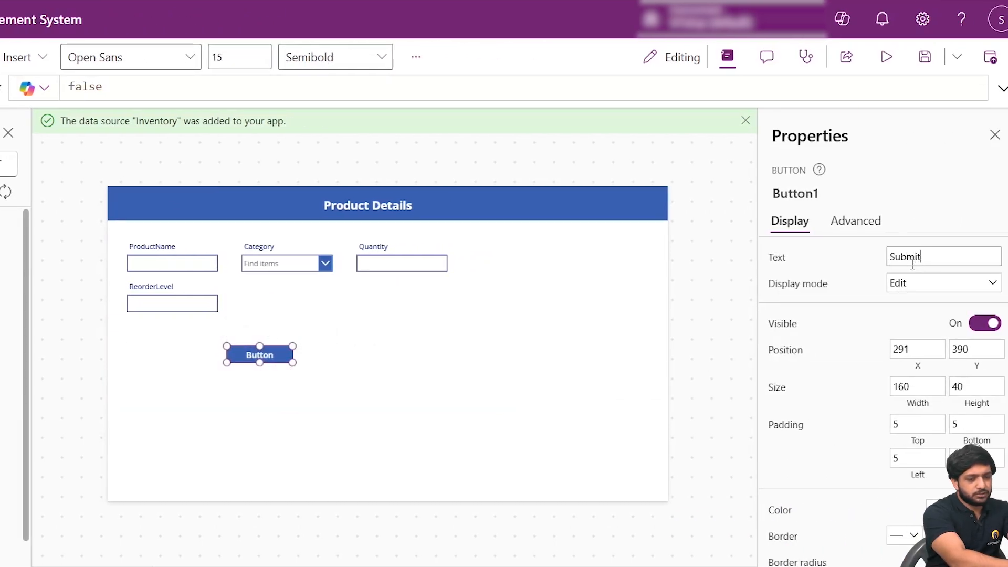
- Try out standard colours for the Submit button's text and set the text colour to white
scroll(894, 332, "down", 3)
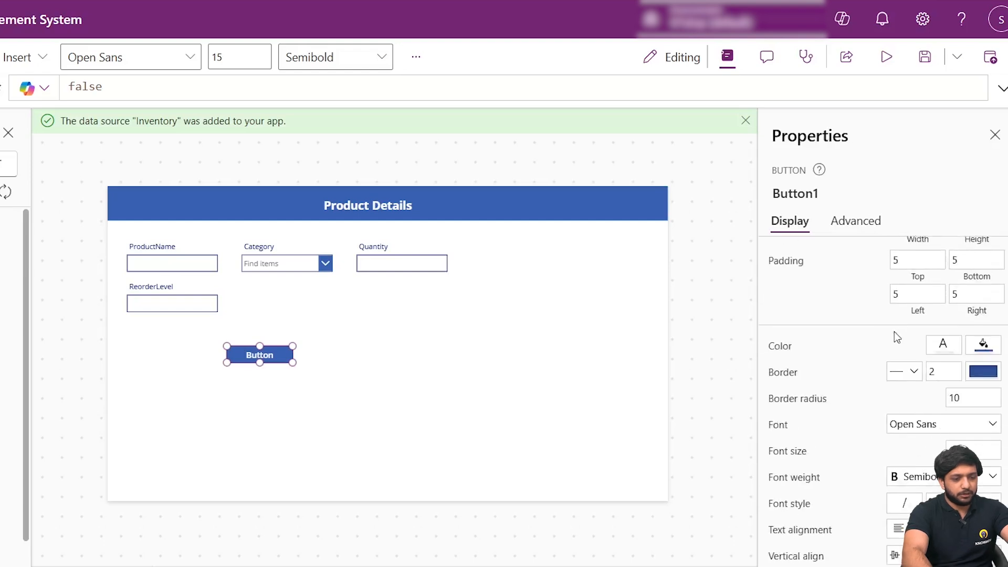
left_click(957, 346)
left_click(752, 443)
left_click(700, 446)
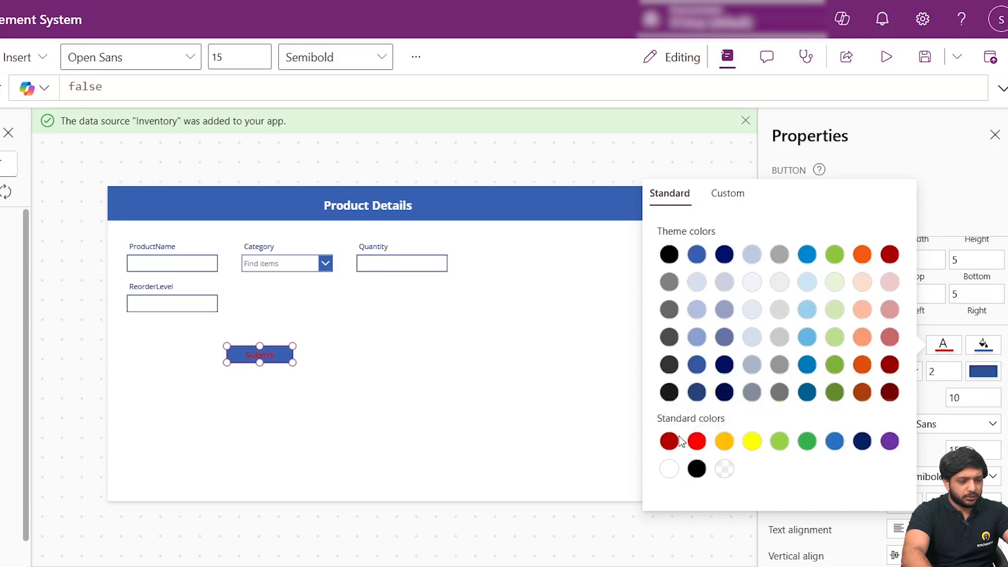
left_click(835, 441)
left_click(931, 456)
left_click(937, 348)
left_click(672, 471)
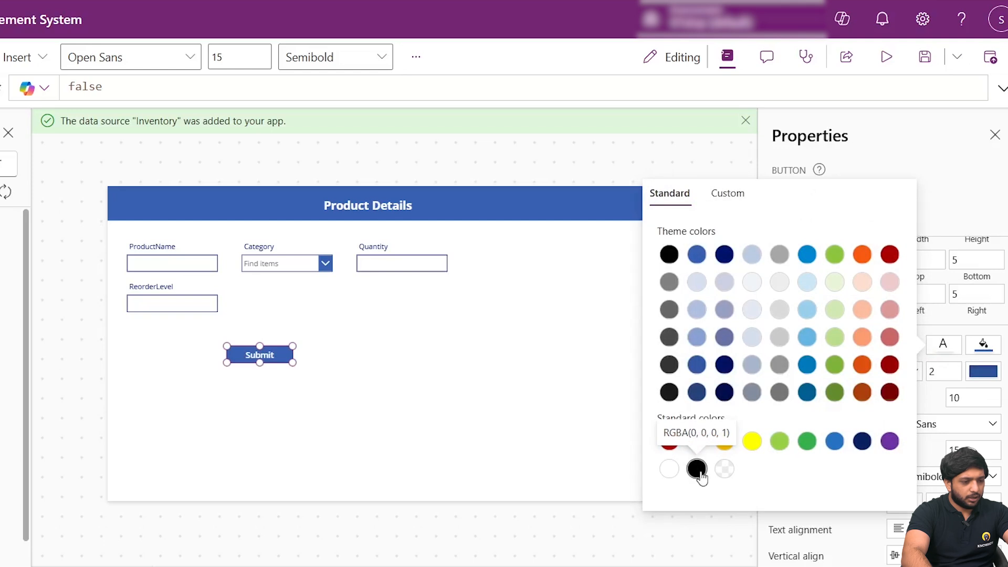
left_click(623, 434)
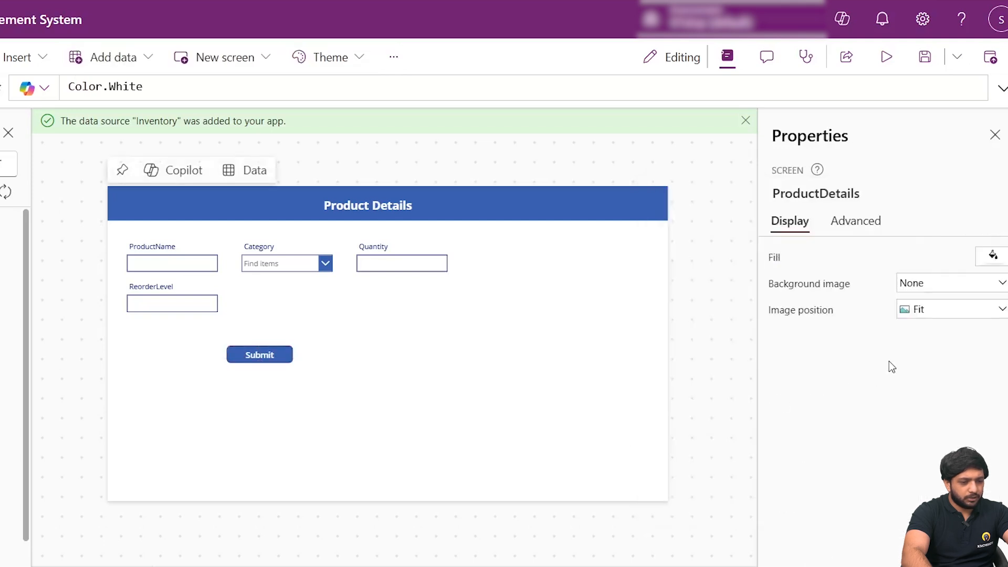
- Try a red fill on the Submit button
left_click(286, 355)
scroll(925, 406, "down", 5)
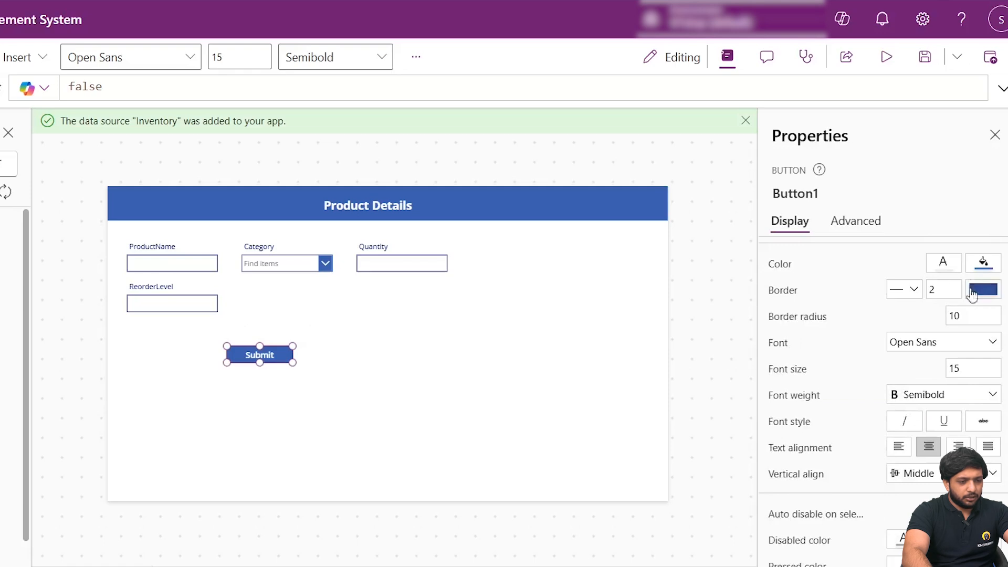
left_click(985, 268)
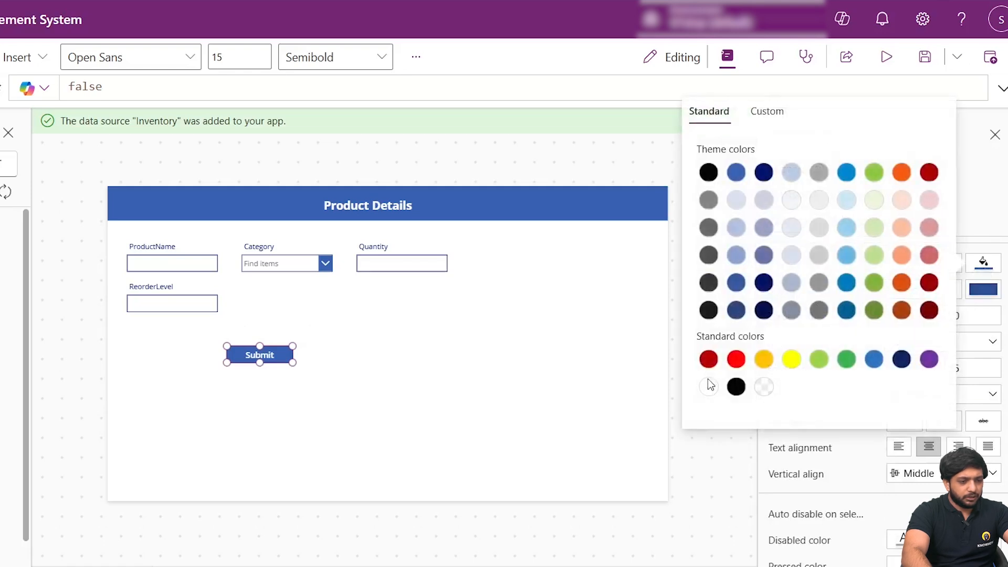
left_click(737, 361)
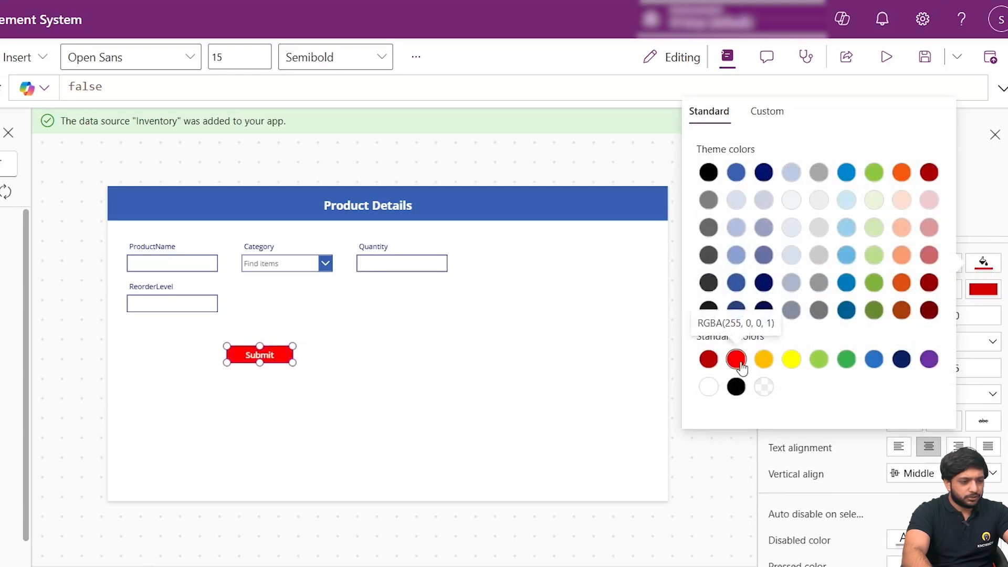
left_click(601, 456)
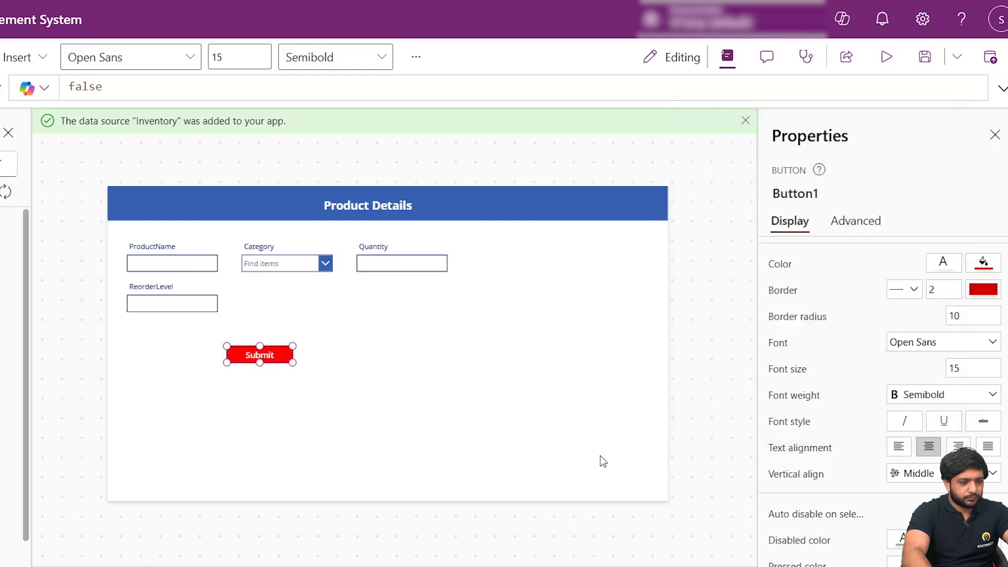
left_click(470, 394)
left_click(254, 350)
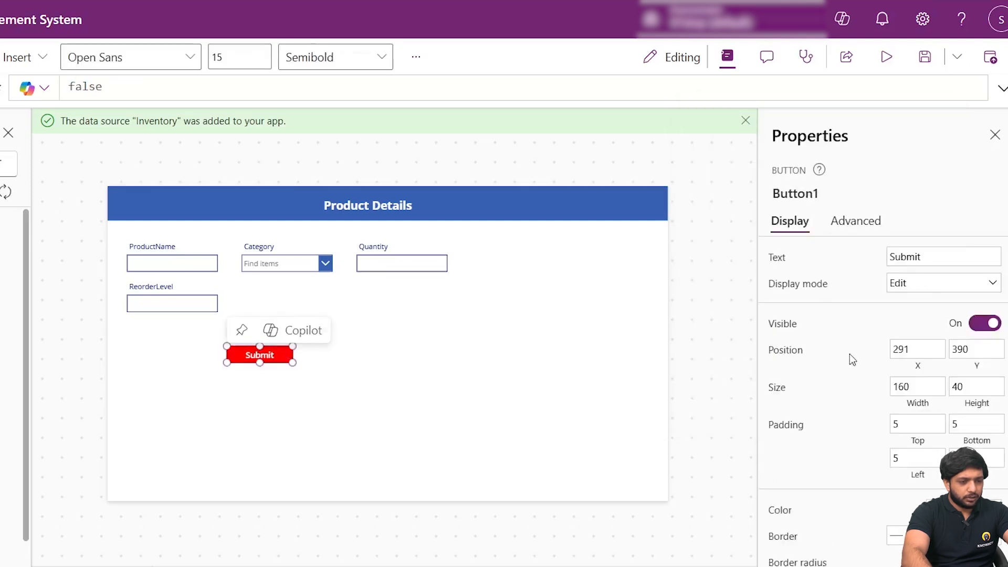
- Change the Submit button's fill to the bright blue theme colour
scroll(852, 269, "down", 5)
scroll(880, 426, "up", 3)
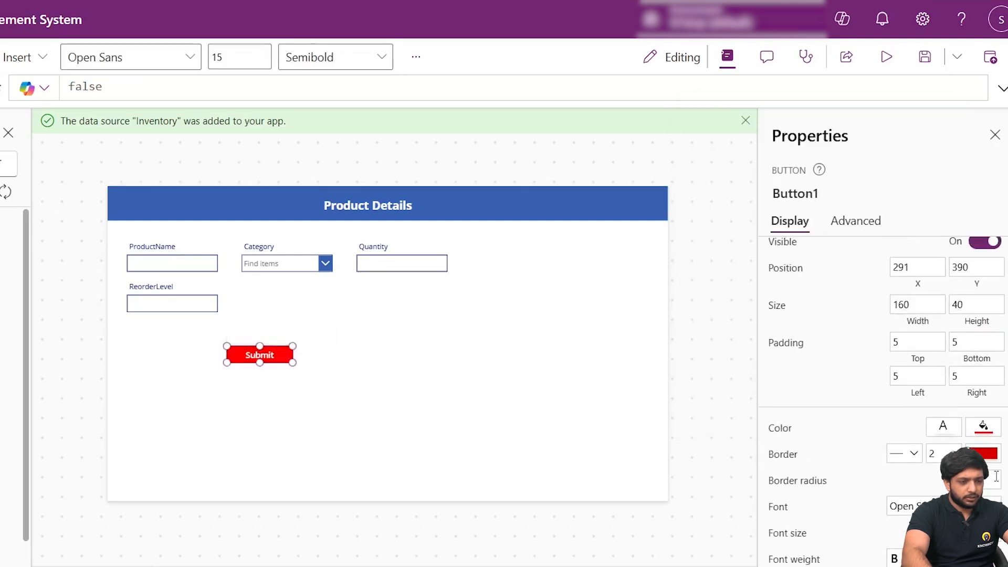
left_click(977, 452)
left_click(990, 434)
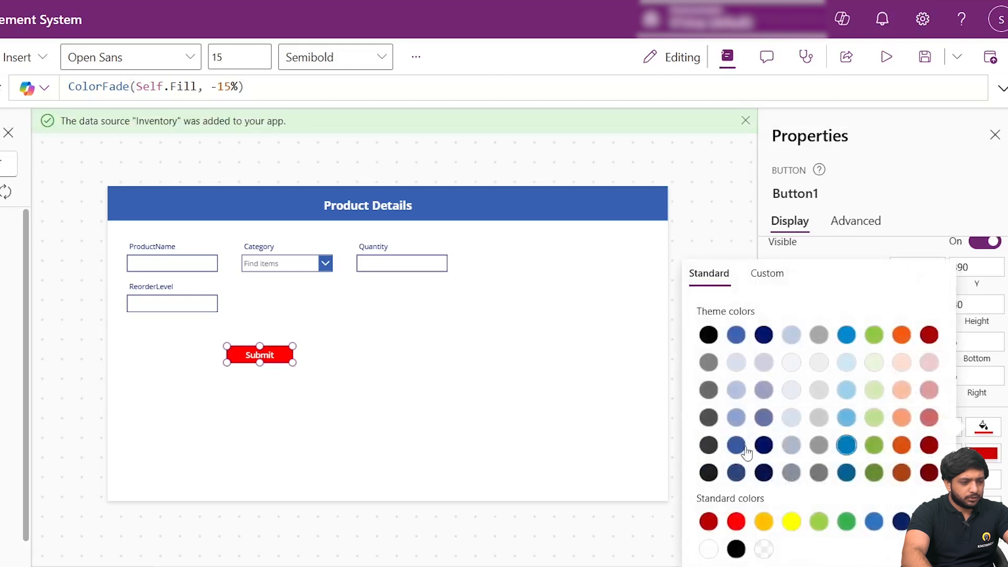
left_click(764, 445)
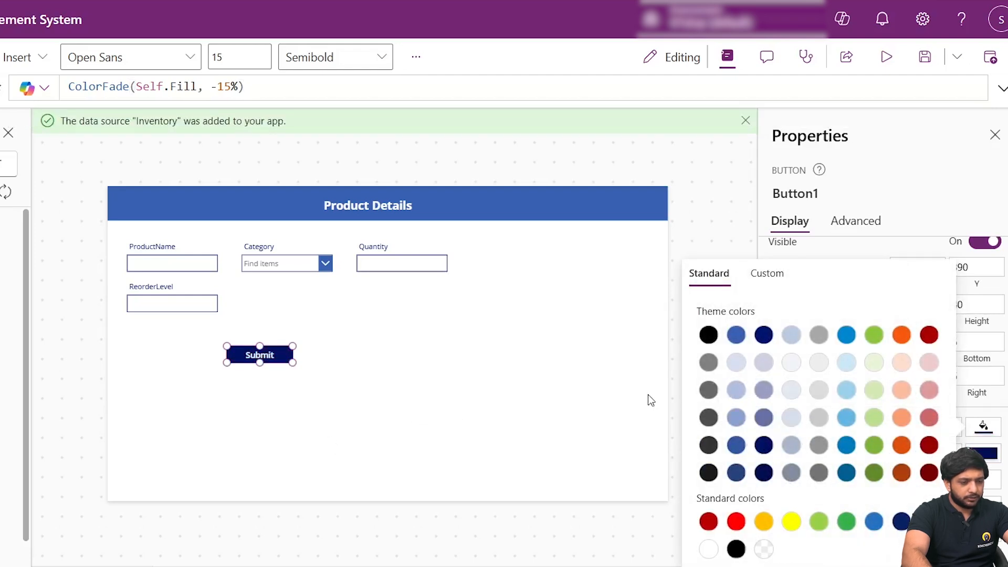
left_click(847, 335)
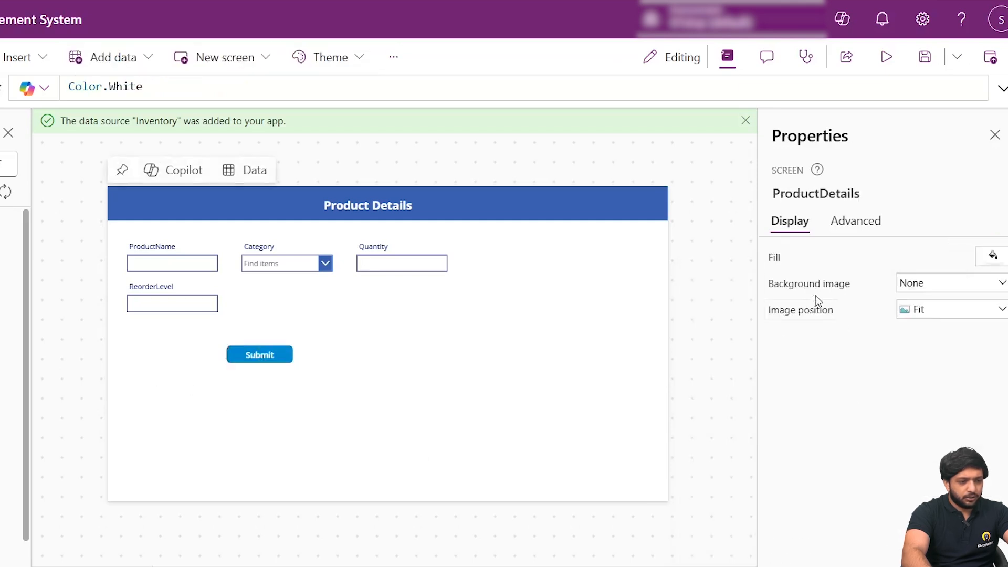
- Set the Submit button's border radius to 100, move it slightly and make it taller
left_click(256, 357)
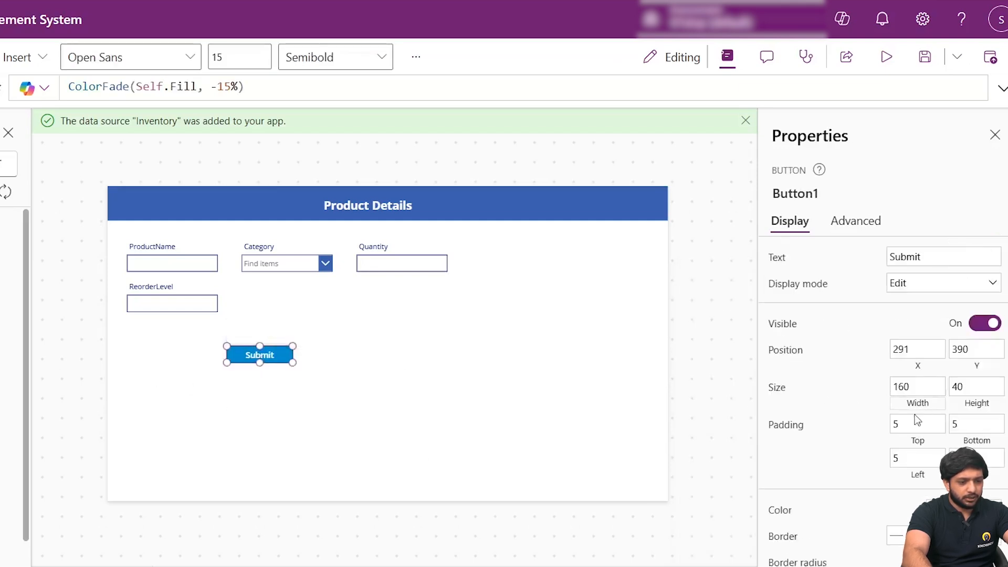
scroll(888, 399, "down", 5)
scroll(934, 362, "up", 2)
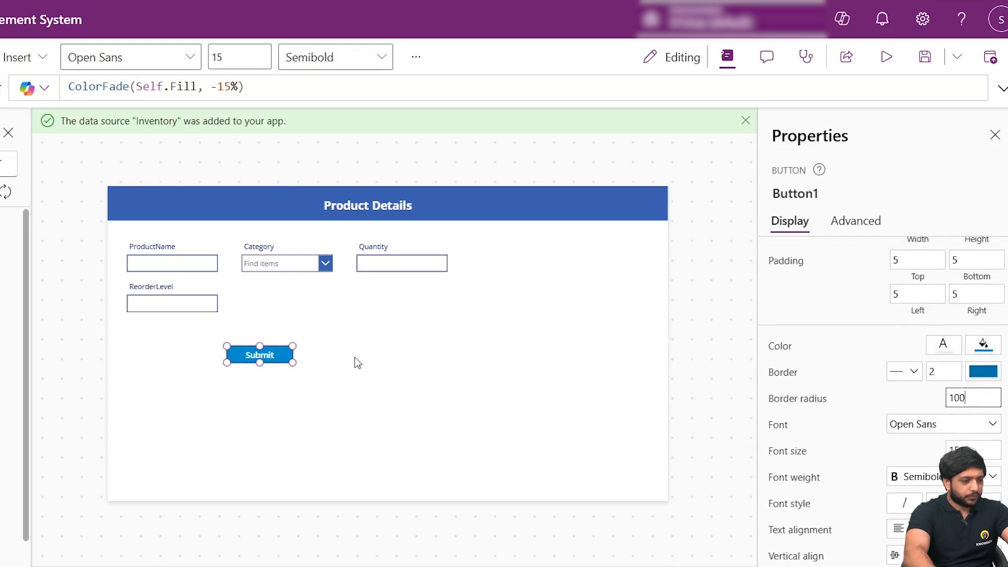
mouse_move(261, 362)
left_mouse_down()
mouse_move(260, 401)
mouse_move(254, 353)
left_mouse_up()
left_click(264, 377)
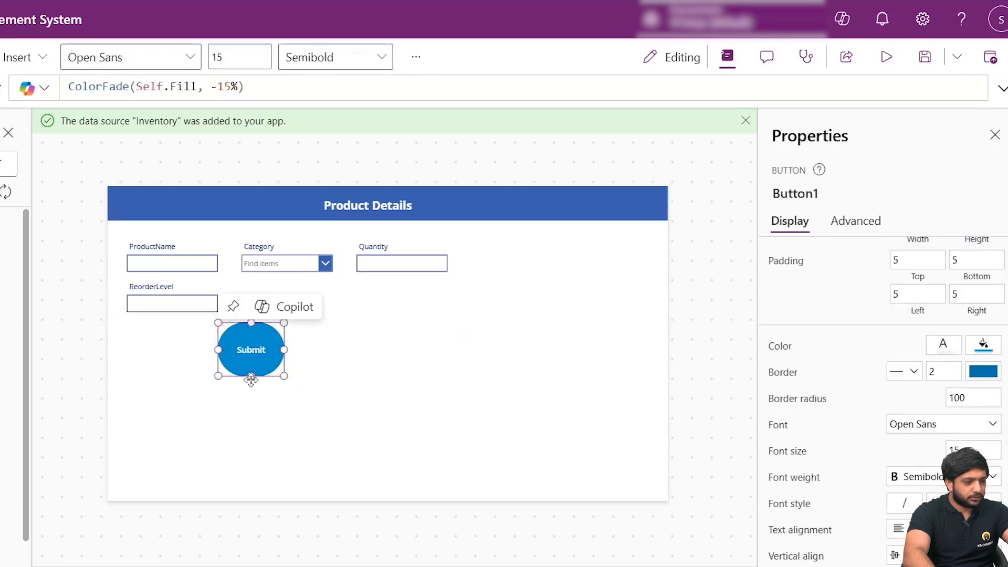
- Set the Submit button's border radius to 200 and enlarge it to about 190 by 164
left_click(971, 398)
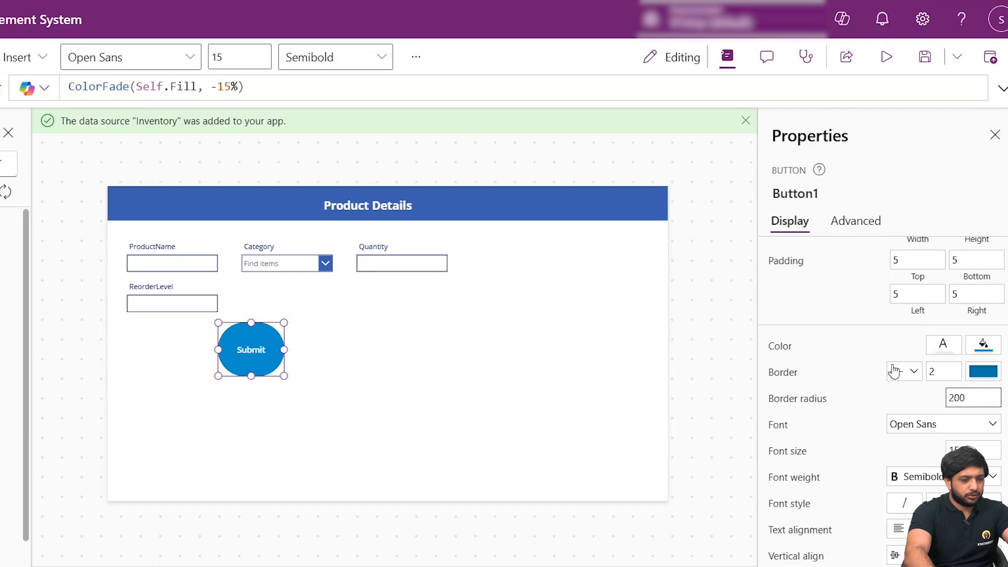
left_click(335, 348)
left_click(253, 367)
left_click_drag(251, 376, 252, 391)
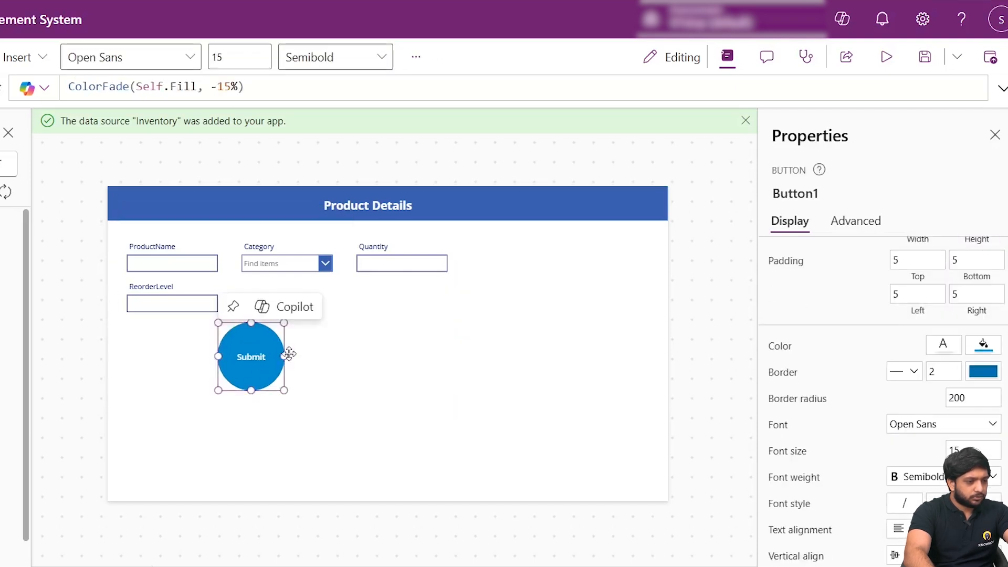
left_click_drag(286, 356, 299, 356)
left_click(371, 411)
left_click(274, 363)
- Replace the Submit button's OnSelect formula with SubmitForm(Form1);
scroll(969, 330, "up", 3)
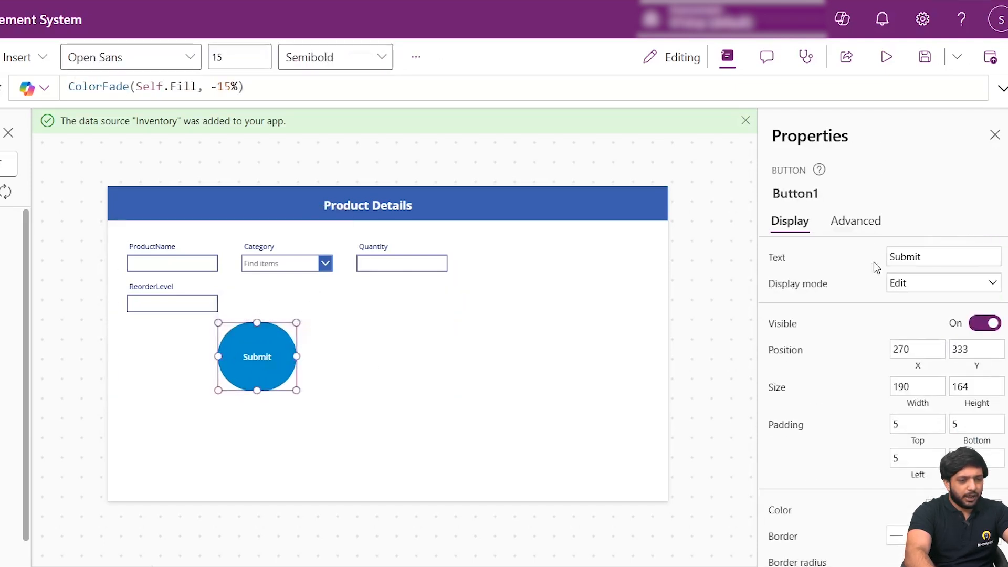
left_click(861, 222)
left_click(802, 327)
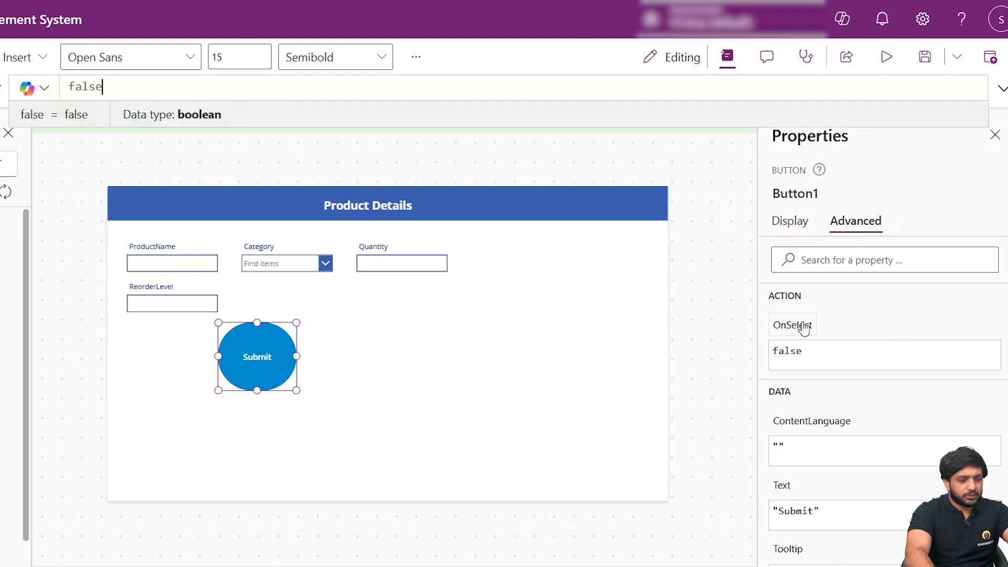
key("ctrl+a")
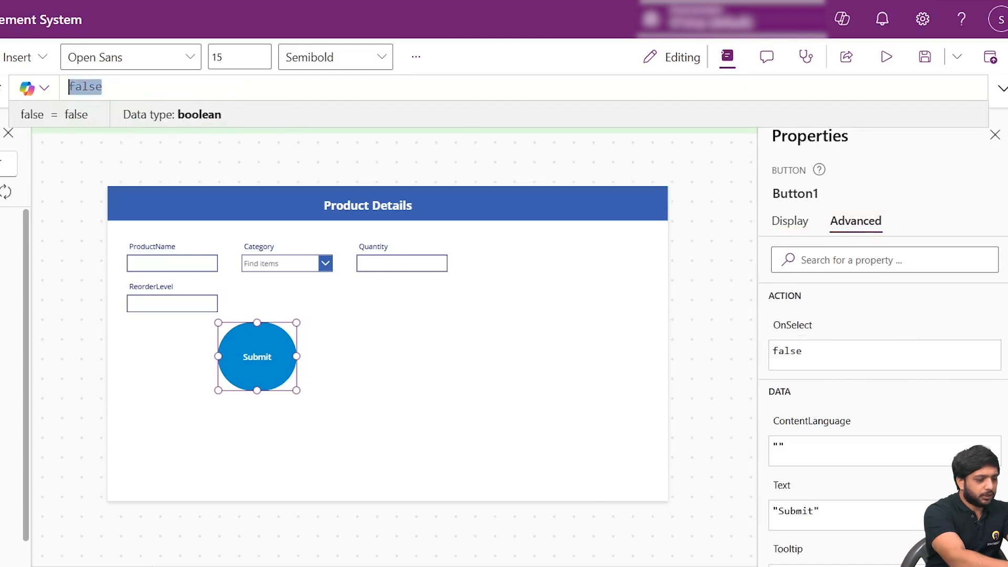
type("SubmitForm")
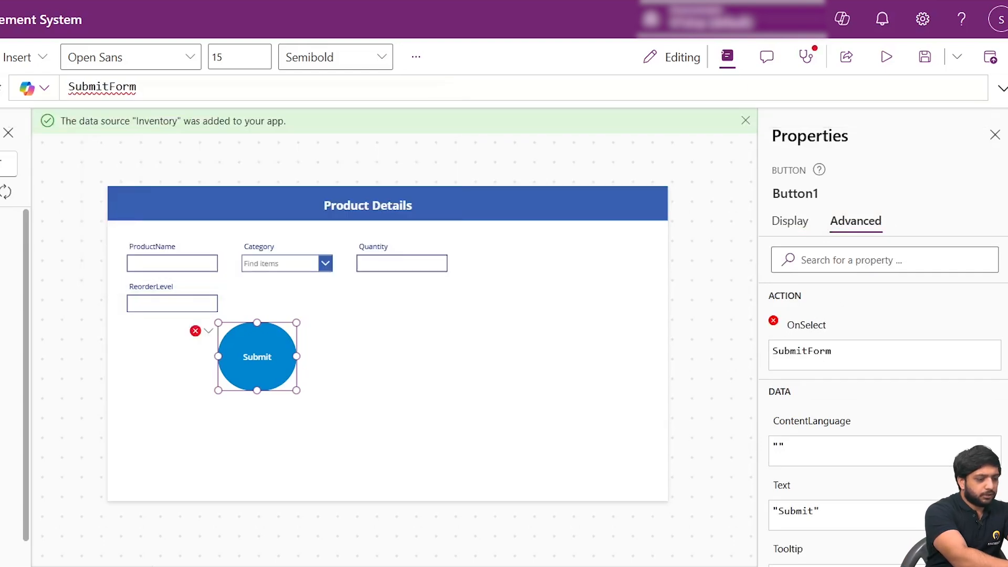
type("(Form1);")
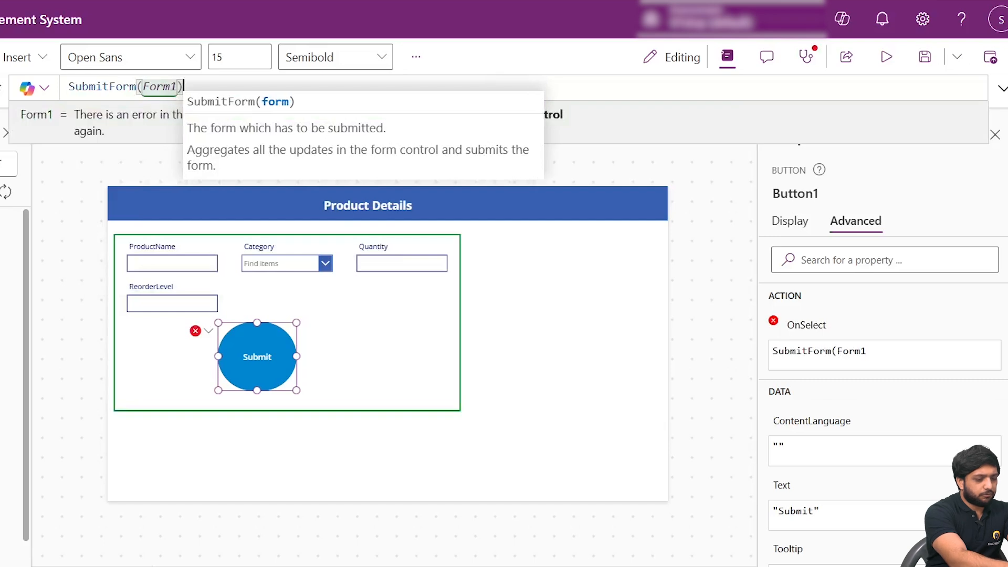
- Add ResetForm(Form1); on a second line of the Submit button's OnSelect formula
key("shift+Return")
type("Reset")
key("Down")
key("Tab")
type("(")
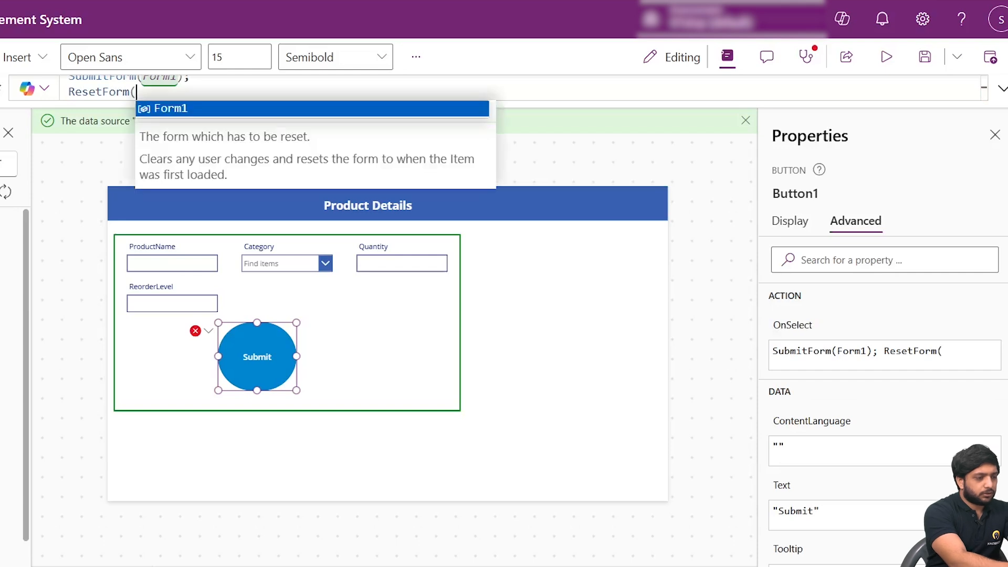
type("Form")
key("Tab")
type(");")
- Add Navigate(Products); as the third line of the Submit button's OnSelect formula
key("shift+Return")
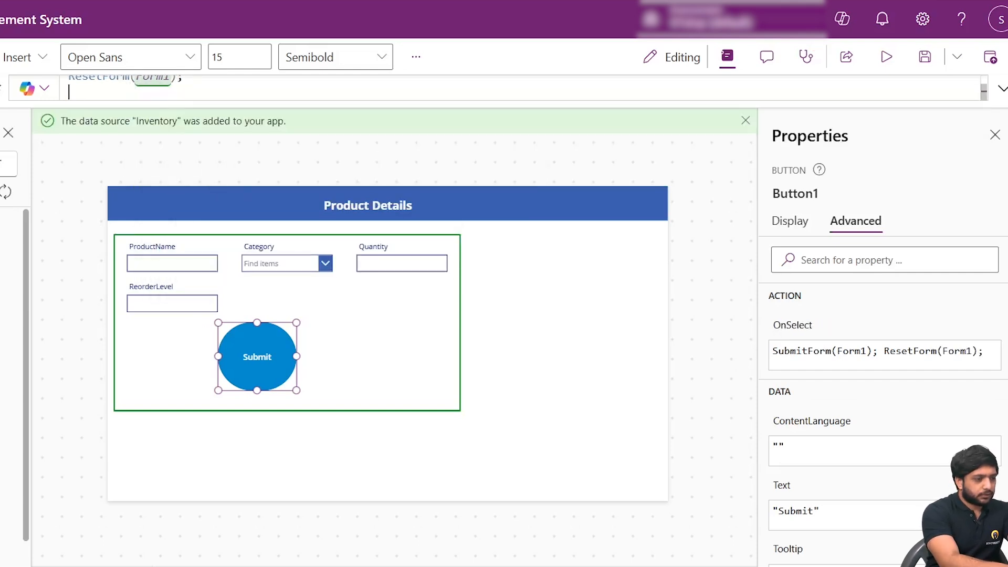
type("Navigae")
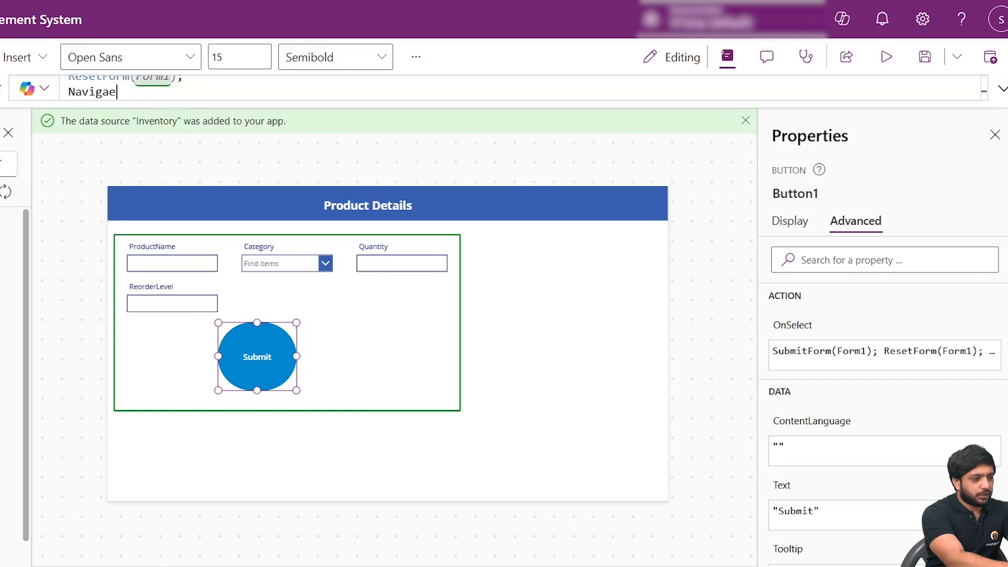
key("BackSpace")
type("te(")
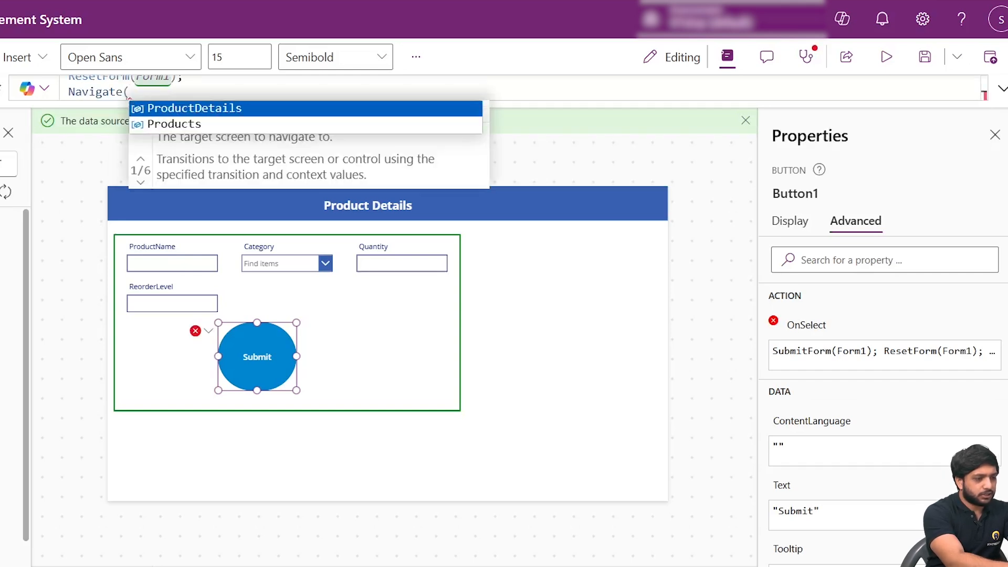
type("Products);")
- Replace Form1's OnSuccess formula with a Notify call carrying the message "Product Detail Saved Successfully"
left_click(365, 329)
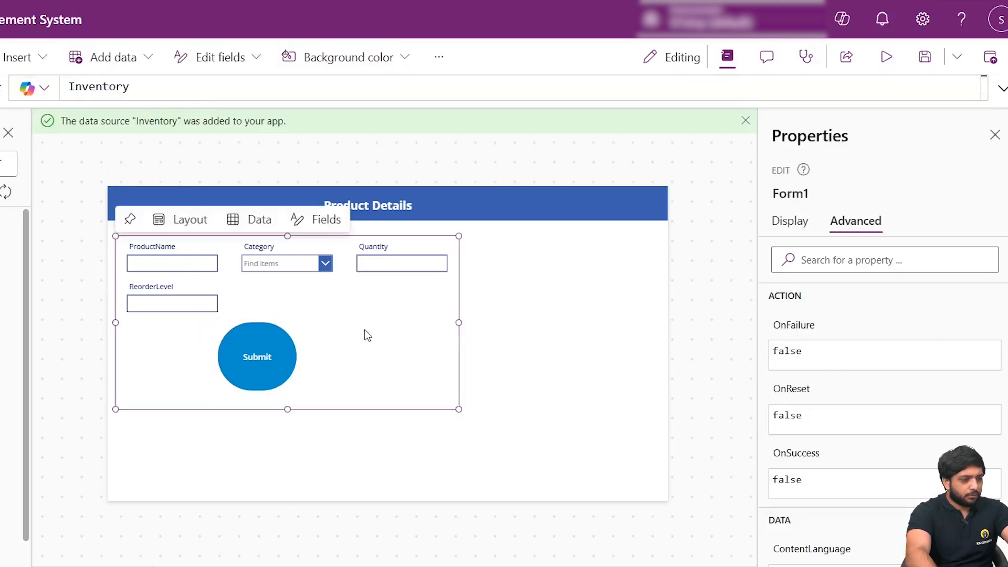
scroll(861, 462, "down", 2)
left_click(786, 394)
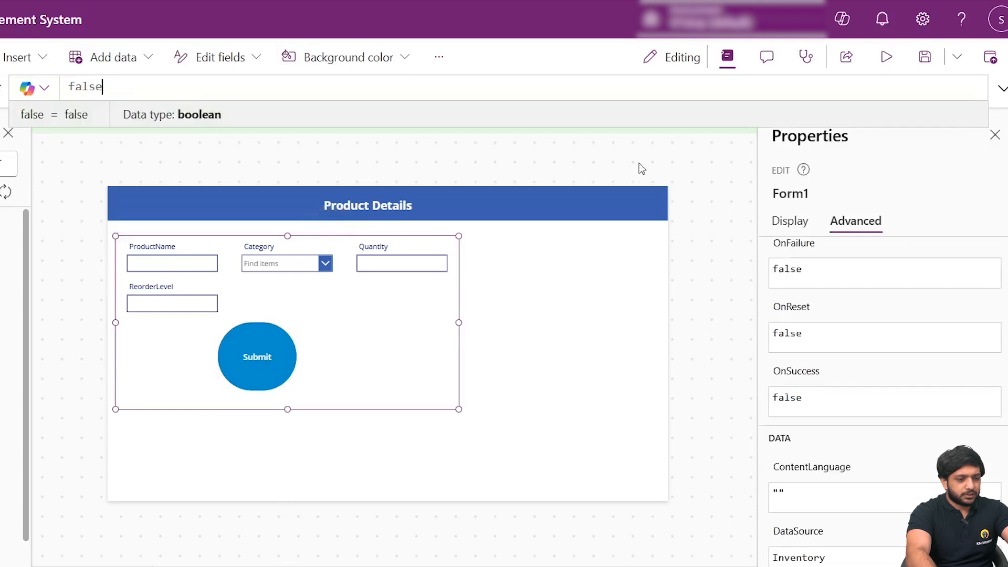
double_click(84, 86)
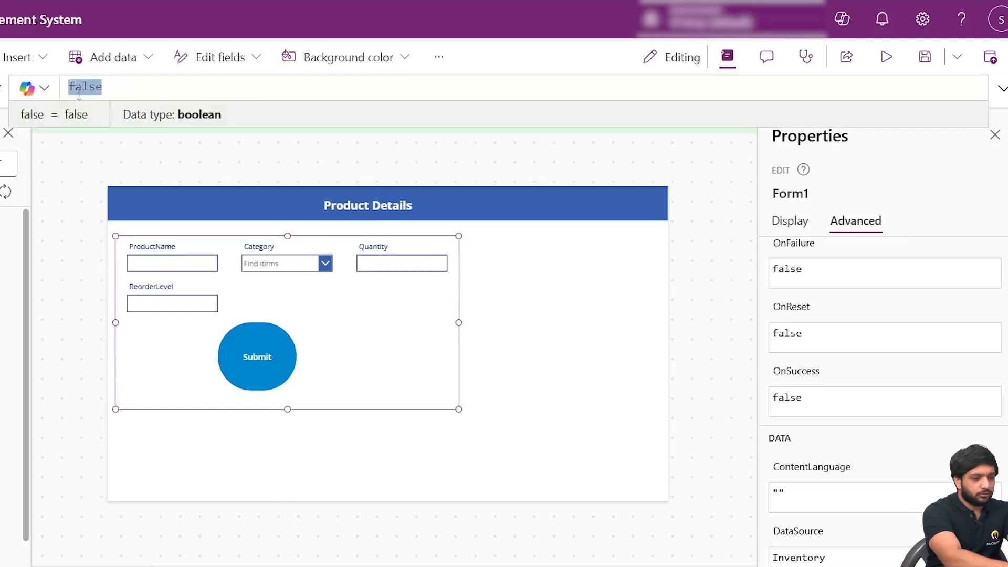
type("Notify(\"")
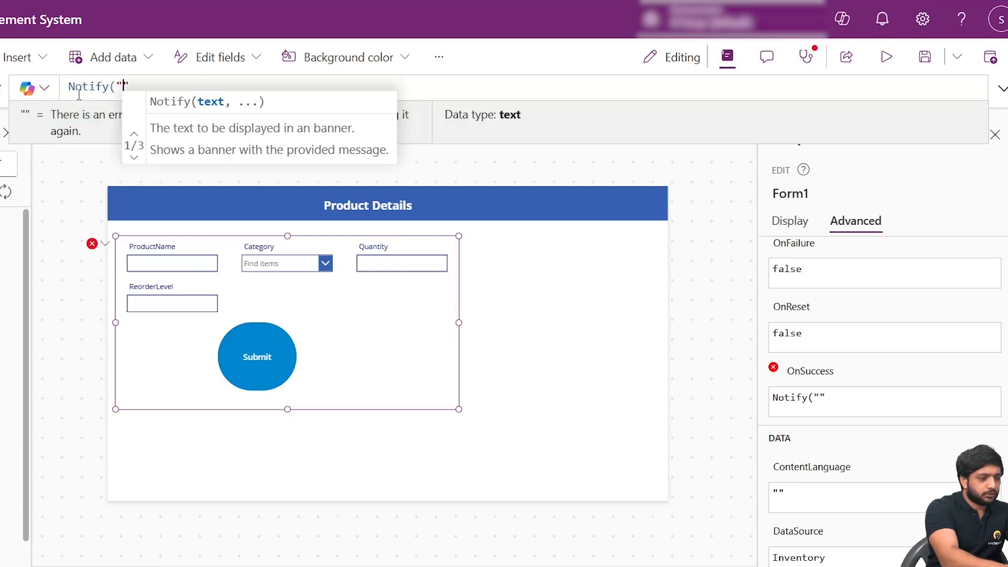
type("Product ")
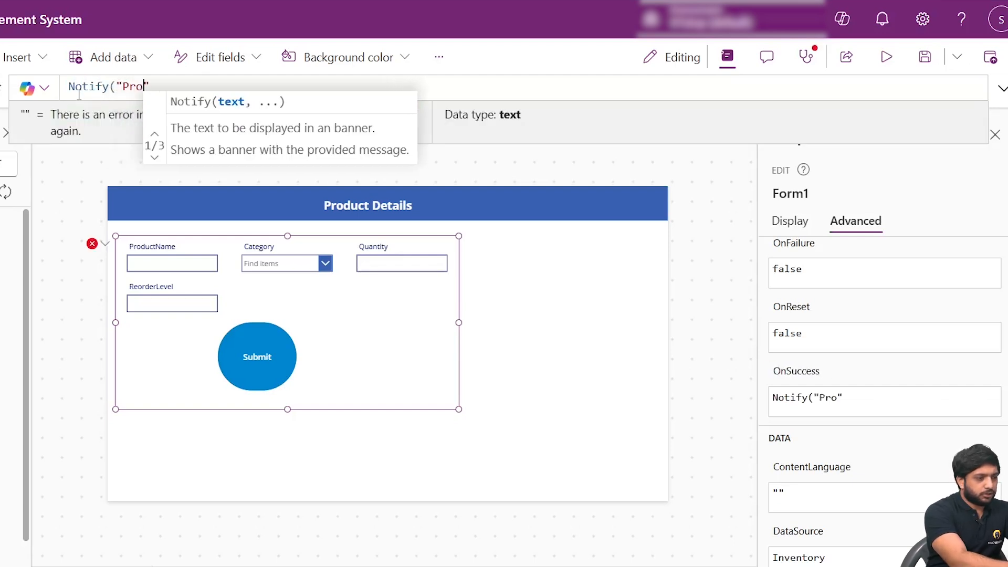
type("Detail")
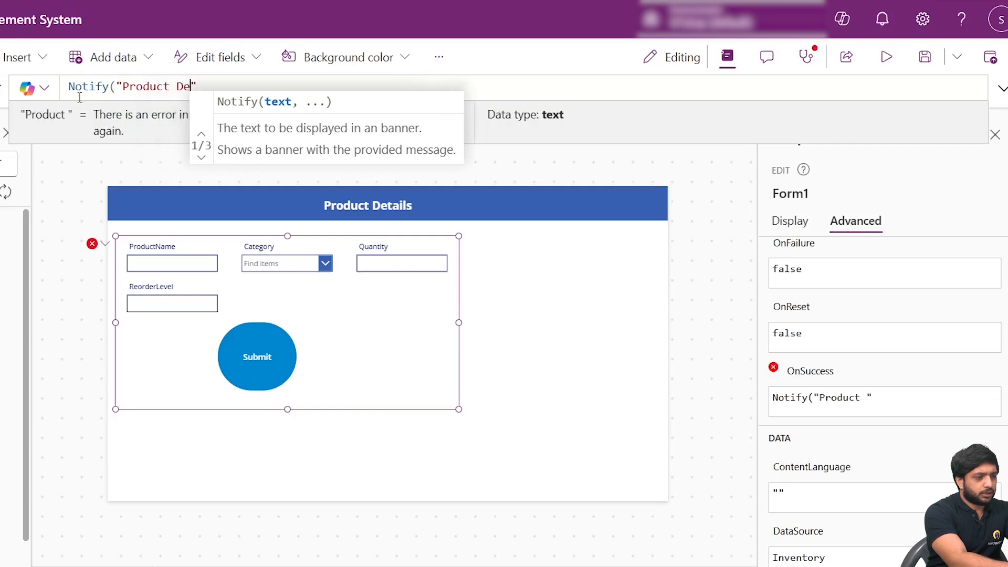
type(" Saved ")
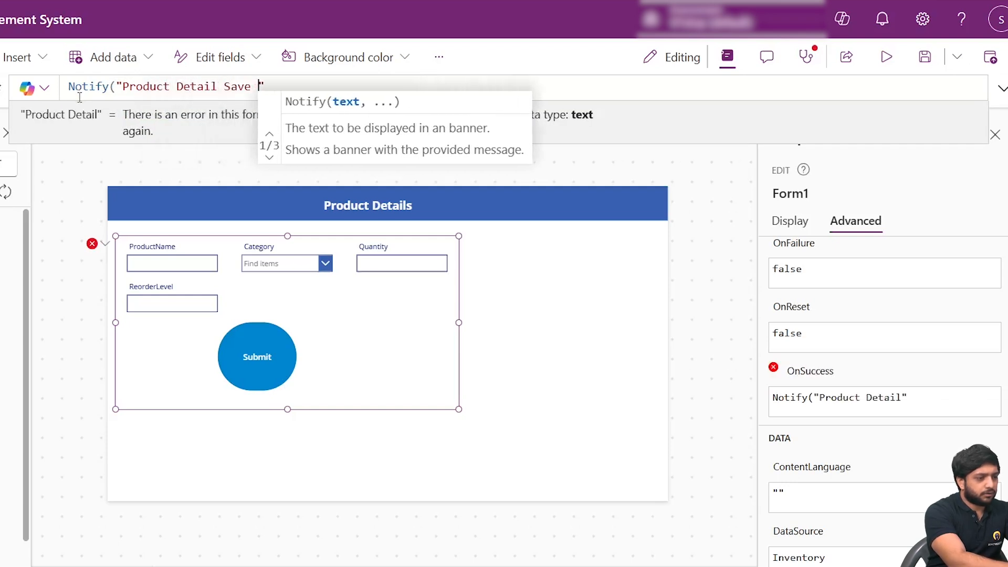
type("Successfully\"")
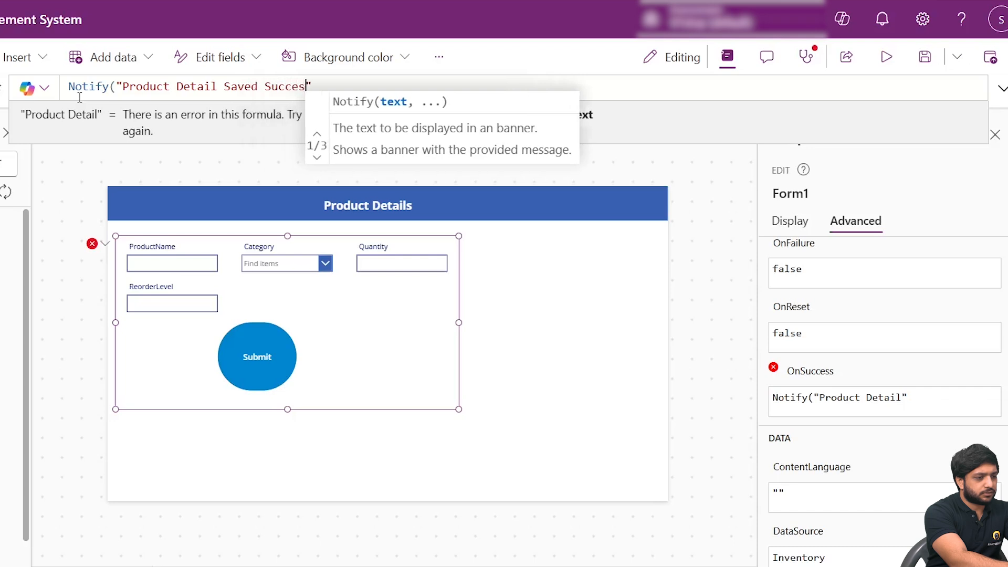
type(",")
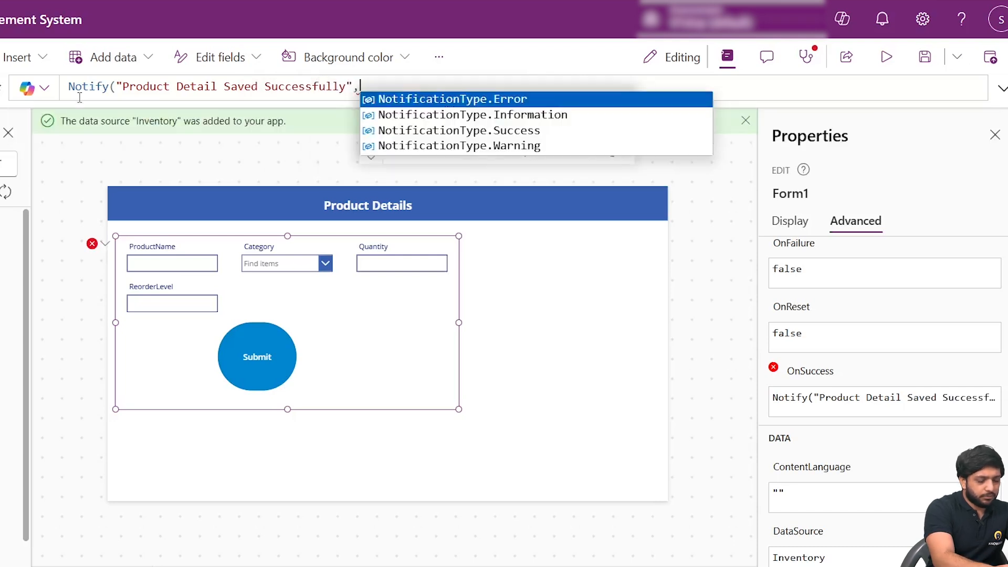
- Complete the OnSuccess Notify call with NotificationType.Success and a timeout of 1000, ending it with a semicolon
key("Down")
key("Down")
key("Down")
key("Up")
key("Tab")
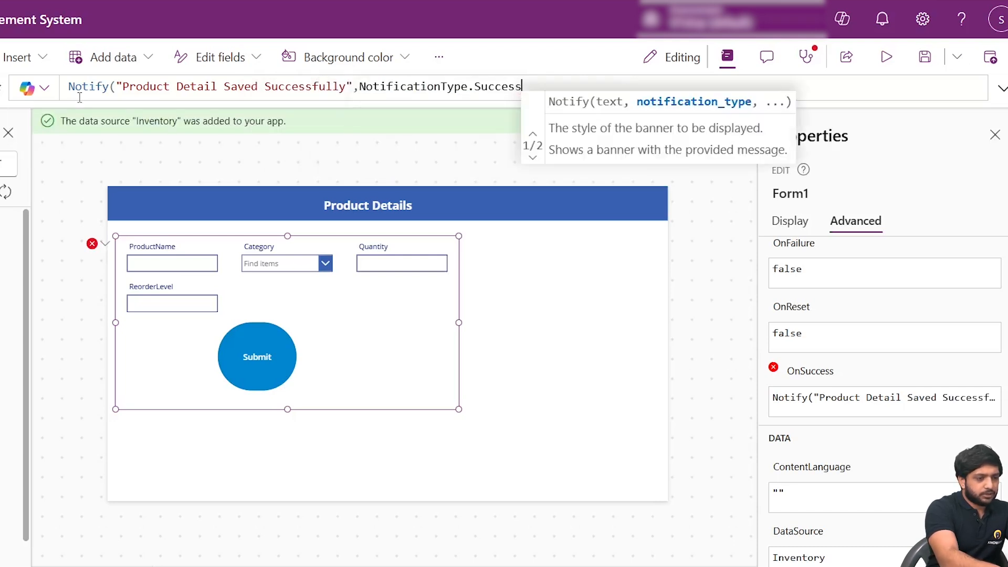
type(",1000);")
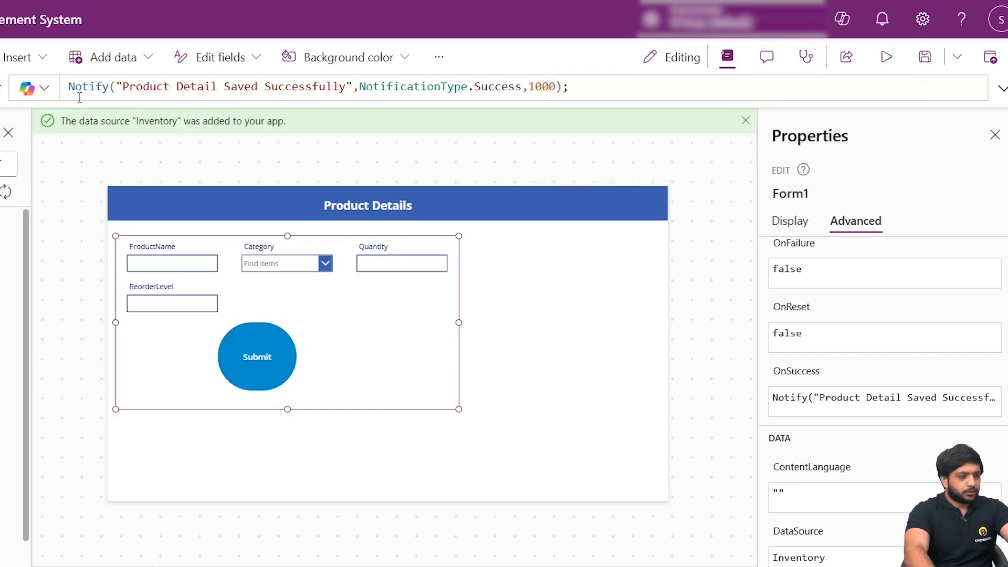
- Begin Form1's Item formula with a LookUp on Inventory whose condition starts with ID=
scroll(800, 422, "down", 3)
scroll(797, 429, "down", 3)
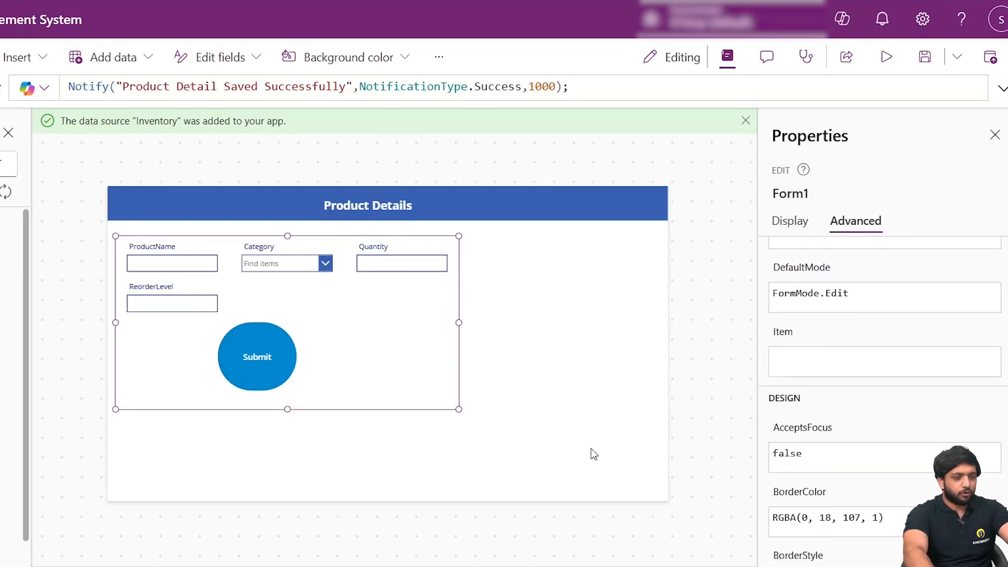
left_click(783, 336)
left_click(1003, 93)
left_click(340, 96)
type("Loo")
key("Tab")
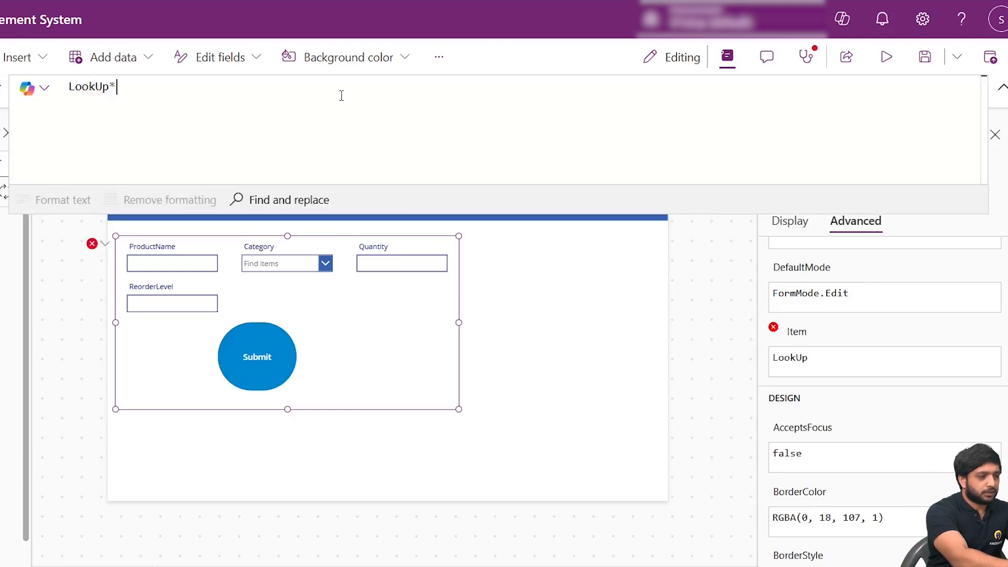
key("BackSpace")
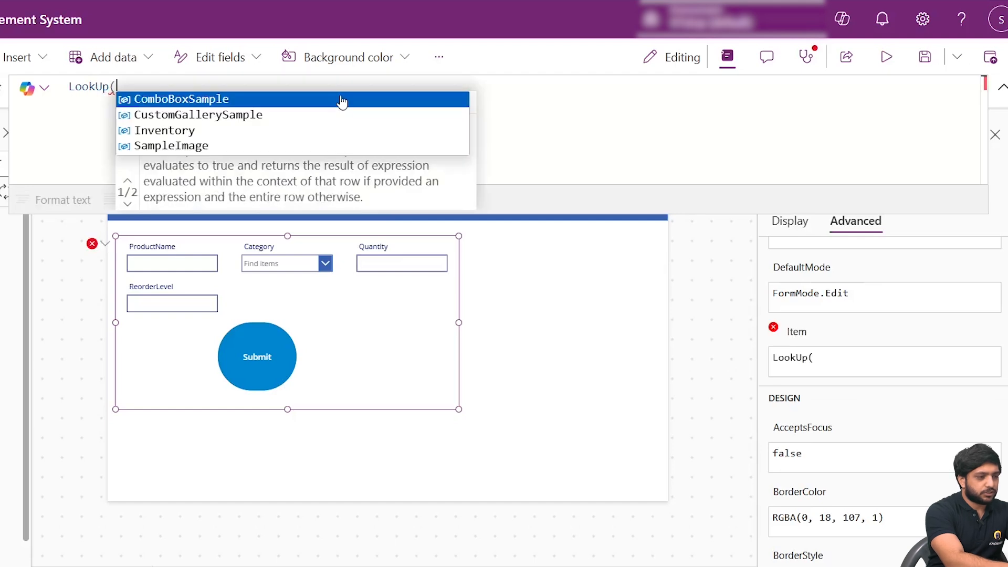
key("Down")
key("Down")
key("Tab")
type(",ID=")
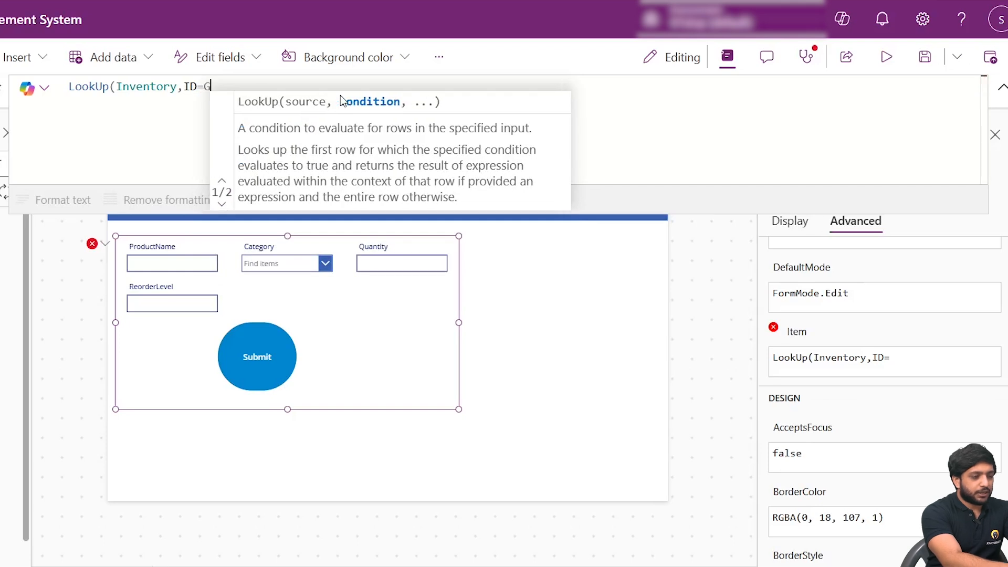
type("Galler")
- Complete the LookUp condition in Form1's Item formula with Gallery1.Selected.ID and close the formula
key("Tab")
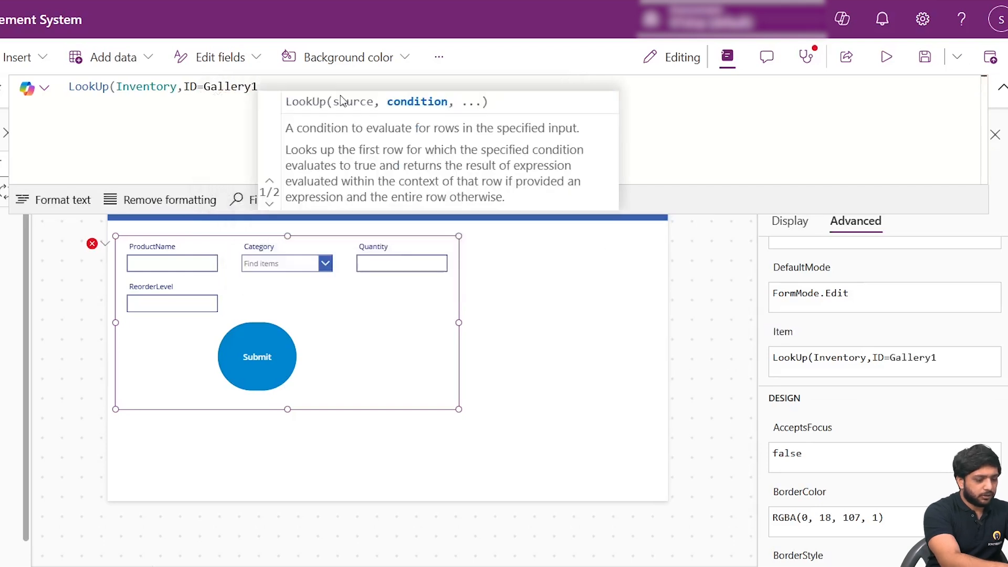
type(".Sele")
key("Tab")
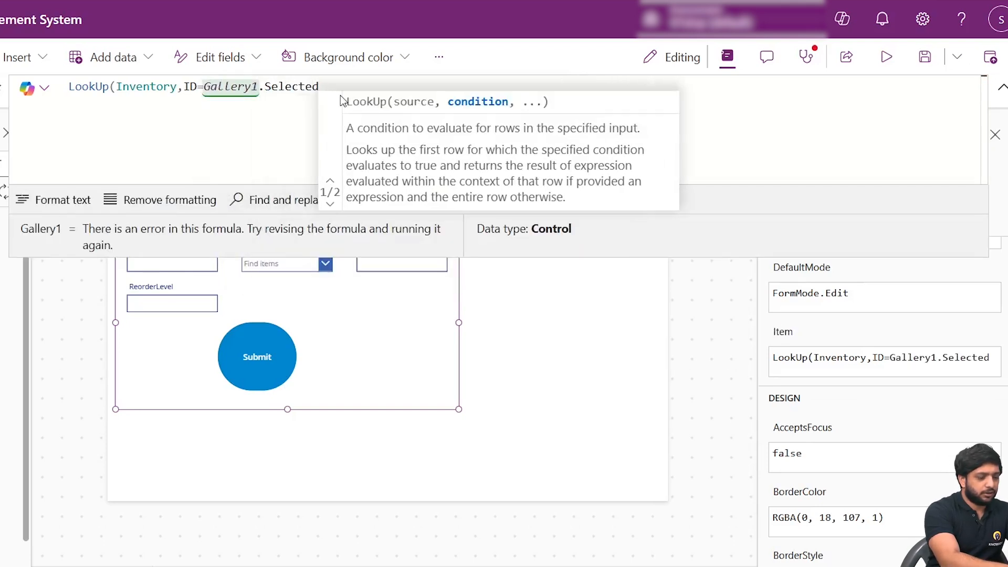
type(".ID)")
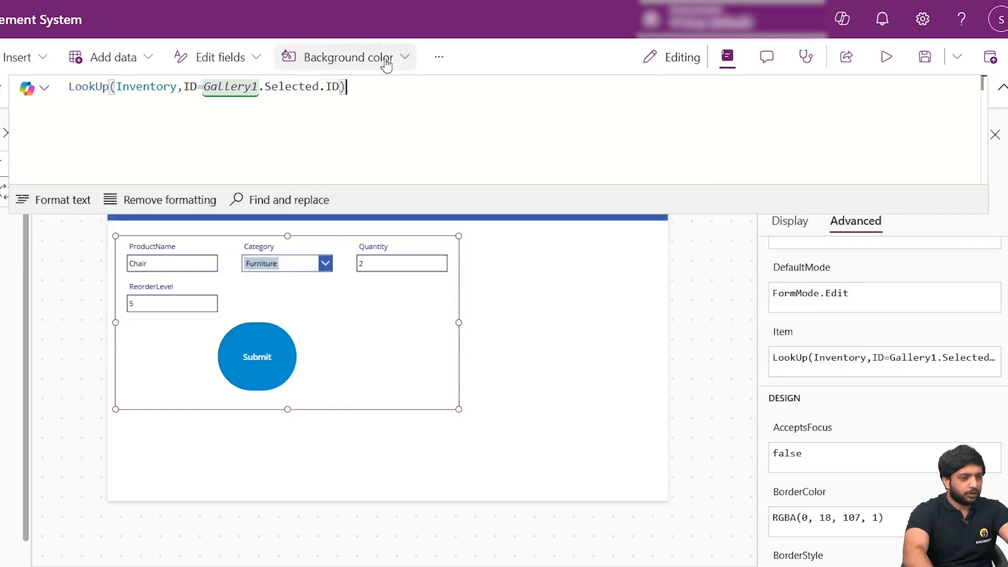
key("Return")
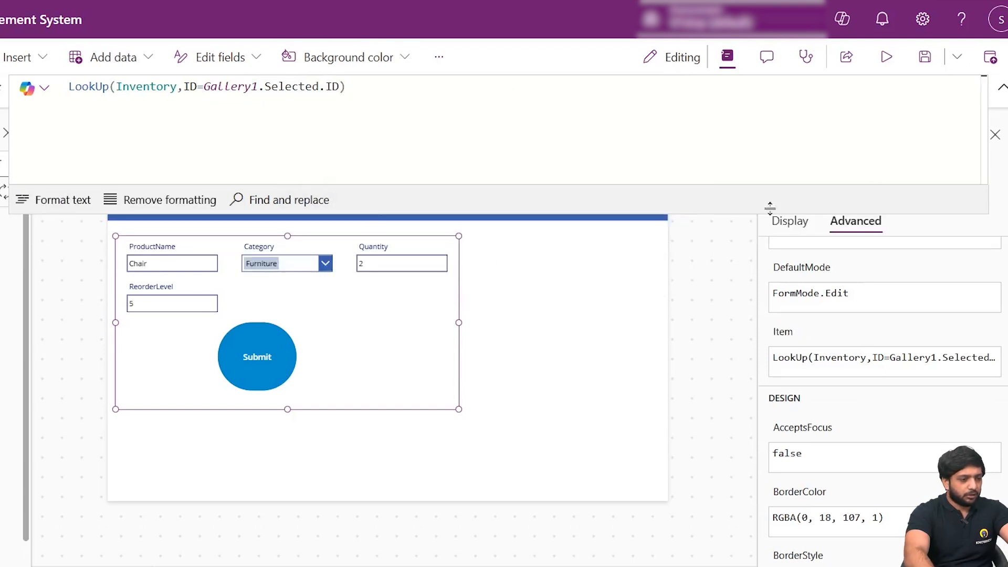
left_click(997, 93)
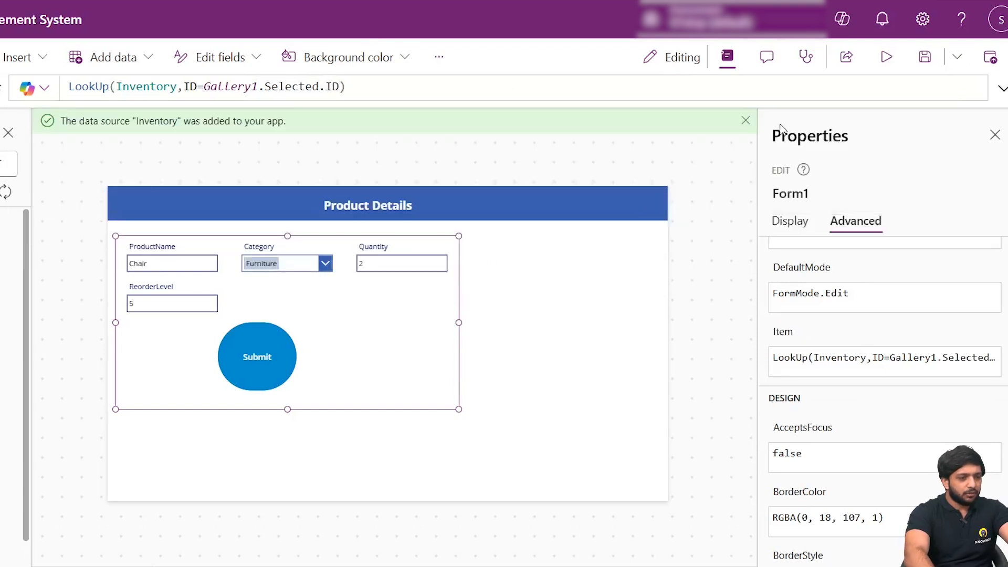
left_click(701, 182)
left_click(450, 332)
scroll(805, 379, "up", 1)
scroll(805, 380, "up", 3)
scroll(805, 418, "down", 2)
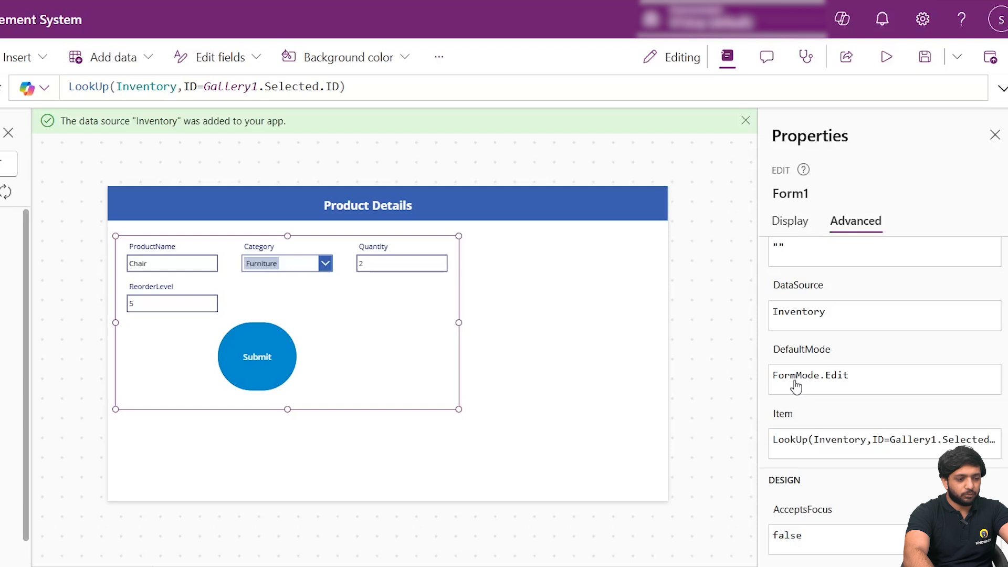
- Insert an Add icon on the Products screen
left_click(15, 132)
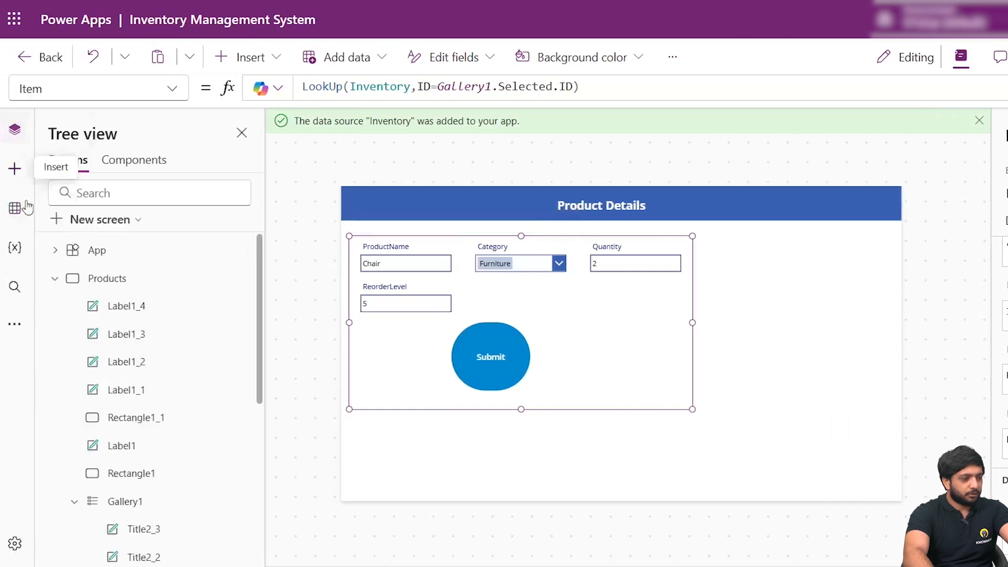
left_click(115, 290)
left_click(559, 364)
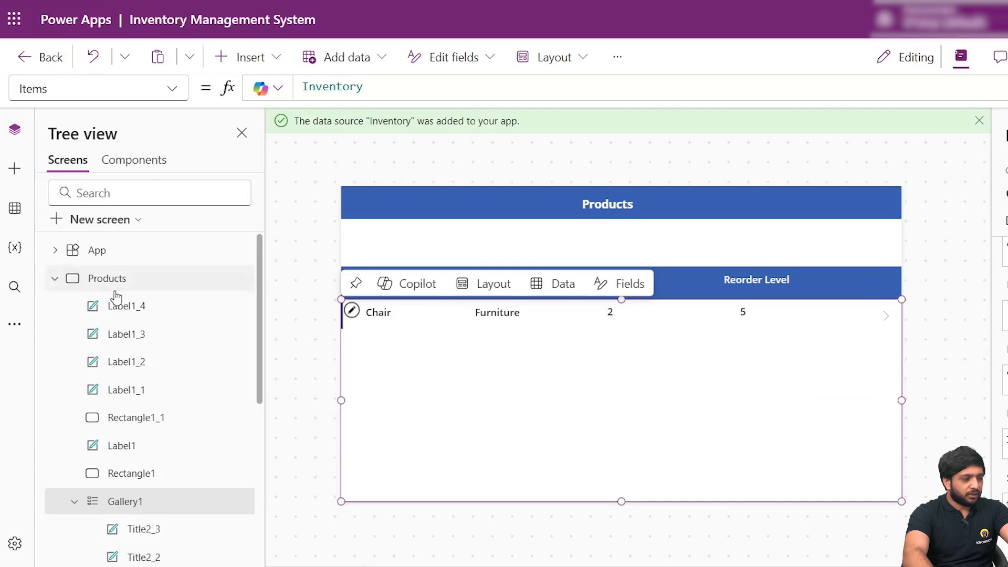
left_click(14, 168)
left_click(126, 164)
type("icom")
key("BackSpace")
key("BackSpace")
key("BackSpace")
key("BackSpace")
type("add")
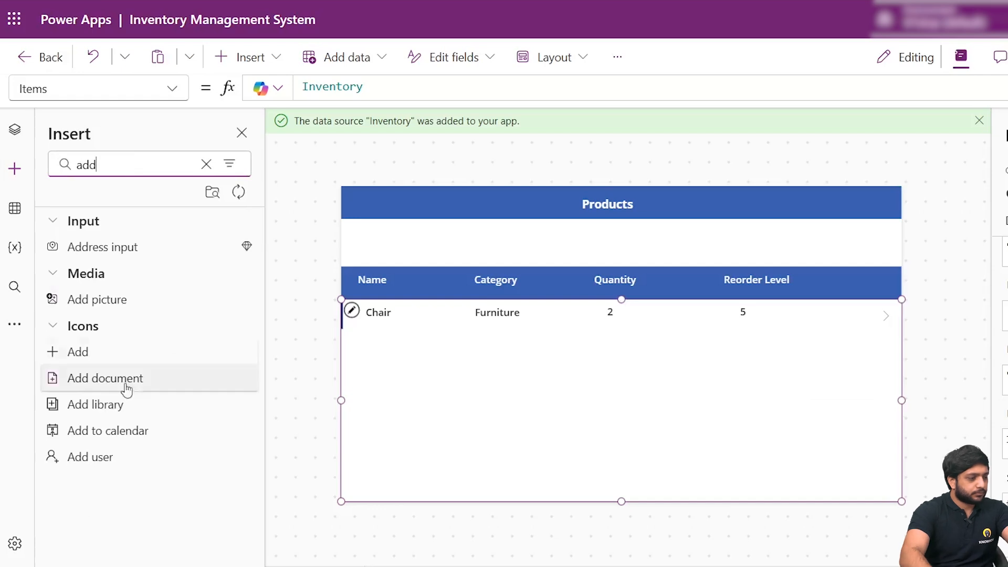
left_click(78, 351)
- Replace the Add icon's OnSelect formula with Set(varform,"New"); and begin a second line
scroll(796, 252, "down", 5)
scroll(799, 348, "up", 10)
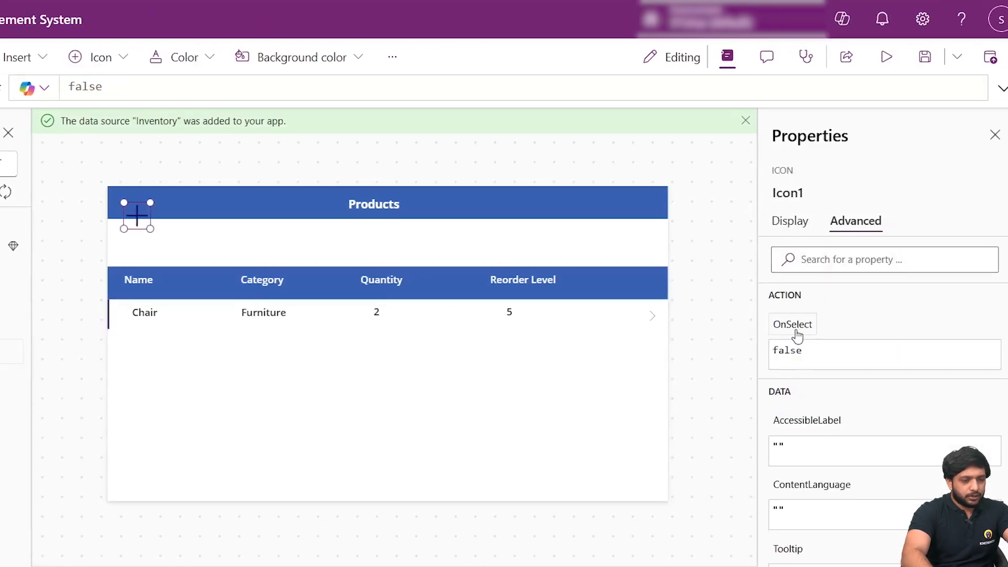
left_click(800, 342)
left_click(1000, 90)
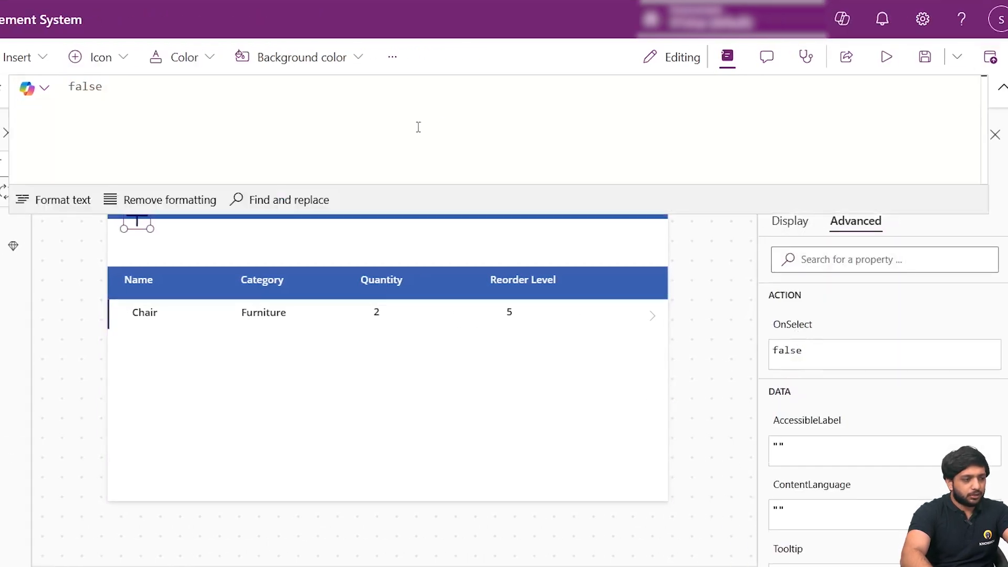
double_click(69, 86)
type("sert")
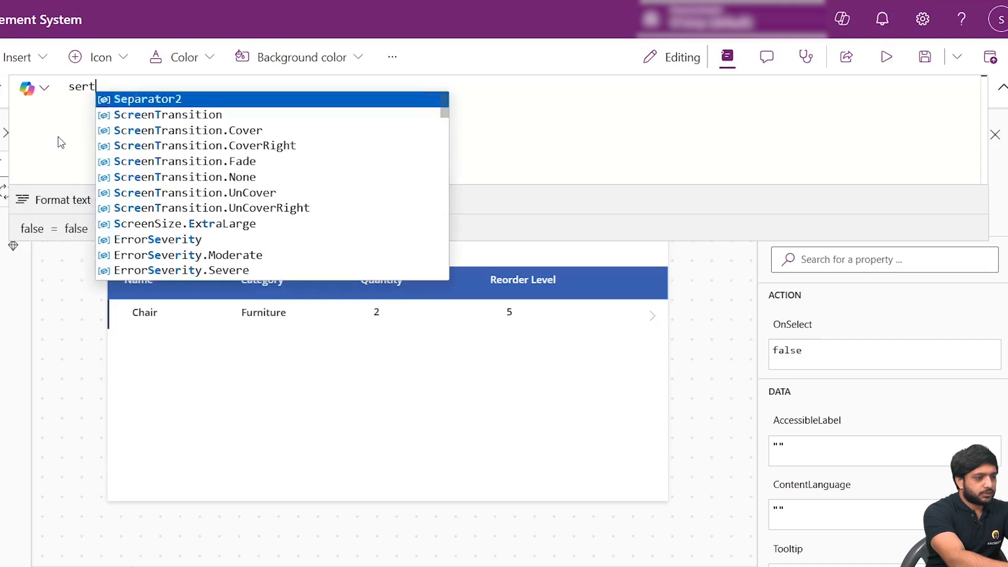
key("BackSpace")
key("BackSpace")
type("t")
key("Tab")
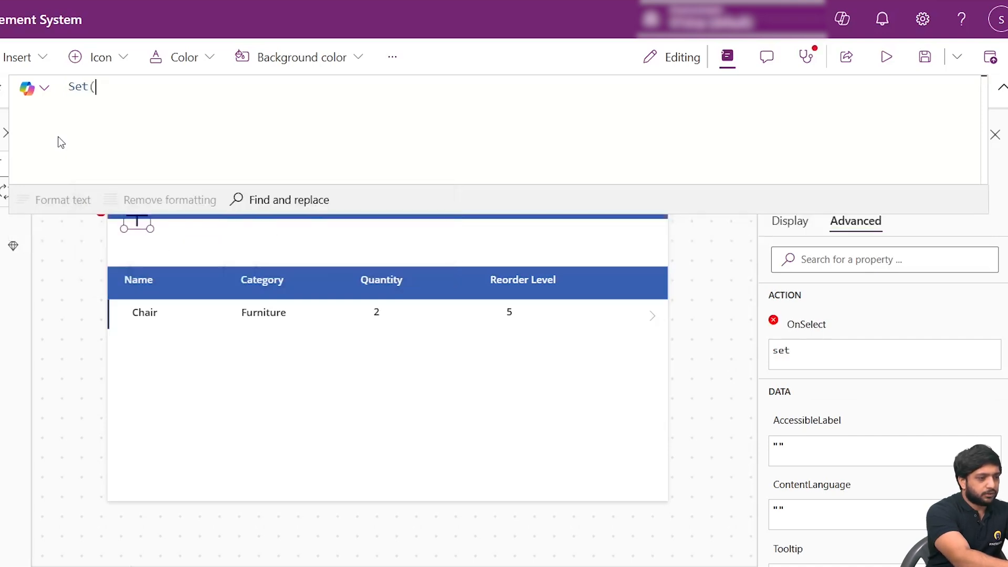
type("varform")
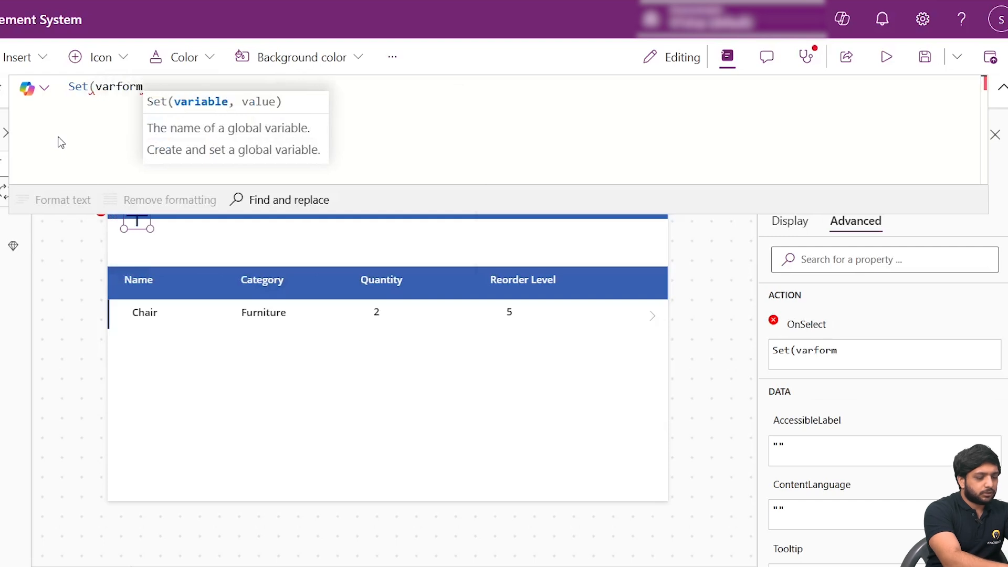
type(",\"")
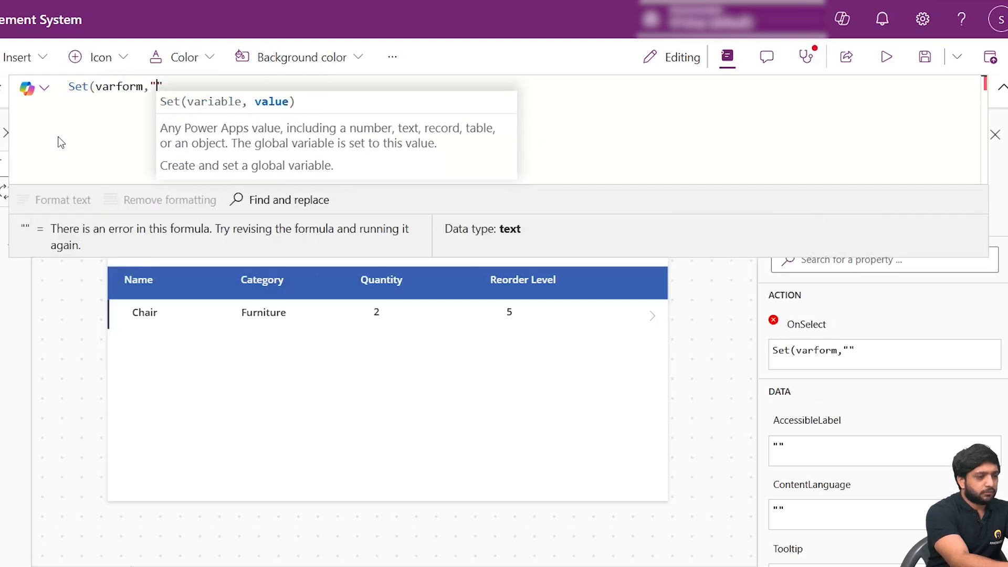
type("Nee")
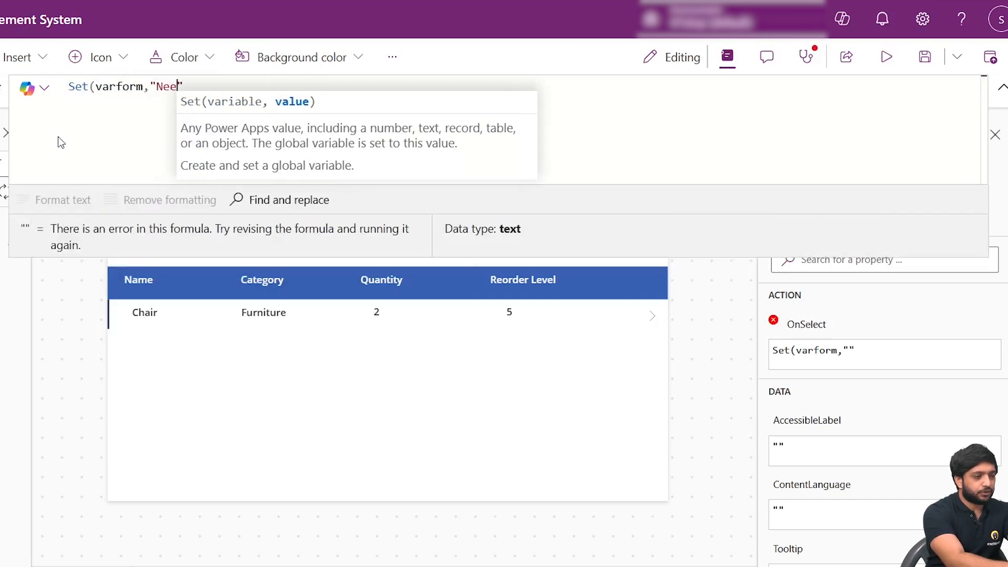
type("\");")
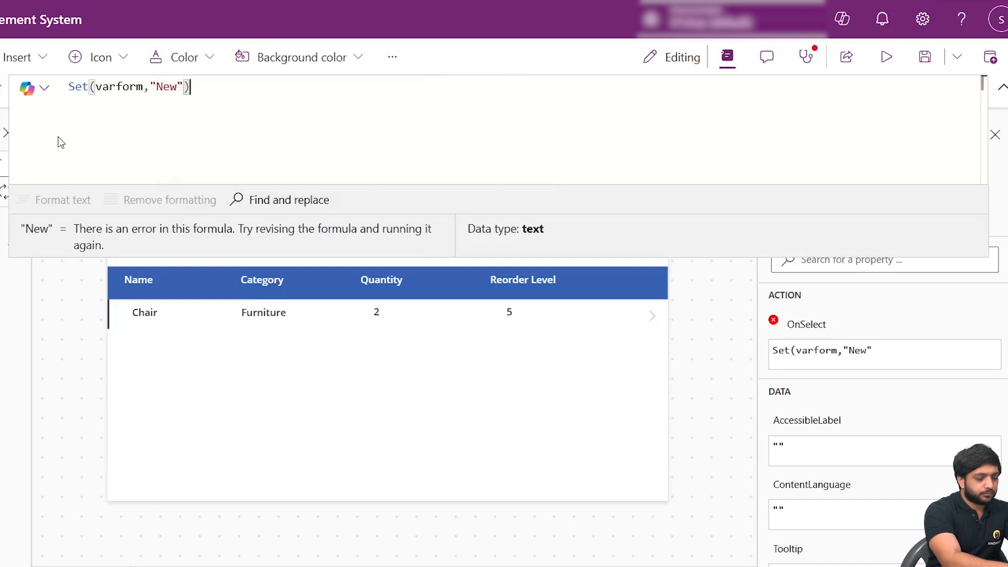
key("shift+Return")
type("Navajo")
key("Tab")
key("BackSpace")
key("BackSpace")
key("BackSpace")
key("BackSpace")
key("BackSpace")
key("BackSpace")
key("BackSpace")
key("BackSpace")
key("BackSpace")
key("BackSpace")
key("BackSpace")
key("BackSpace")
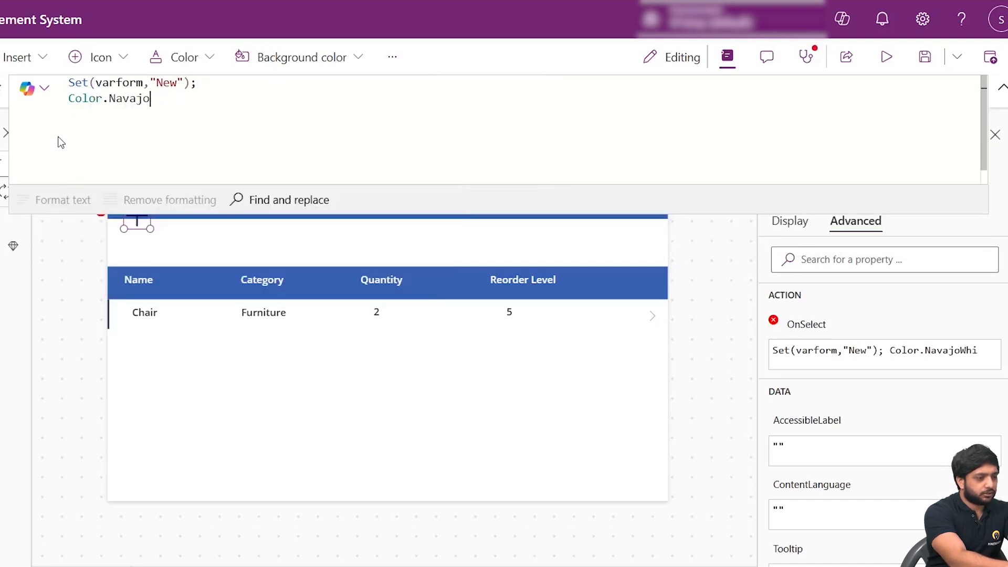
- Complete the second line of the Add icon's OnSelect formula with Navigate(ProductDetails); and close the formula
type("Navi")
key("Tab")
type("(")
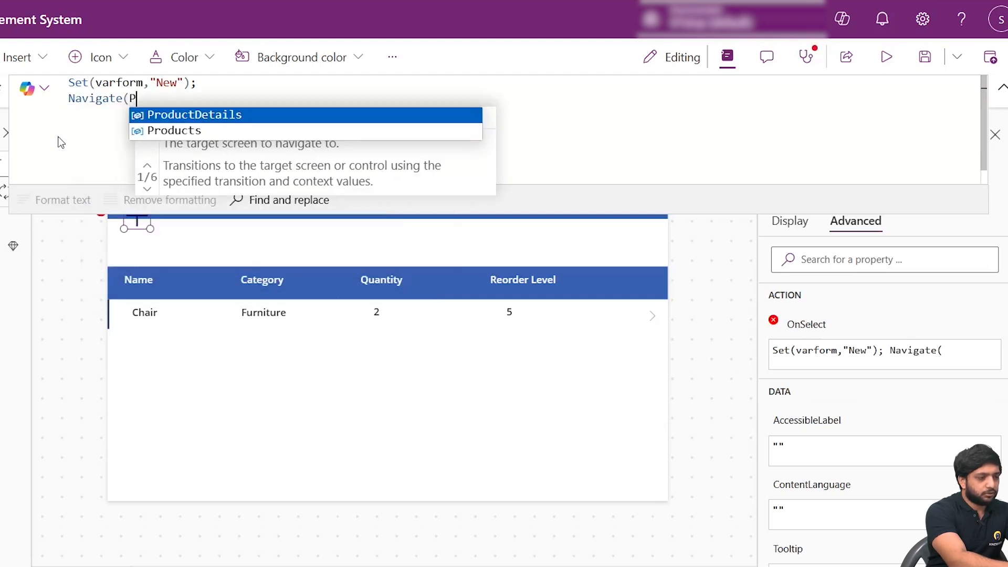
type("Prod")
key("Tab")
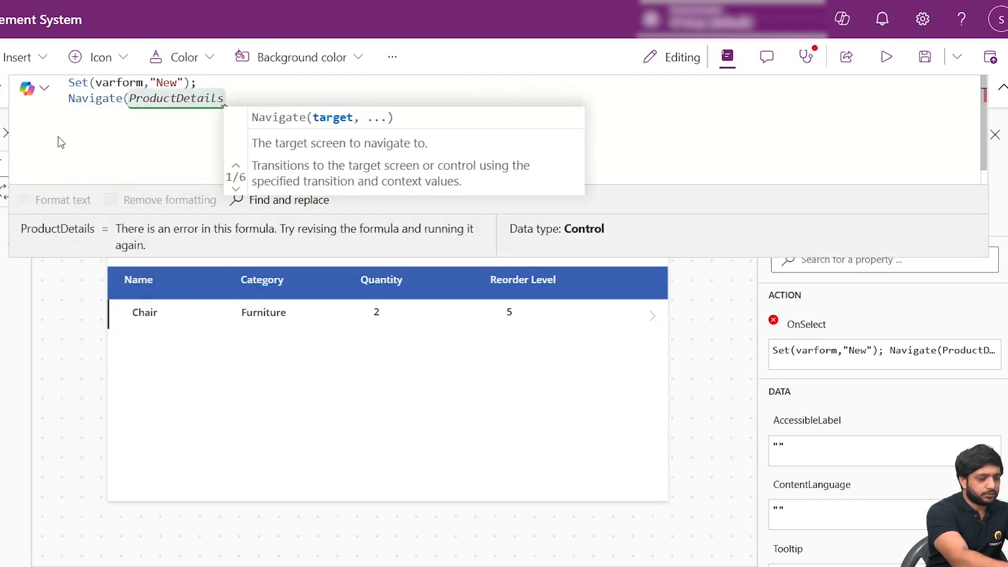
type(");")
left_click(145, 234)
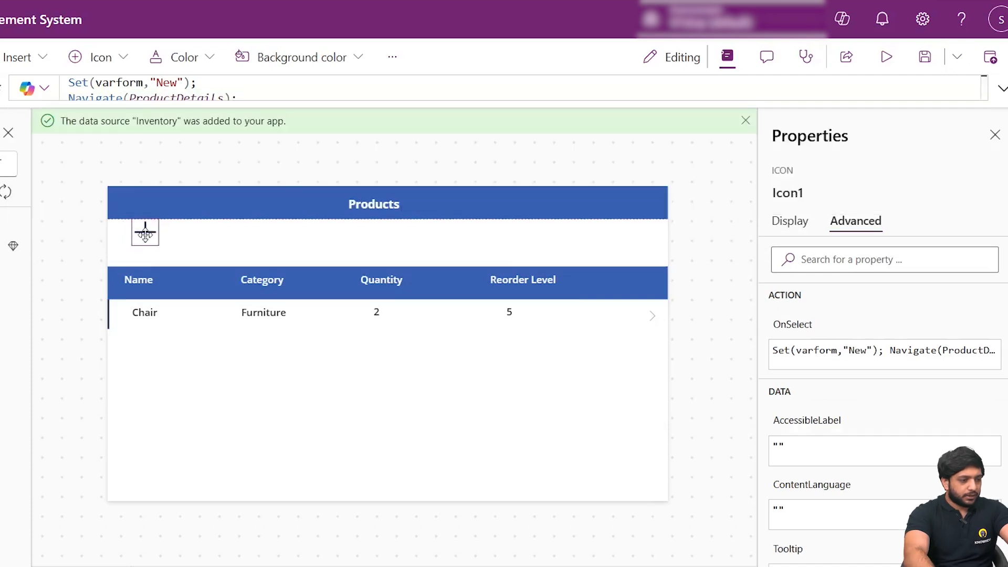
- Move the Add icon into the blue column header bar, after the Reorder Level heading
left_click(196, 239)
left_click(148, 229)
left_click_drag(148, 227, 643, 274)
- Set the Add icon's color to white
left_click(789, 221)
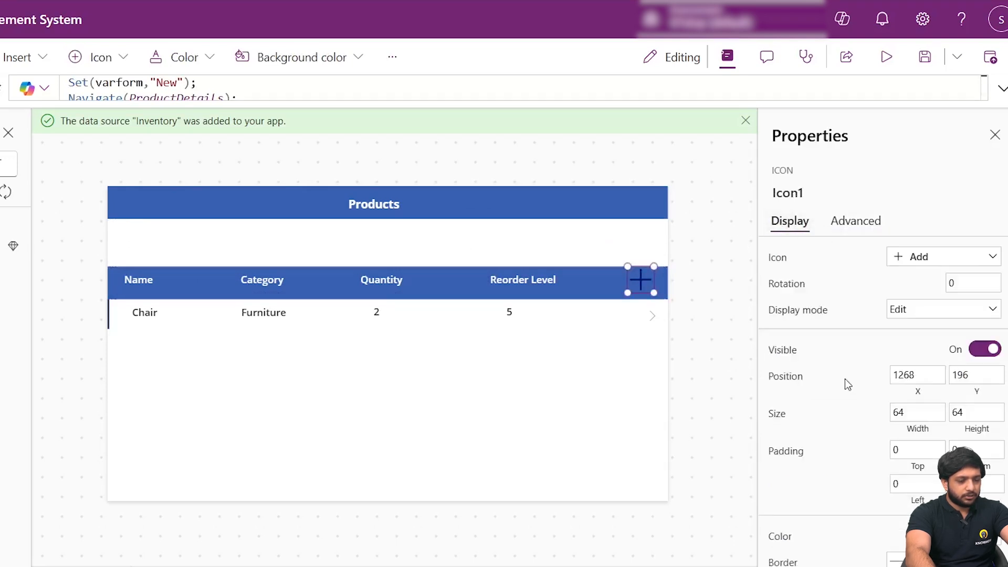
scroll(893, 399, "down", 3)
left_click(943, 384)
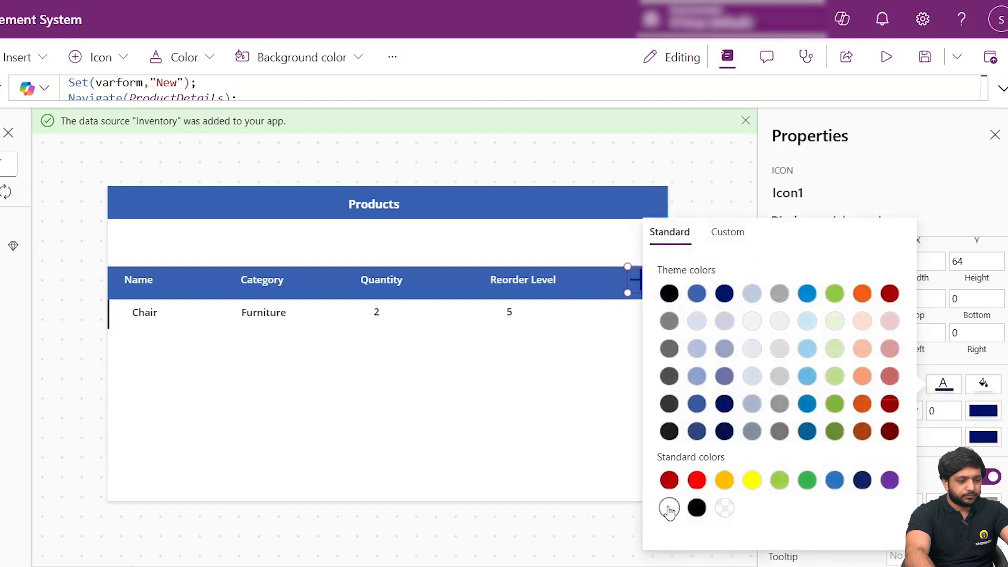
left_click(940, 210)
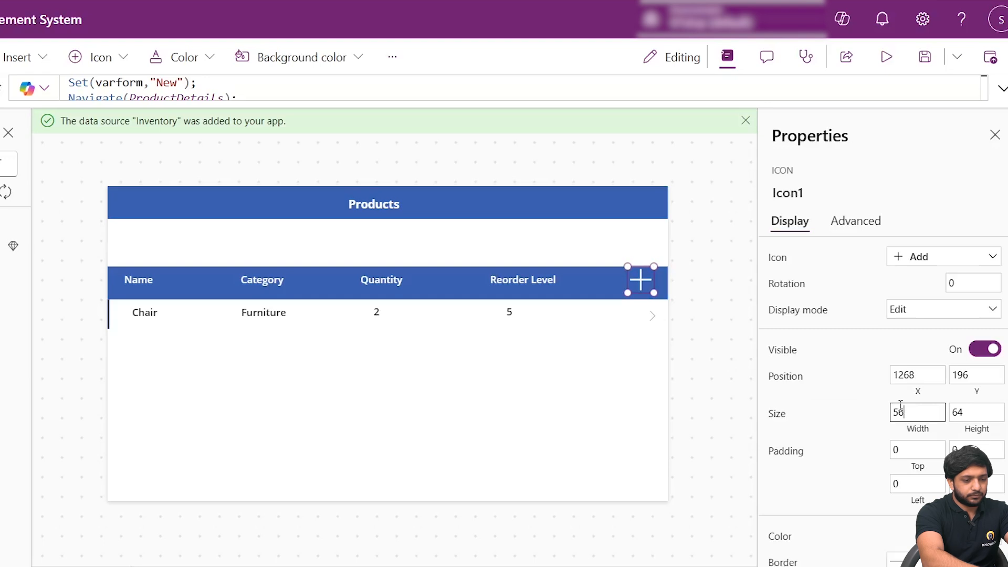
- Set the Add icon's size to 55 wide and 60 high, and nudge it slightly within the header bar
left_click(997, 420)
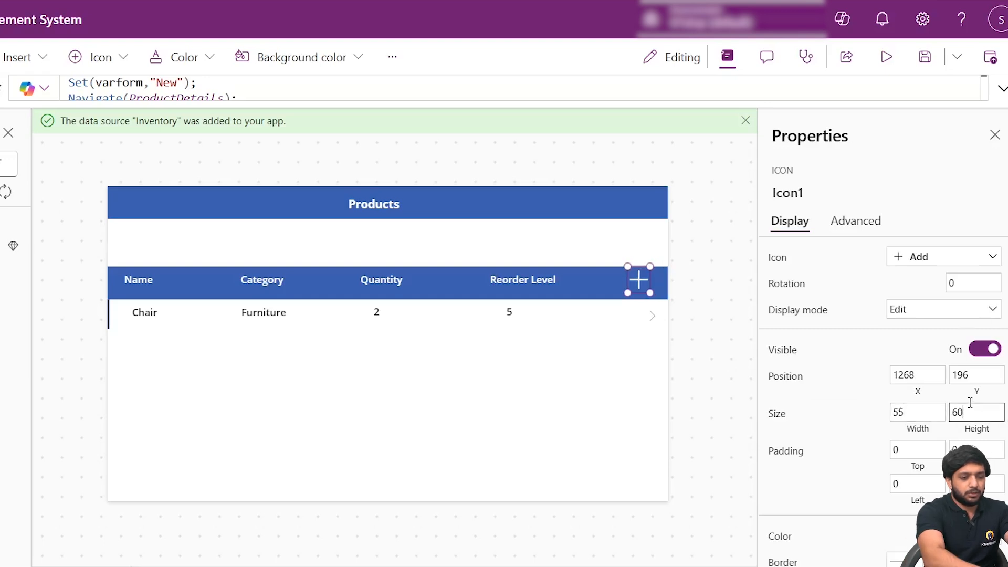
left_click(704, 311)
left_click_drag(637, 281, 643, 285)
left_click(694, 309)
- Append Set(varform,"Edit"); on a new line after Select(Parent); in the gallery arrow's OnSelect formula
left_click(652, 321)
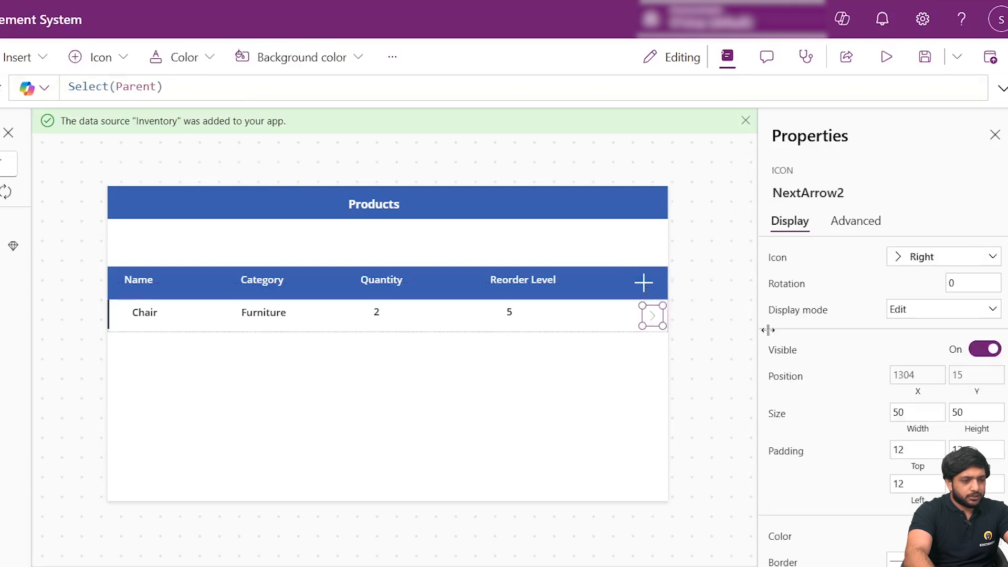
left_click(856, 221)
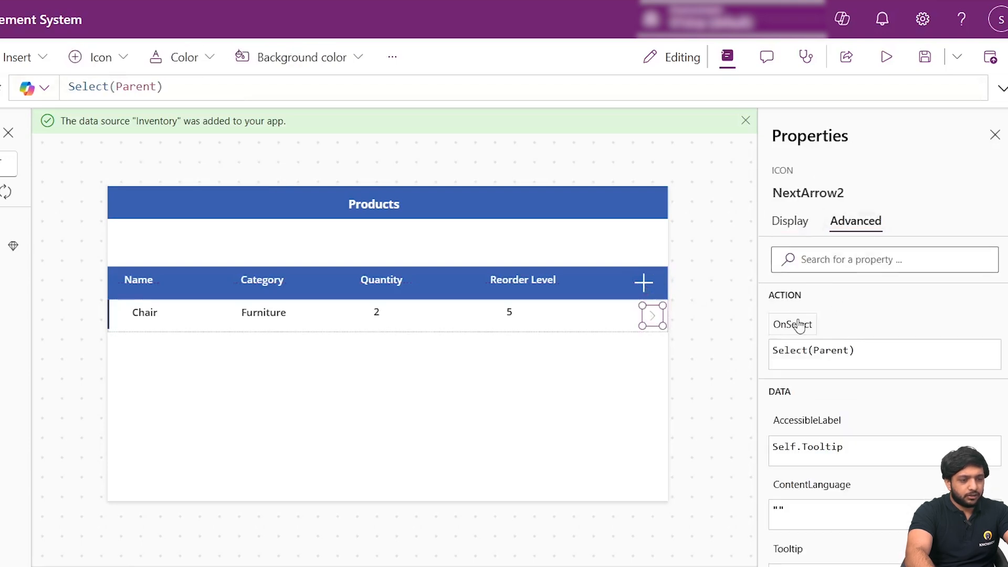
left_click(1002, 88)
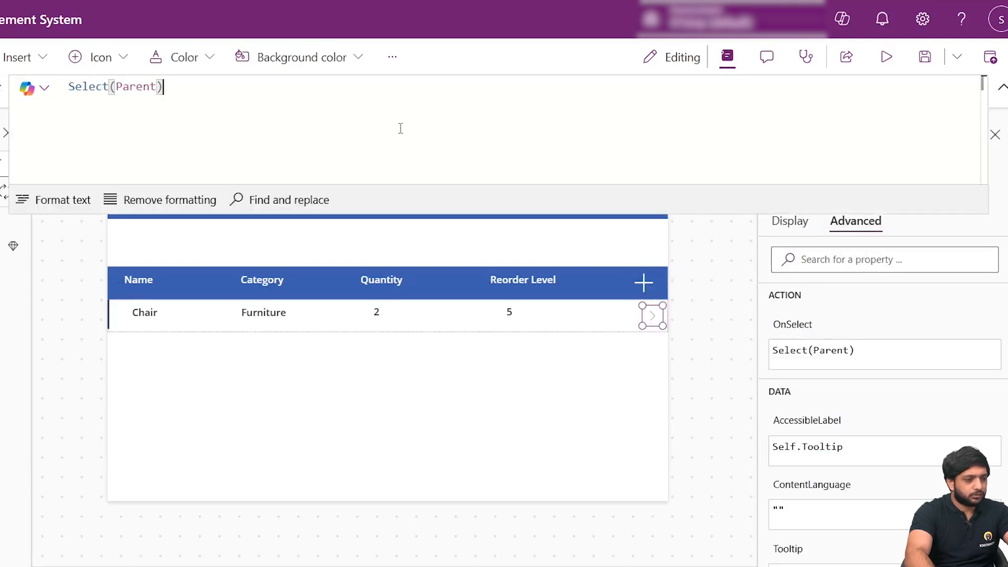
type(";")
key("shift+Return")
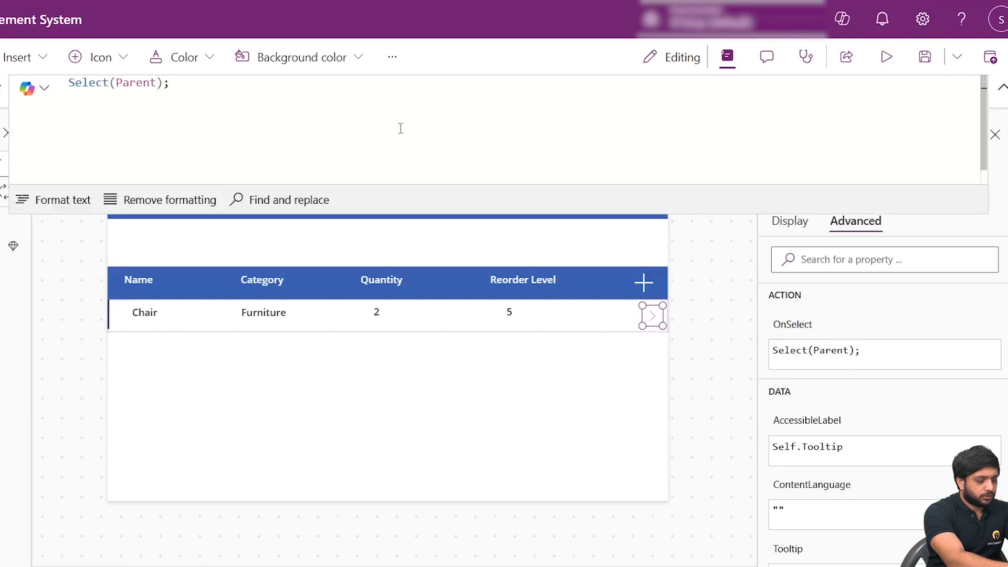
type("Set(va")
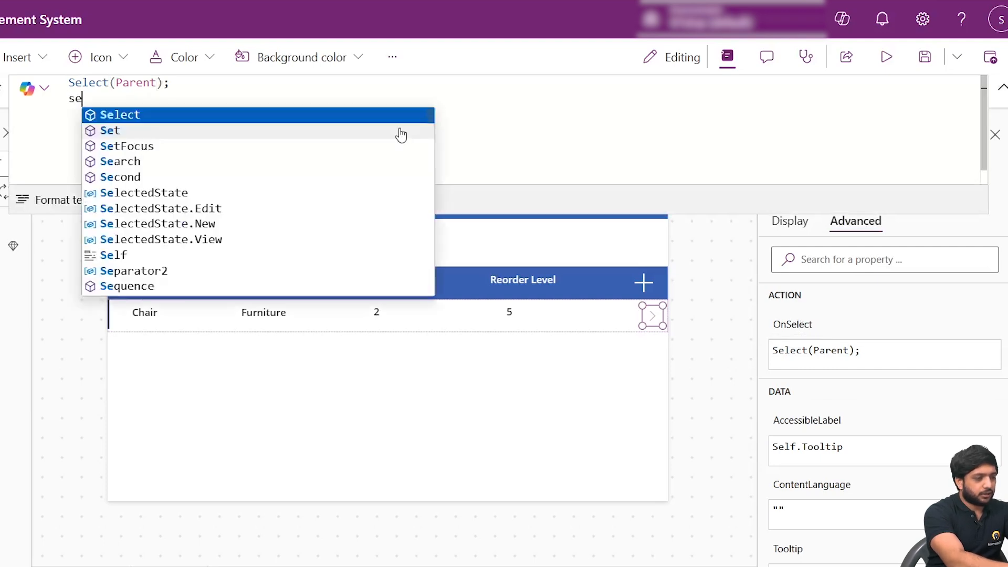
key("Tab")
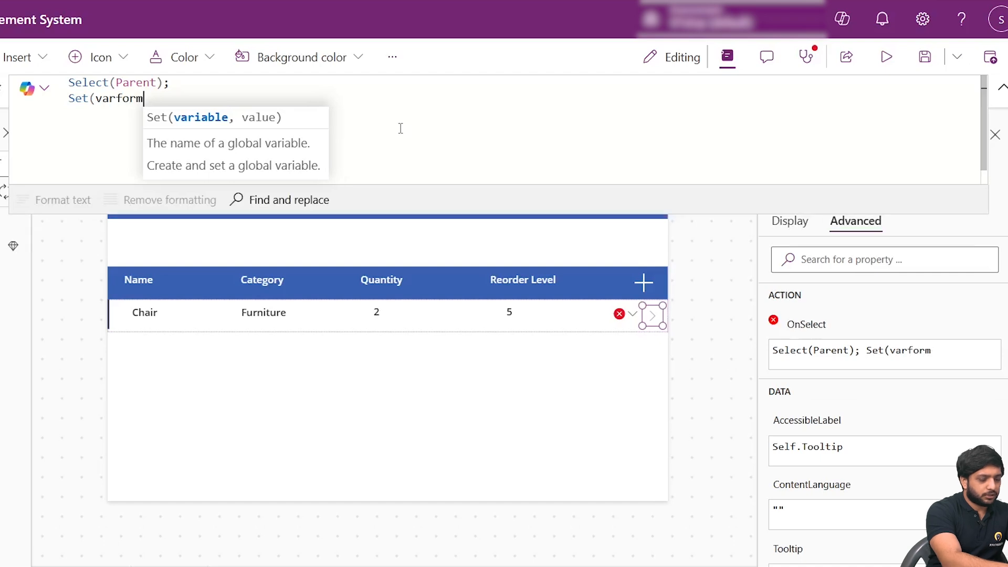
type(",\"Edi")
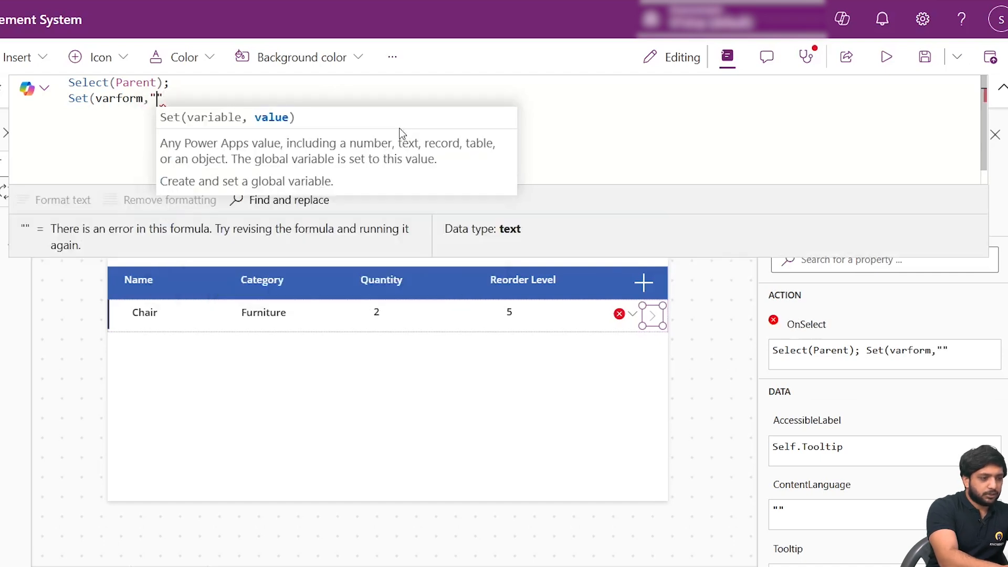
type("t\");")
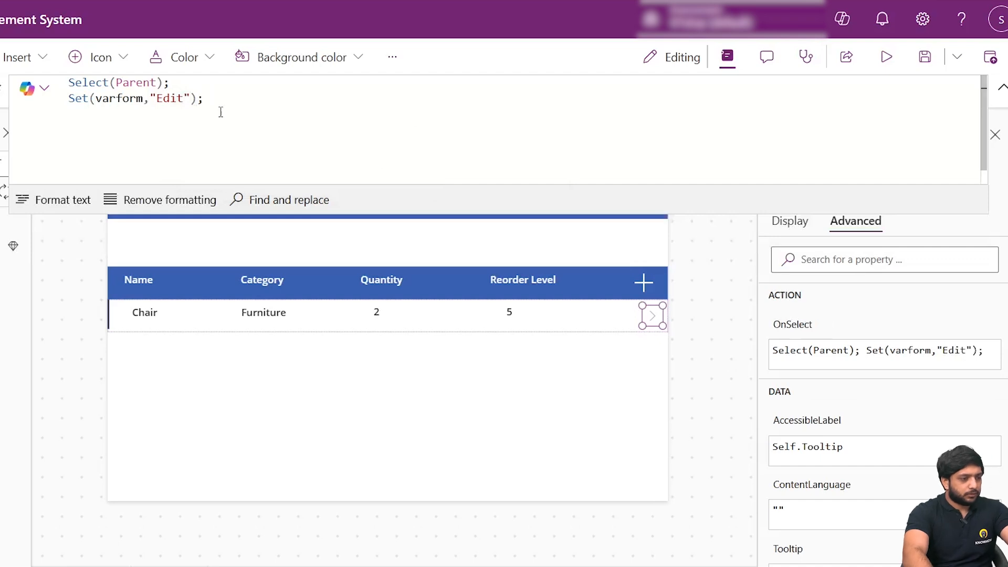
- Add Navigate(ProductDetails); as the third line of the gallery arrow's OnSelect formula and close the formula
type("Navigate(")
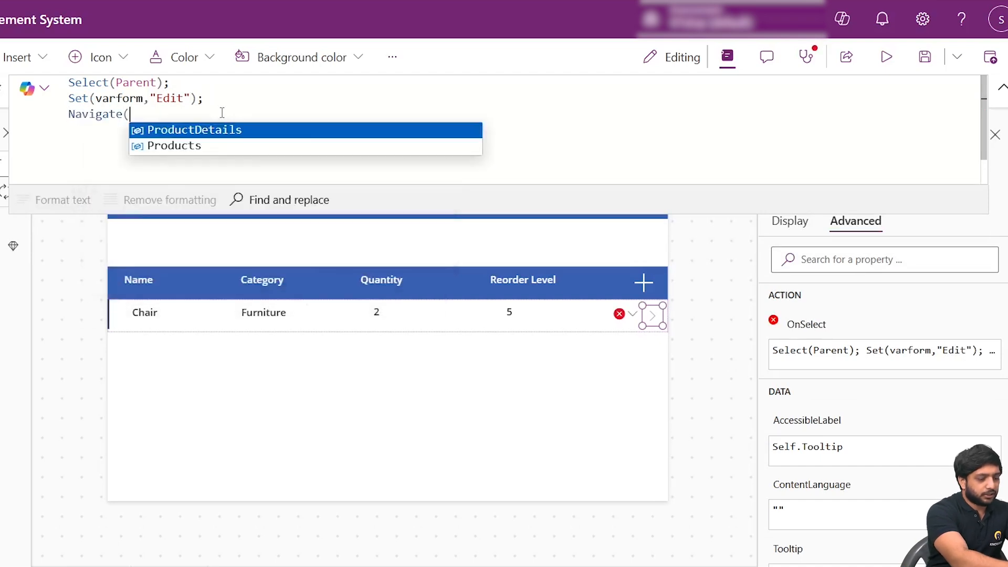
type("Pro")
key("Tab")
type(");")
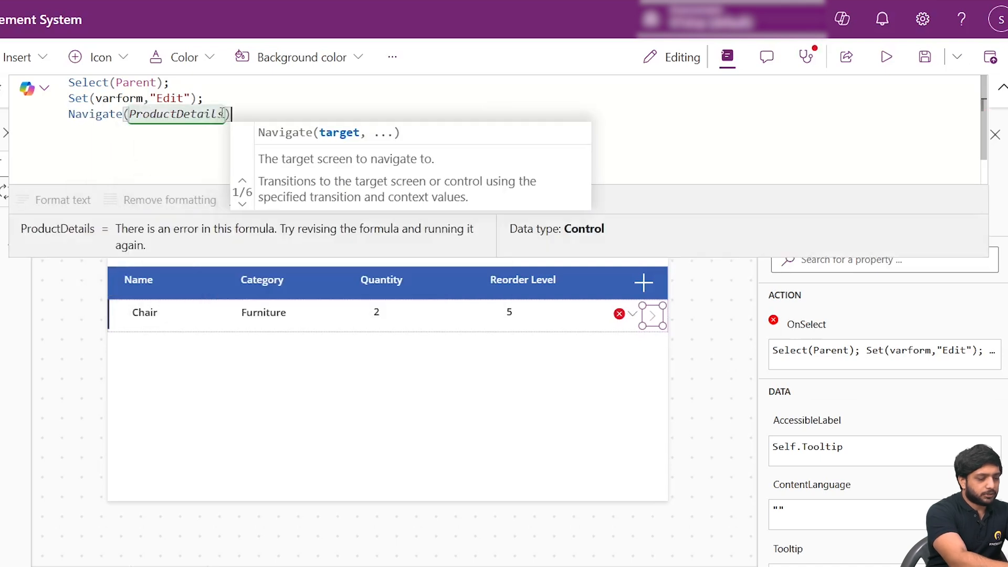
left_click(620, 242)
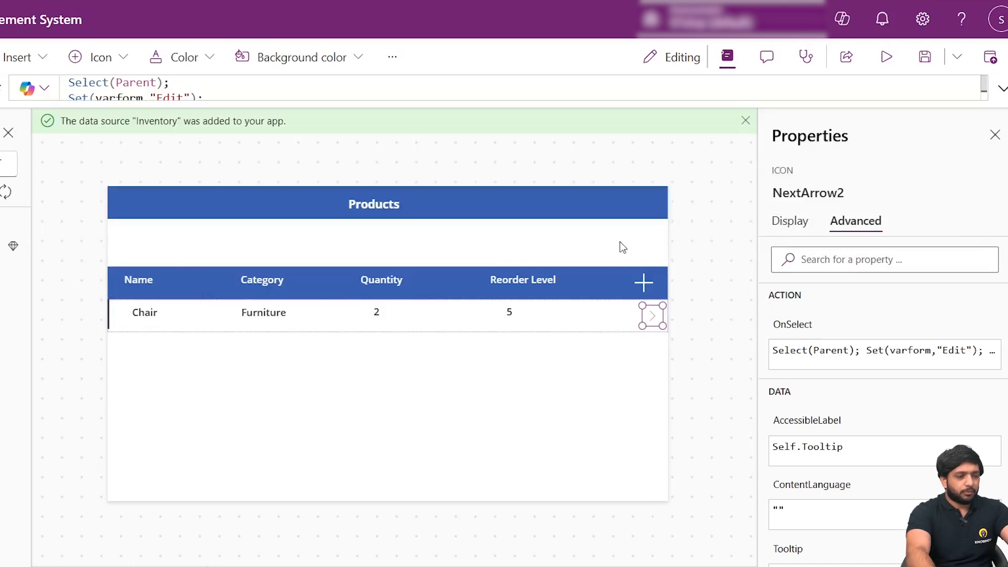
left_click(724, 267)
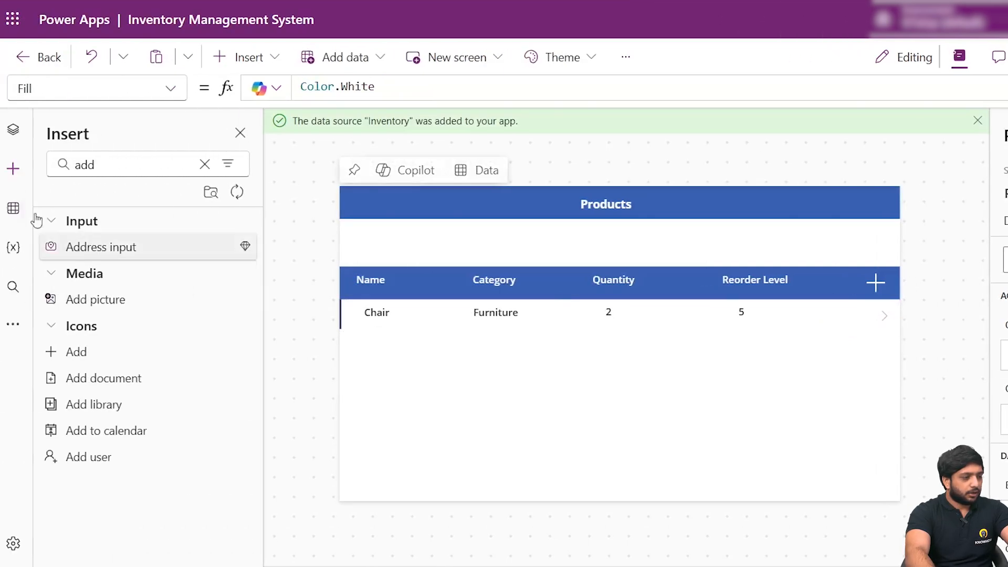
- Open the ProductDetails screen, select Form1 and locate its DefaultMode property
left_click(13, 130)
left_click(53, 278)
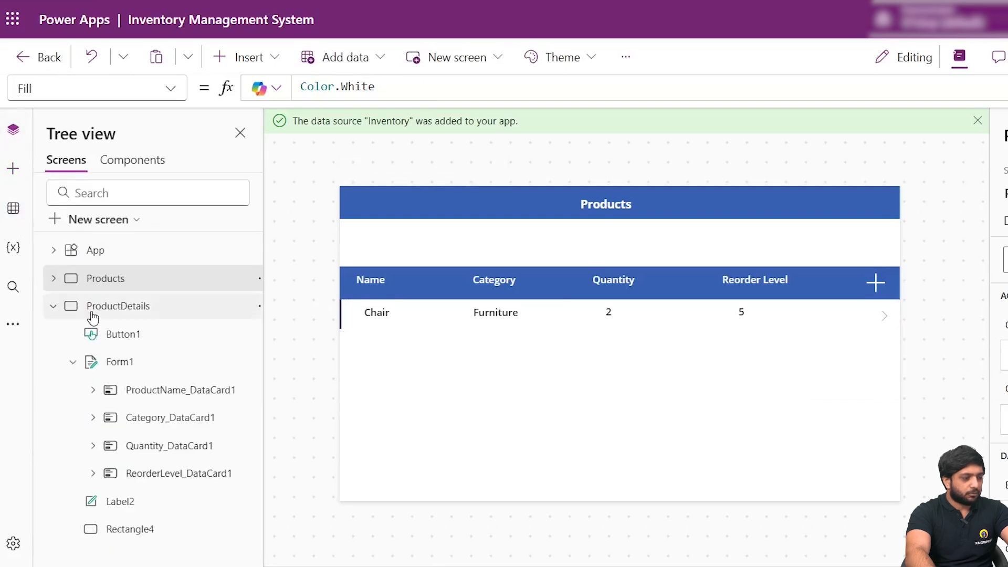
left_click(92, 310)
left_click(522, 332)
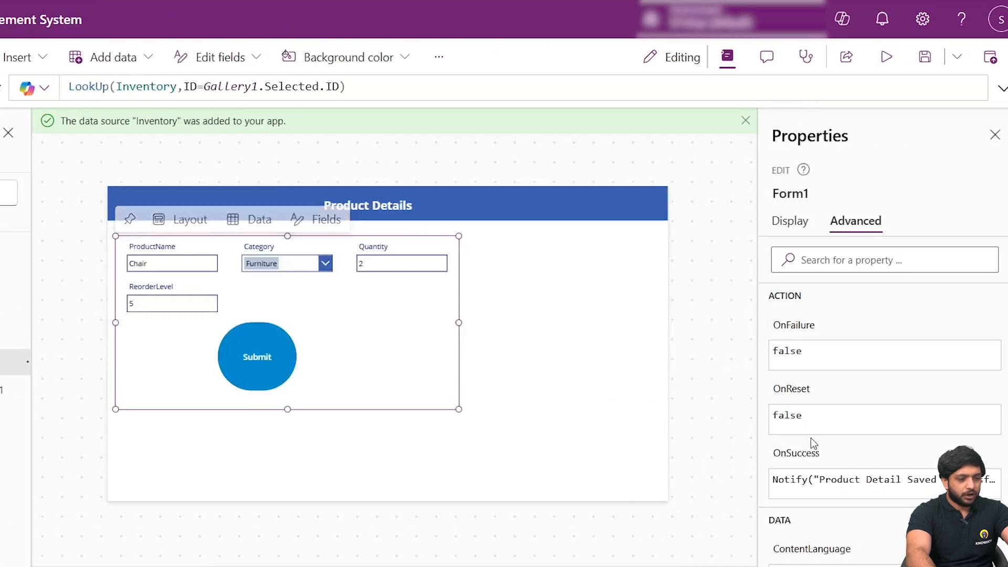
scroll(891, 325, "down", 3)
scroll(793, 400, "up", 3)
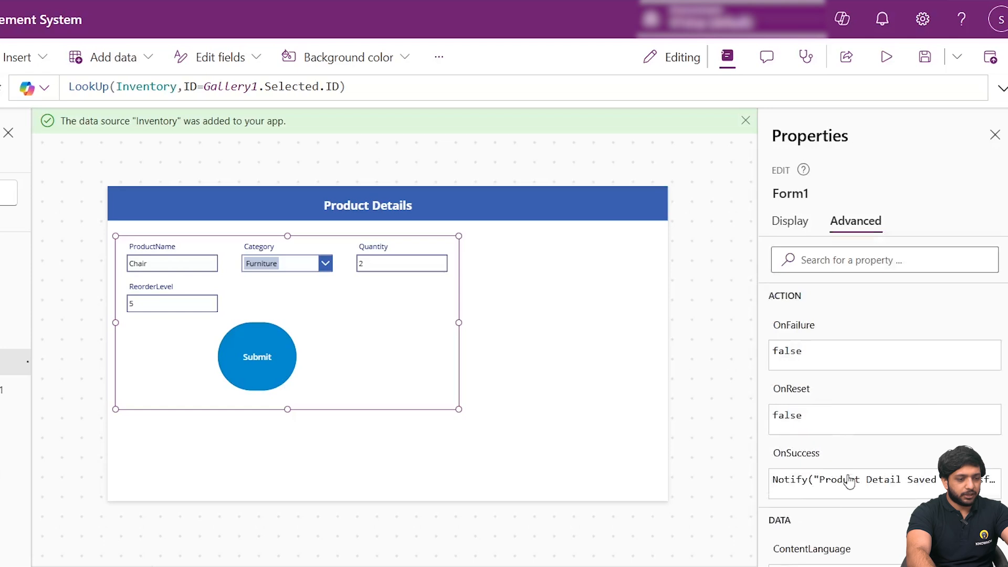
mouse_move(395, 319)
left_click(292, 351)
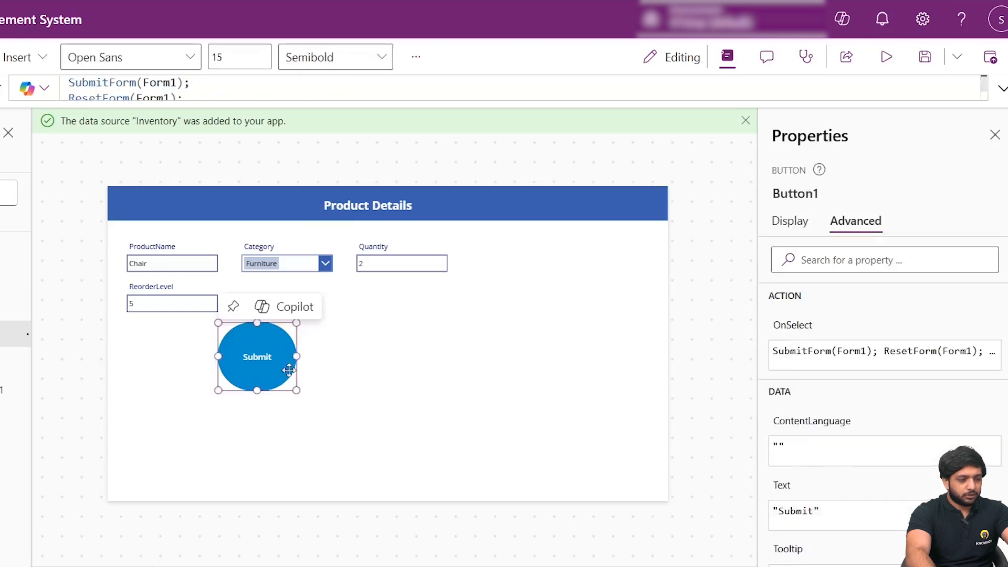
left_click(371, 310)
scroll(867, 431, "down", 5)
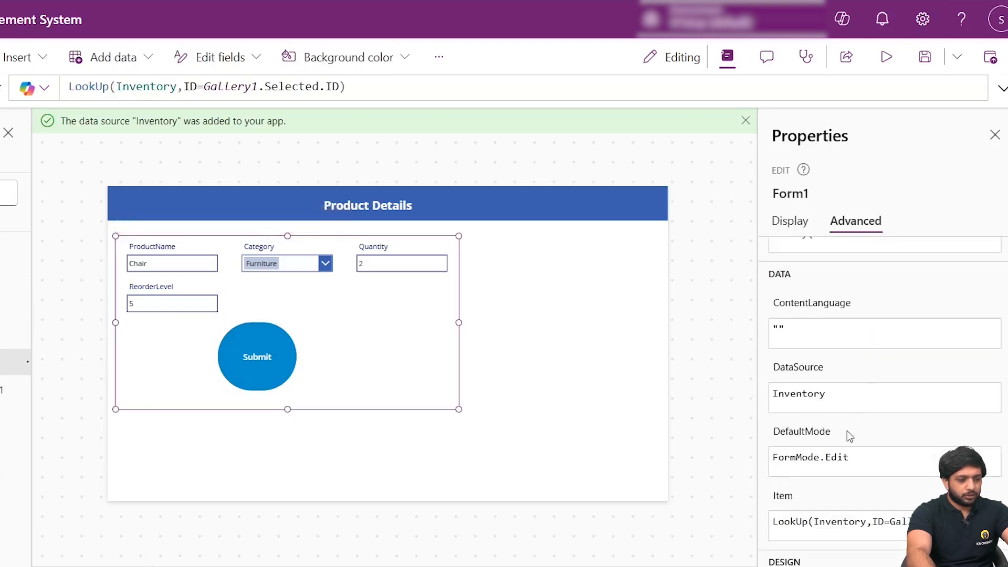
- Replace Form1's DefaultMode formula with the start of an If function whose first condition is varform="New"
left_click(793, 435)
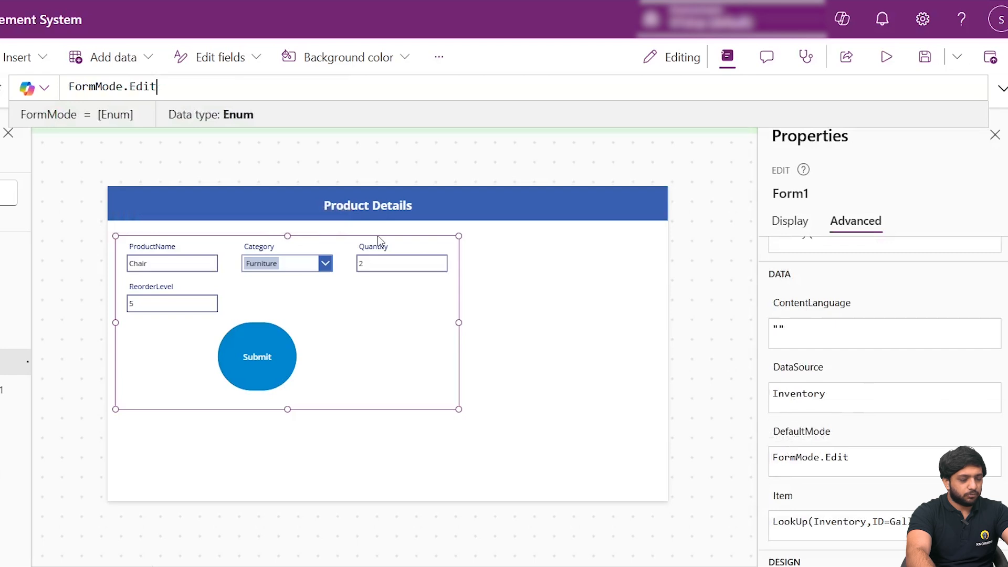
left_click(987, 100)
key("ctrl+a")
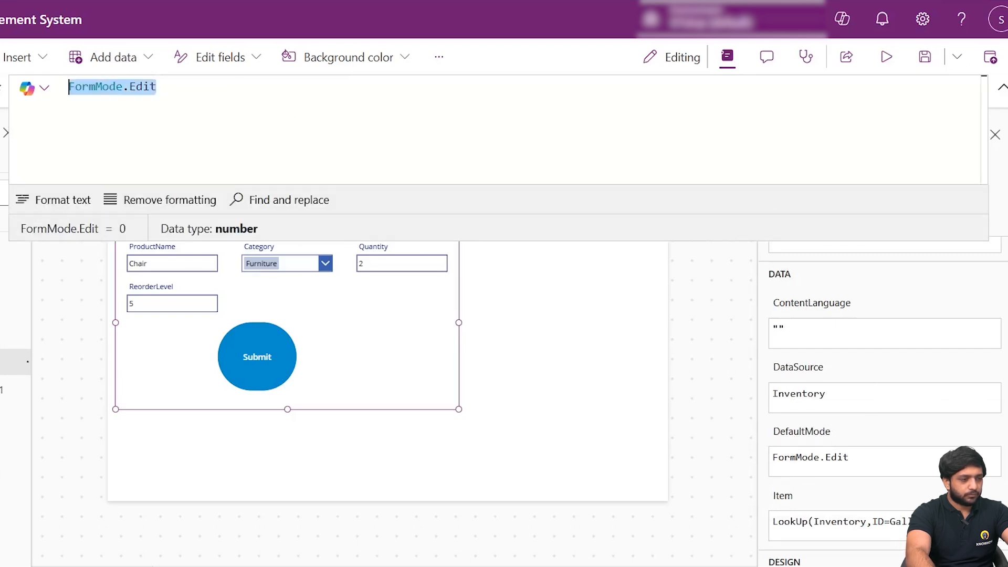
type("If(")
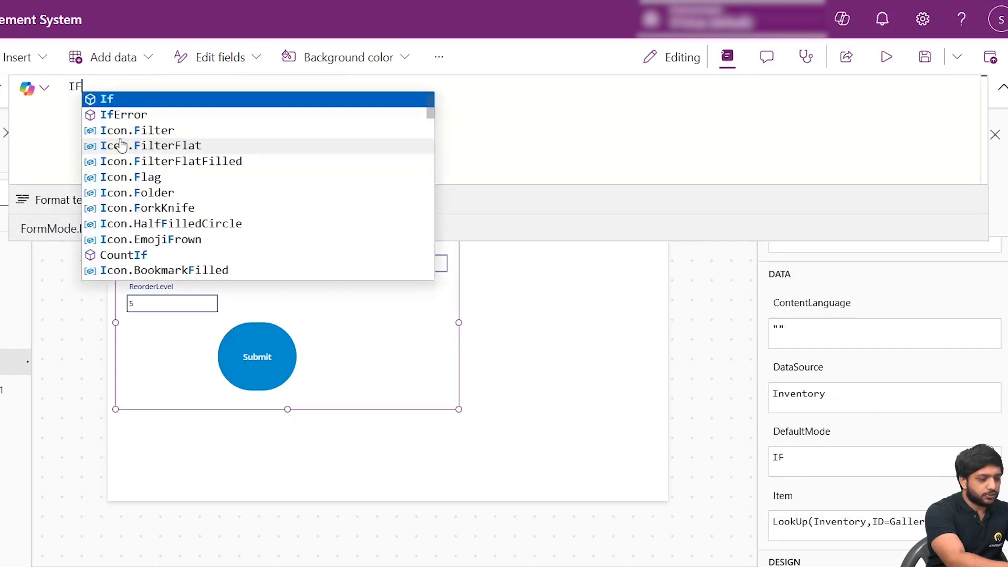
type("var")
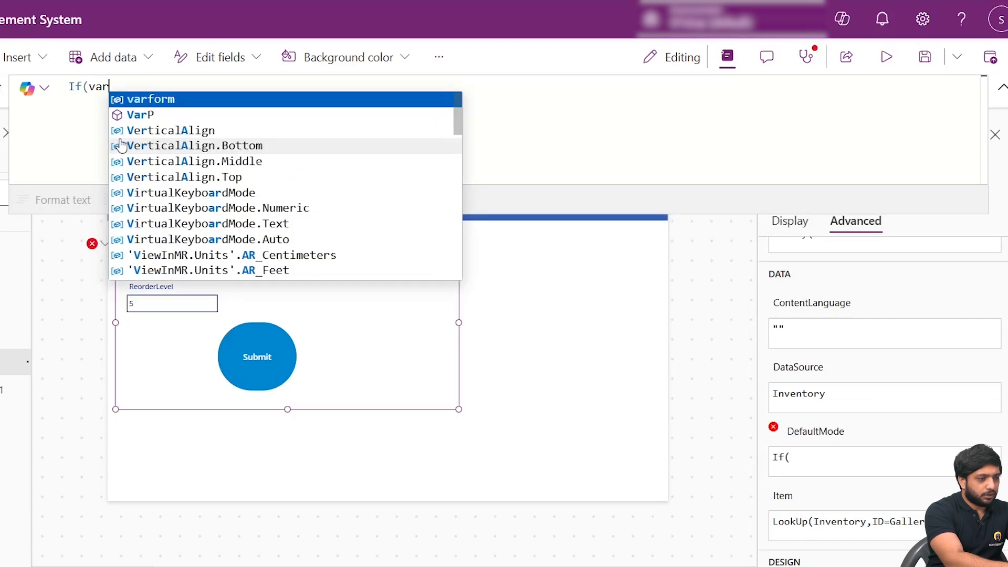
type("form=\"NEw")
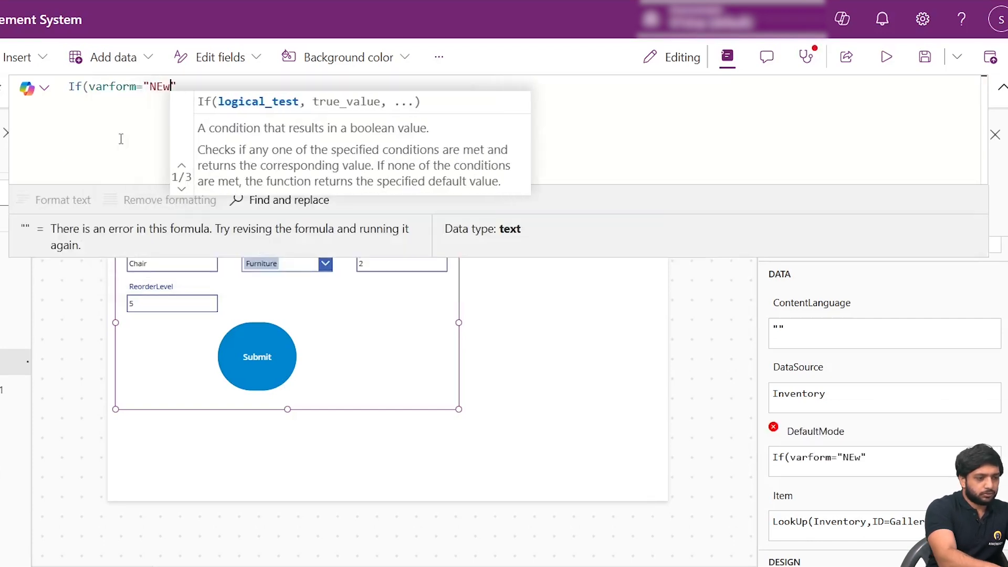
key("BackSpace")
key("BackSpace")
type("ew")
key("Right")
type(",")
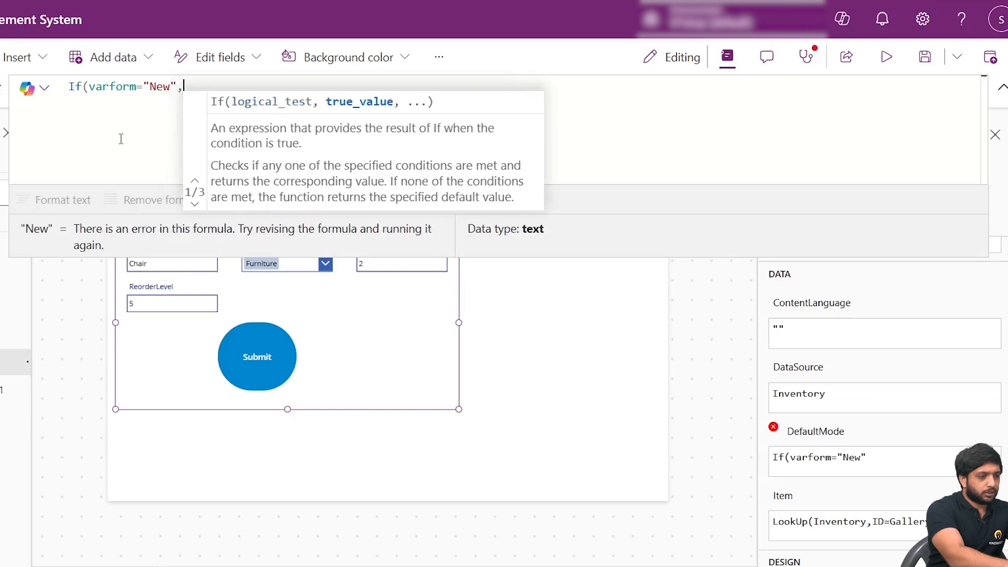
type("Form")
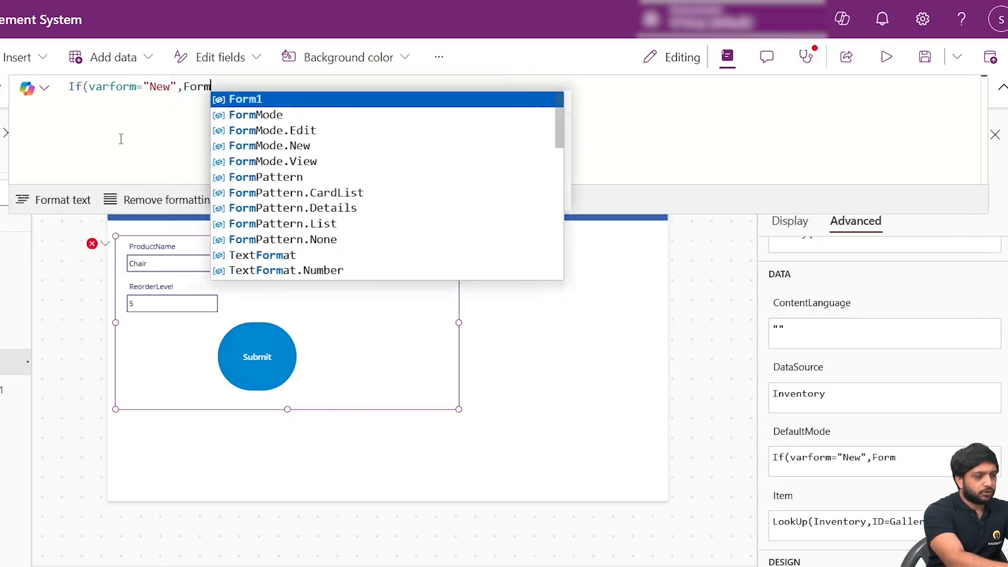
type("mod")
- Enter FormMode.New as the result of the varform="New" condition in the DefaultMode formula
key("Down")
key("Down")
key("Down")
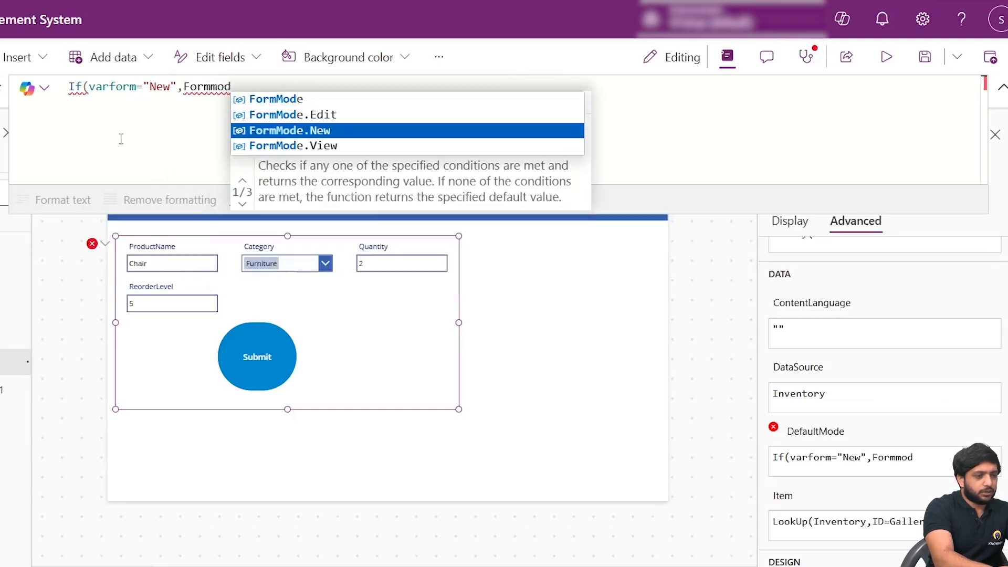
key("Up")
key("Tab")
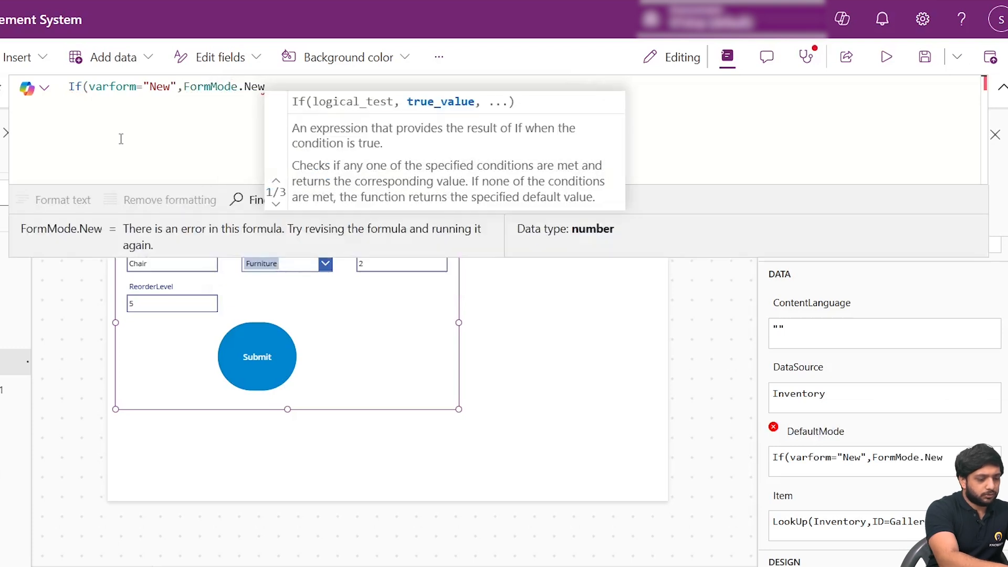
- Add varform="Edit" as the second condition of the If function in Form1's DefaultMode formula
type(",")
type("varform=")
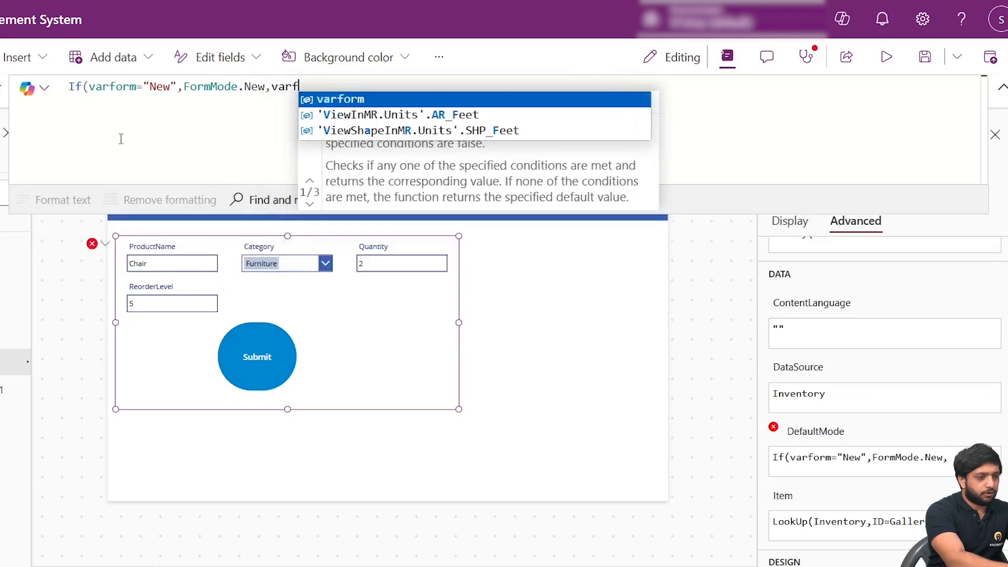
type("\"Ed")
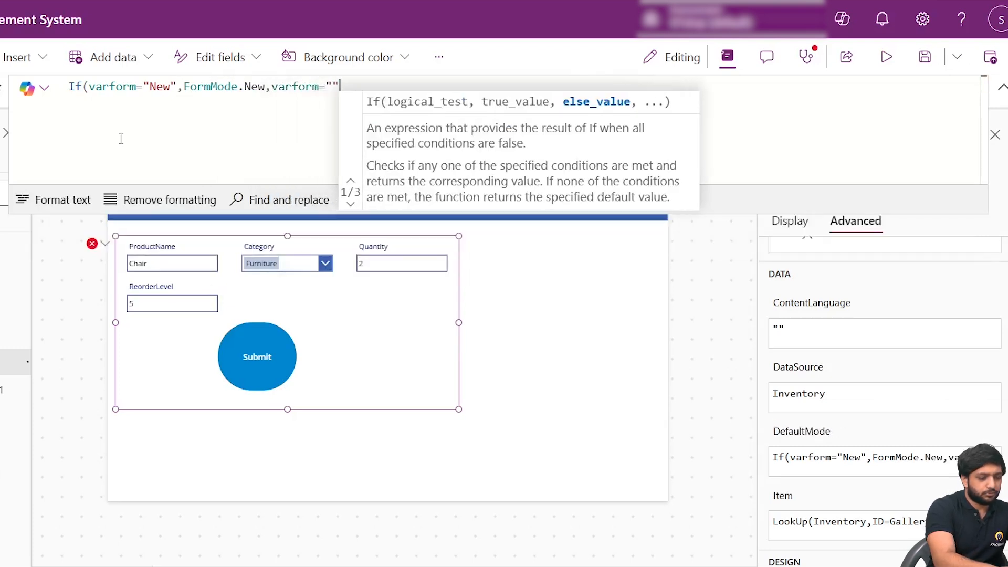
type("it\"")
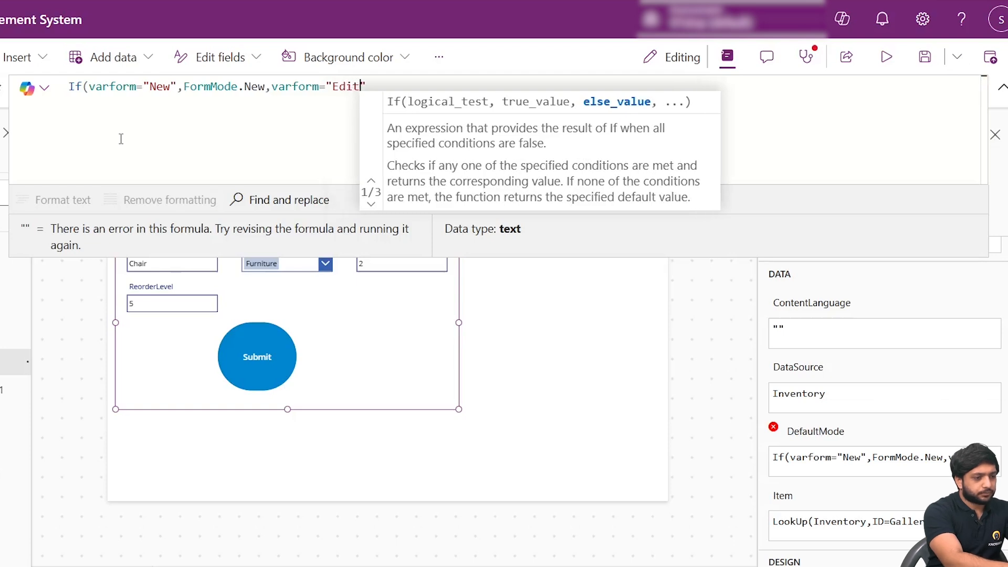
type(",var")
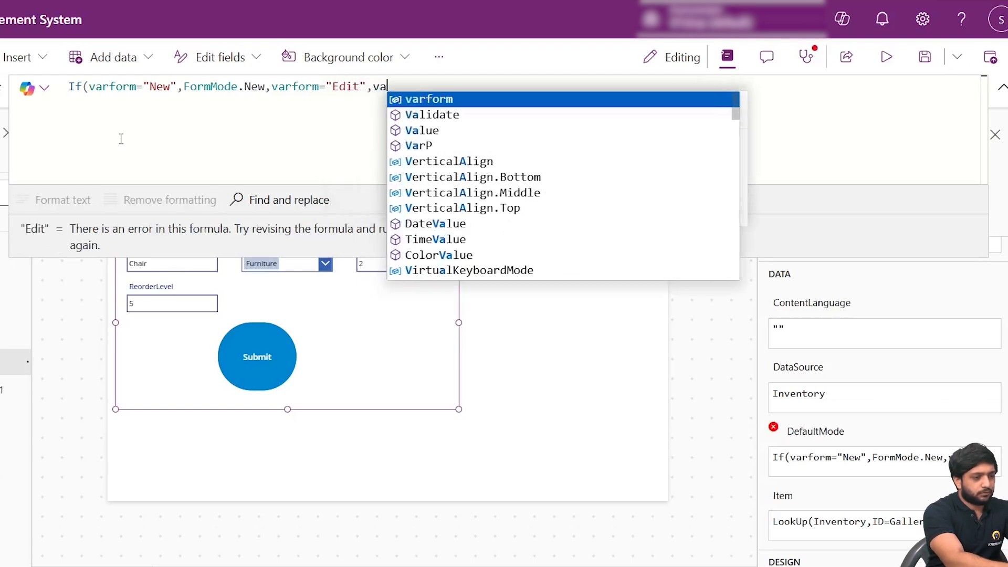
- Enter FormMode.Edit as the result of the varform="Edit" condition and close the DefaultMode formula
key("BackSpace")
key("BackSpace")
key("BackSpace")
type("Form")
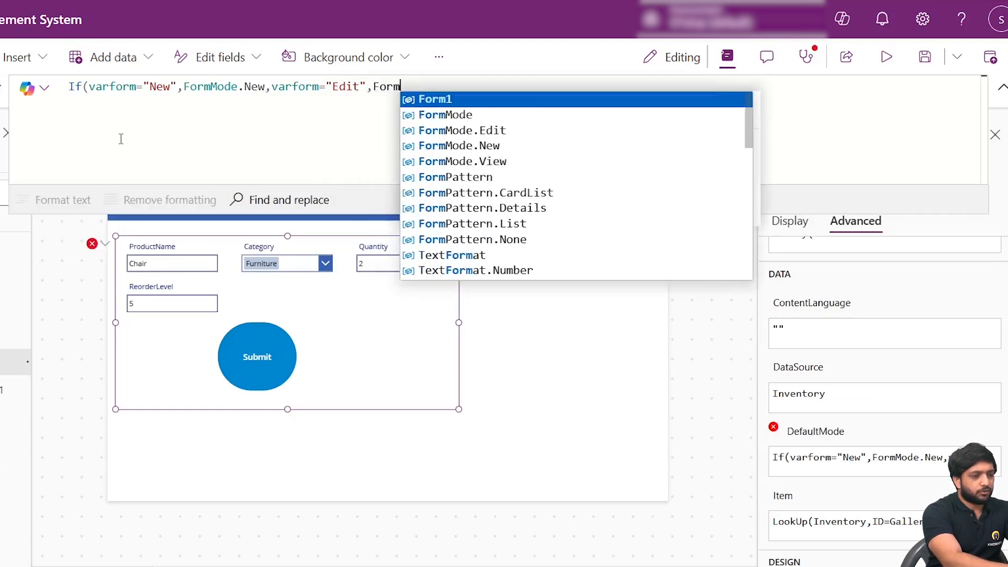
key("Down")
key("Down")
key("Tab")
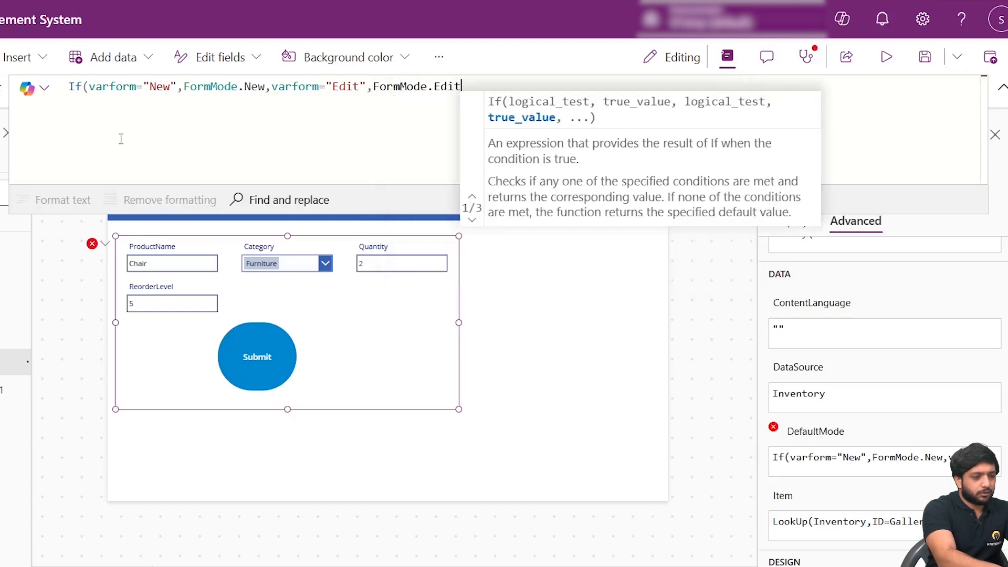
type(");")
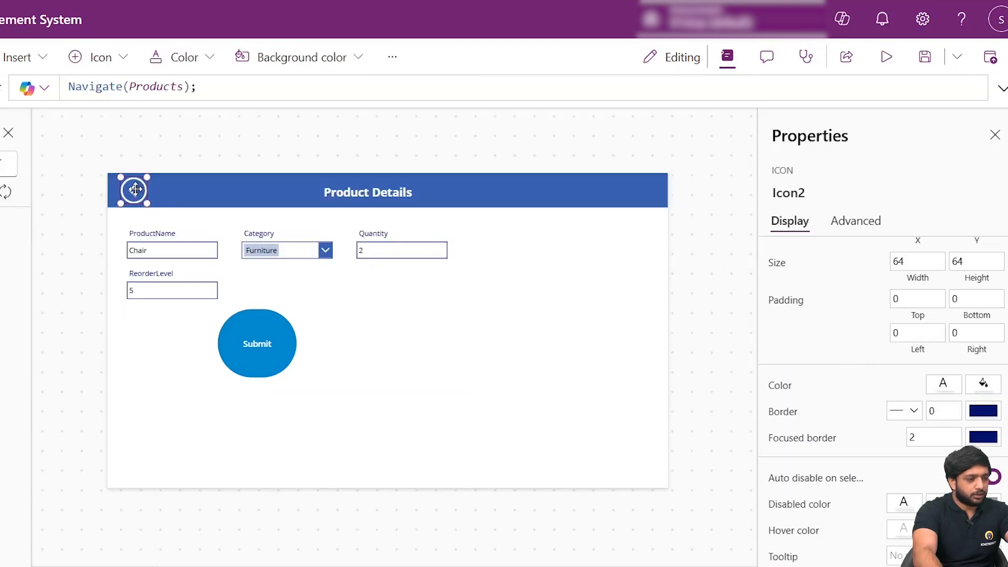
- Preview the app and go back from Product Details to the Products screen
mouse_move(135, 190)
left_mouse_down()
mouse_move(122, 194)
mouse_move(146, 186)
mouse_move(128, 190)
left_mouse_up()
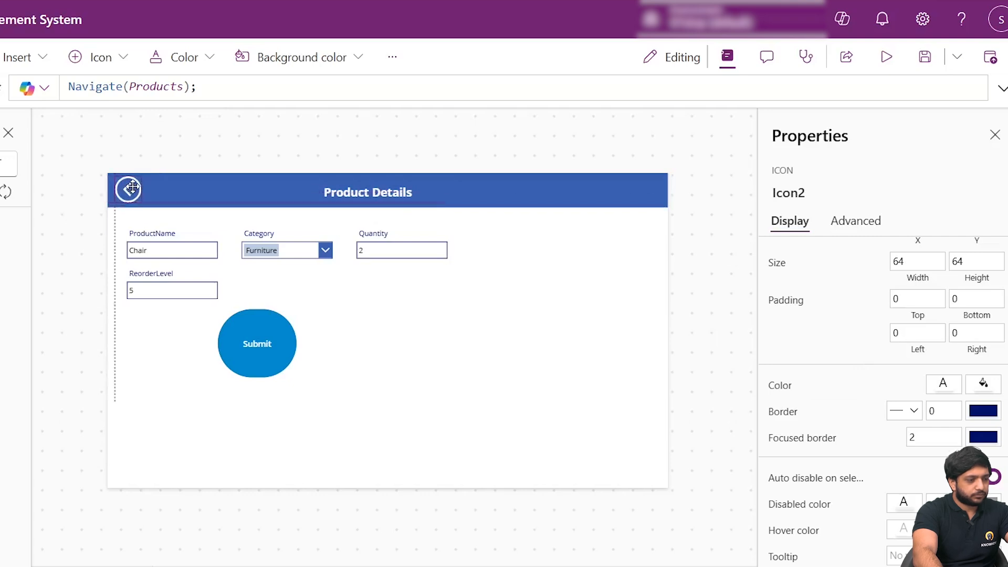
left_click(232, 140)
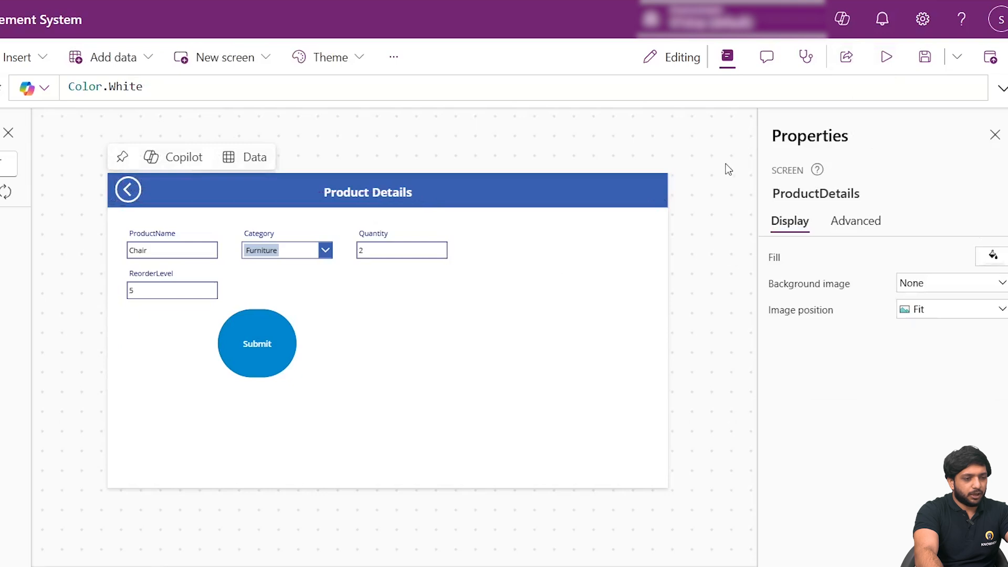
left_click(886, 58)
left_click(87, 113)
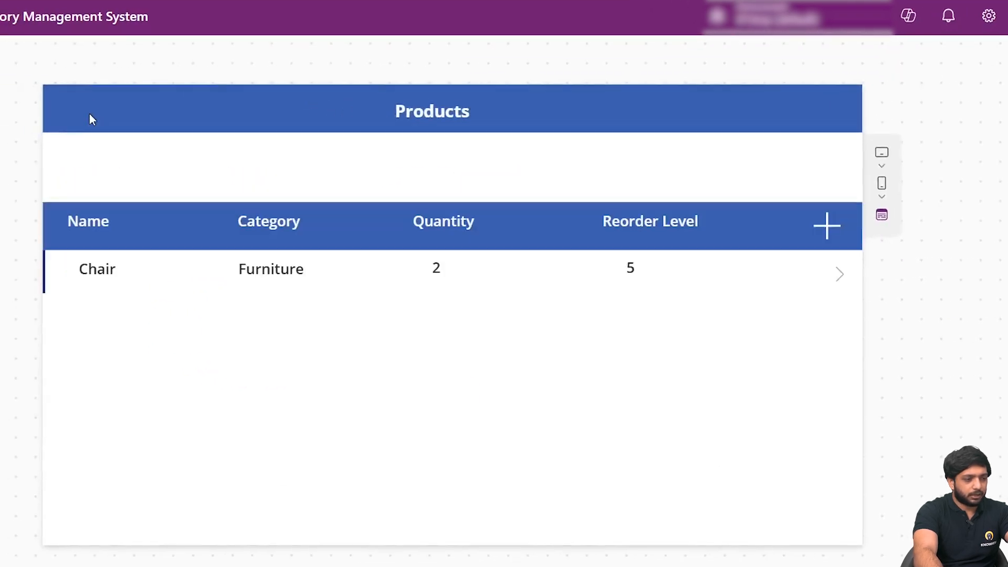
- Open the Chair product from the gallery, set its ReorderLevel to 2 and submit the form
left_click(839, 279)
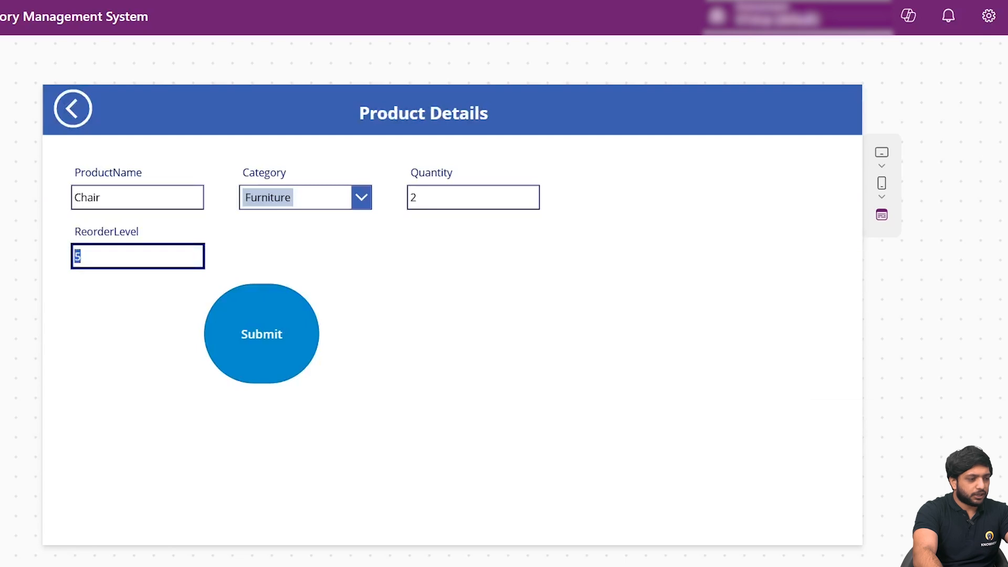
type("2")
left_click(250, 334)
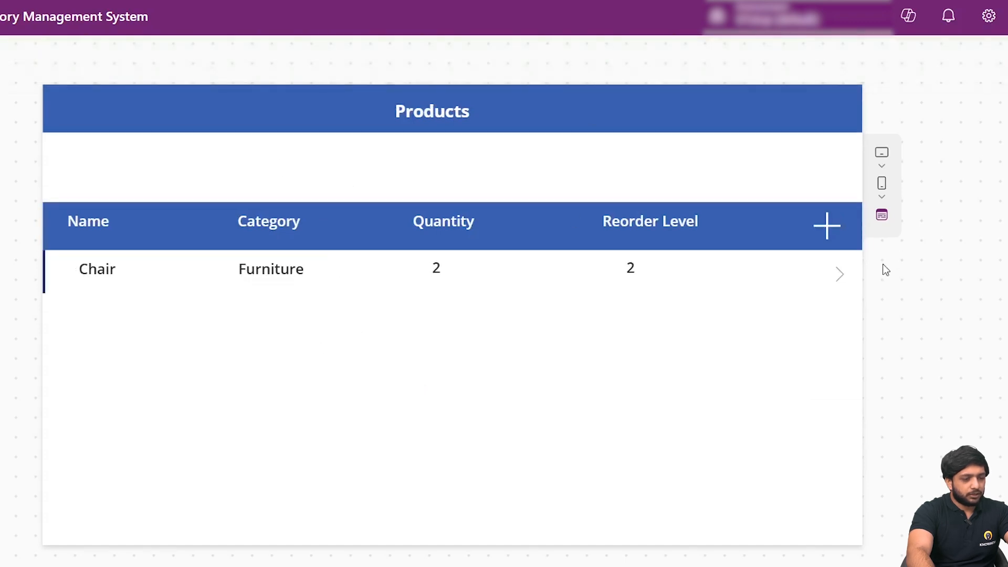
- Add and submit a new product named Eye glasses with category Accessories, quantity 3 and reorder level 4
left_click(824, 231)
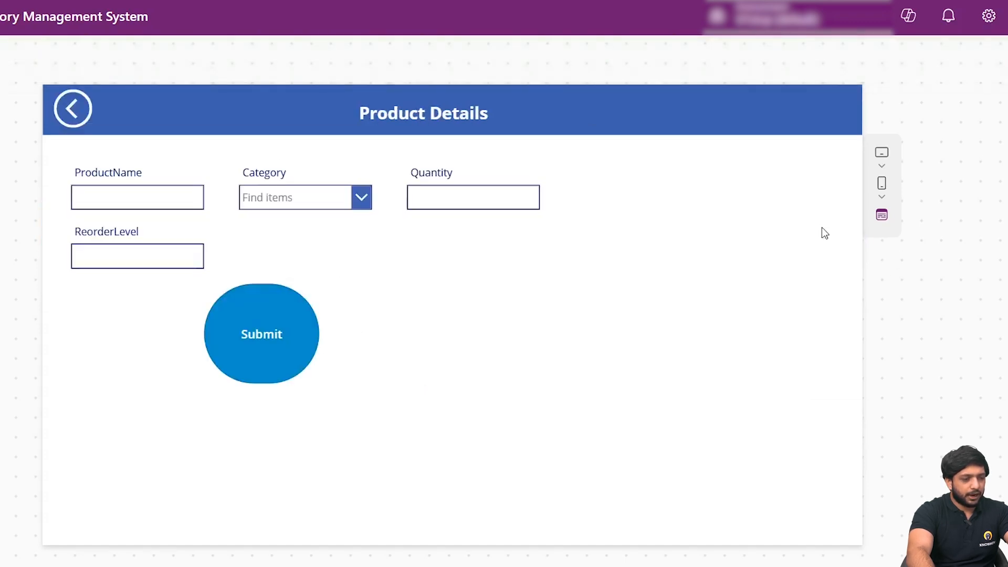
left_click(146, 201)
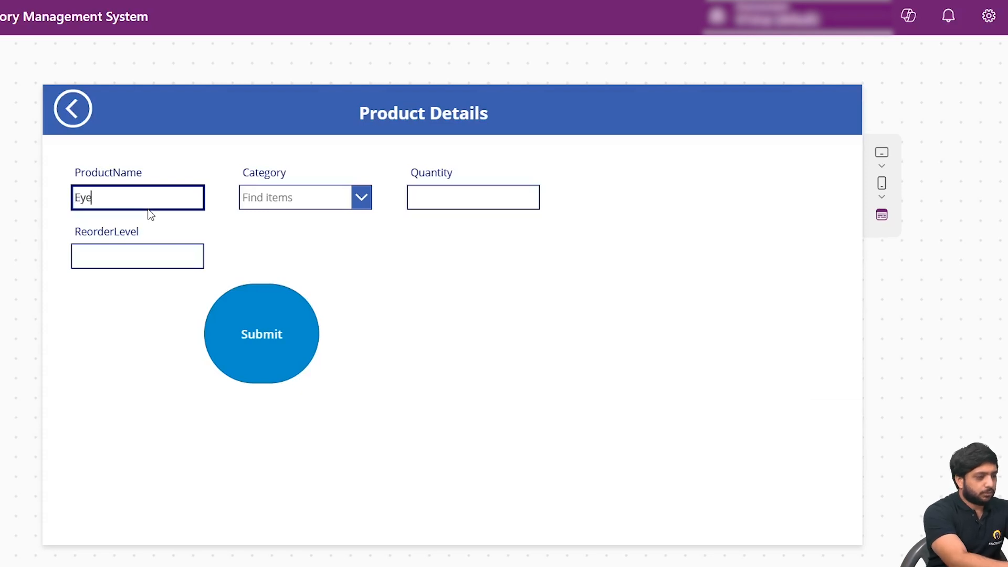
type("Eyeglasses")
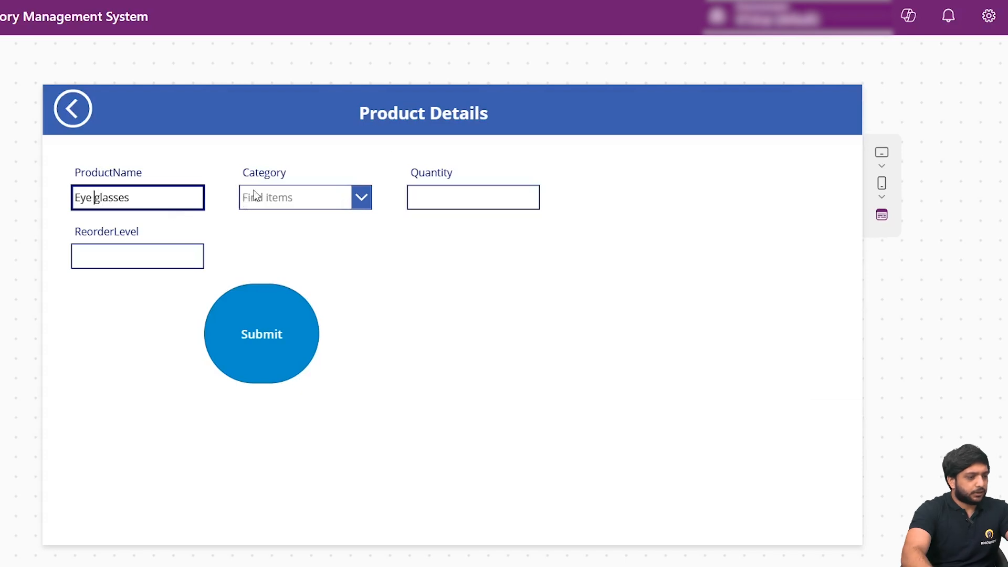
left_click(359, 198)
left_click(302, 253)
left_click(423, 198)
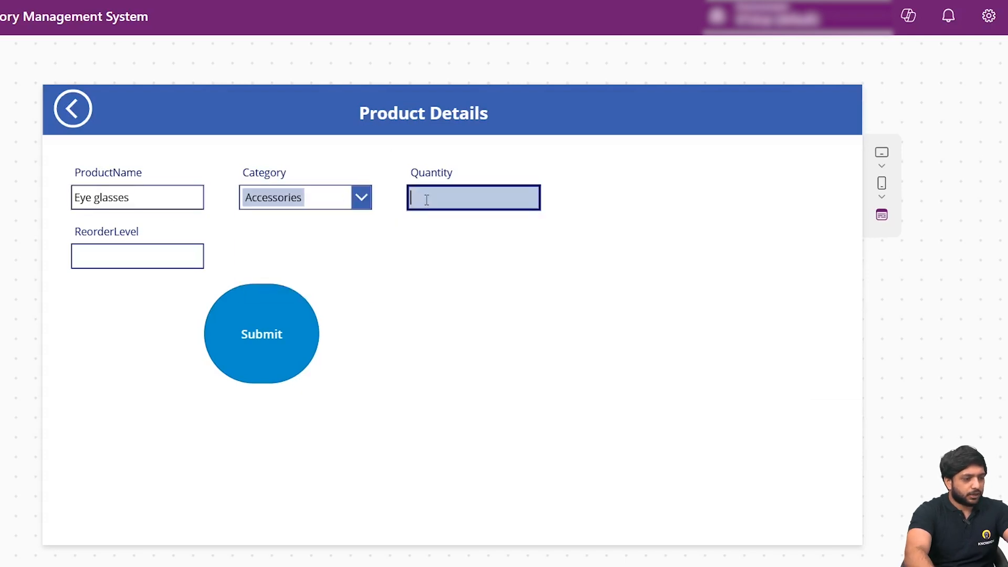
left_click(174, 242)
left_click(125, 263)
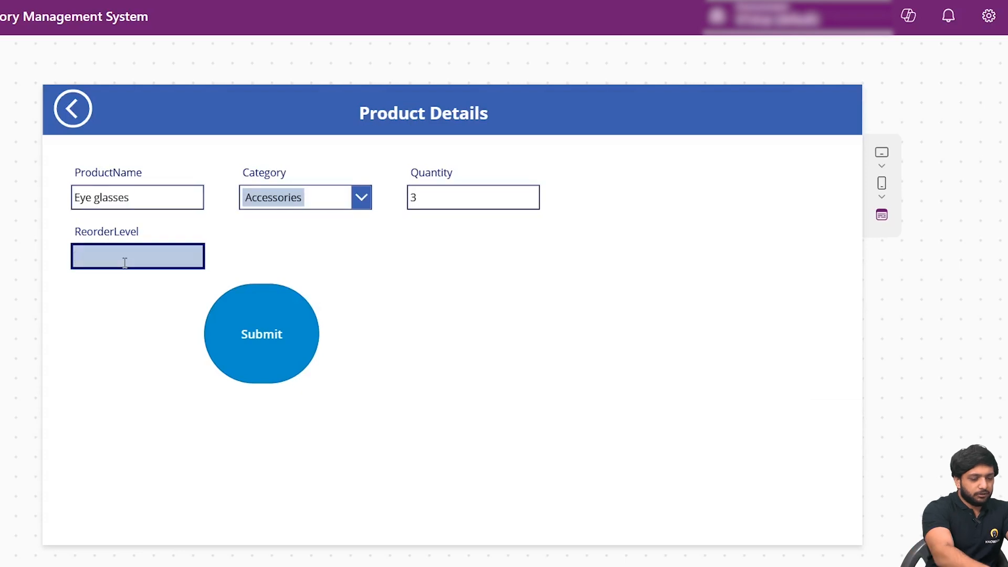
type("4")
left_click(275, 337)
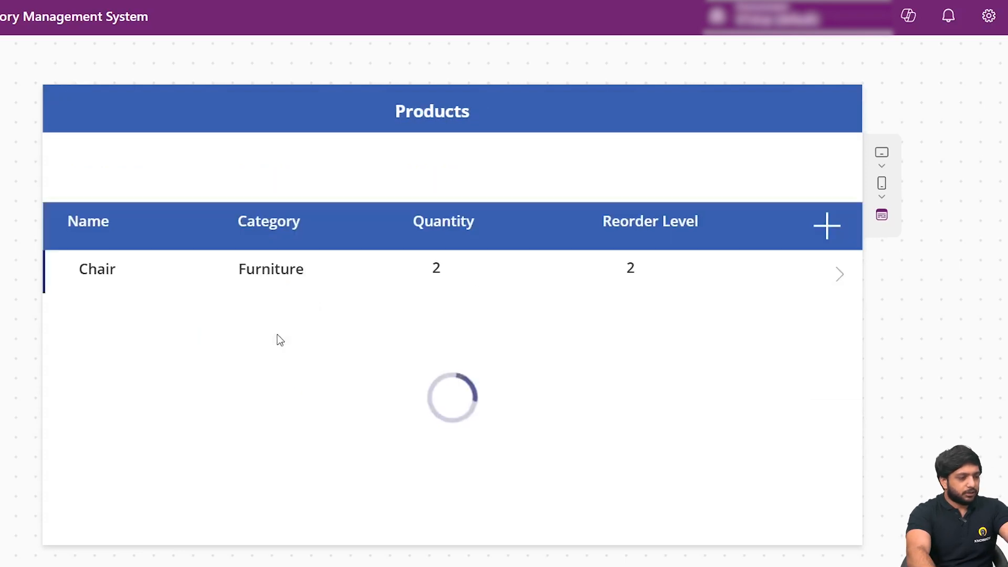
left_click(73, 301)
left_click(97, 291)
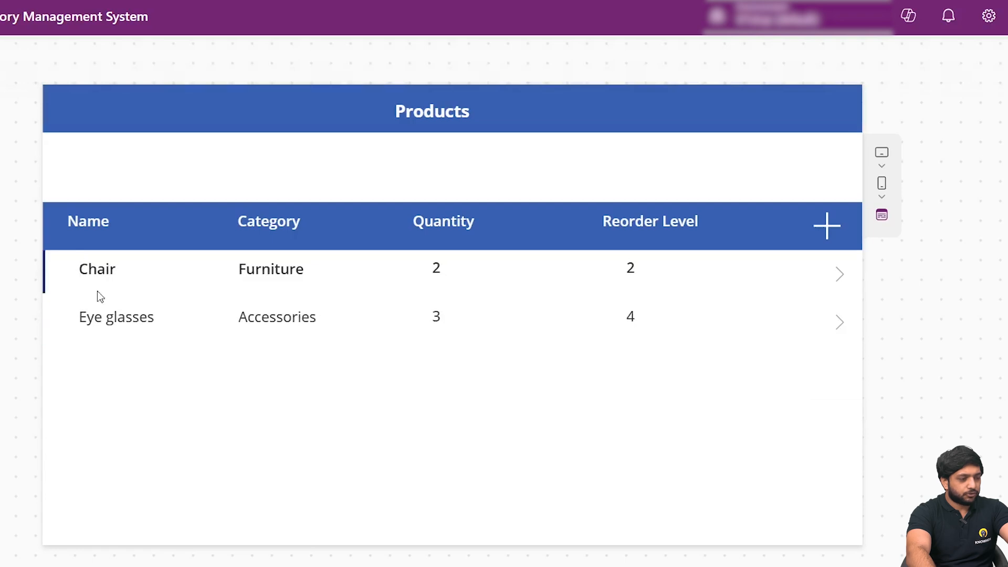
- Add and submit a new product named Speaker with category Electronics, quantity 3 and reorder level 2
left_click(826, 235)
left_click(153, 192)
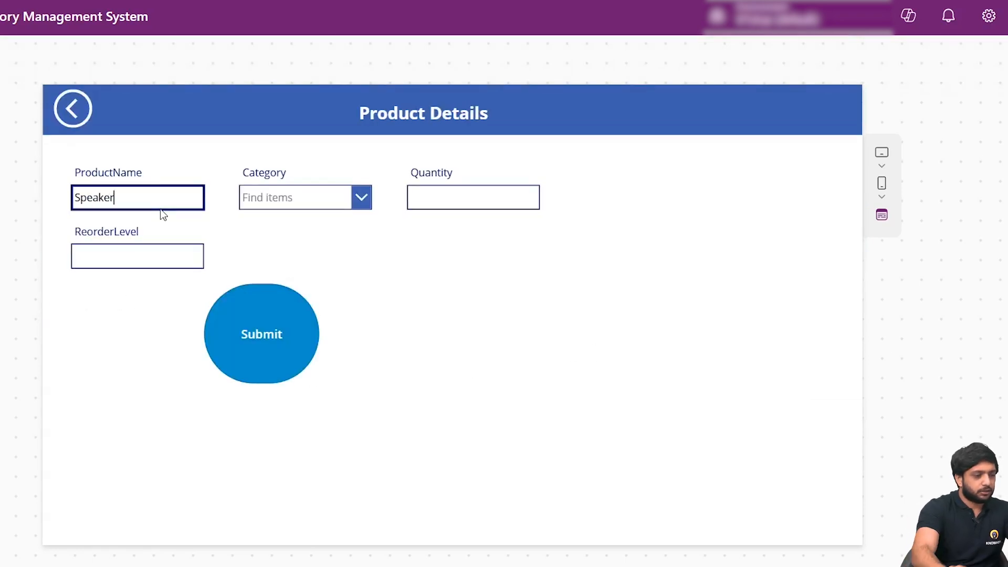
left_click(287, 194)
left_click(299, 283)
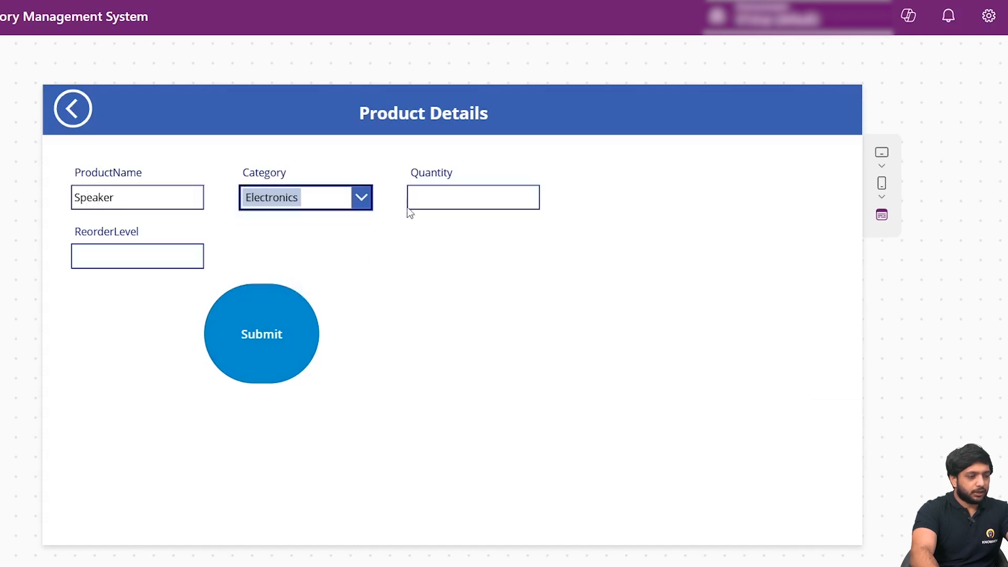
left_click(472, 188)
type("3")
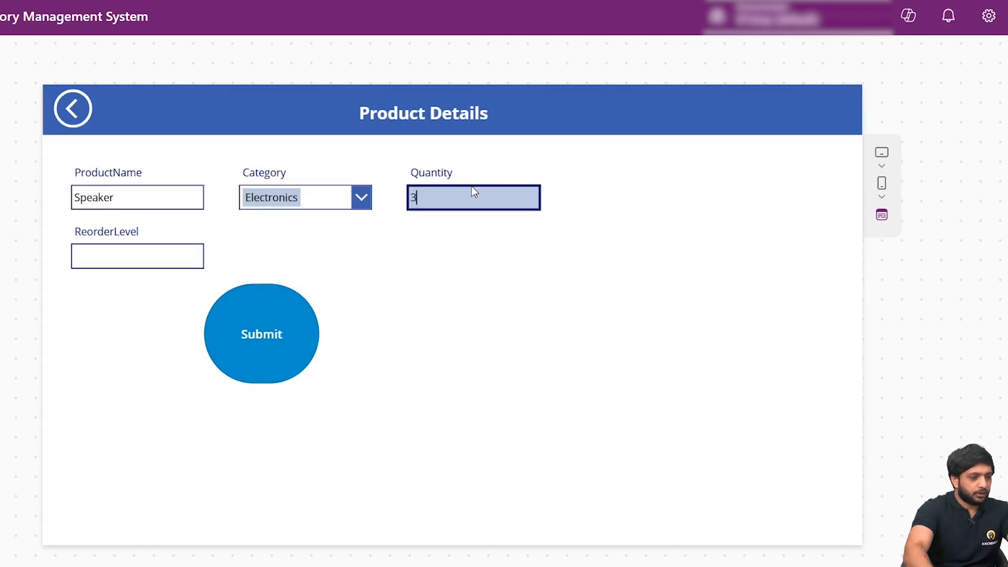
left_click(153, 263)
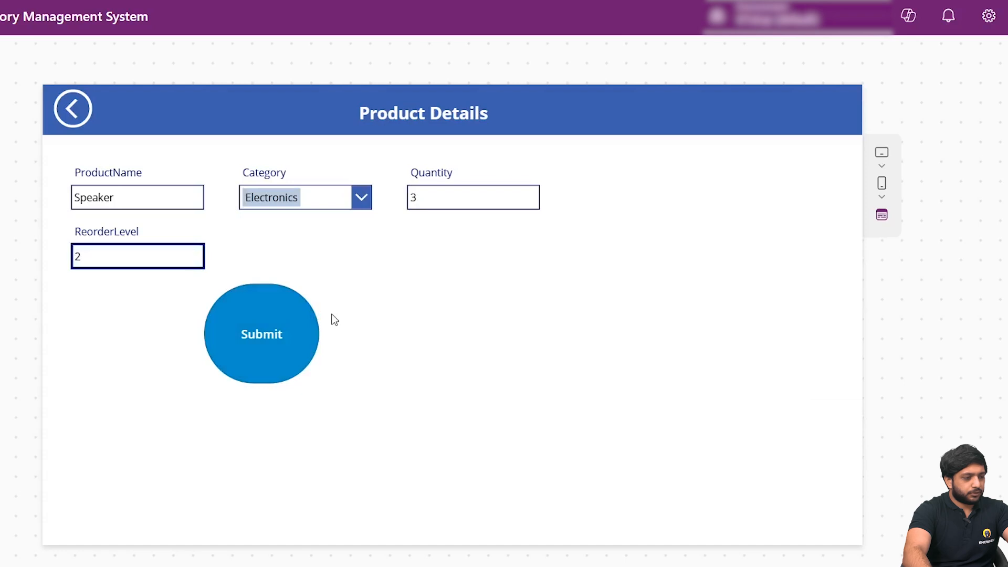
left_click(240, 324)
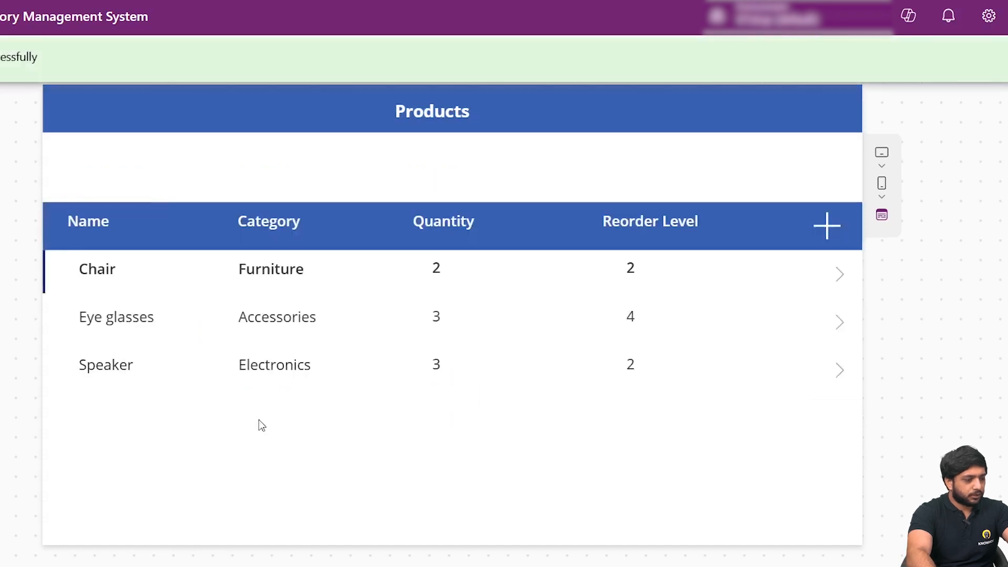
- Add and submit a new product named Office Desk with category Furniture, quantity 5 and reorder level 2
left_click(827, 226)
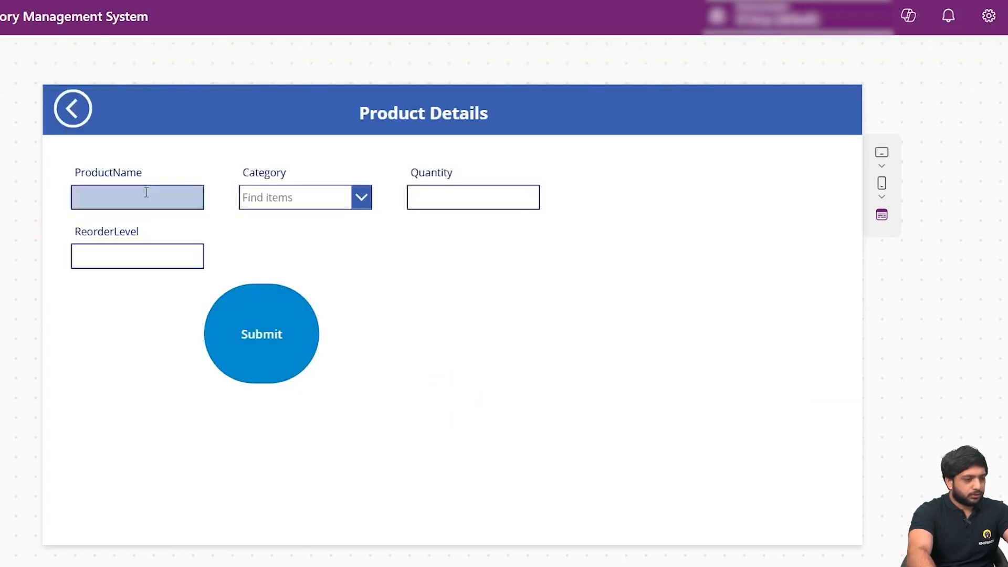
left_click(160, 204)
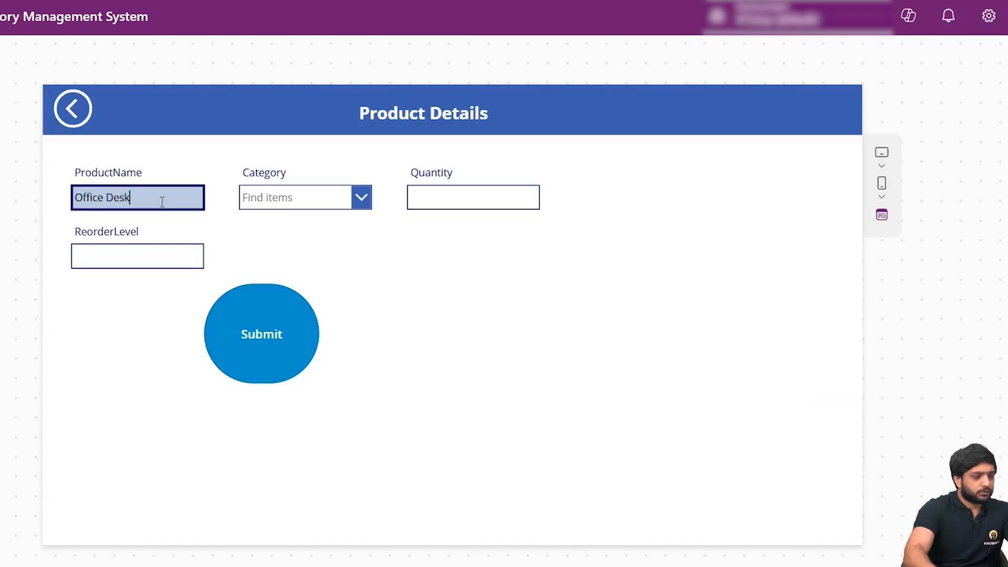
left_click(305, 198)
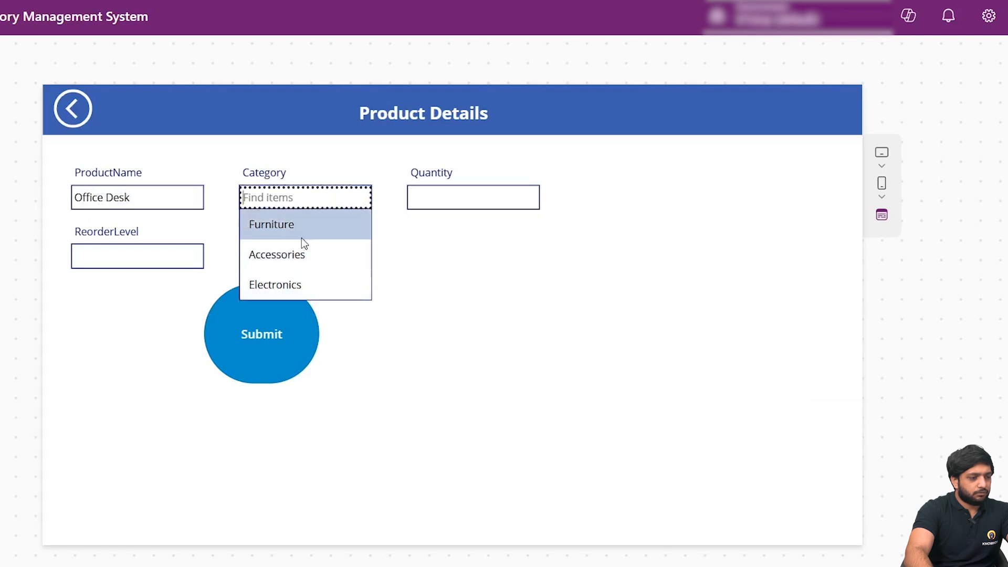
left_click(302, 238)
left_click(499, 200)
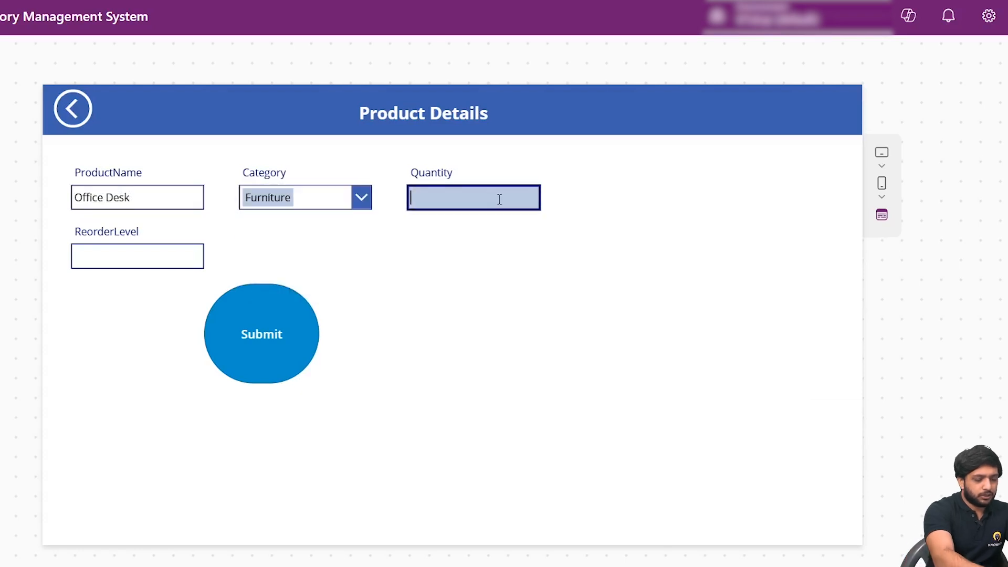
type("5")
left_click(120, 256)
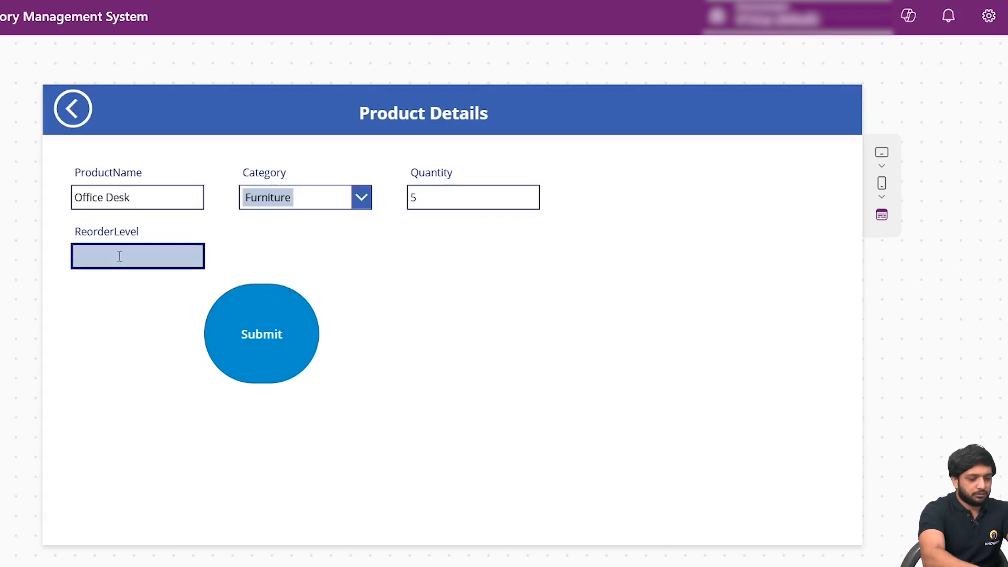
type("2")
left_click(299, 316)
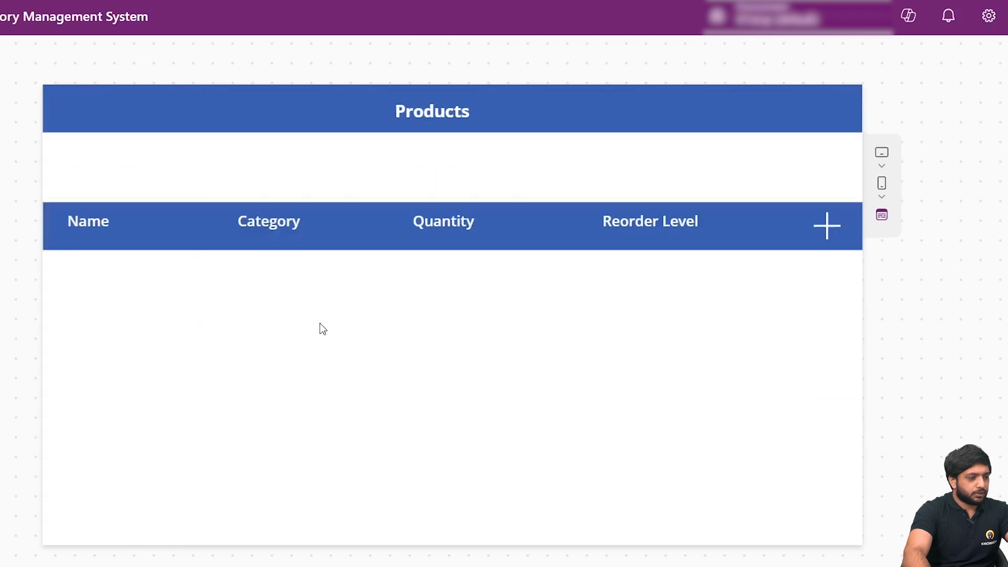
- Add and submit a new product named Laptop Bag with category Accessories, quantity 4 and reorder level 4, then exit the app preview
left_click(815, 230)
left_click(146, 199)
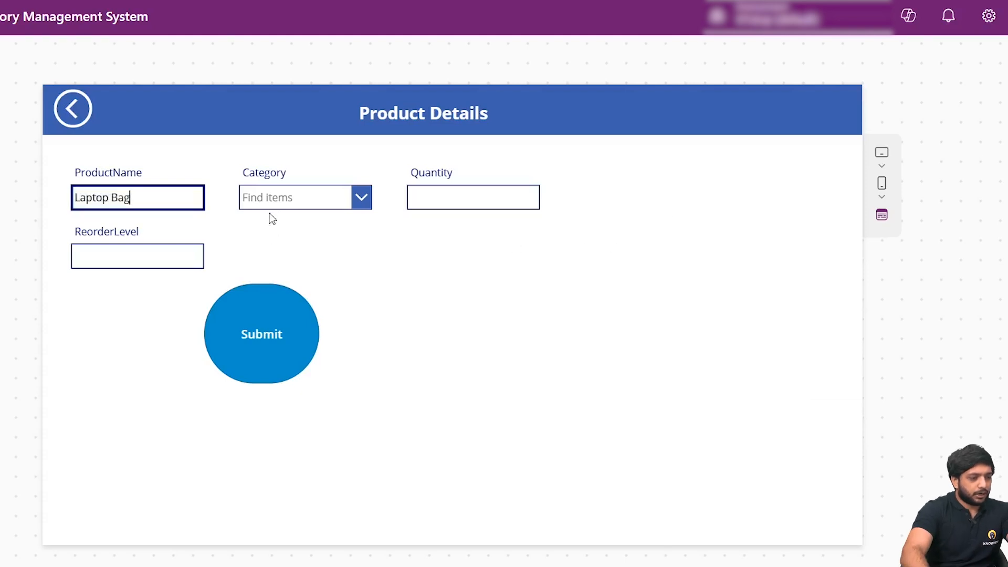
left_click(286, 197)
left_click(300, 254)
left_click(526, 189)
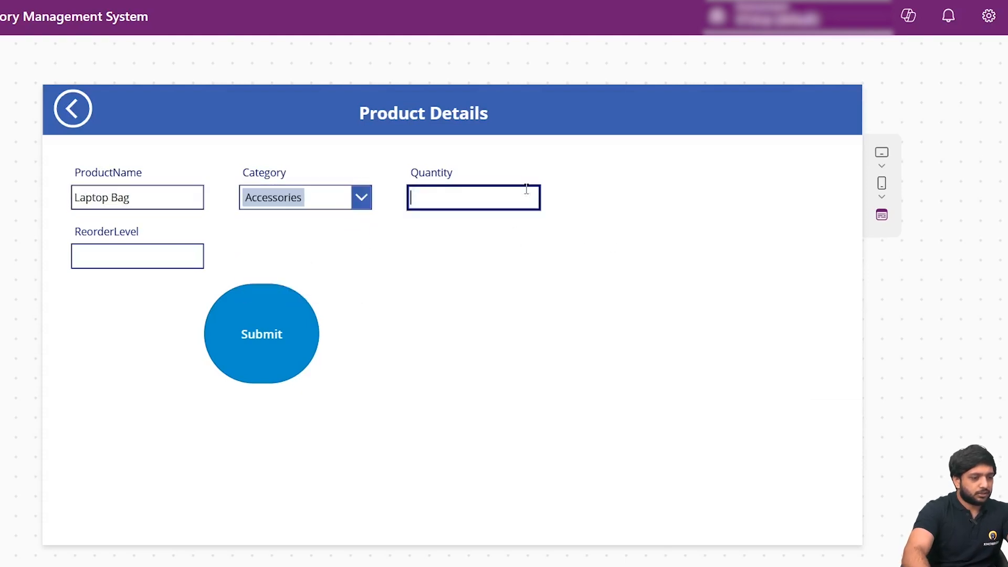
type("4")
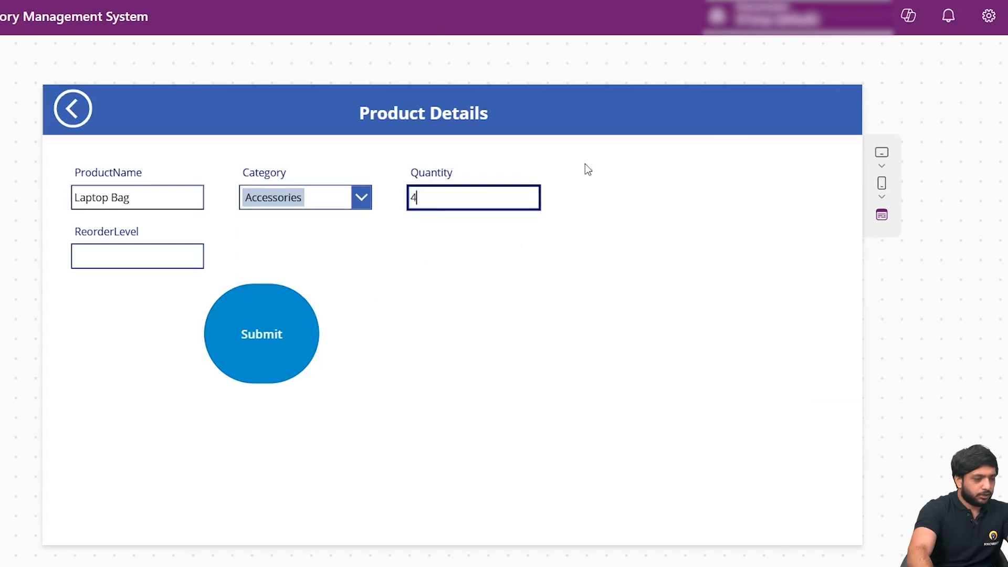
left_click(160, 257)
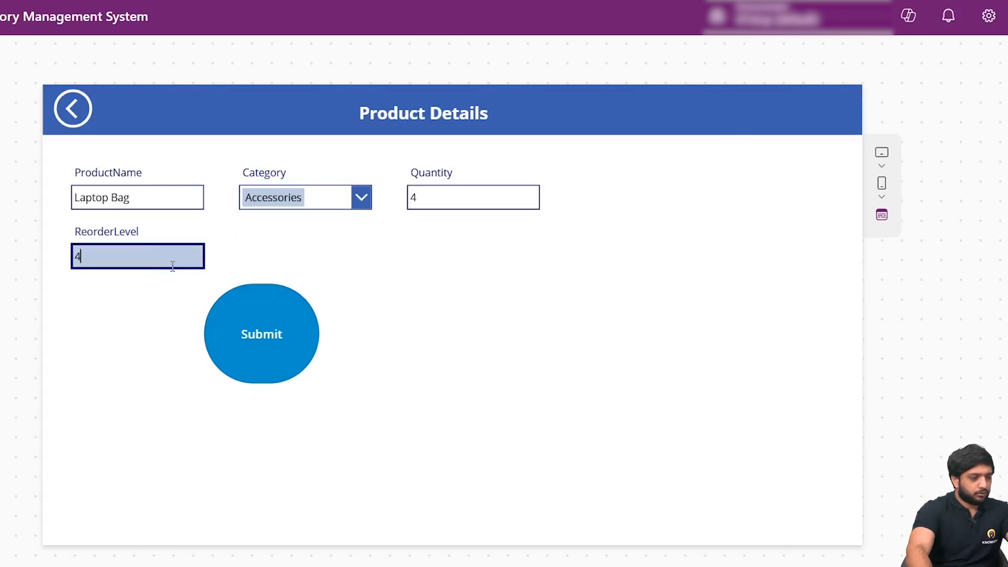
type("4")
left_click(260, 320)
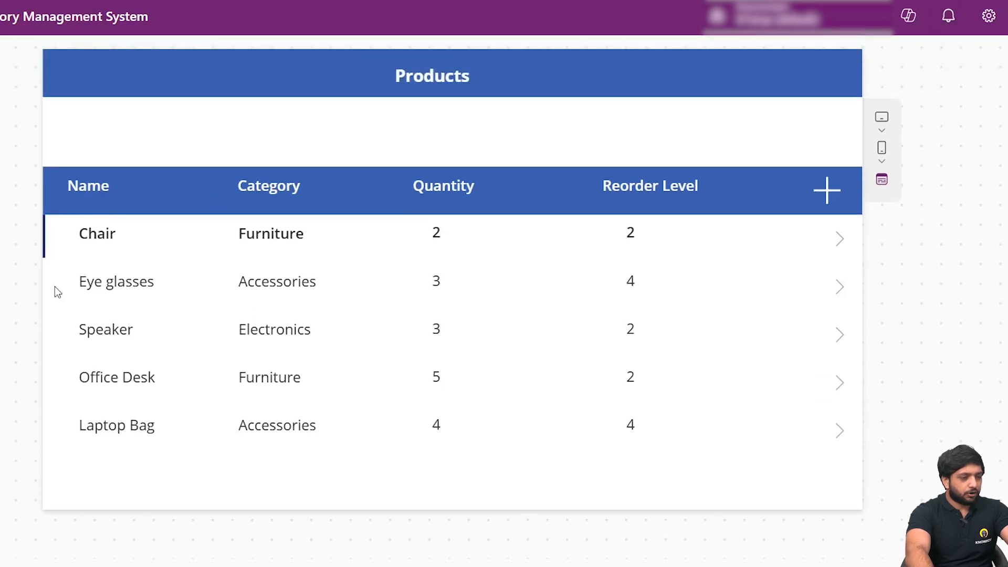
scroll(452, 284, "up", 1)
key("Escape")
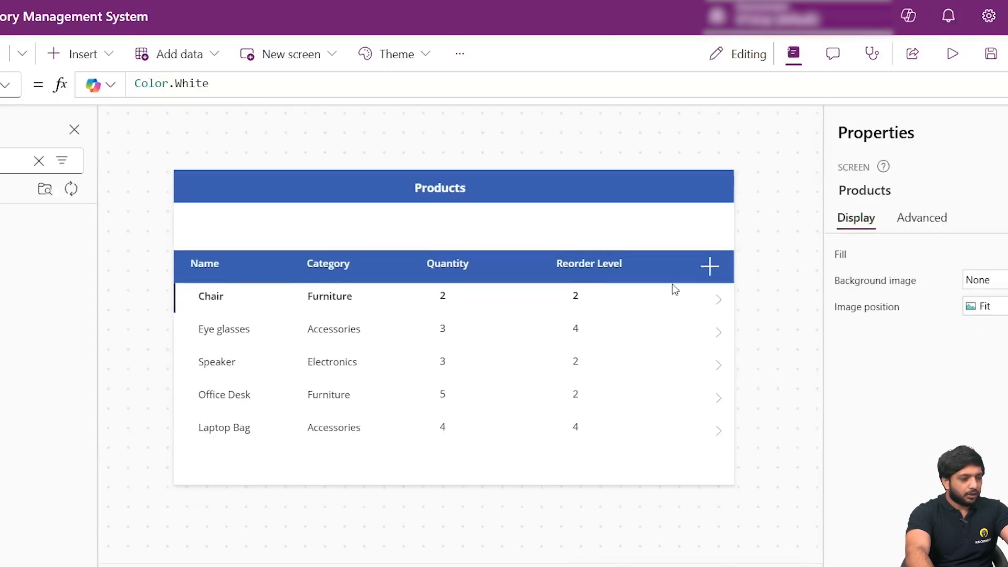
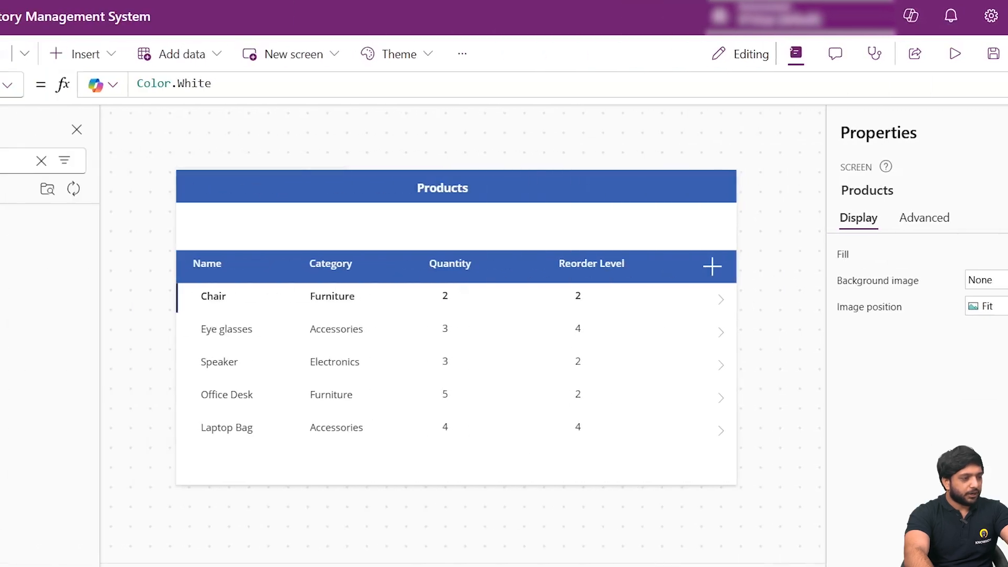
- Insert a Drop down control, 200 wide, in the blank band above the gallery headings at about X 1043, Y 114
double_click(131, 159)
type("Drod")
key("BackSpace")
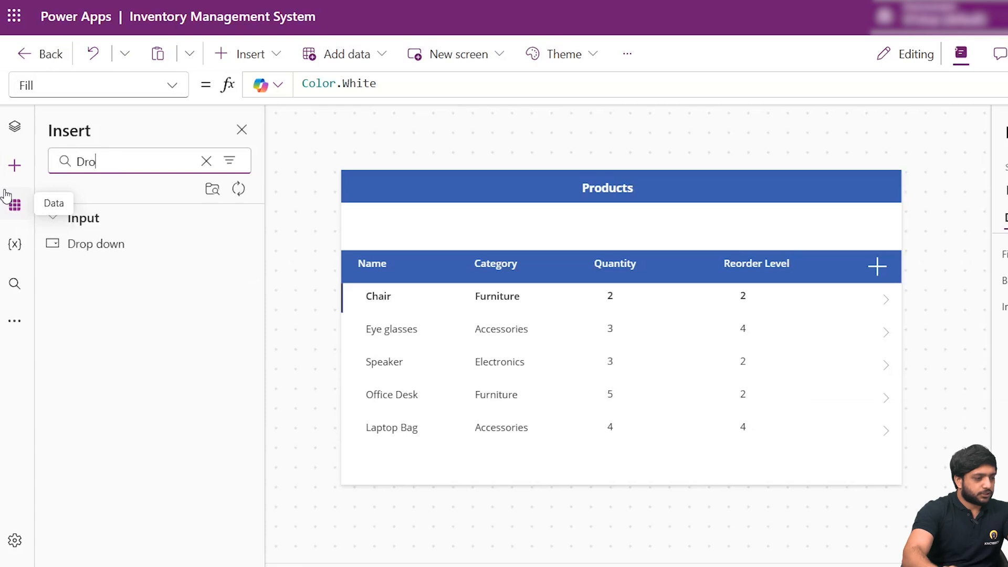
left_click(92, 246)
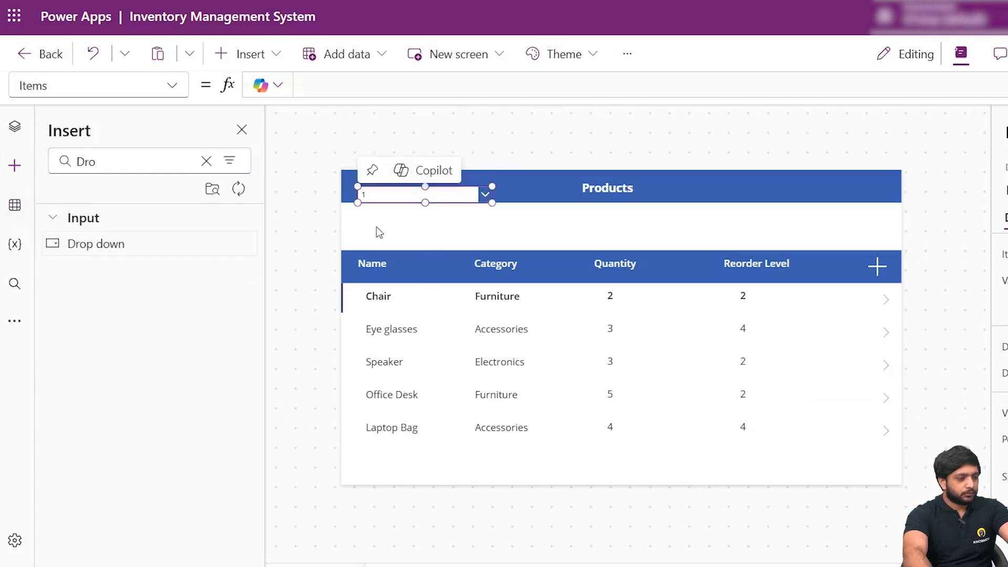
left_click_drag(401, 195, 792, 228)
left_click_drag(886, 212, 808, 230)
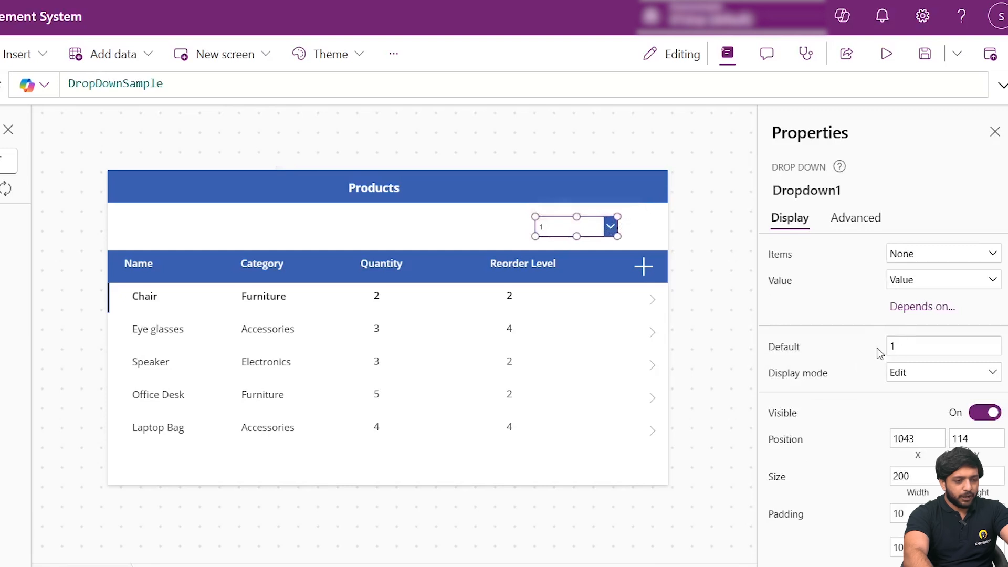
- Replace the drop-down's Items formula with a bracketed list whose first entry is "Accessories"
left_click(780, 258)
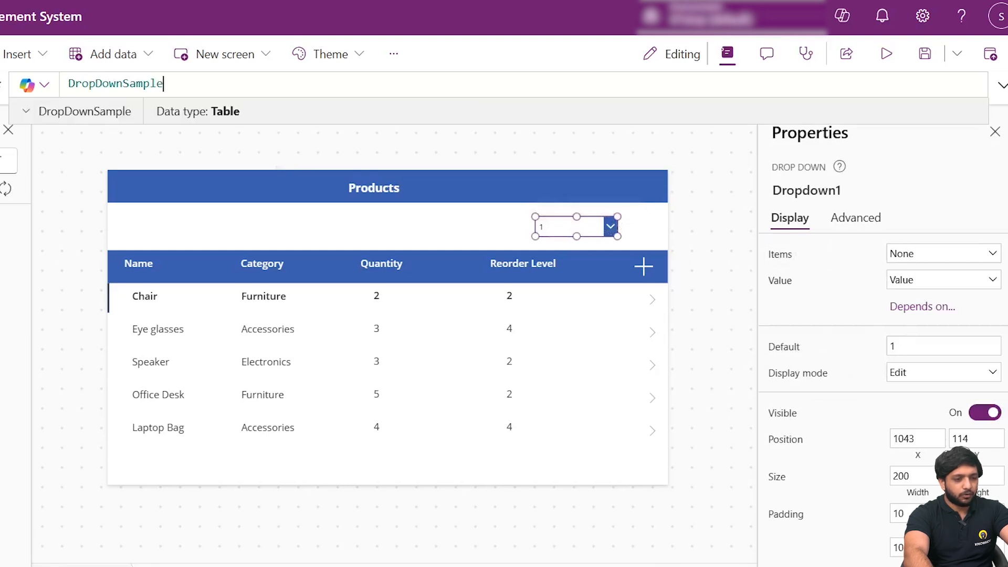
left_click(1002, 85)
left_click(496, 107)
key("ctrl+a")
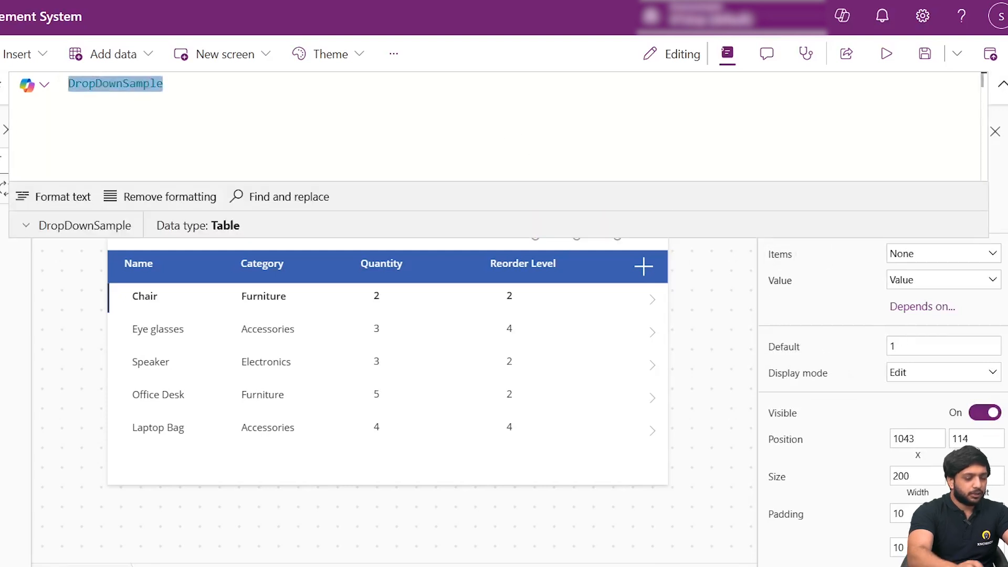
type("[")
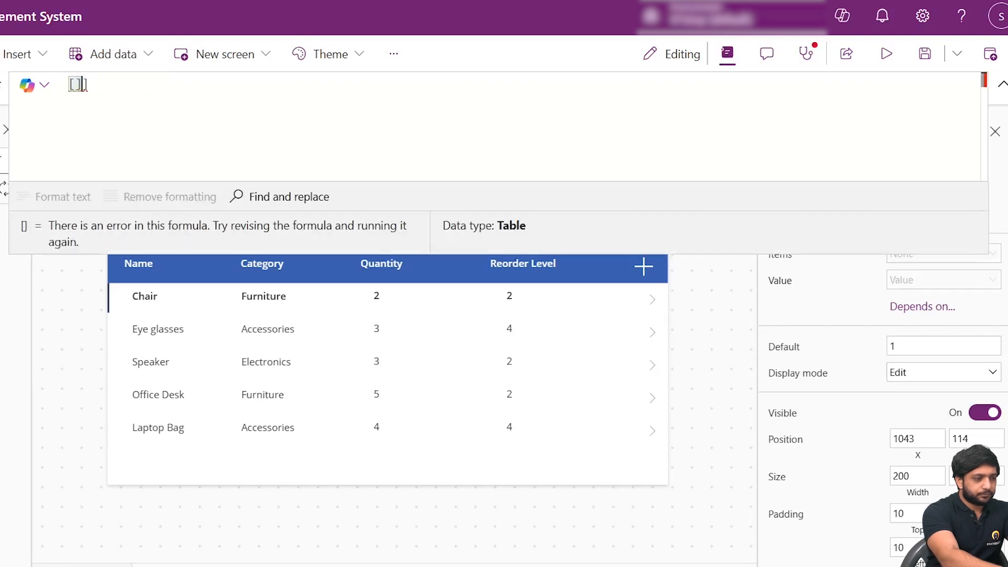
type("\"")
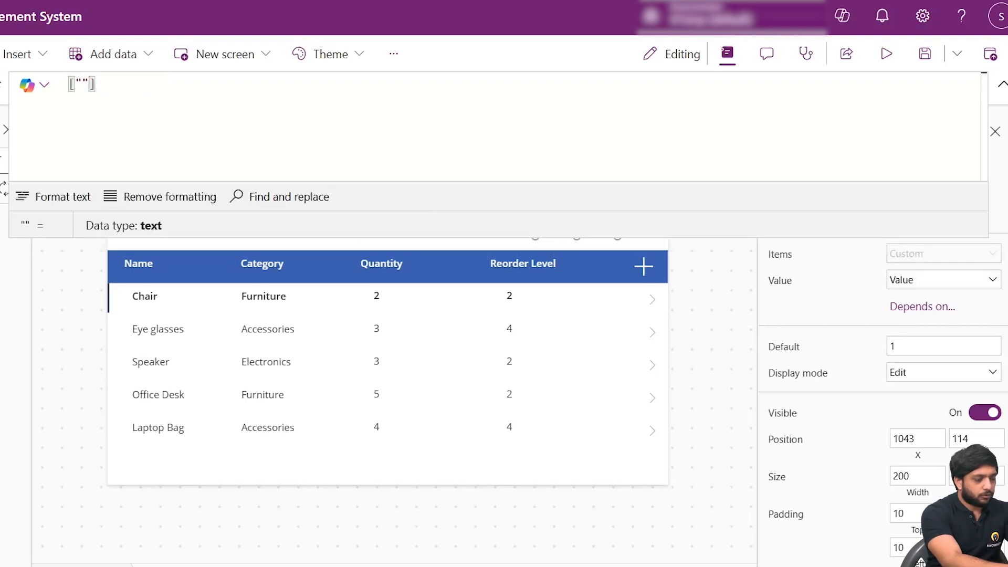
type("Accesspr")
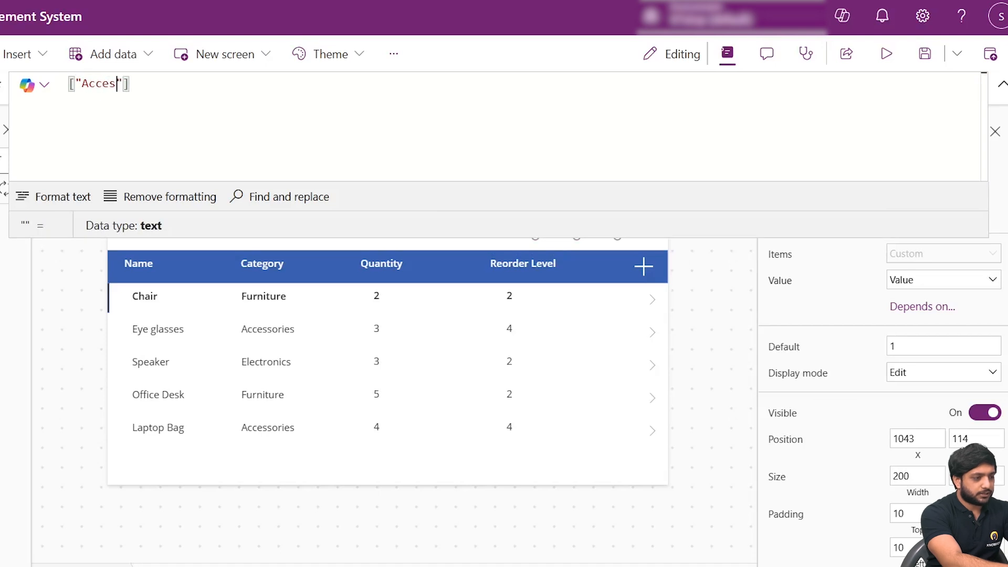
key("BackSpace")
key("BackSpace")
type("ories\"")
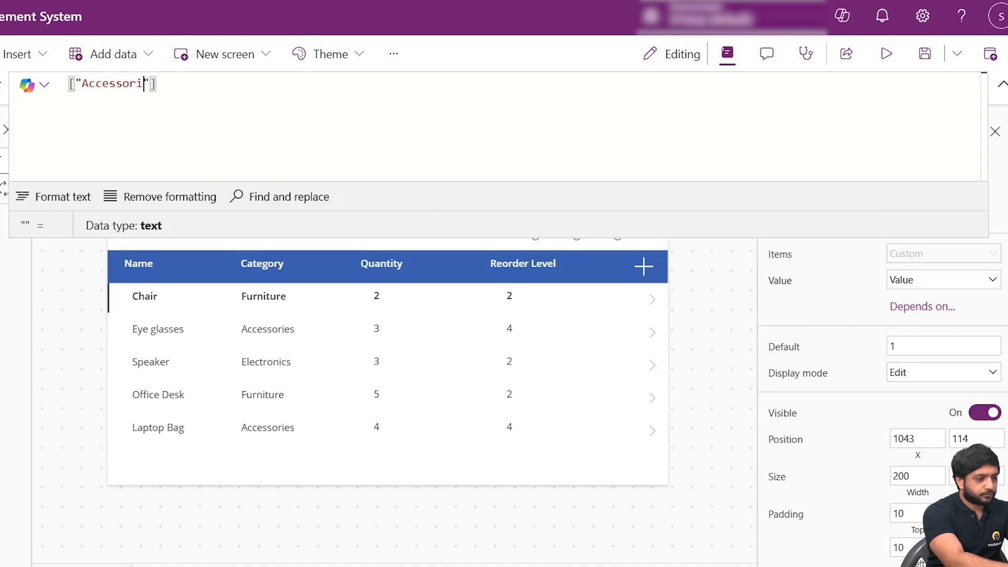
type(",")
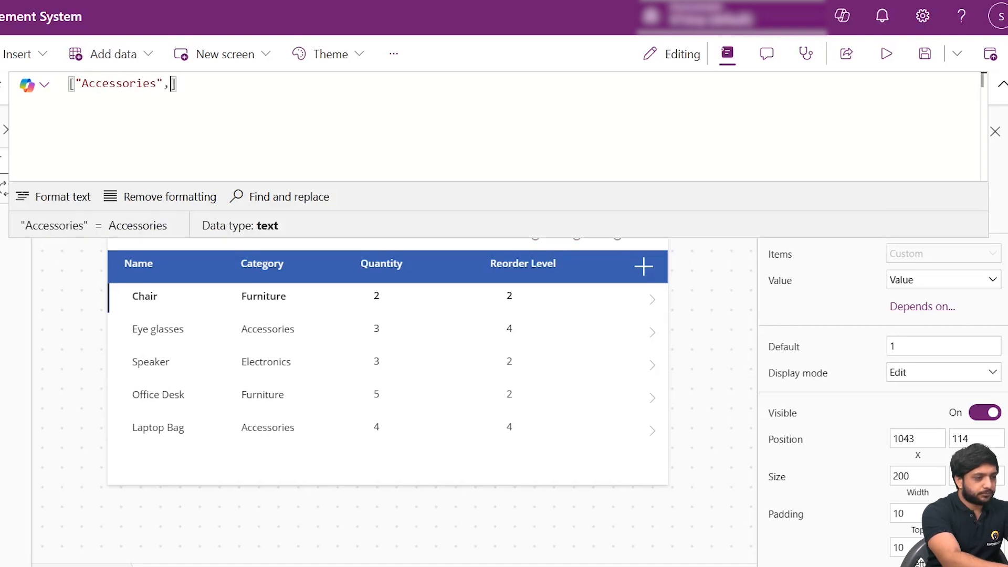
type("Elec")
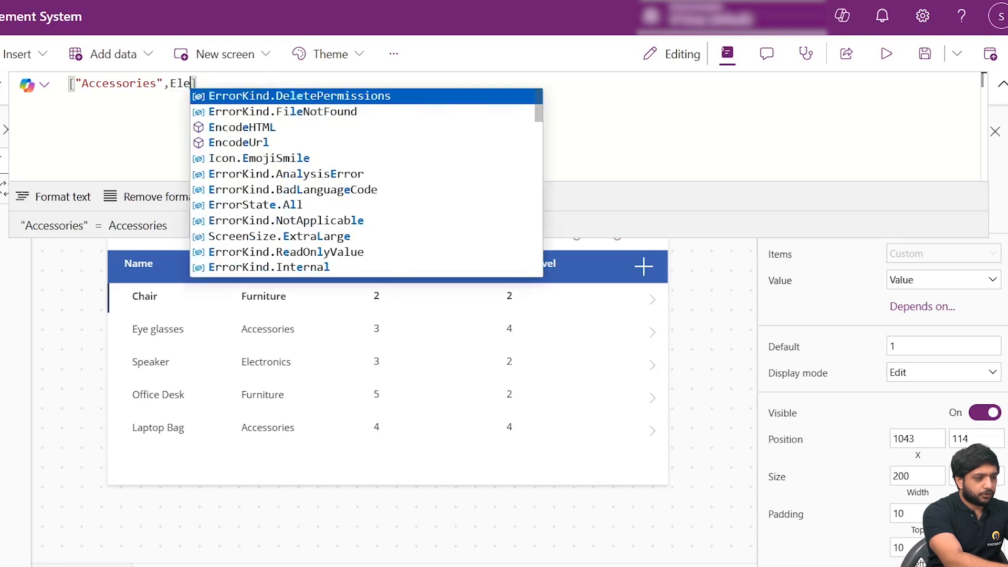
- Add "Electronics" as the second entry of the drop-down's Items list
key("BackSpace")
key("BackSpace")
key("BackSpace")
key("BackSpace")
type("\"\"")
key("Left")
type("Eke")
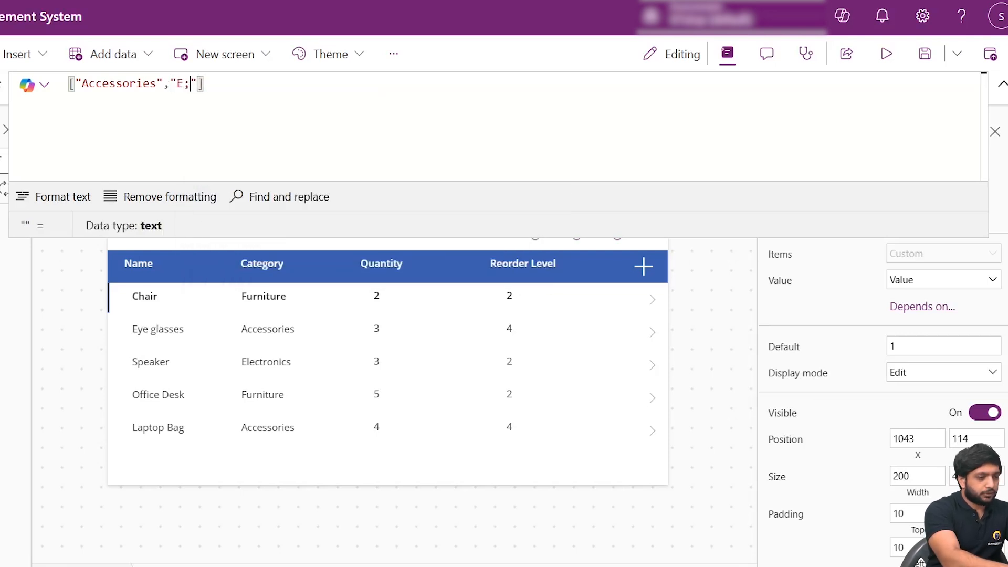
key("BackSpace")
key("BackSpace")
key("BackSpace")
type("Electro")
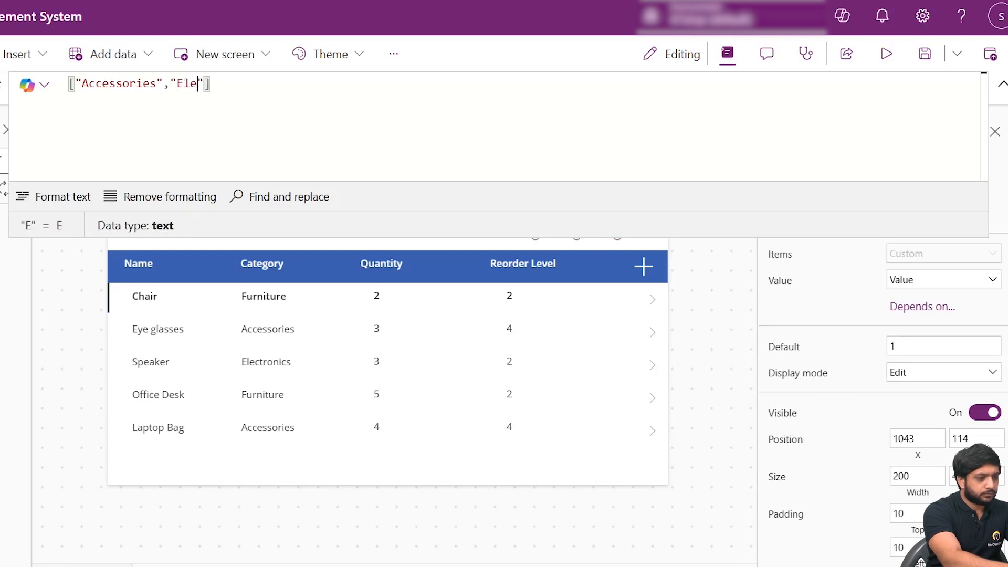
type("n")
key("BackSpace")
type("noce")
key("BackSpace")
key("BackSpace")
key("BackSpace")
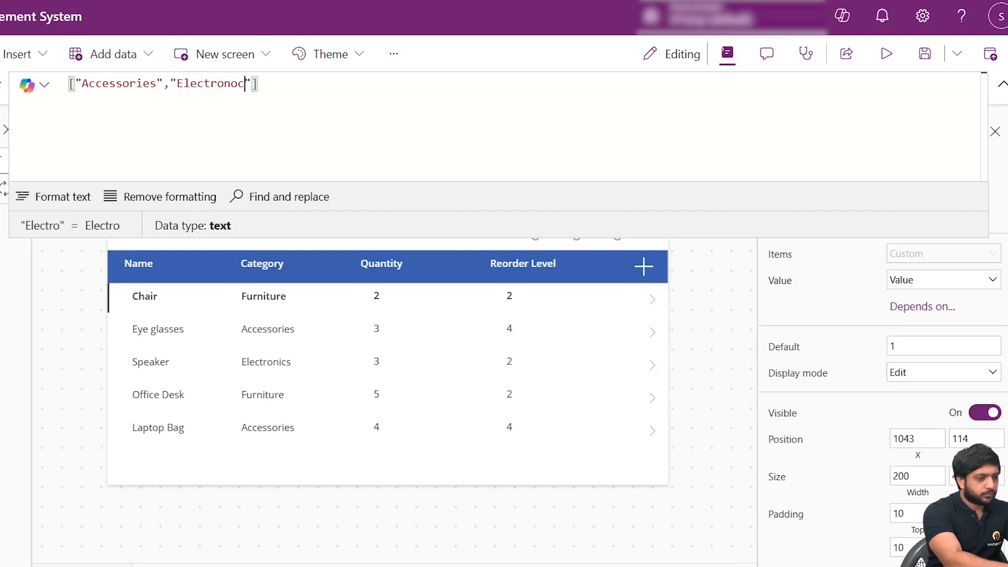
type("ics")
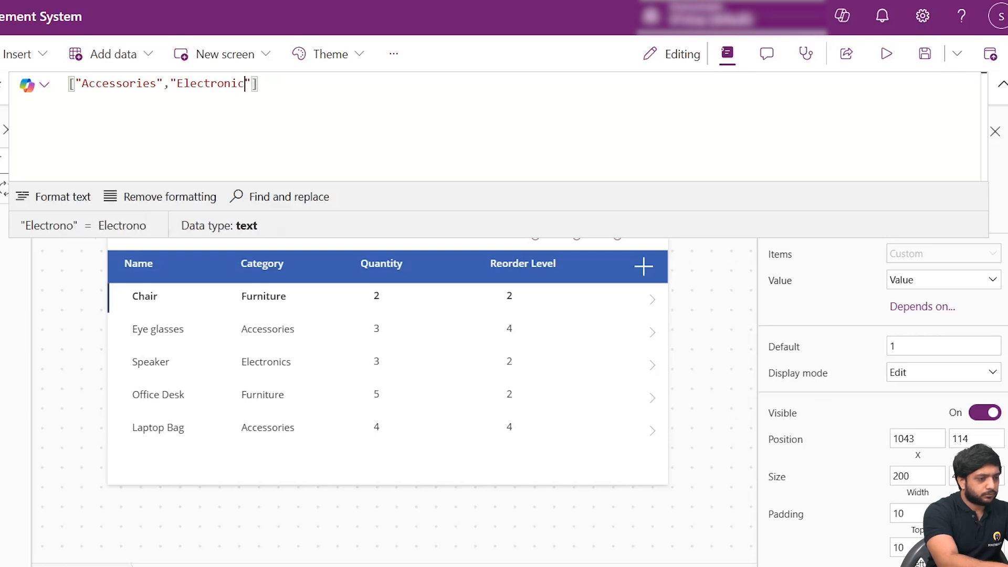
type(",")
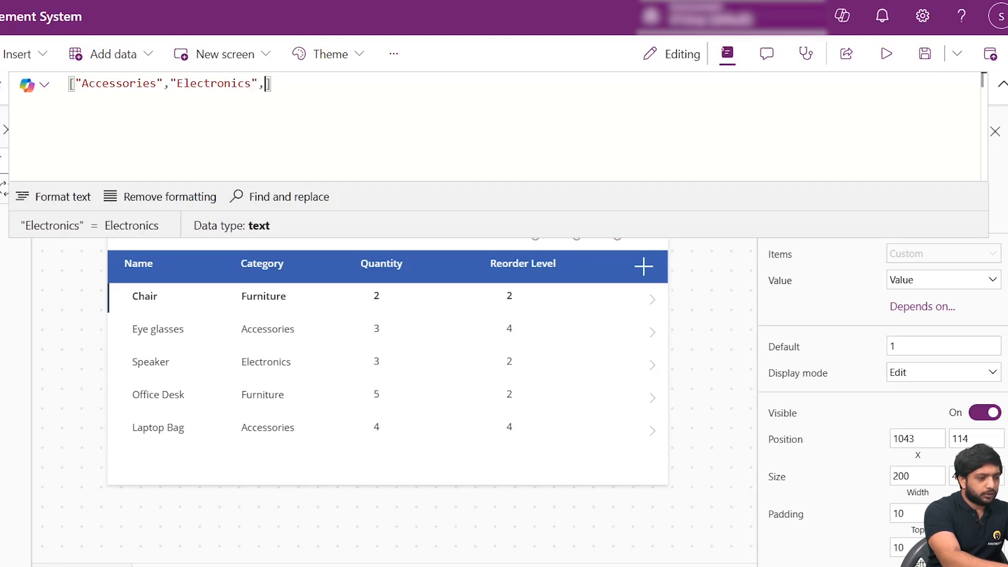
type("Furn")
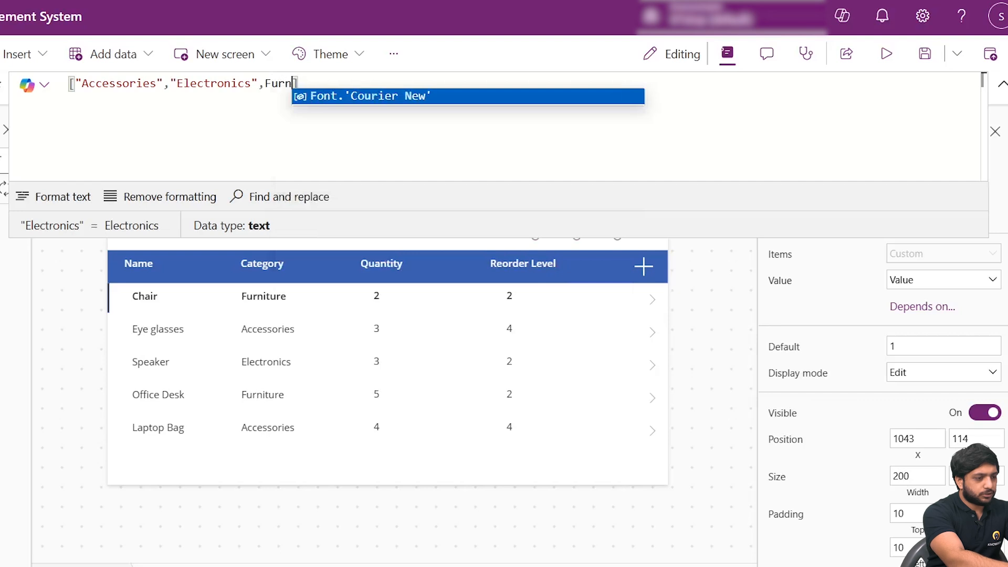
- Add "Furniture" and "All" as the last entries of the drop-down's Items list and close the expanded formula editor
key("BackSpace")
key("BackSpace")
key("BackSpace")
key("BackSpace")
type("\"")
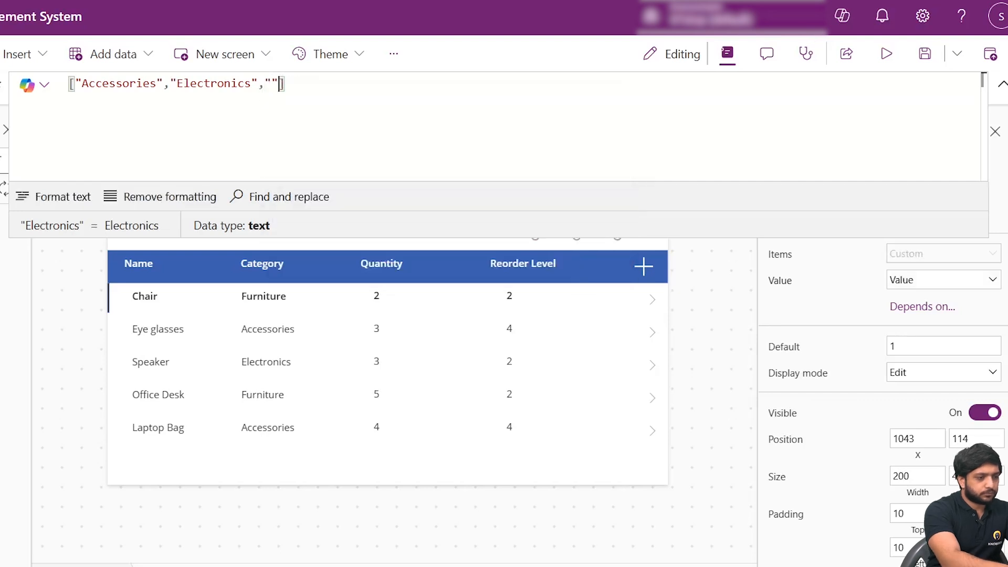
type("Fur")
key("BackSpace")
key("BackSpace")
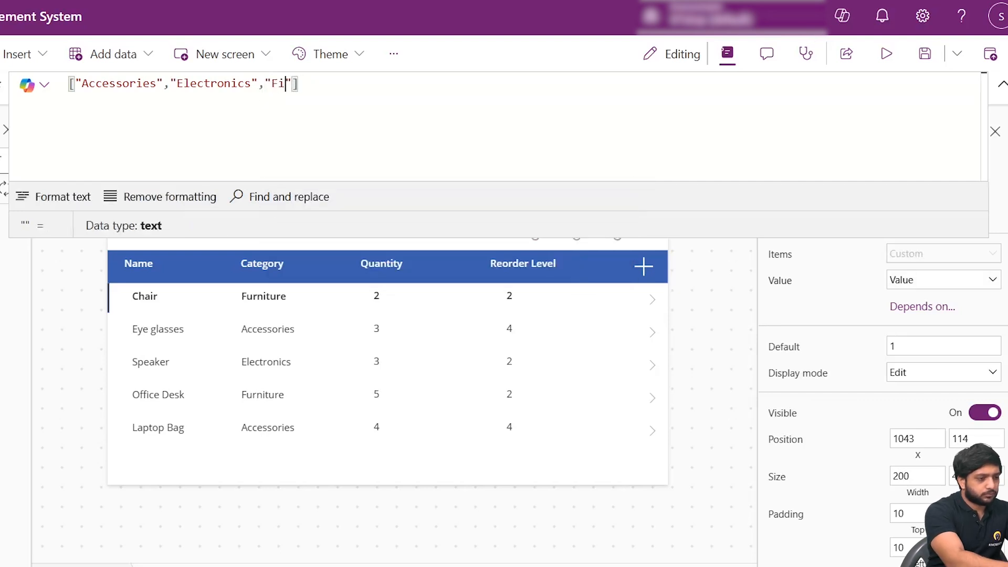
type("urnit")
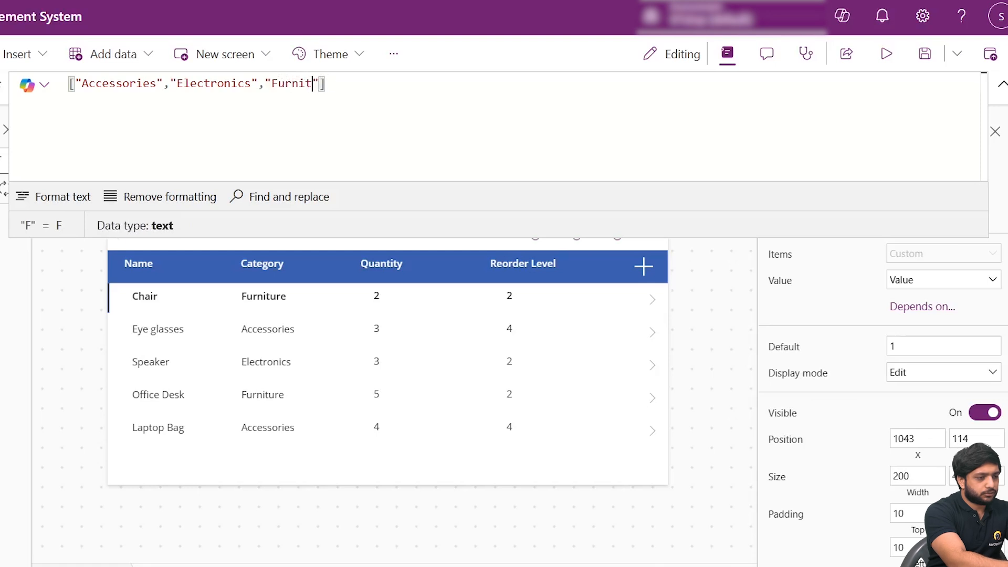
type("ure\",\"All")
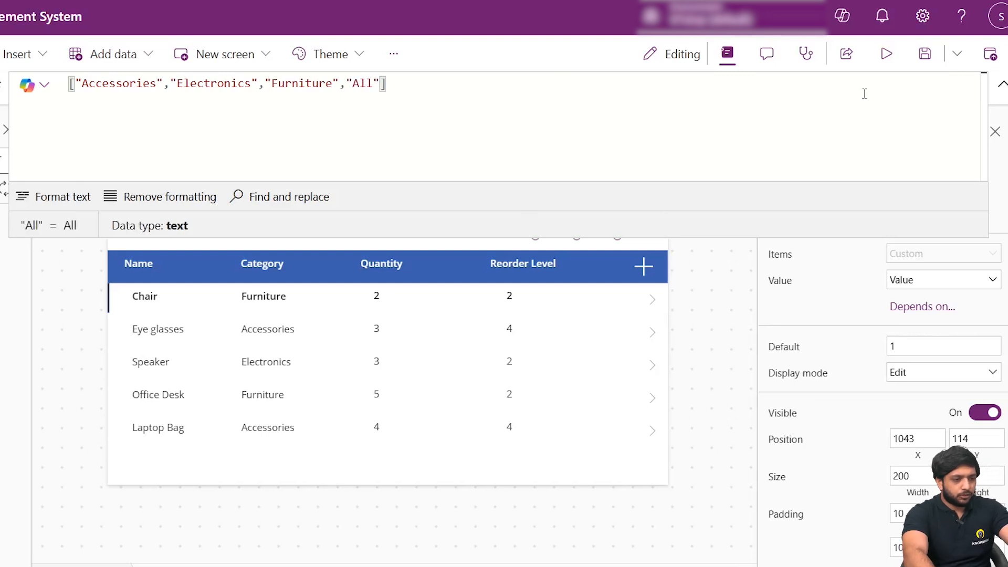
left_click(1002, 85)
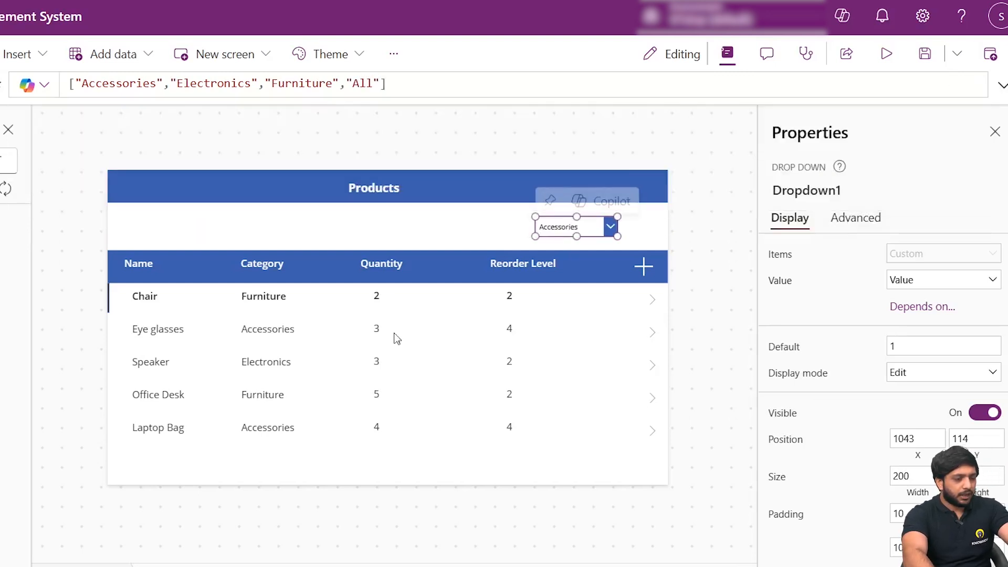
left_click(691, 230)
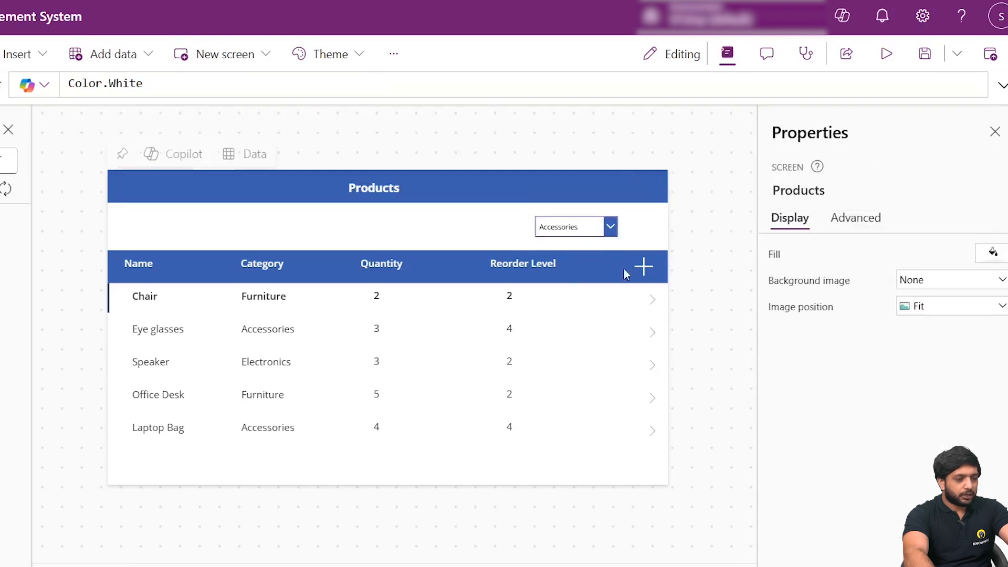
- Begin wrapping the Products gallery's Inventory source in a Filter function in its Items formula
left_click(587, 341)
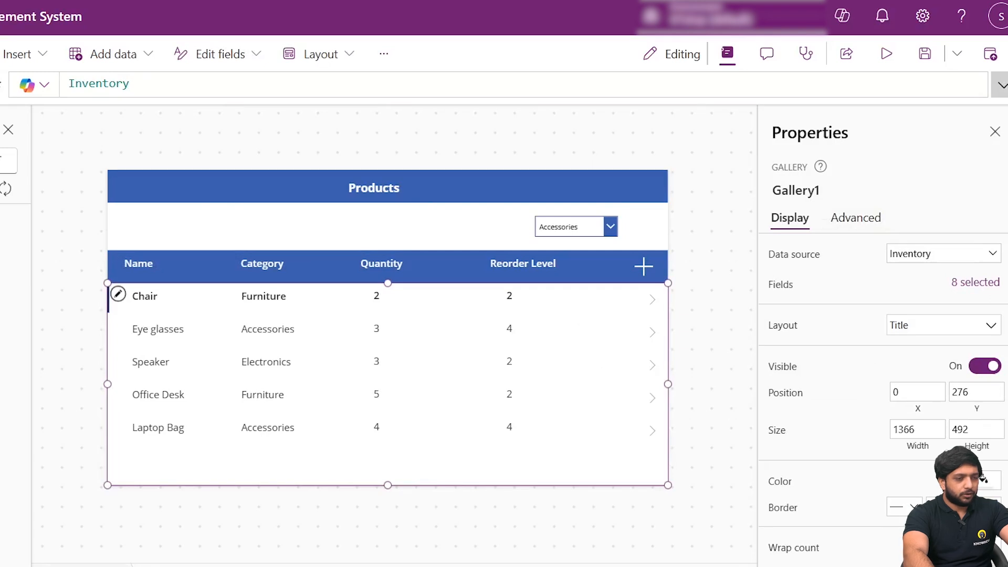
left_click(1002, 85)
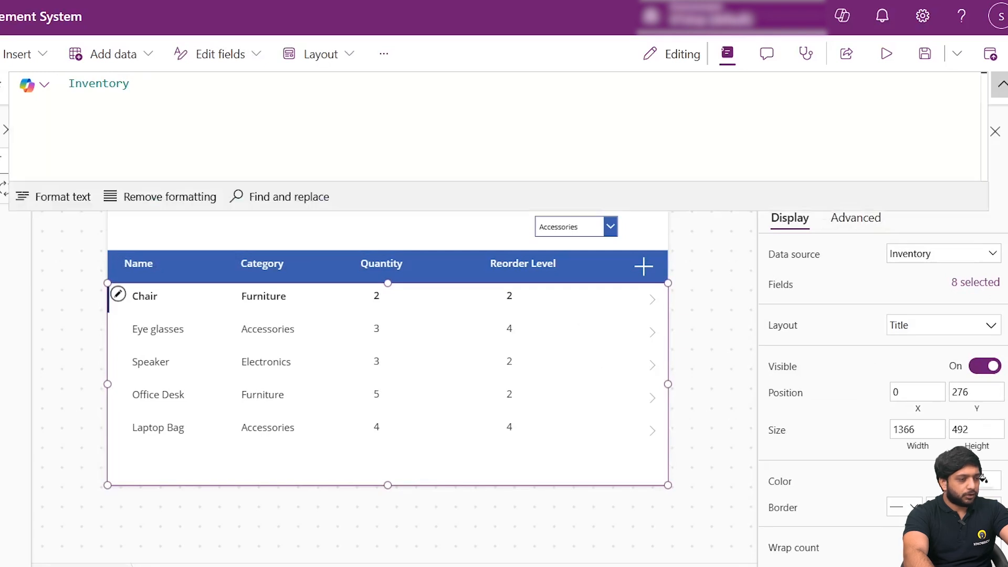
left_click(84, 101)
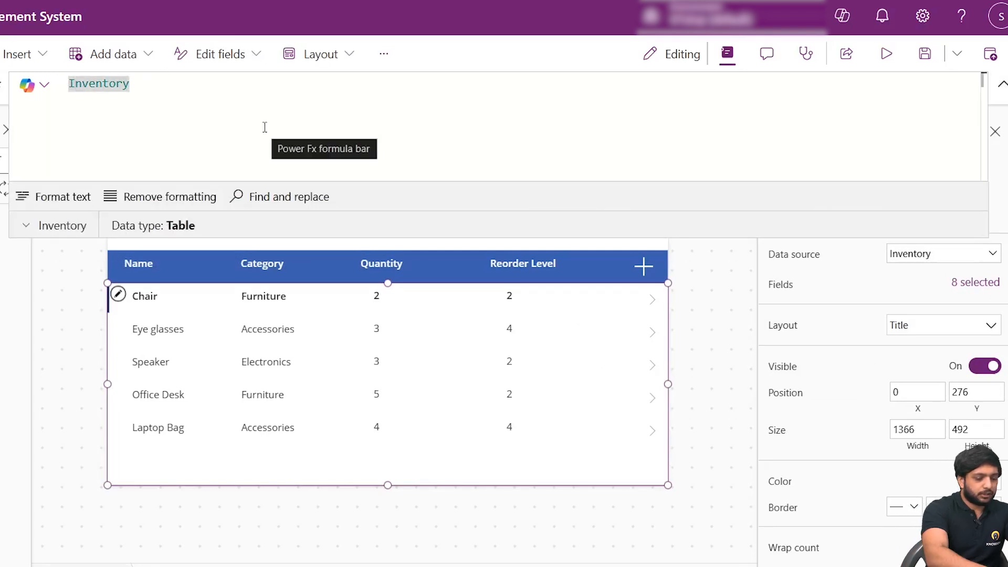
type("fi")
key("BackSpace")
key("BackSpace")
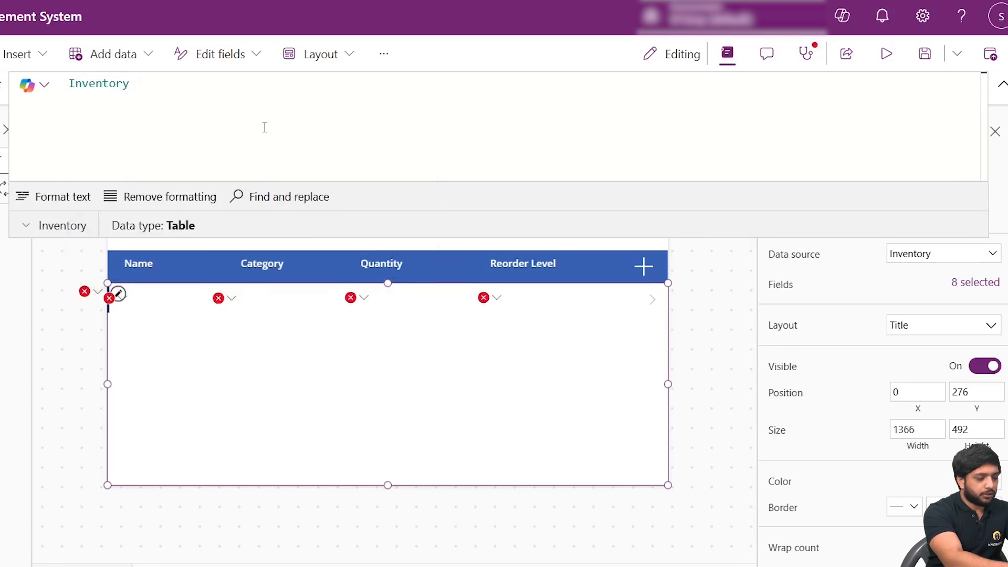
type("f")
key("BackSpace")
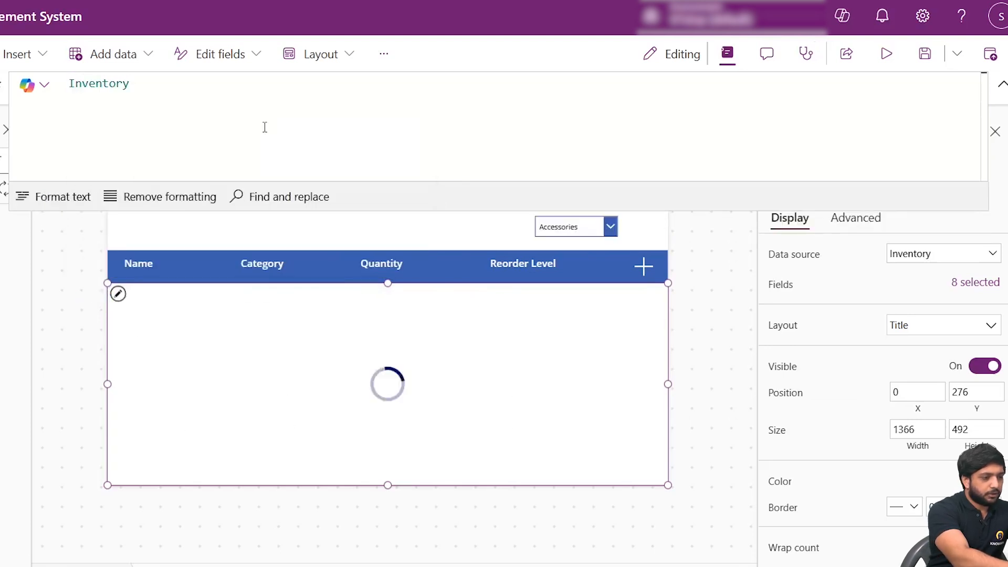
type("(")
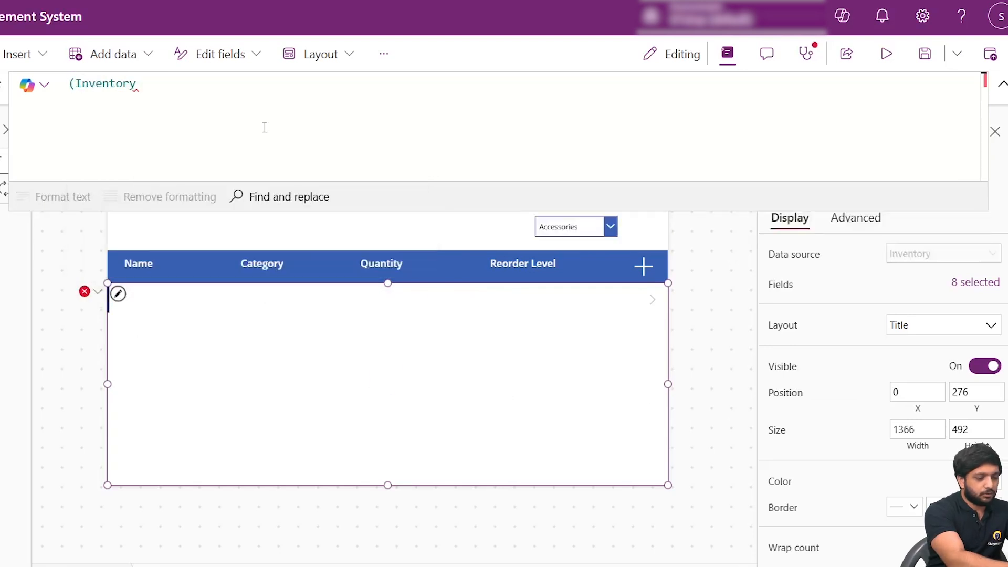
type("Filter")
- Complete the gallery's Filter with the condition Category.Value=Dropdown1.Selected.Value and format the formula text
key("End")
type(",Cate")
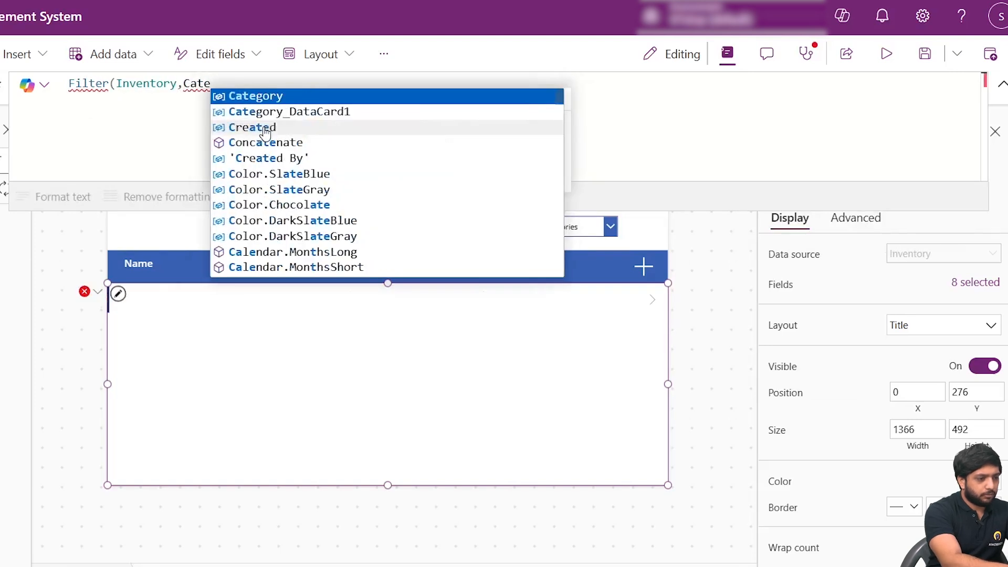
key("Tab")
type(".Value")
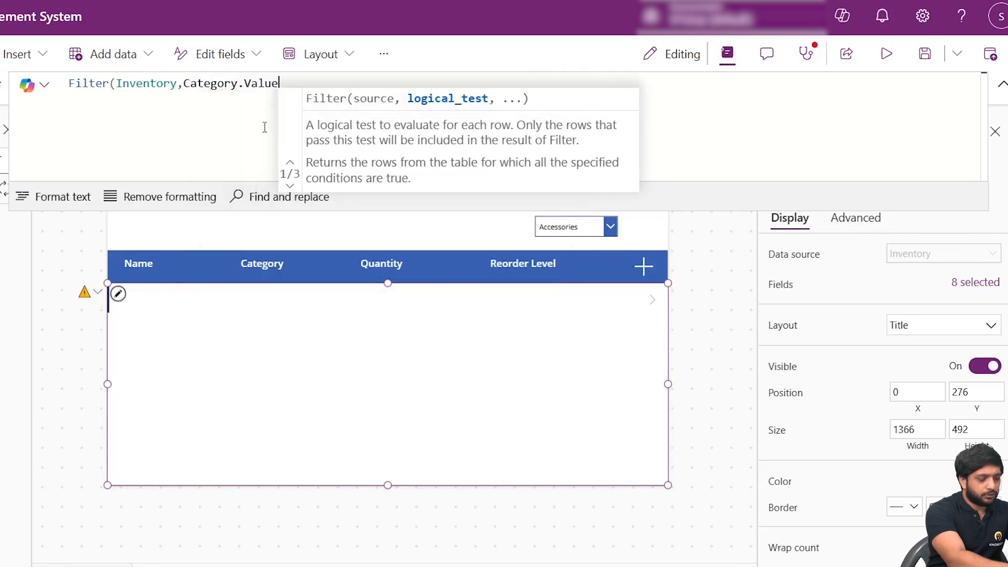
type("=")
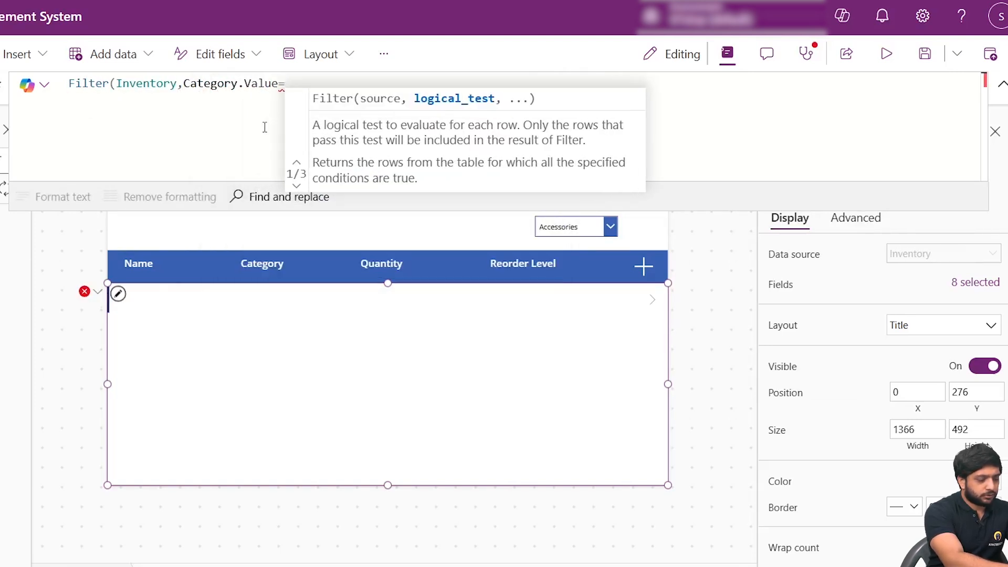
type("Dro")
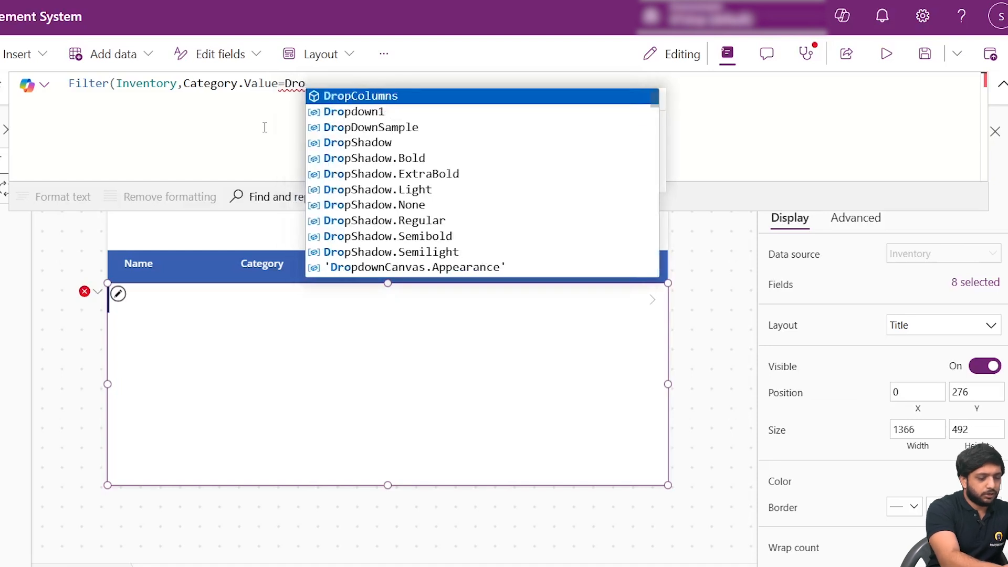
key("Down")
key("Tab")
type(".Seke")
key("BackSpace")
key("BackSpace")
type("lected.Value)")
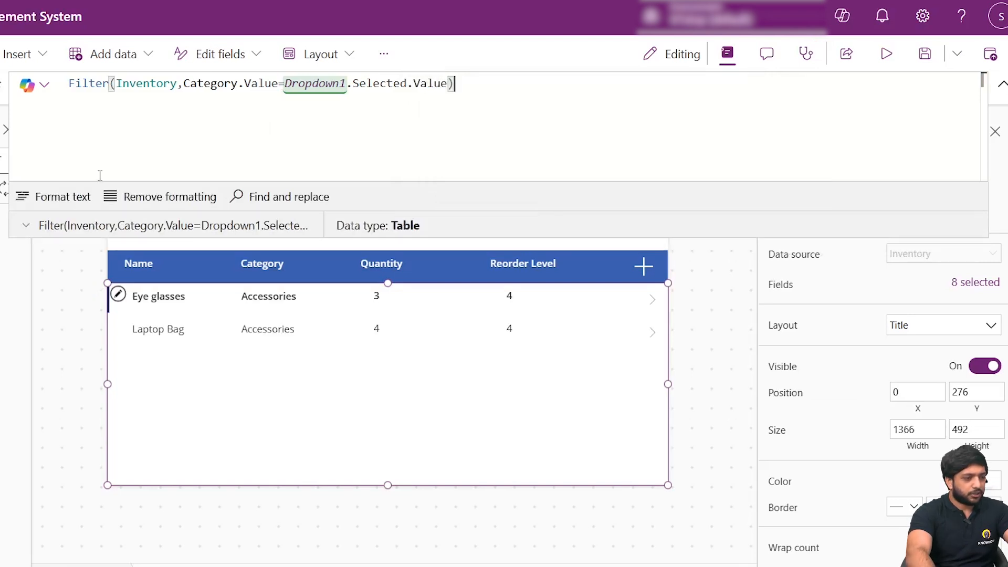
left_click(33, 197)
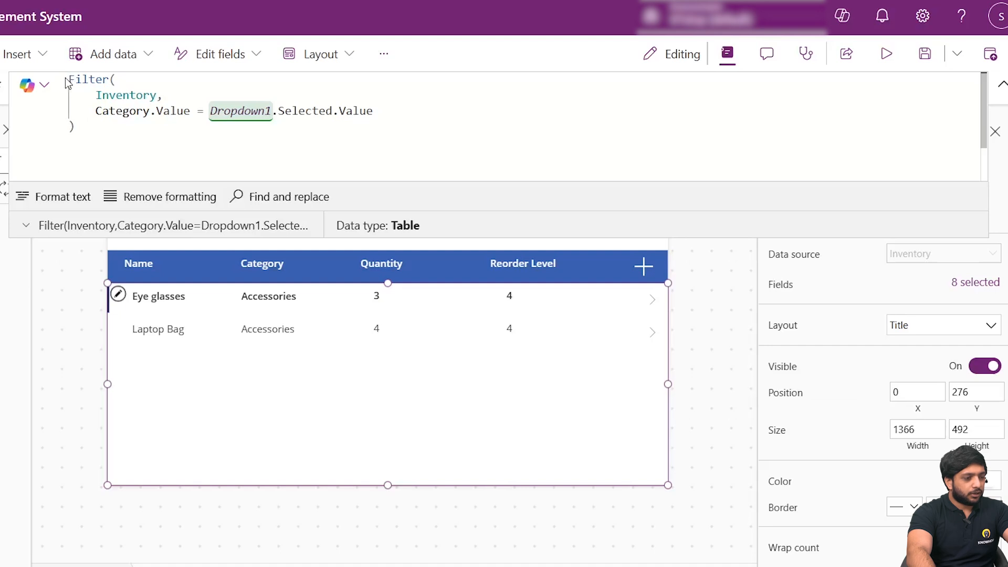
- Begin wrapping the Filter expression in an If function in the gallery's Items formula, leaving the first argument open for a condition
left_click(72, 82)
type("(")
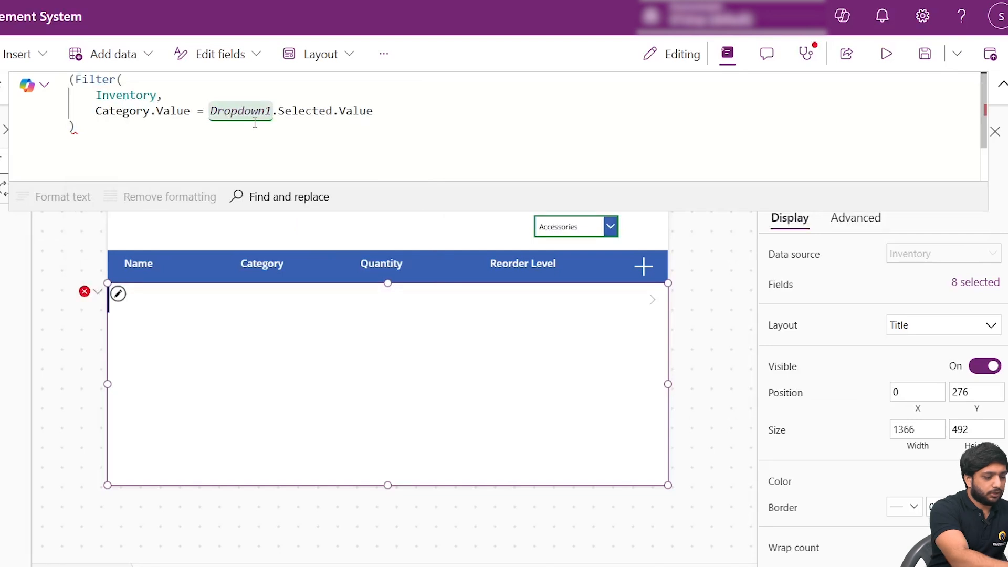
type("If")
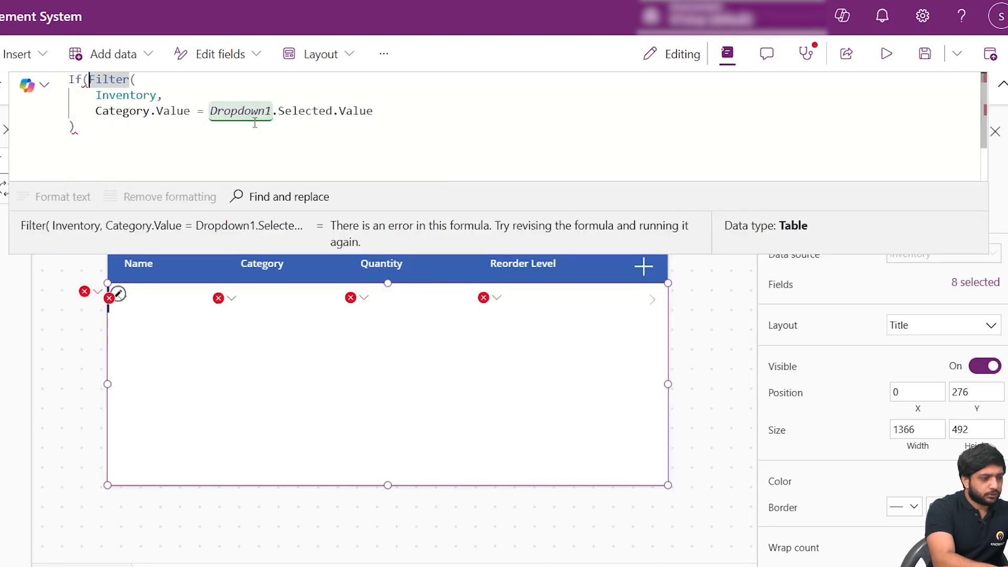
type(",")
key("Left")
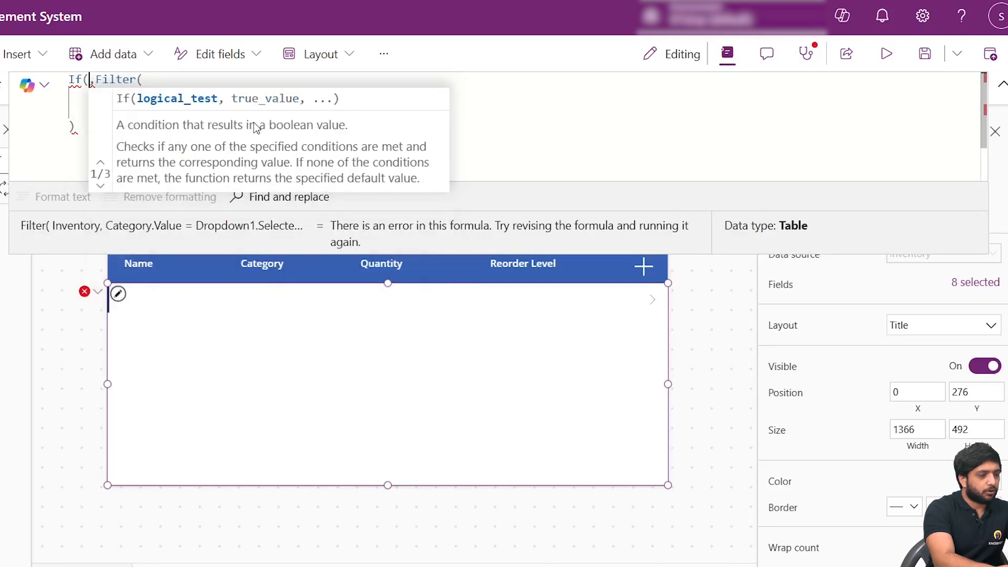
- Enter Dropdown1.Selected.Value as the start of the If function's logical test
type("Dro")
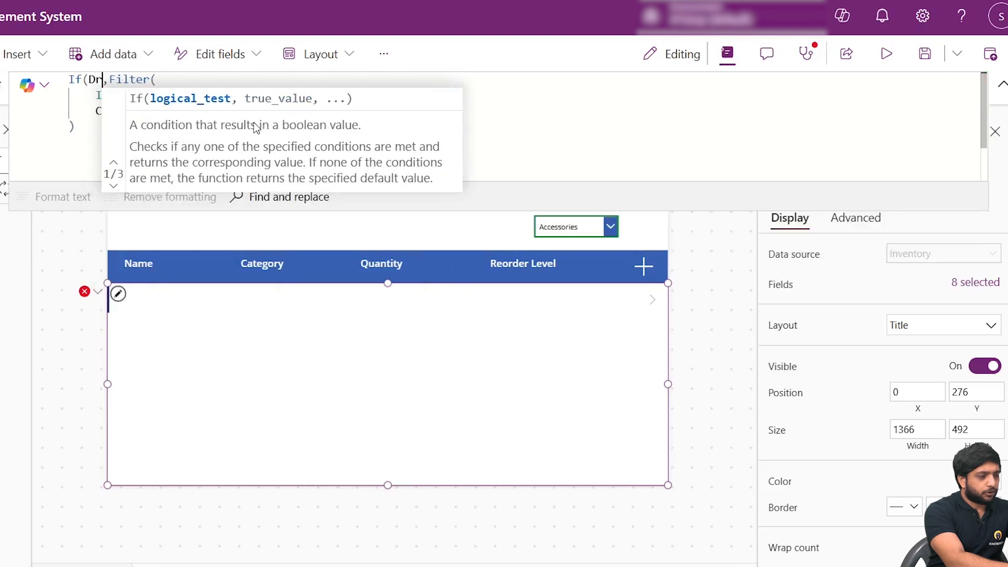
key("Down")
key("Tab")
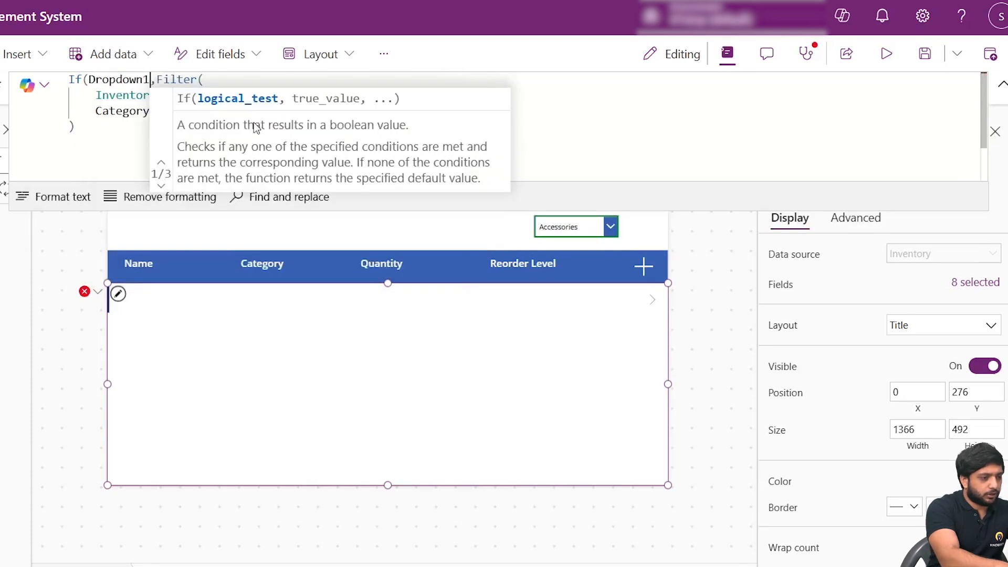
type(".Sle")
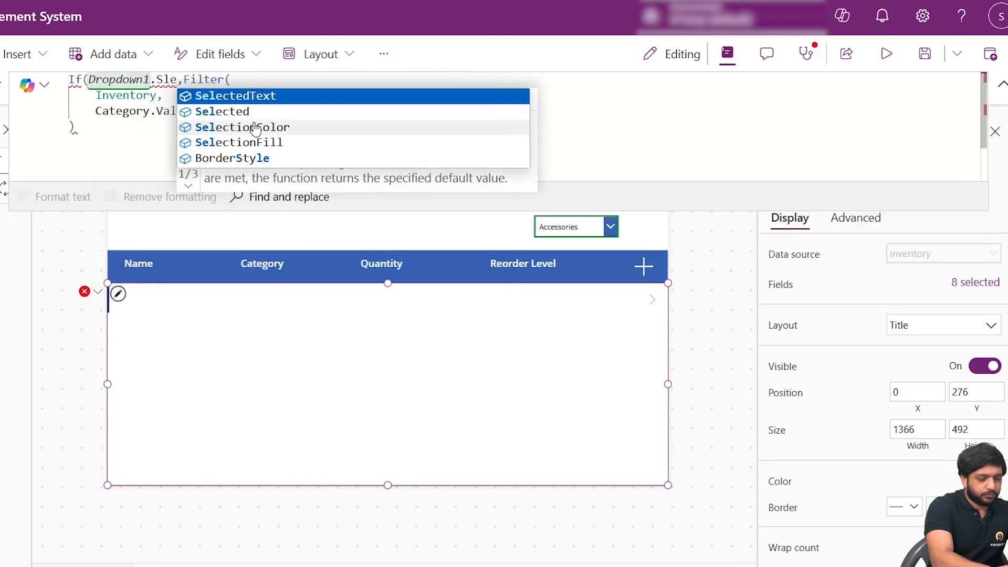
key("Down")
key("Tab")
type(".Va")
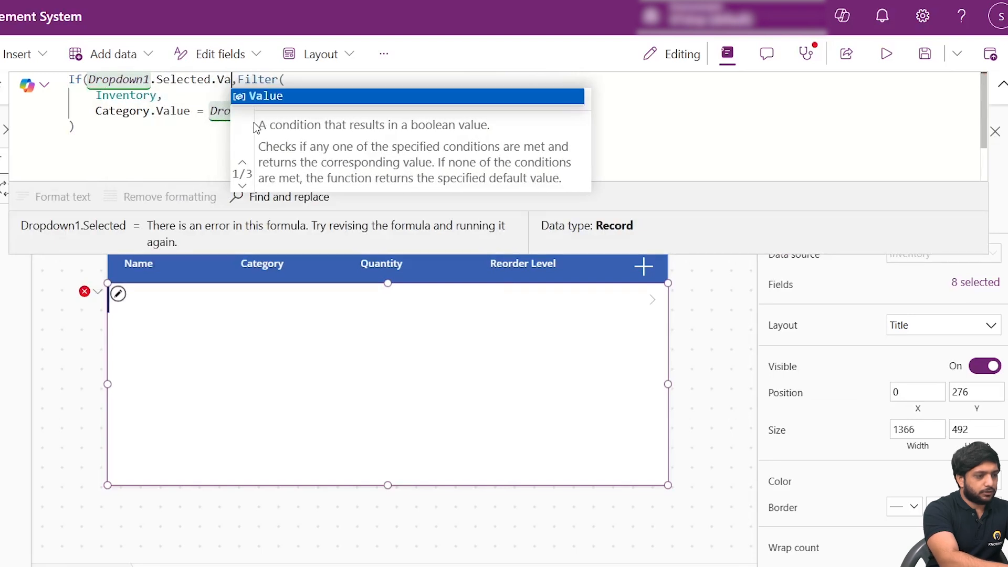
key("Tab")
- Complete the logical test by comparing the drop-down's selected value with "All"
type("=")
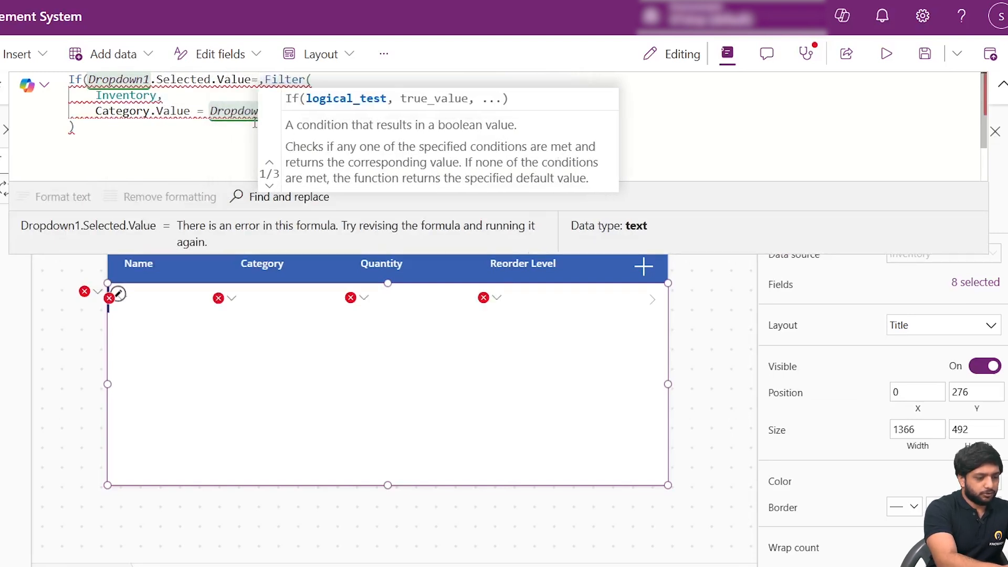
type("All")
key("BackSpace")
key("BackSpace")
key("BackSpace")
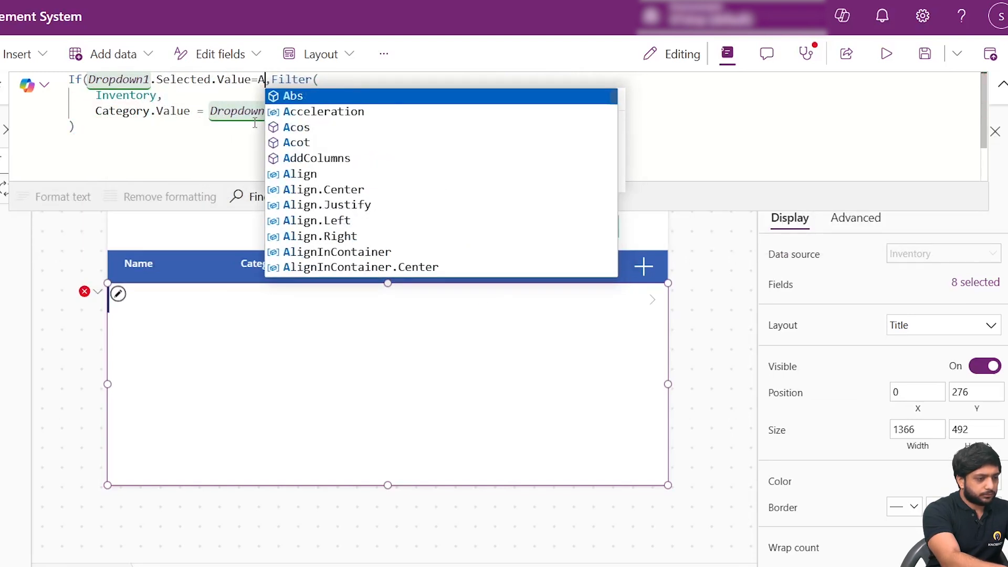
type("\"All")
key("Right")
key("Right")
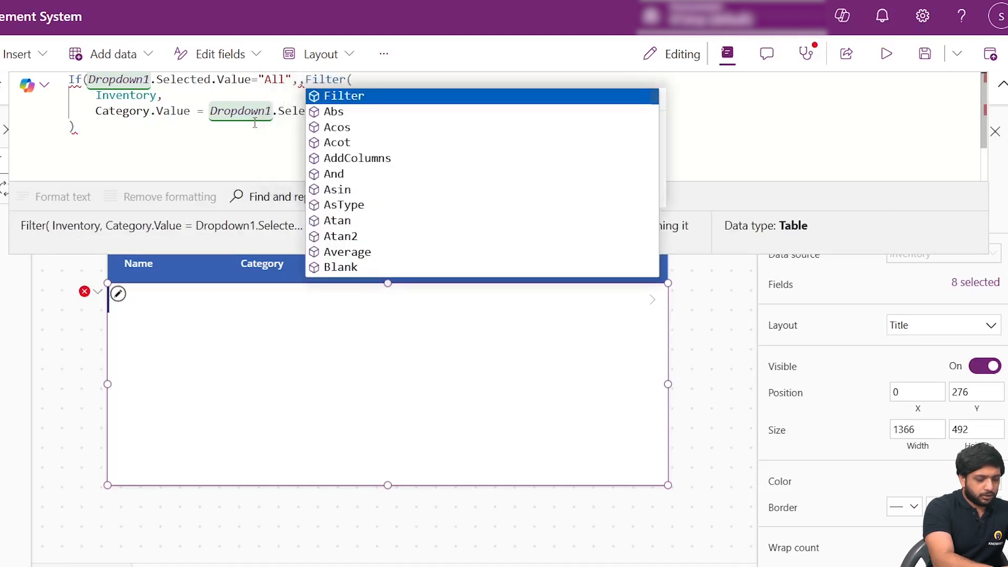
- Set Inventory as the If function's true result, close its parenthesis, then format the formula text and collapse the editor
type(",")
key("Left")
type("Inventory")
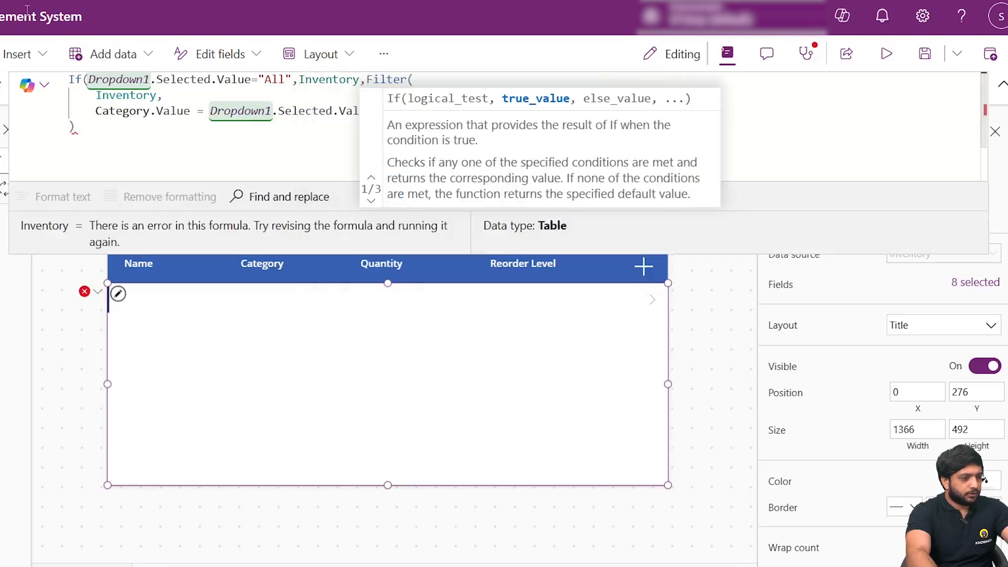
left_click(139, 125)
key("Return")
type(")")
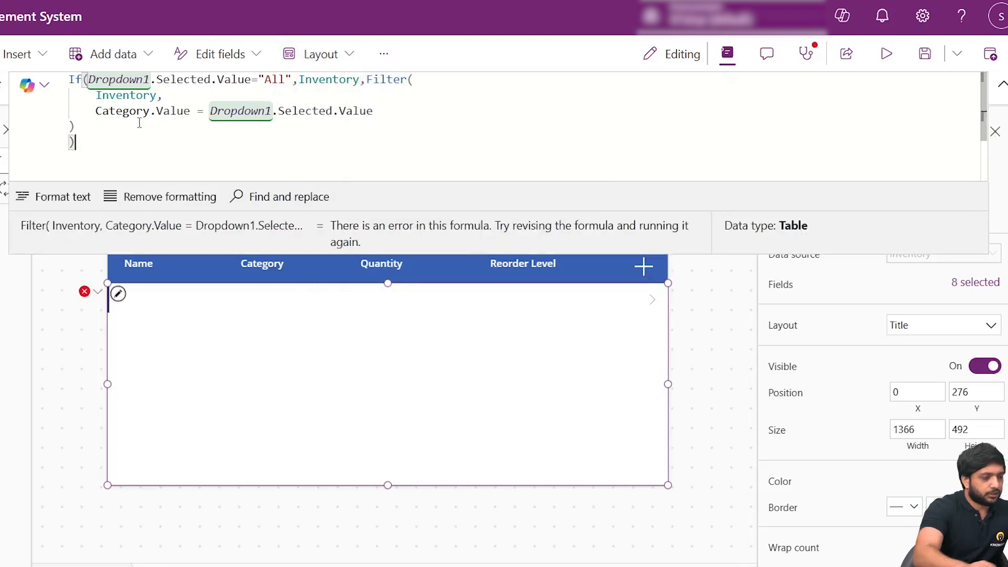
left_click(47, 190)
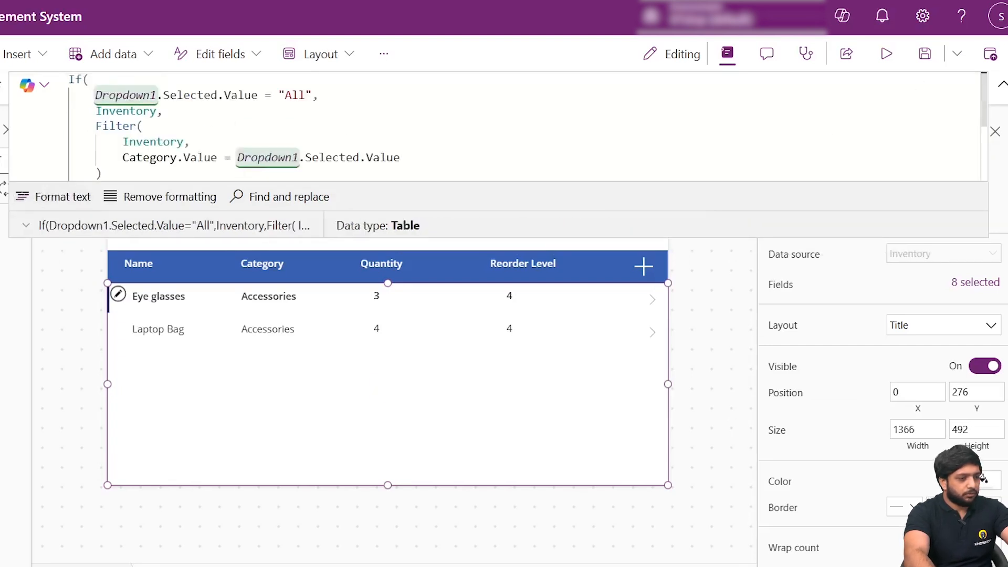
left_click(1001, 85)
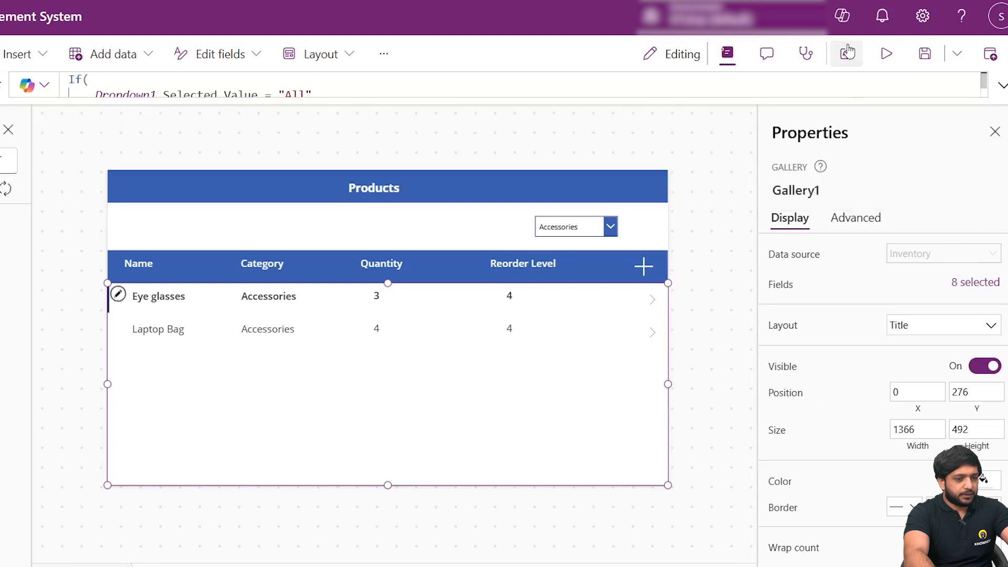
- Preview the app, choose All in the category drop-down and select the Chair row
left_click(886, 53)
left_click(712, 163)
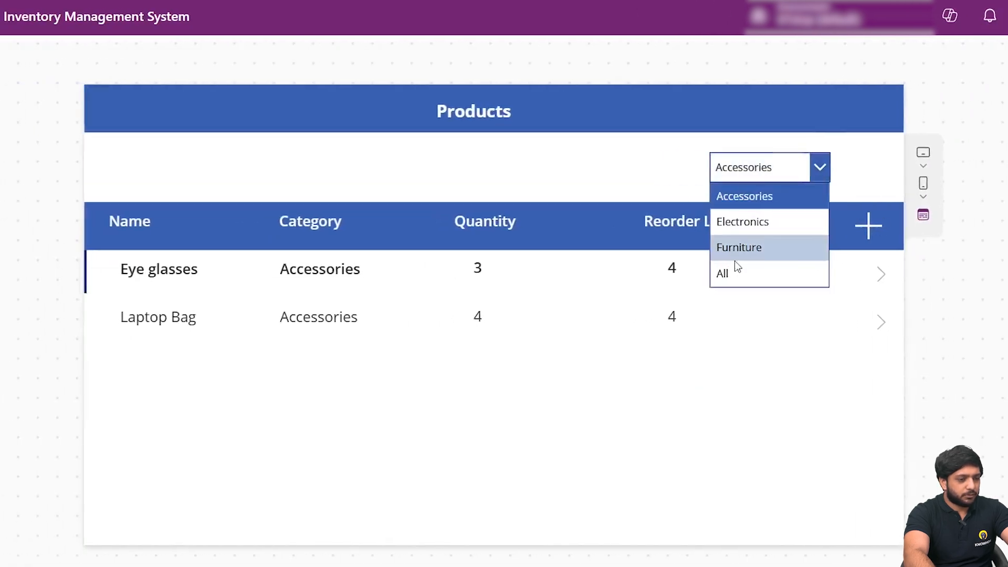
left_click(708, 270)
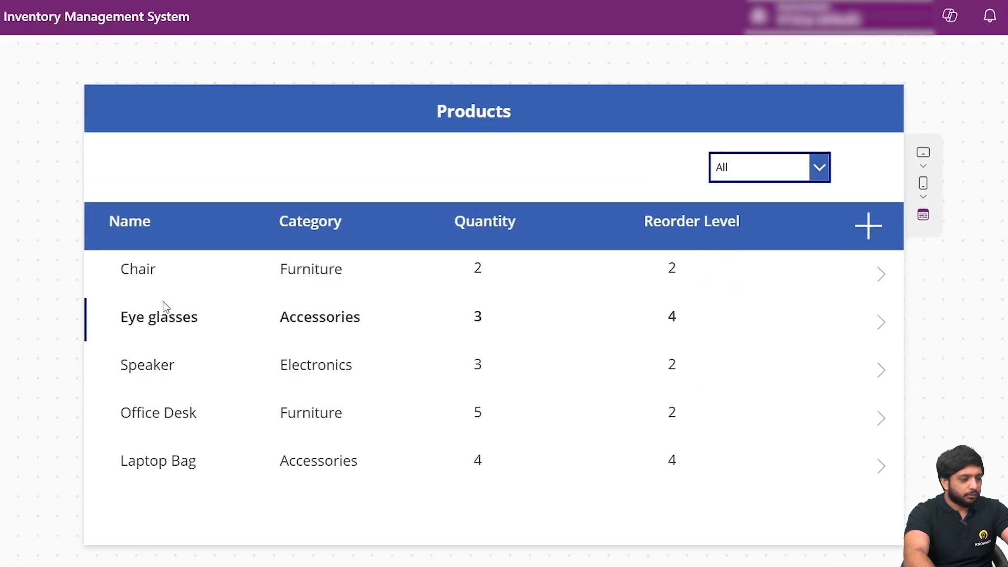
left_click(174, 286)
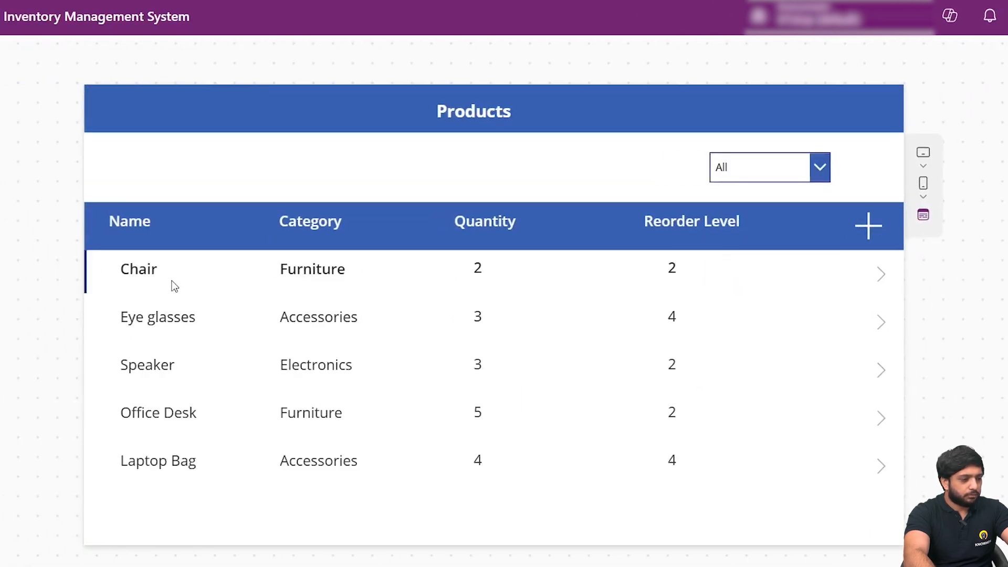
- Test the category drop-down with Furniture, Electronics, Accessories and All, and leave the preview
left_click(774, 168)
left_click(782, 256)
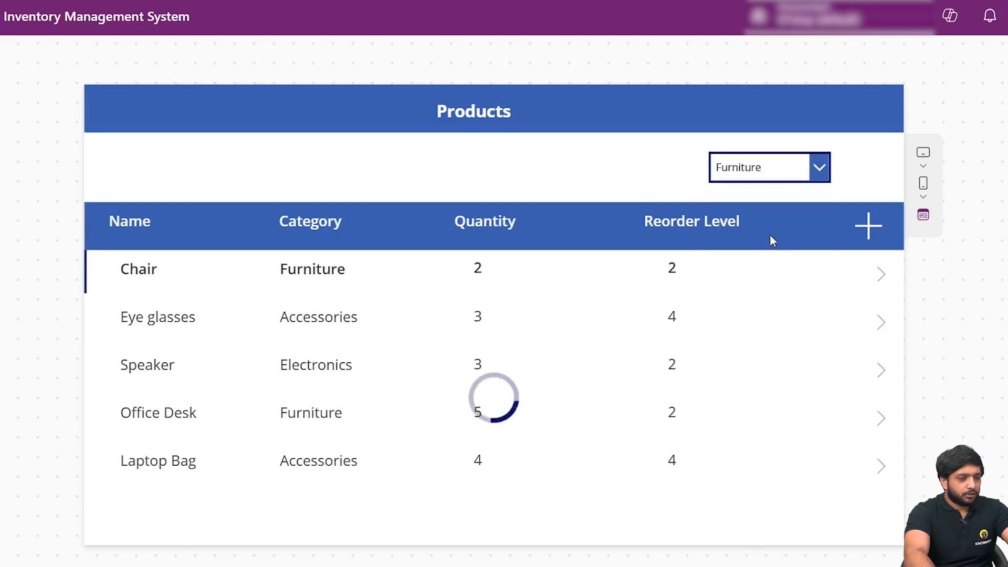
left_click(761, 163)
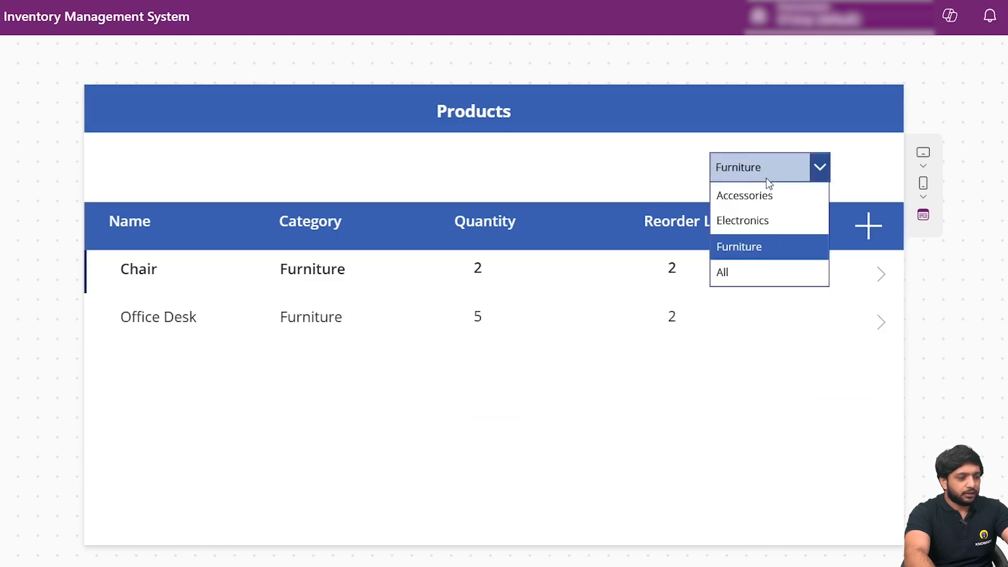
left_click(742, 221)
left_click(732, 168)
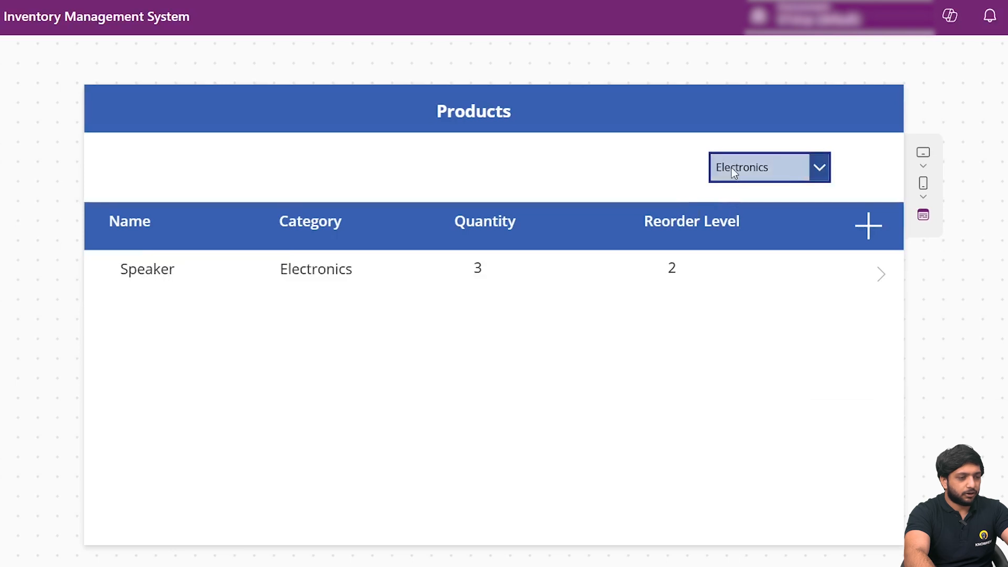
left_click(735, 206)
left_click(748, 169)
left_click(735, 270)
key("Escape")
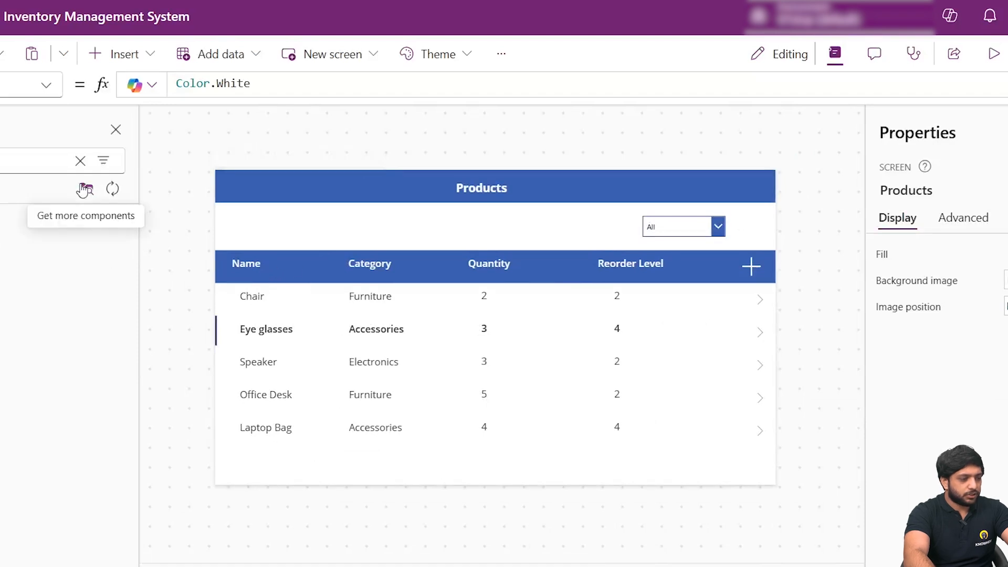
- Insert a text input and place it in the white band below the Products header, opposite the category drop-down
left_click(169, 164)
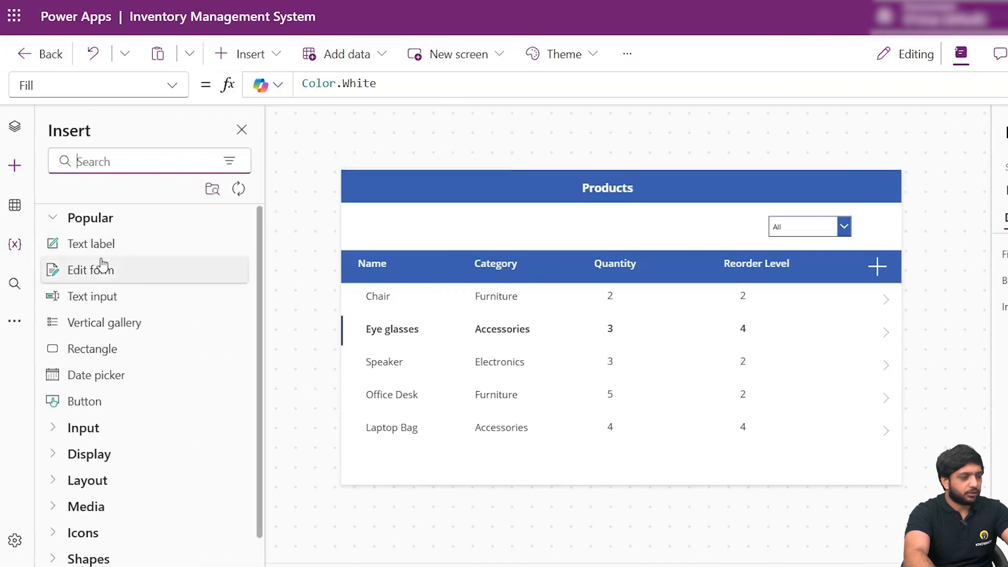
left_click_drag(97, 296, 456, 233)
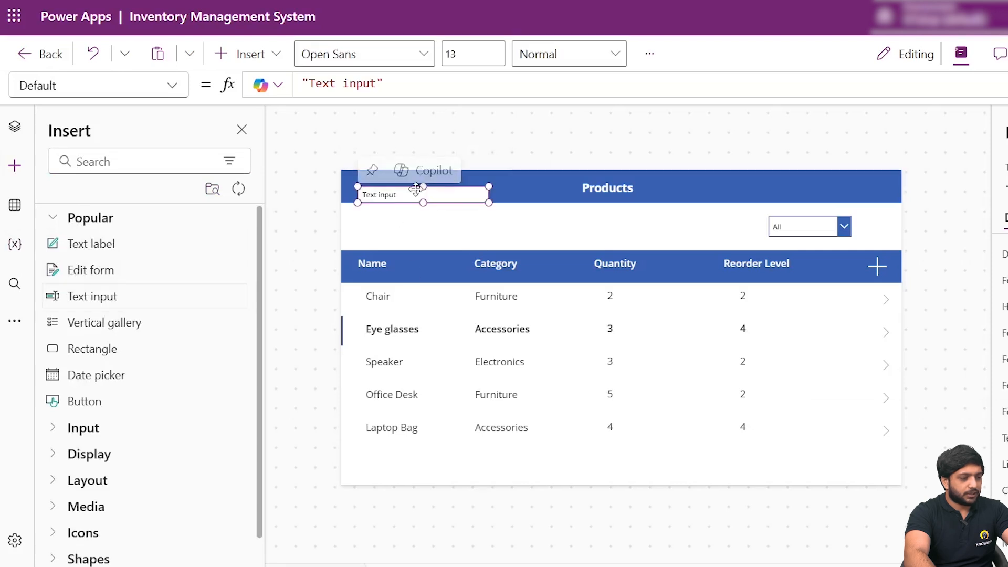
left_click_drag(412, 194, 434, 225)
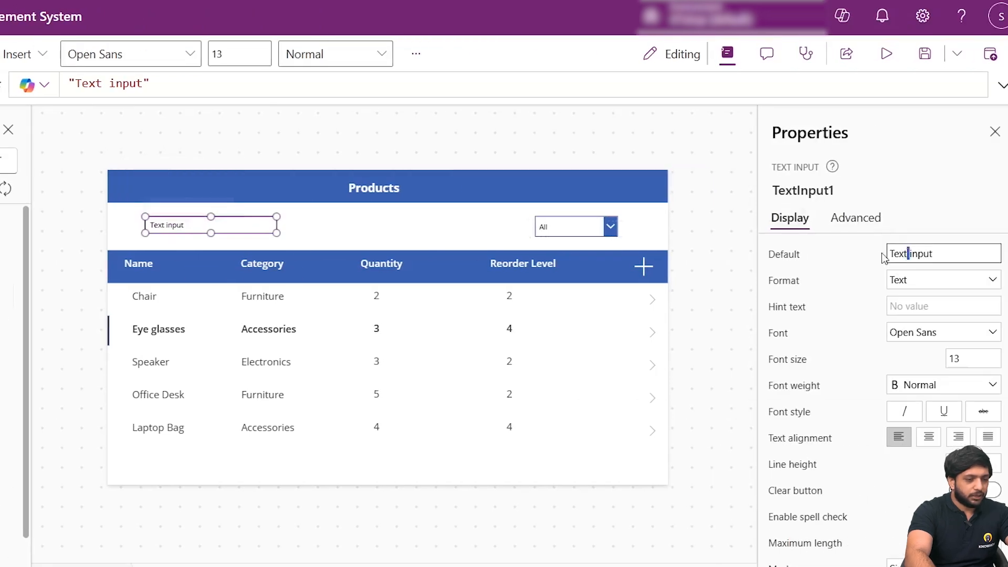
- Clear the new text input's default text
double_click(945, 252)
key("ctrl+a")
key("BackSpace")
left_click(840, 264)
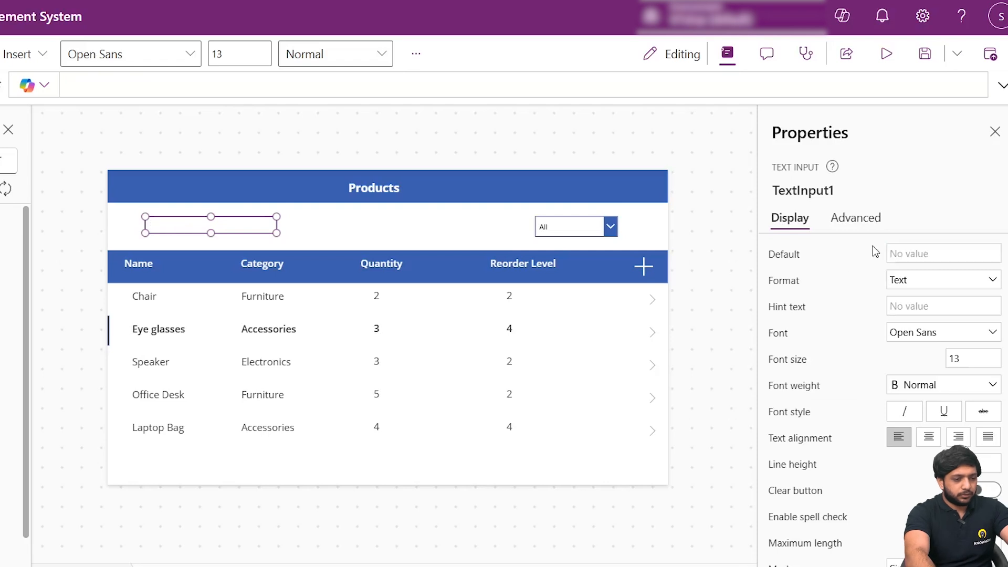
- Rename the text input as Searchbox
left_click(815, 190)
type("S")
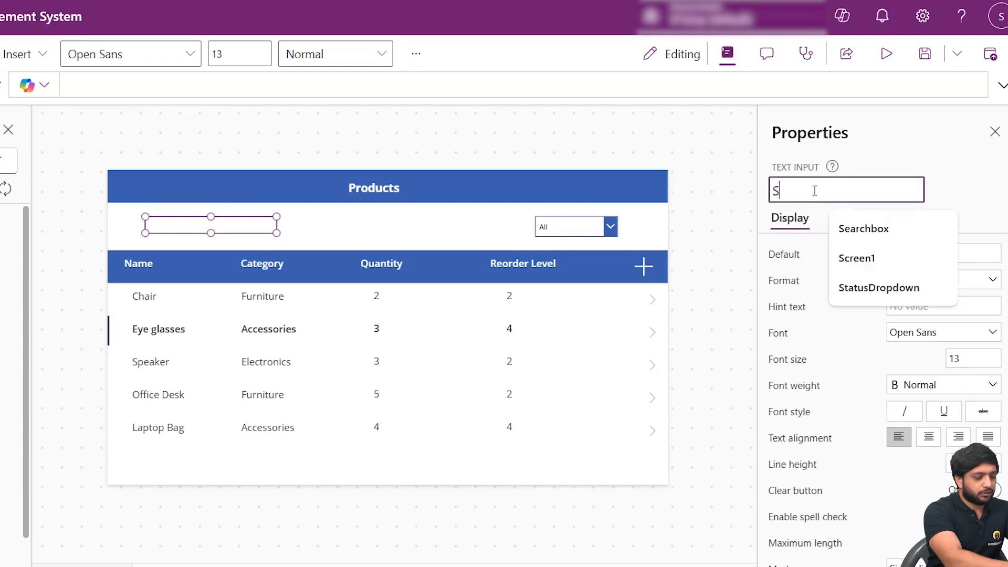
type("earchbox")
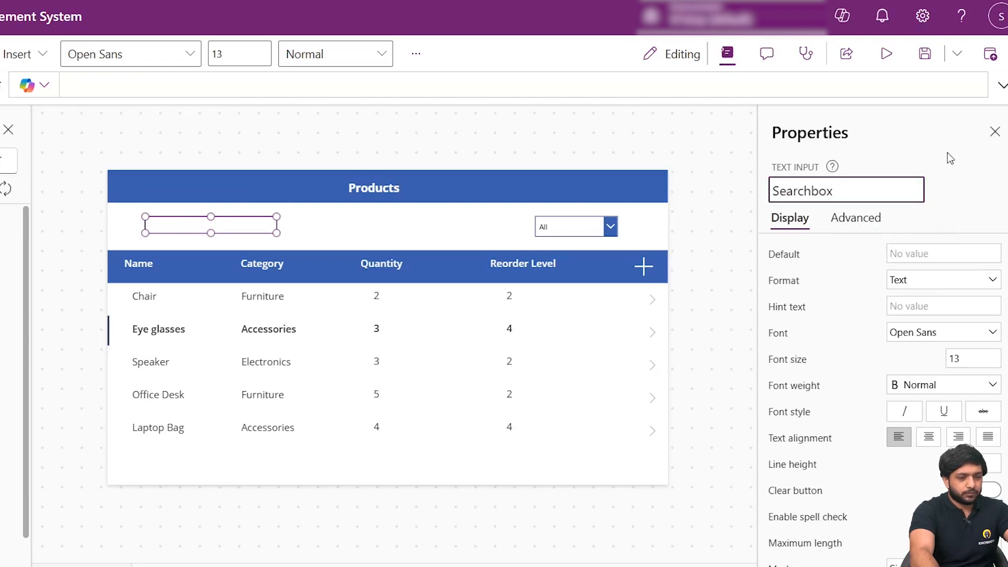
key("Return")
- Begin wrapping the Products gallery's If expression in a Search function in its Items formula
left_click(326, 379)
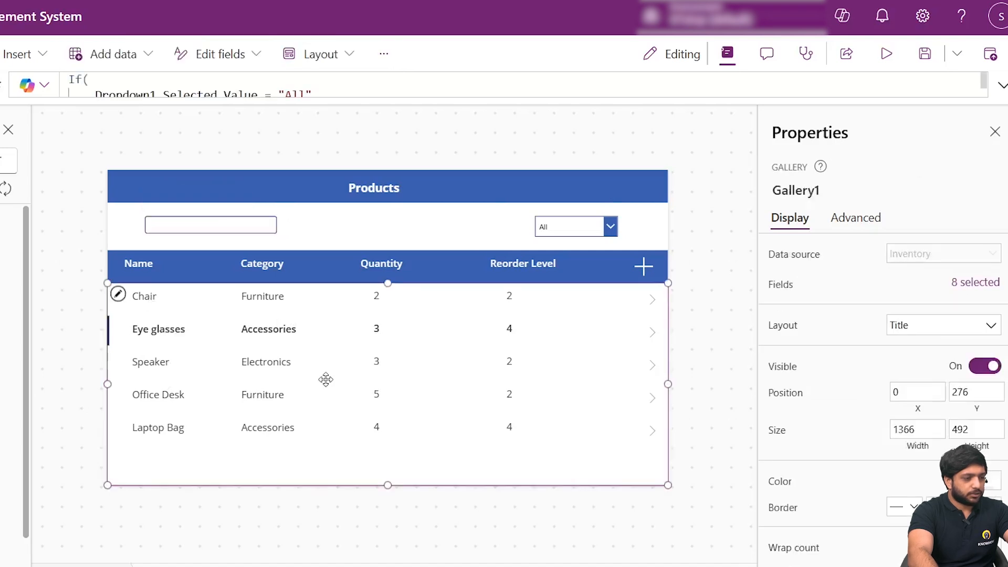
left_click(1002, 85)
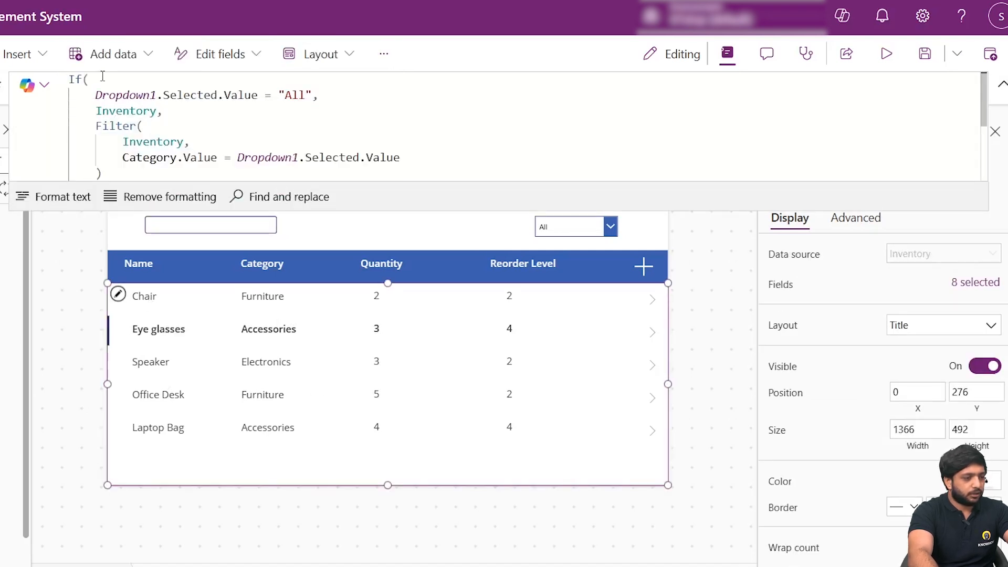
left_click(105, 96)
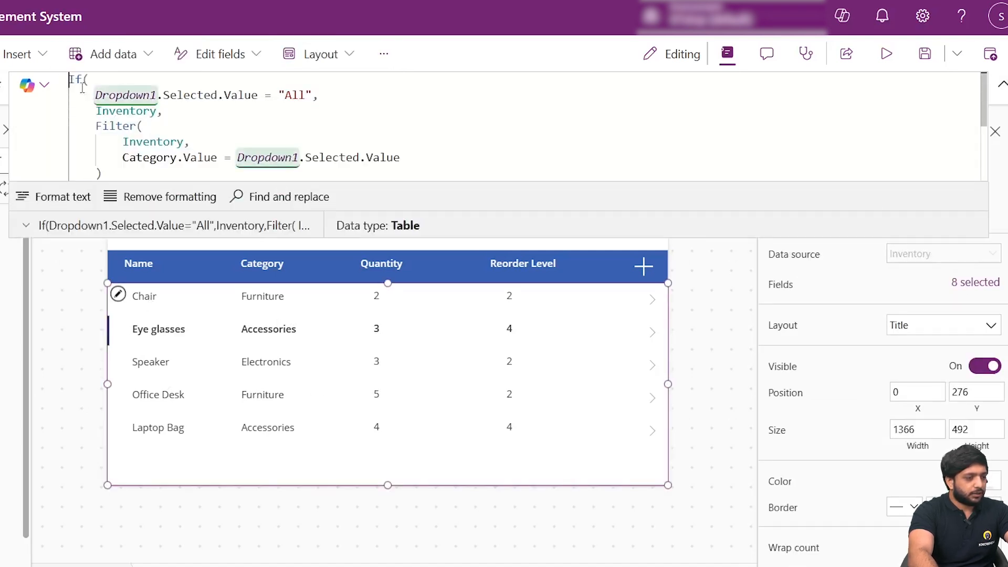
type("(")
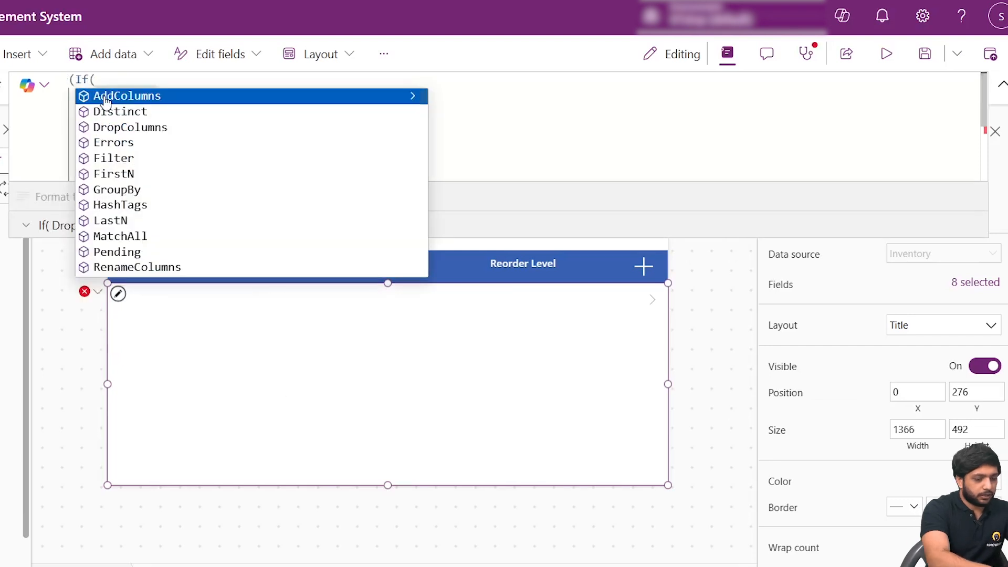
type("Search")
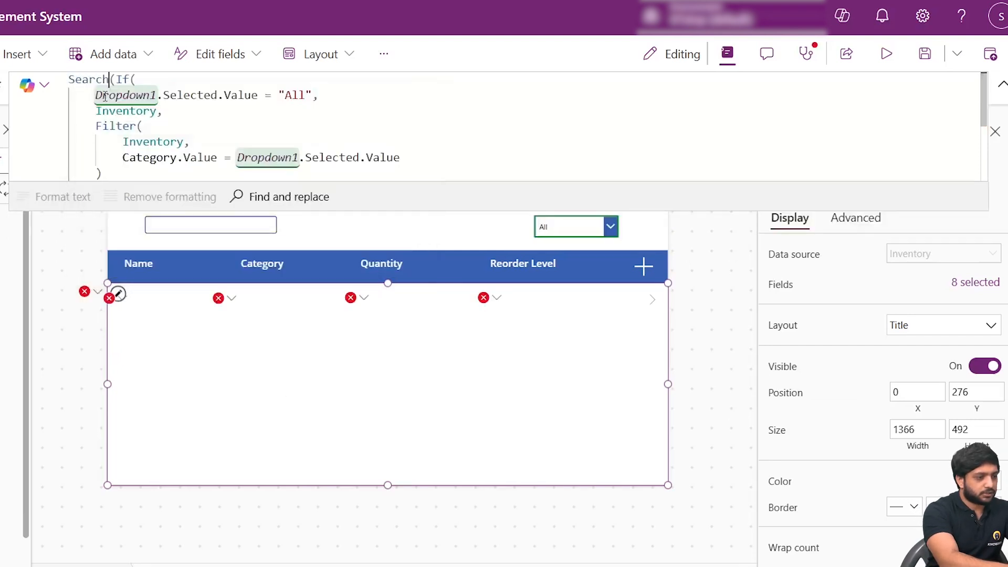
- Add Searchbox.Text as the Search function's text argument after the If expression, followed by a comma for the column argument
scroll(153, 137, "down", 1)
scroll(152, 137, "down", 1)
left_click(84, 81)
type(",")
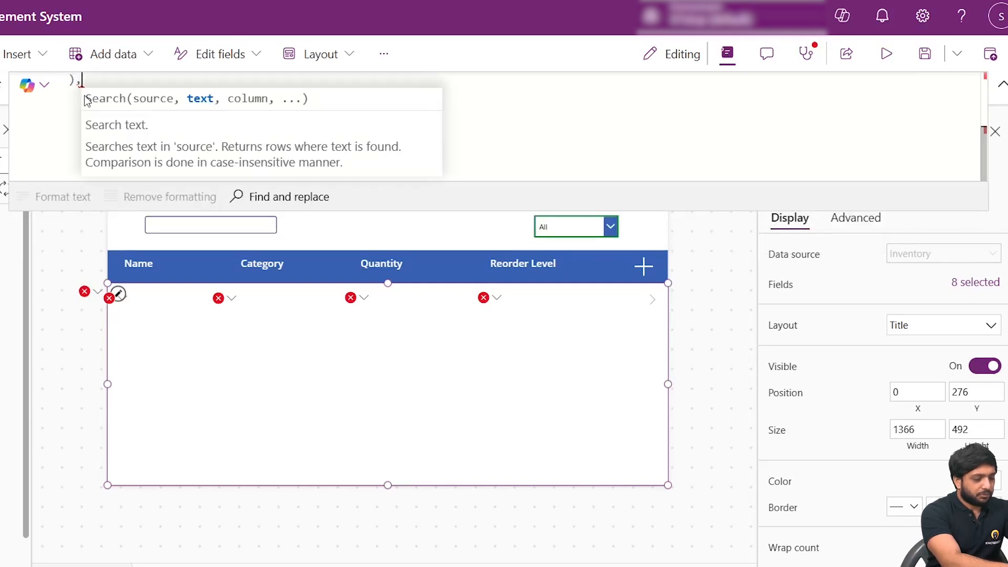
type("Seac")
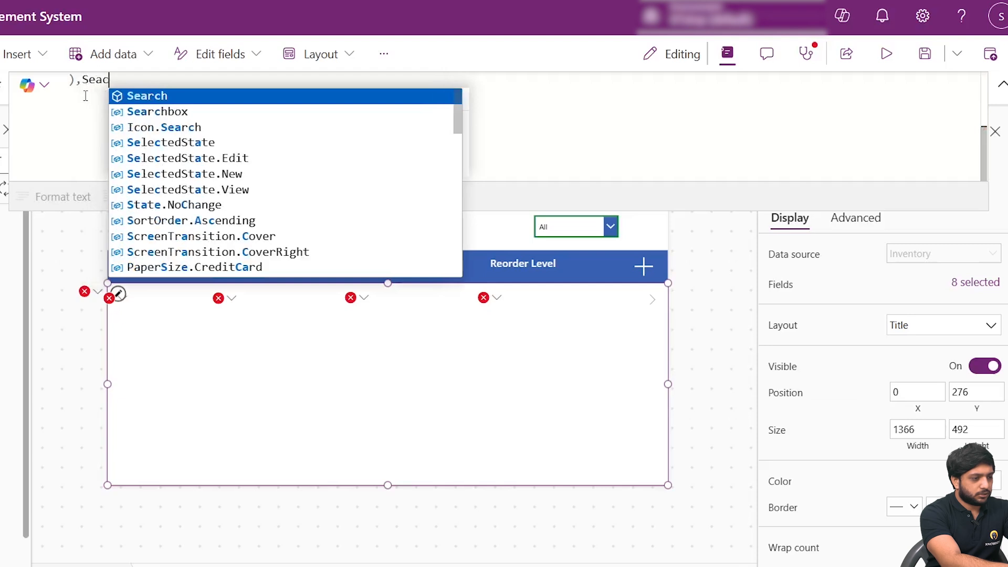
key("Down")
key("Tab")
type(".Text,")
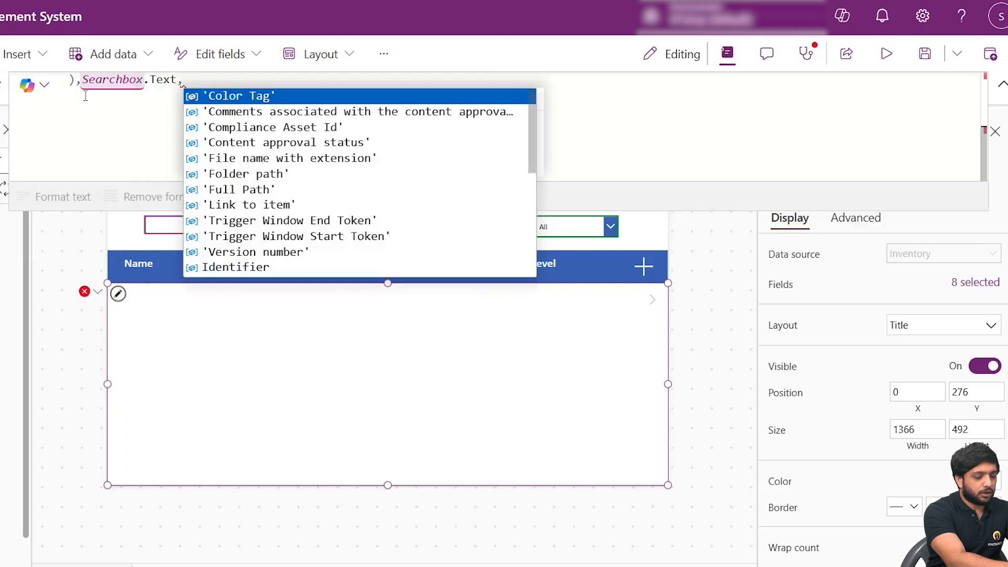
type("Prod")
- Complete the gallery's Search function with ProductName as the search column, close it, and format the formula text
key("Down")
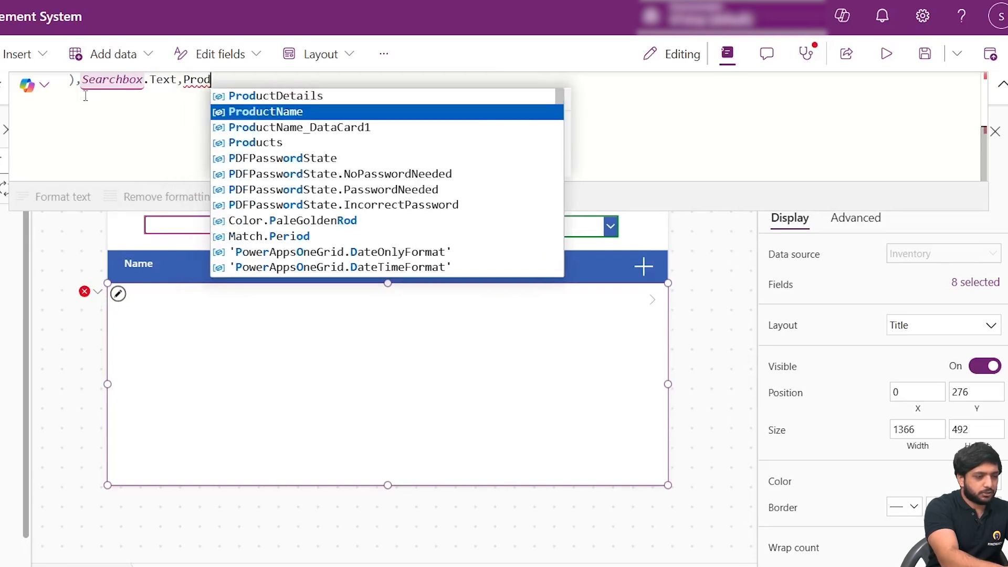
key("Tab")
type(")")
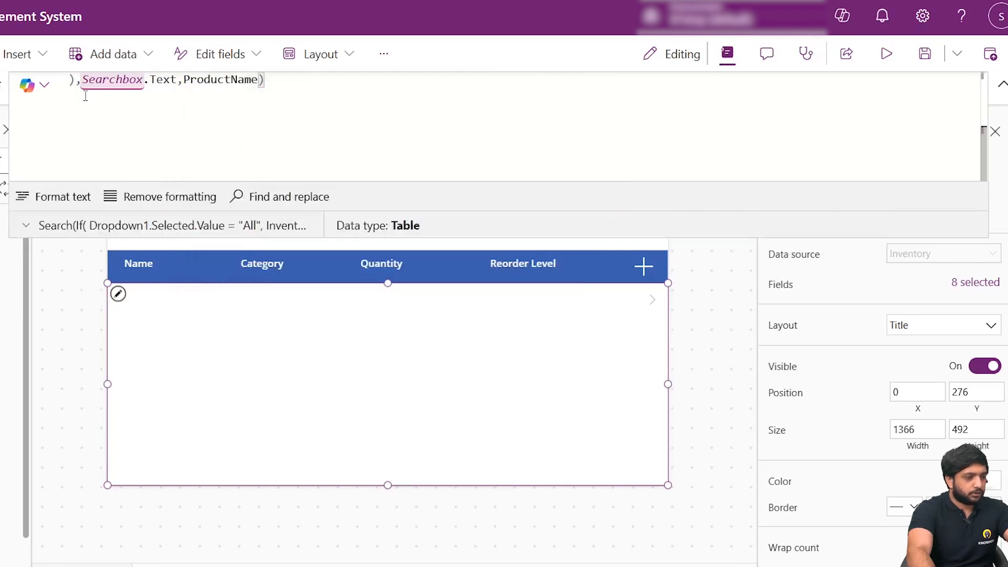
left_click(83, 195)
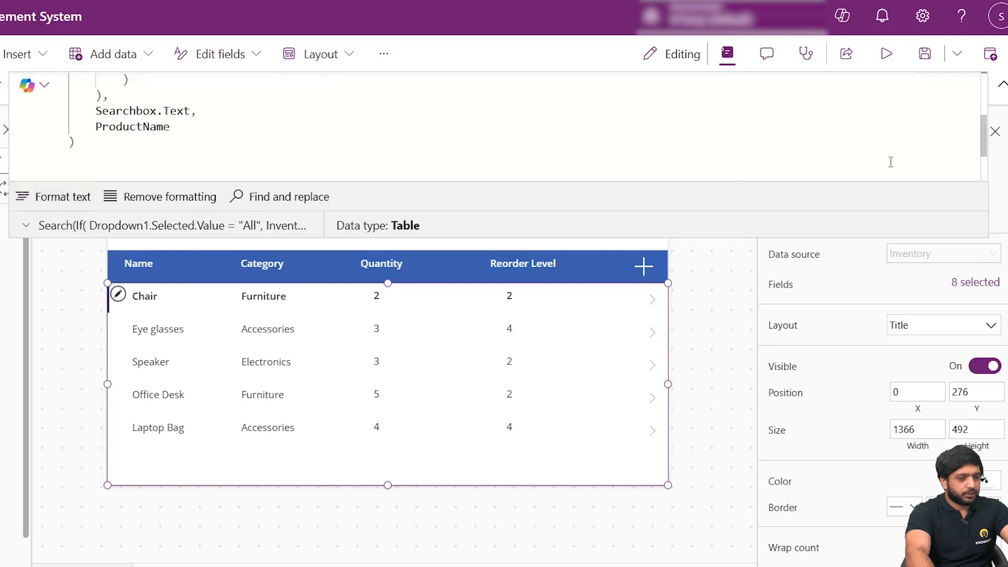
left_click(1002, 85)
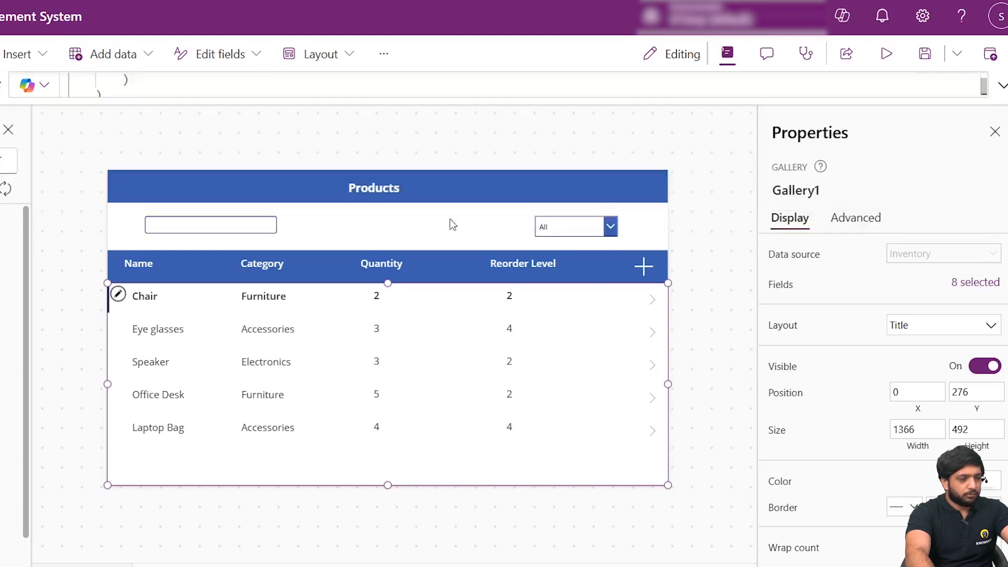
- Preview the app and test the search box with "Speak" and "Lap", clearing it after each search
left_click(876, 55)
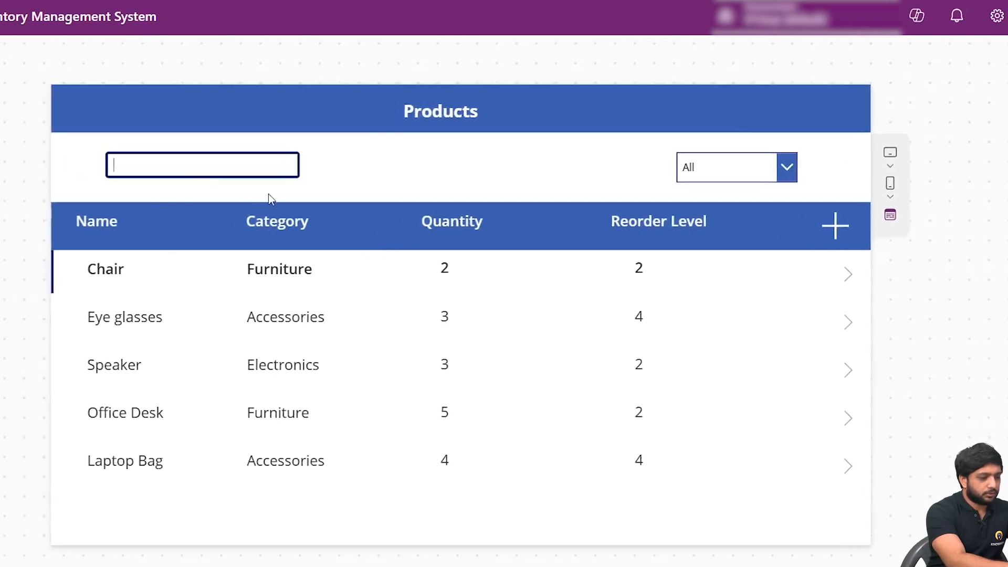
type("Speak")
key("BackSpace")
key("BackSpace")
key("BackSpace")
key("BackSpace")
key("BackSpace")
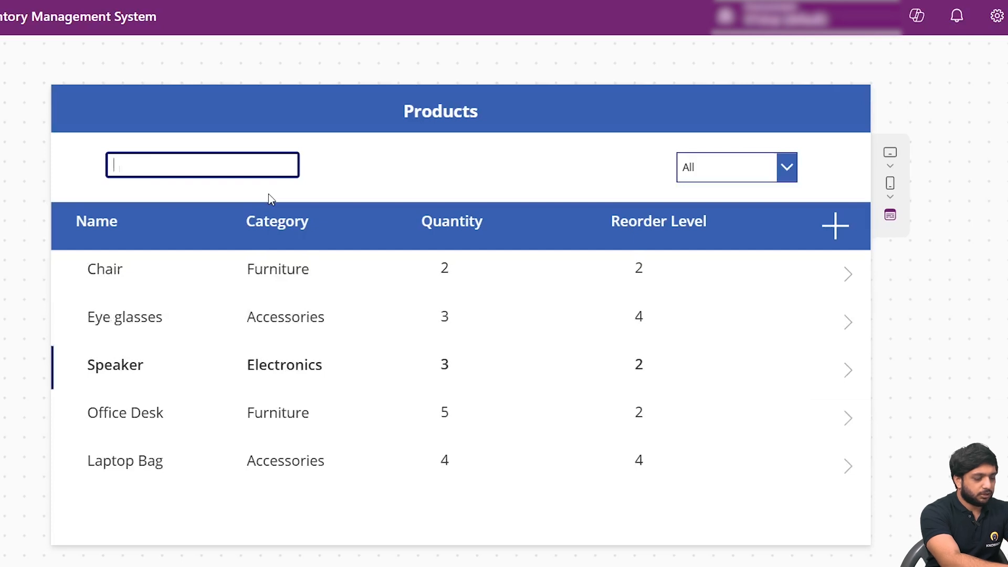
type("Lap")
key("BackSpace")
key("BackSpace")
key("BackSpace")
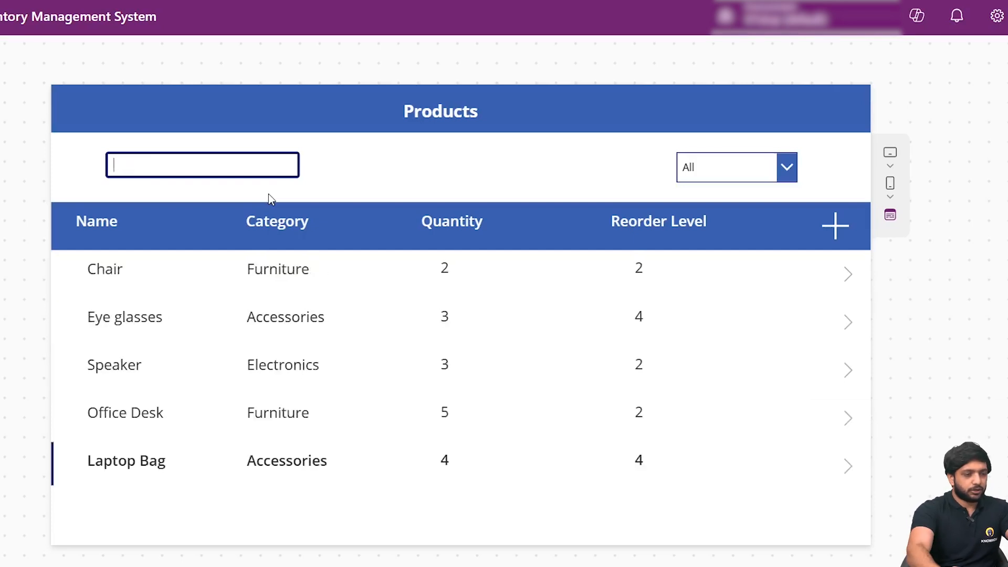
key("Escape")
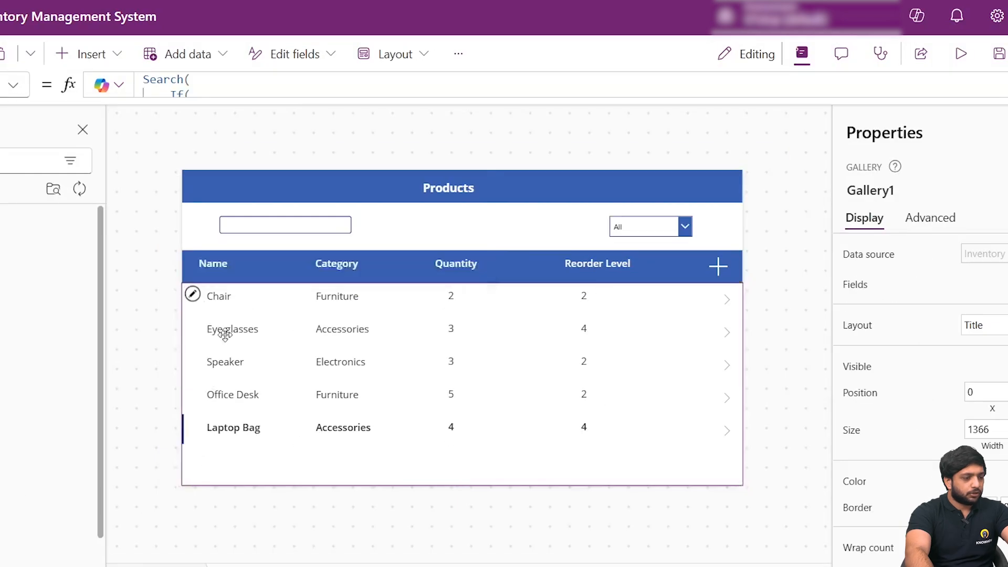
- Add two stacked text labels between the search box and the category drop-down, and set the lower one's text to "Low Stock -"
left_click(546, 145)
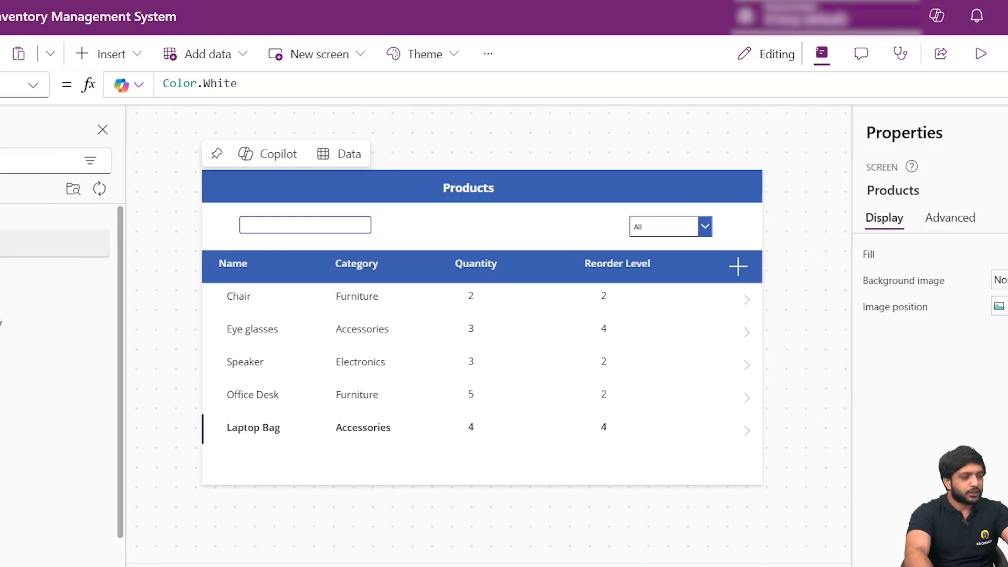
left_click(107, 245)
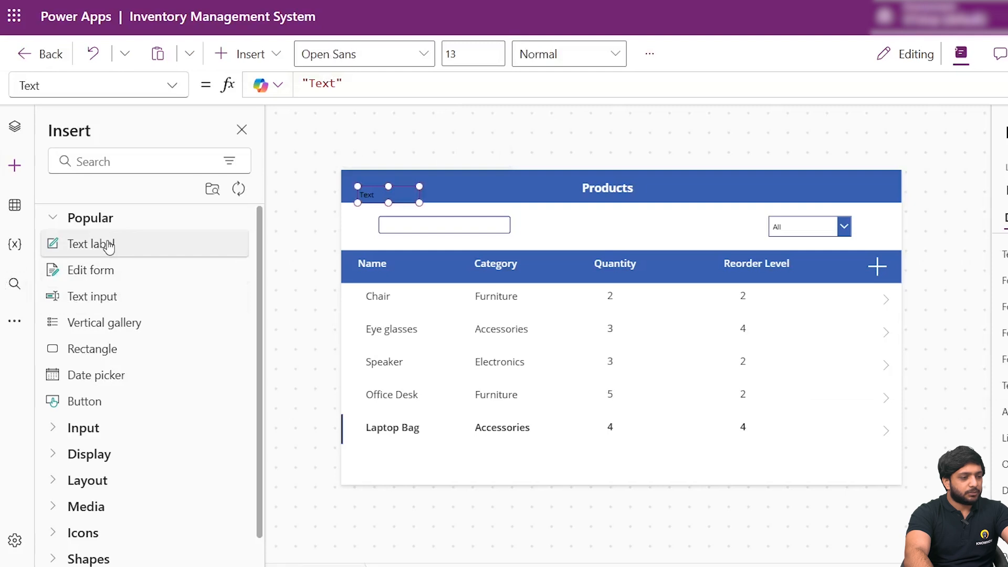
left_click_drag(370, 192, 571, 231)
double_click(899, 254)
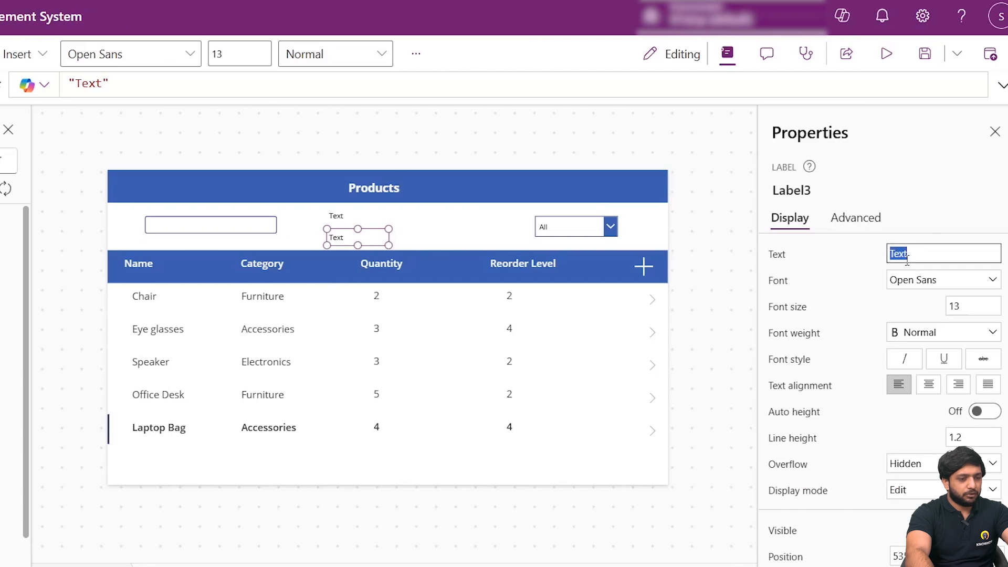
type("Low Stock -")
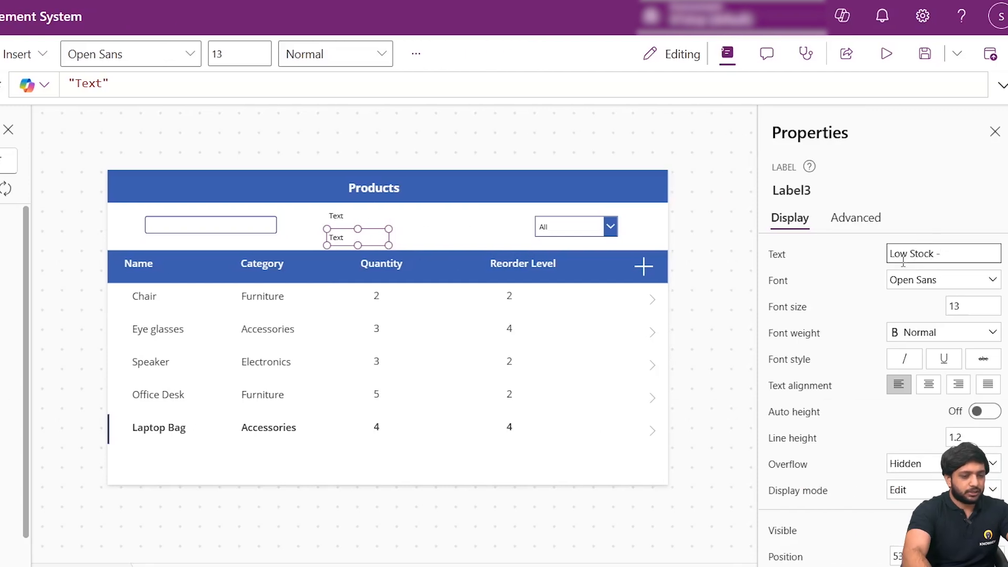
left_click(710, 298)
- Set the upper label's text to "Total Products -" and move the Low Stock label slightly closer beneath it
left_click(332, 218)
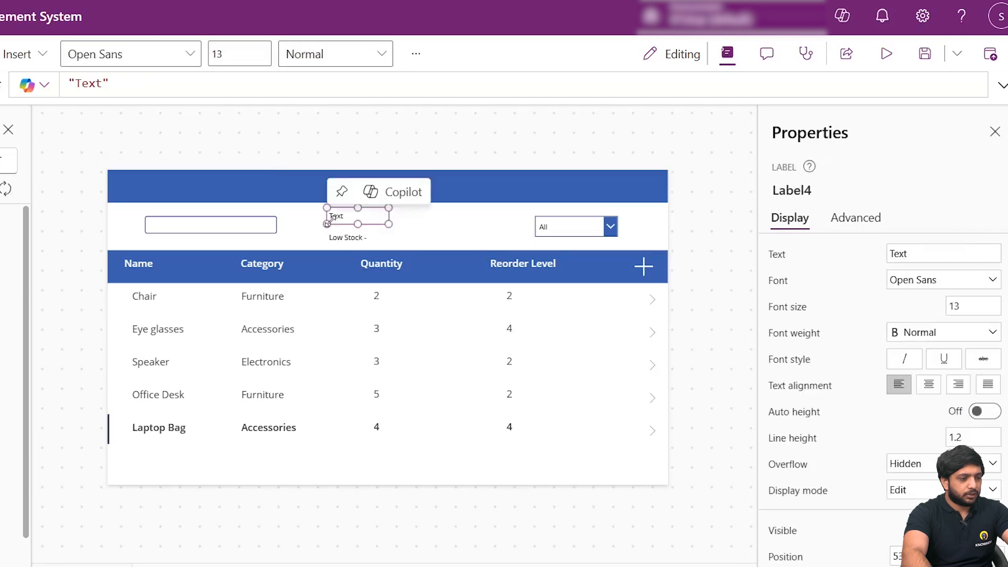
double_click(908, 254)
type("Total Products")
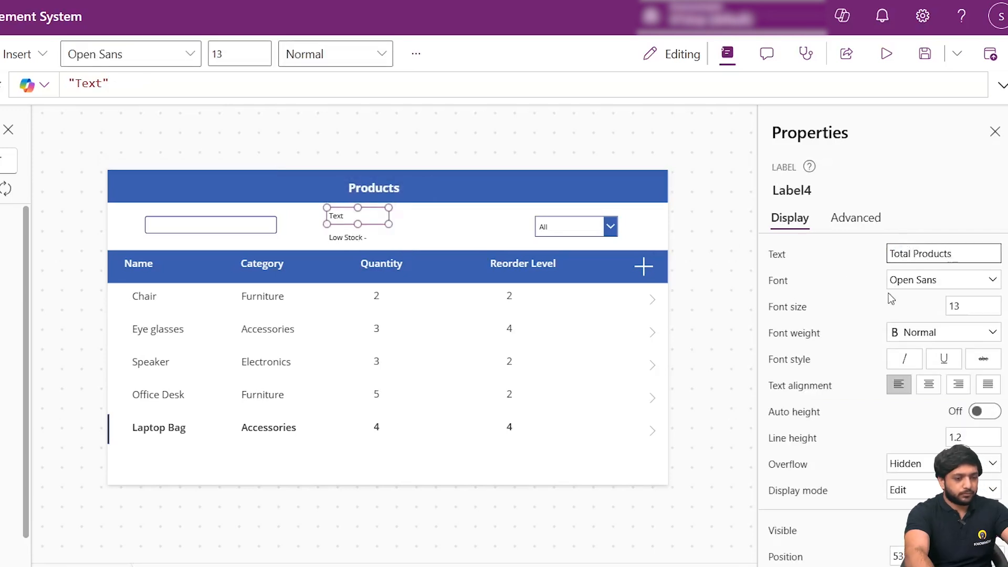
left_click(854, 274)
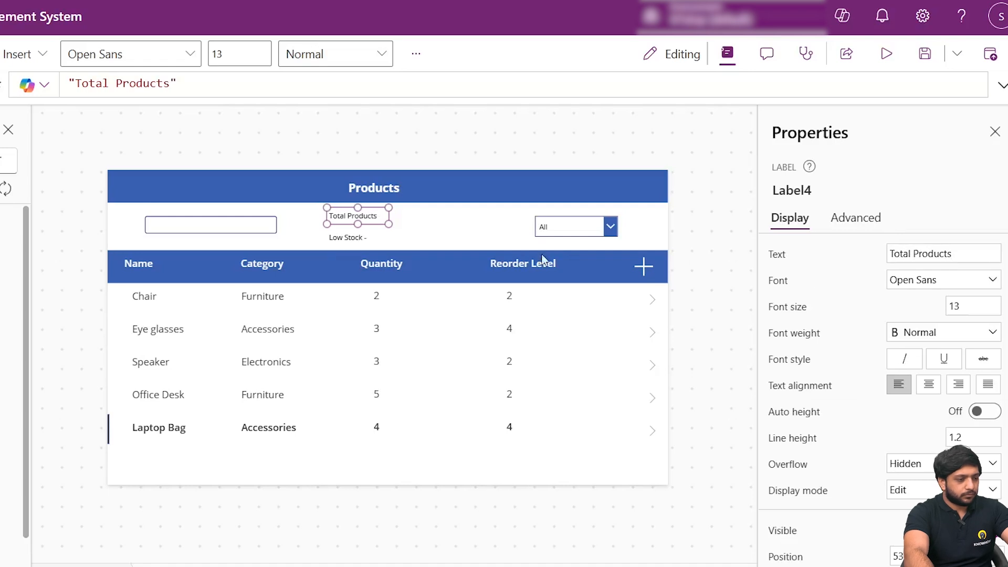
left_click(997, 260)
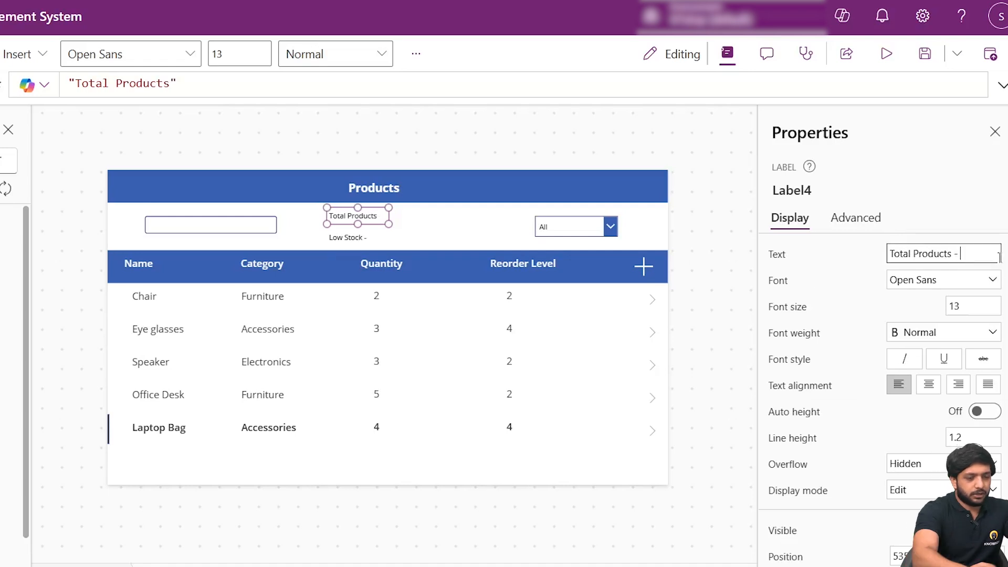
left_click(405, 237)
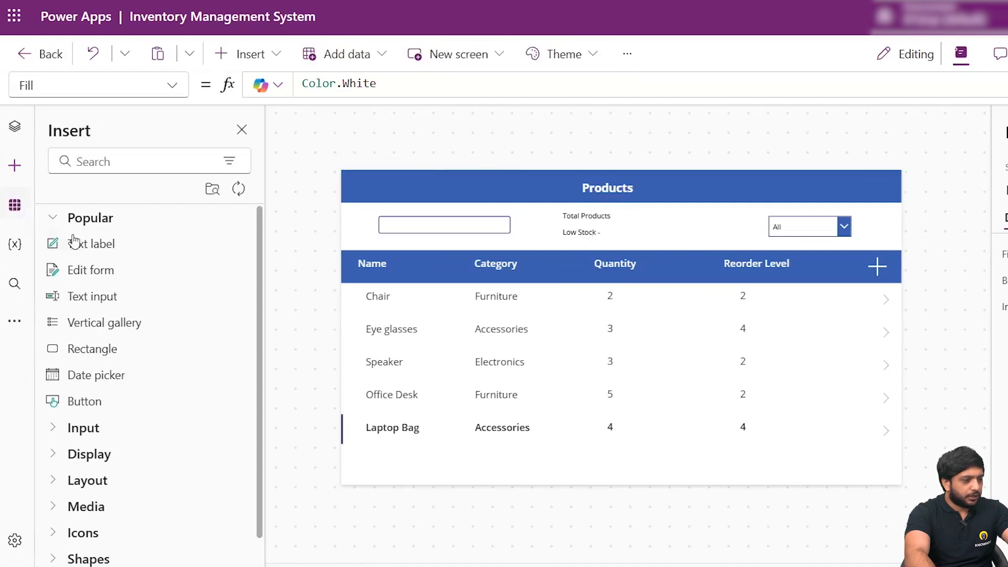
- Insert another text label and place it directly after the "Total Products -" label
left_click(142, 256)
left_click_drag(386, 196, 638, 219)
left_click(612, 219)
left_click_drag(404, 219, 401, 219)
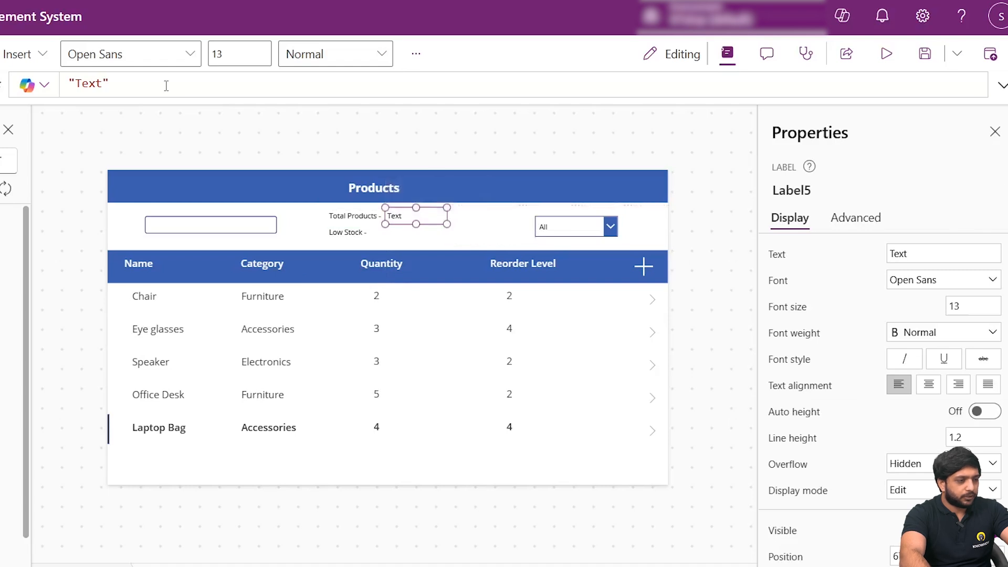
- Set the Text formula of the label beside "Total Products -" to CountRows(Inventory)
left_click(120, 79)
key("ctrl+a")
type("Coun")
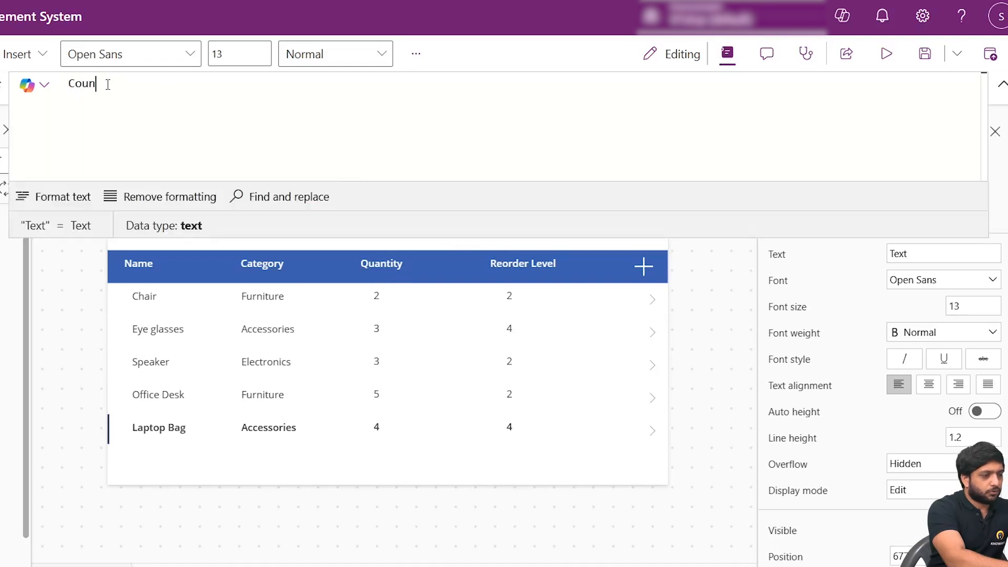
type("tRoq")
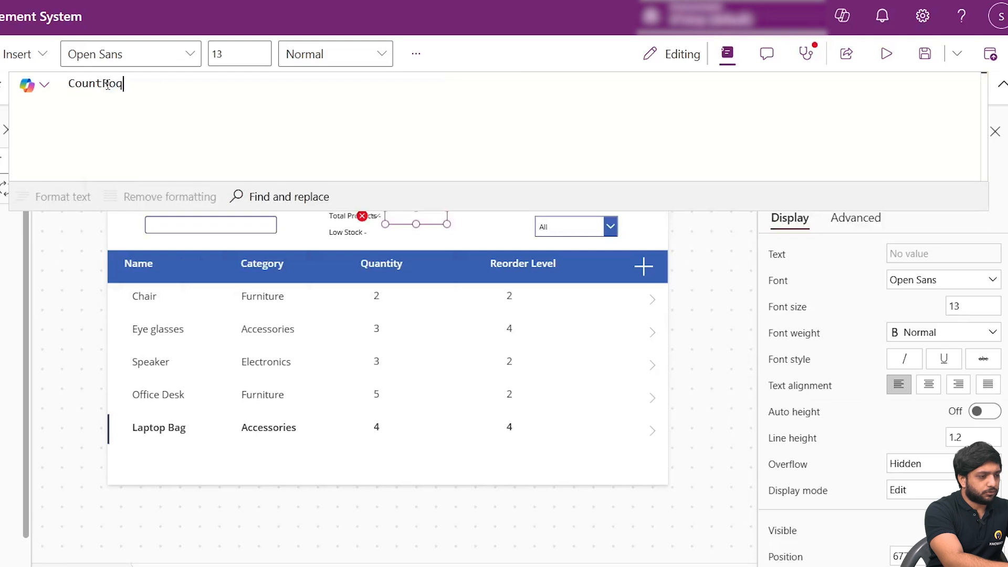
key("BackSpace")
type("ws(")
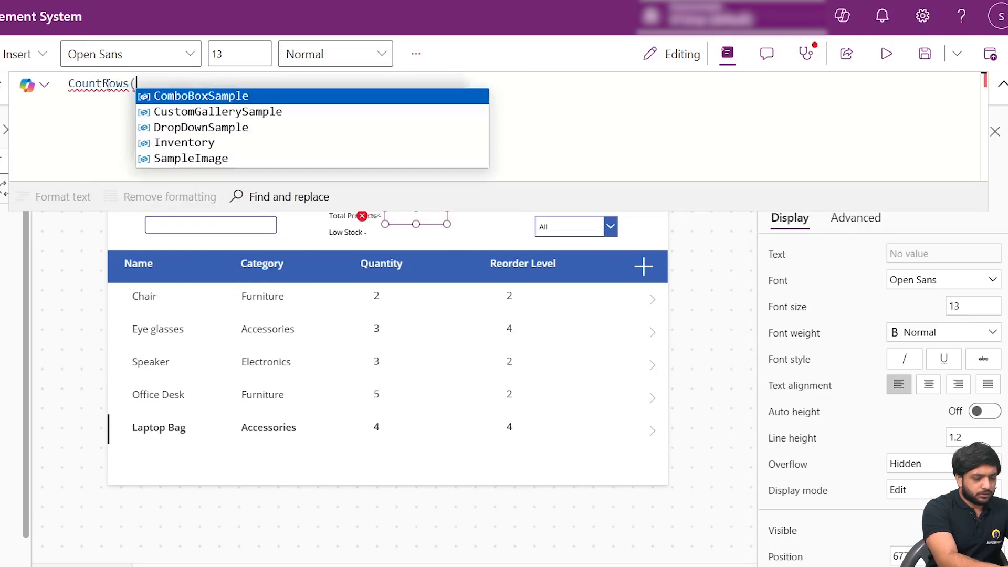
key("Down")
key("Down")
key("Down")
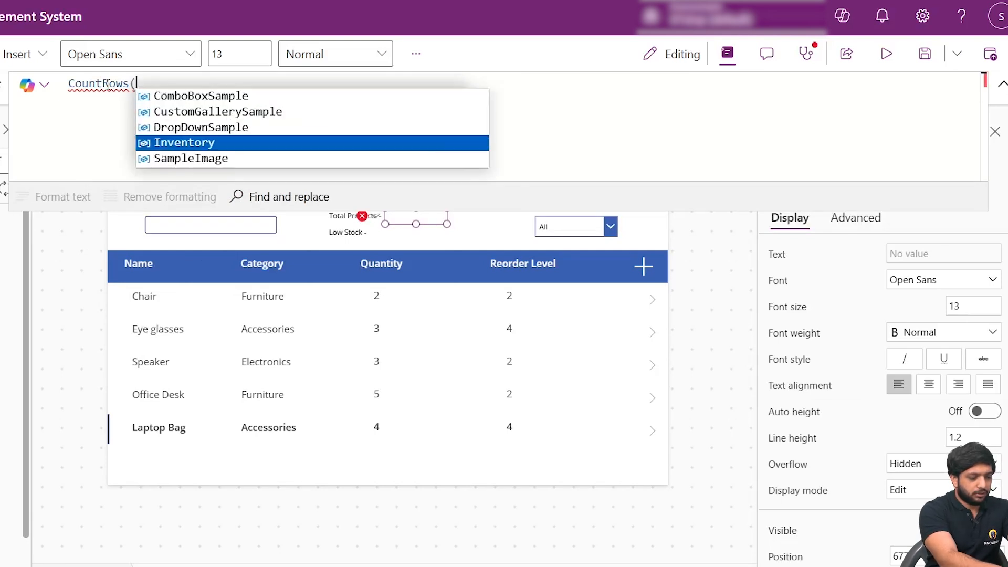
key("Tab")
type(")")
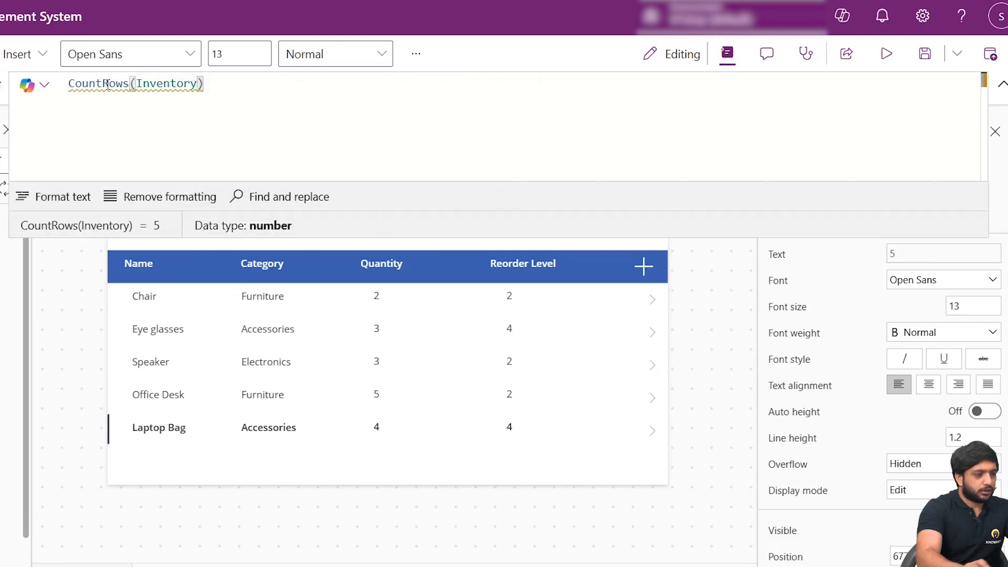
left_click(1003, 84)
left_click(439, 168)
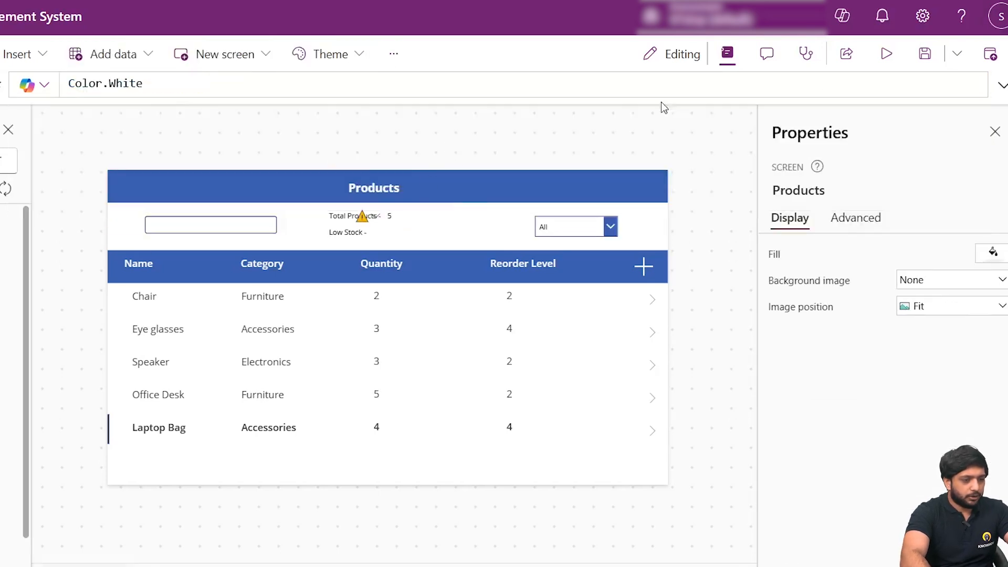
- Preview the Products screen, then return to editing and move the product count label closer to "Total Products -"
left_click(886, 55)
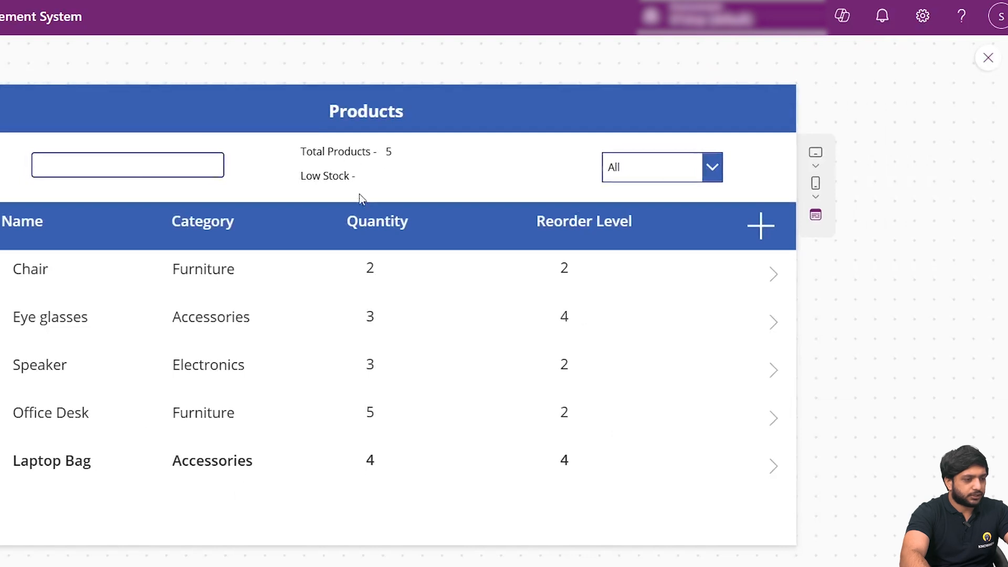
key("Escape")
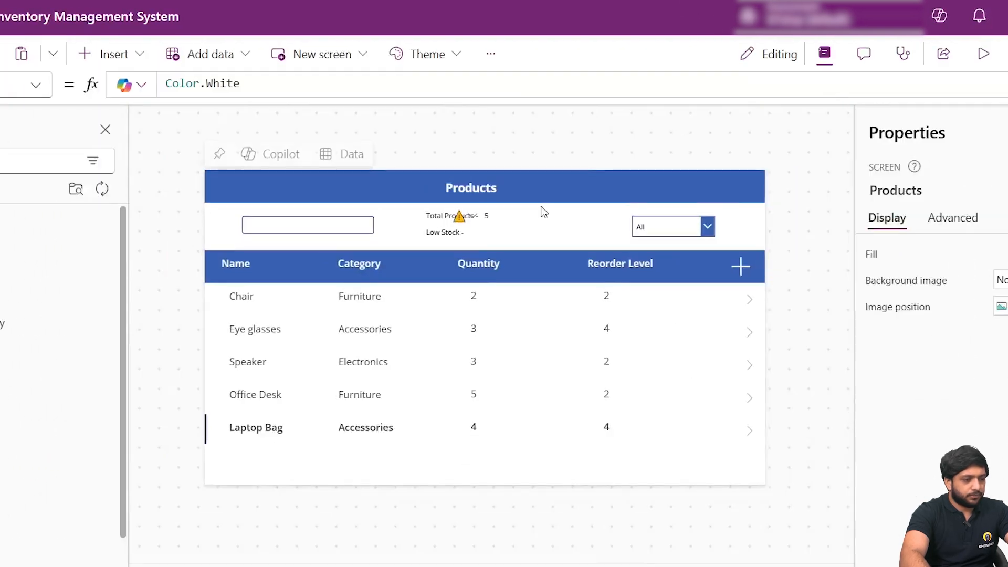
left_click(496, 217)
left_click_drag(507, 216, 504, 214)
left_click(547, 243)
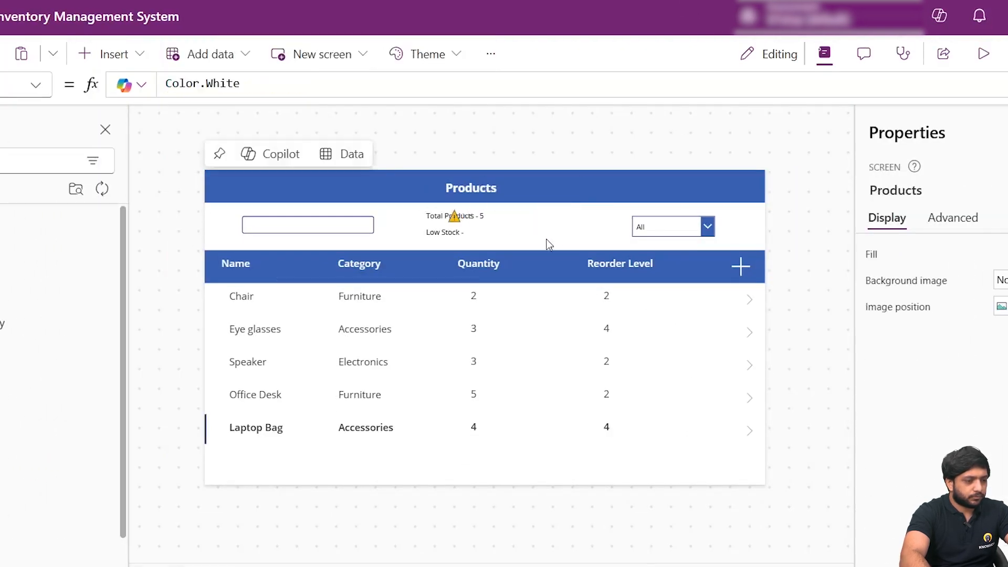
- Duplicate the product count label and place the copy directly after the "Low Stock -" label
left_click(492, 215)
right_click(492, 215)
key("Escape")
left_click(487, 236)
right_click(485, 245)
mouse_move(522, 252)
left_click(639, 253)
left_click_drag(504, 234, 482, 237)
left_click(582, 231)
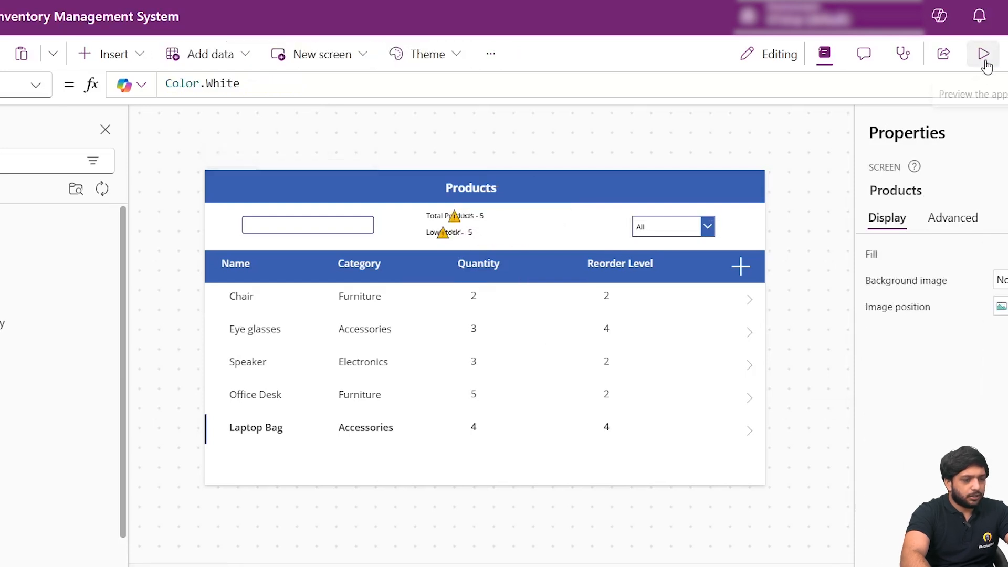
- In the Text formula of the count label beside "Low Stock -", start a Filter function around Inventory inside CountRows
left_click(462, 216)
left_click(455, 233)
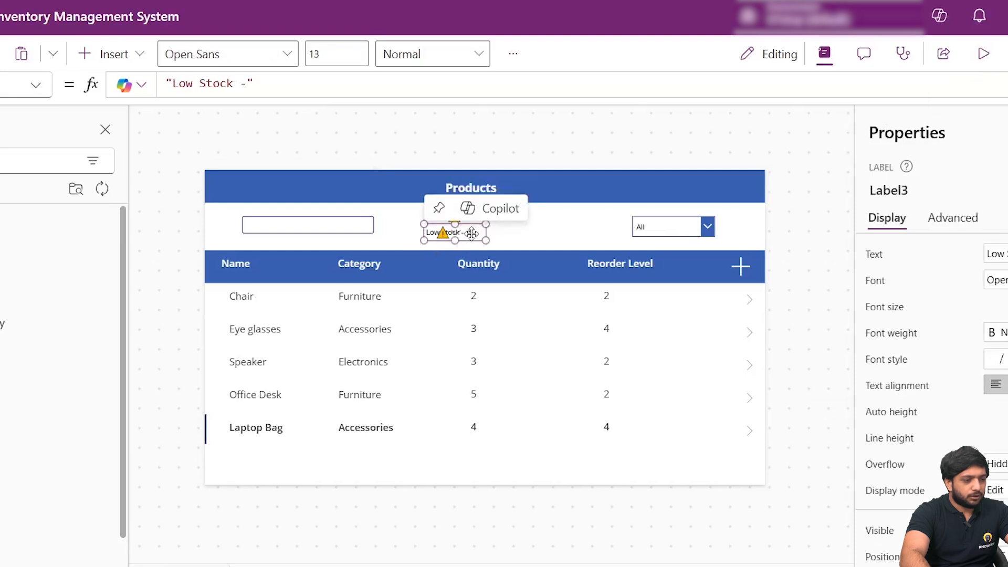
left_click(543, 237)
left_click(493, 234)
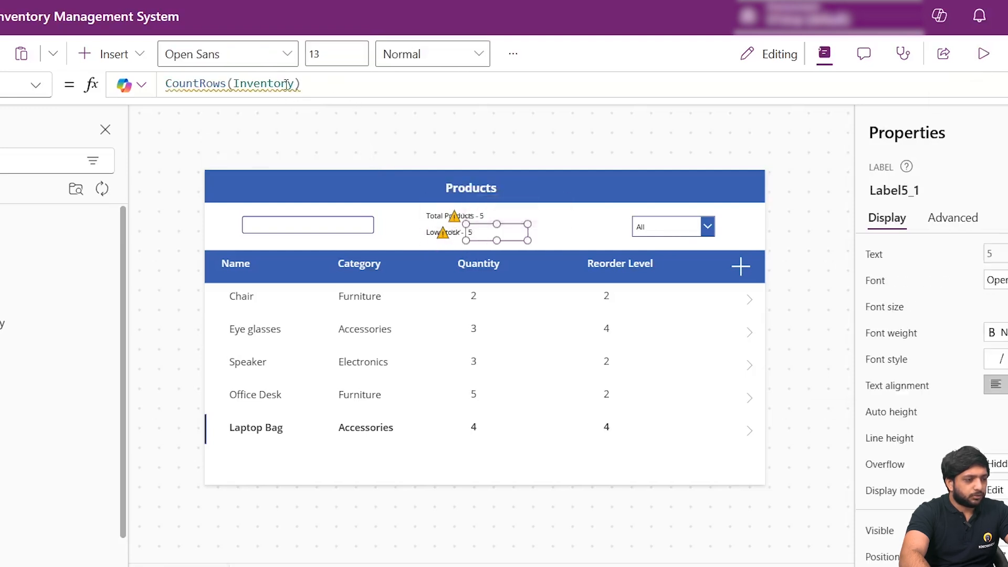
left_click(235, 83)
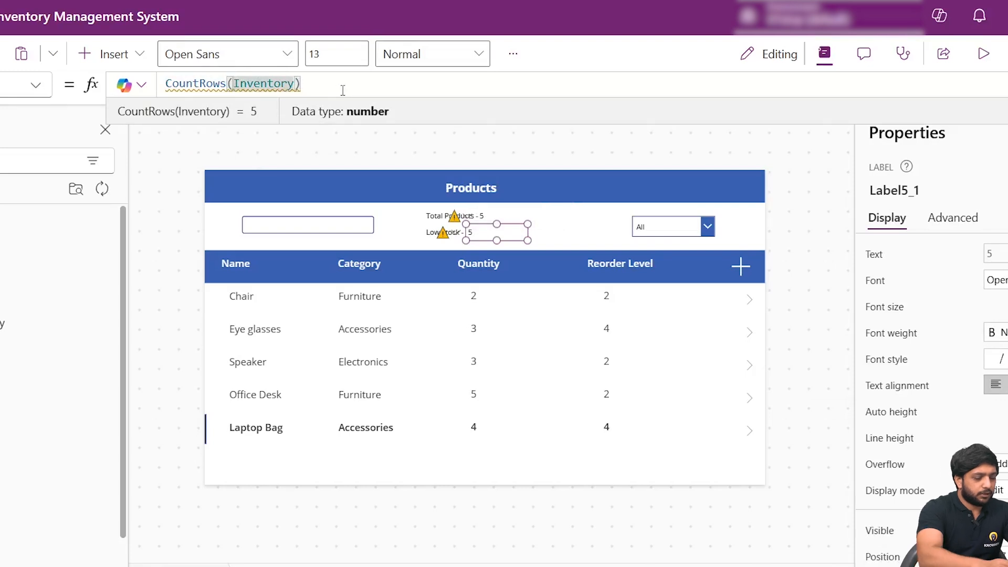
type("(")
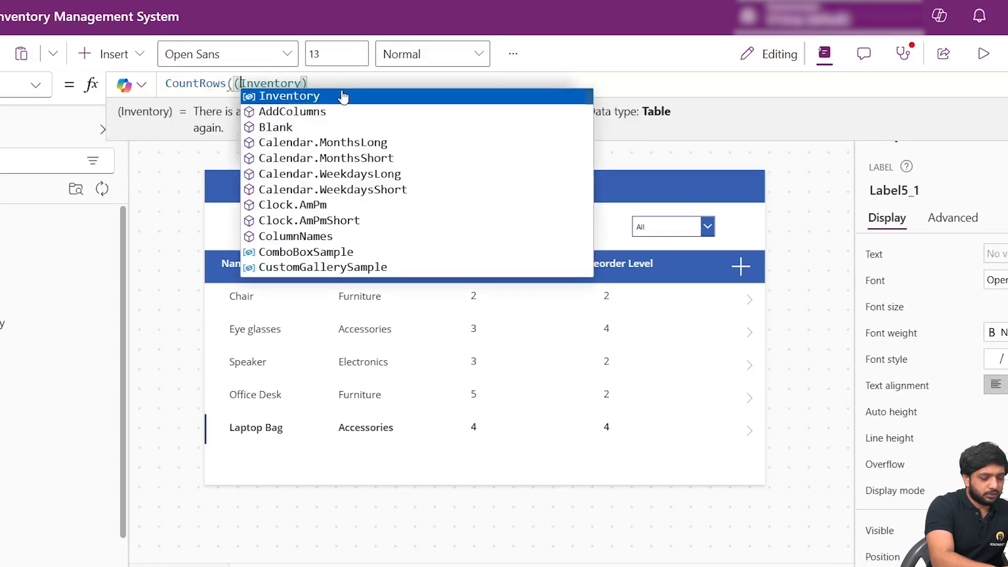
key("Left")
type("Filter")
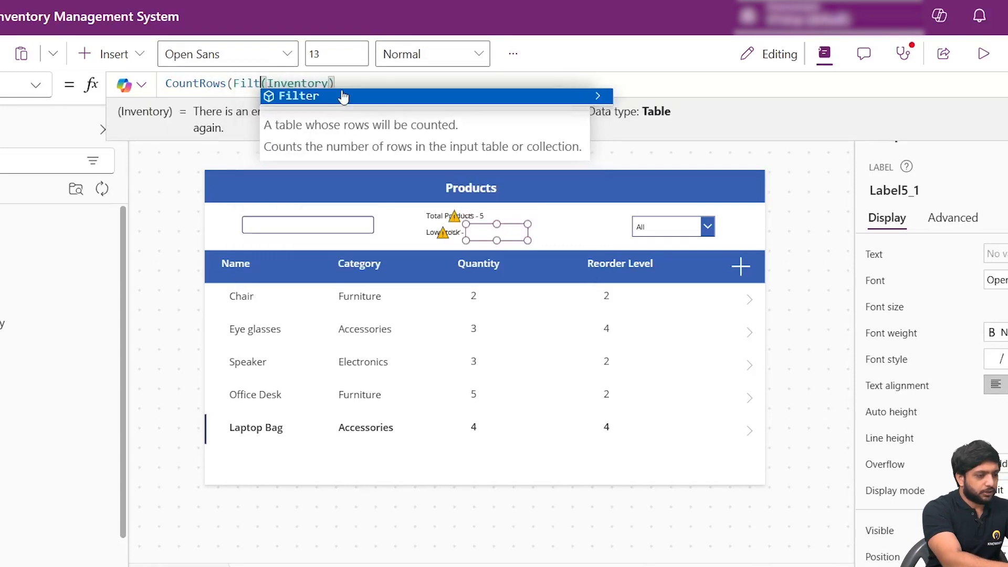
- Complete the low-stock count label's formula as CountRows(Filter(Inventory,Quantity<3))
left_click(403, 81)
type(",")
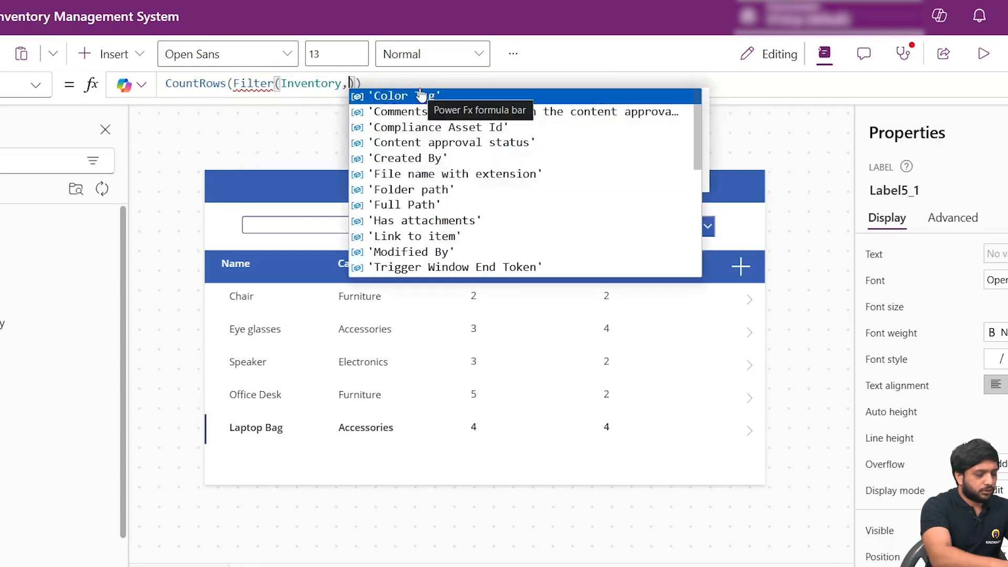
type("Quantity")
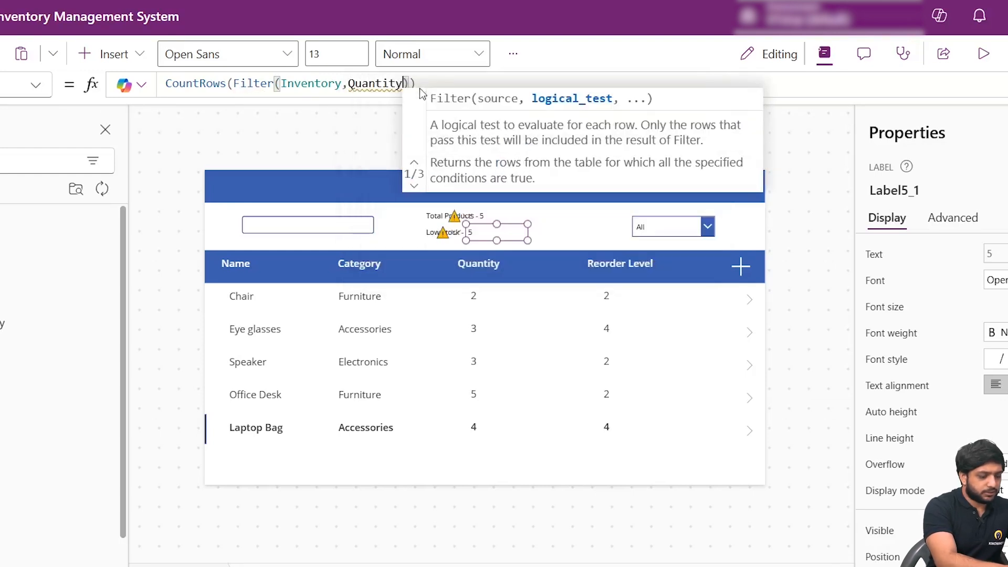
type("<3")
left_click(441, 84)
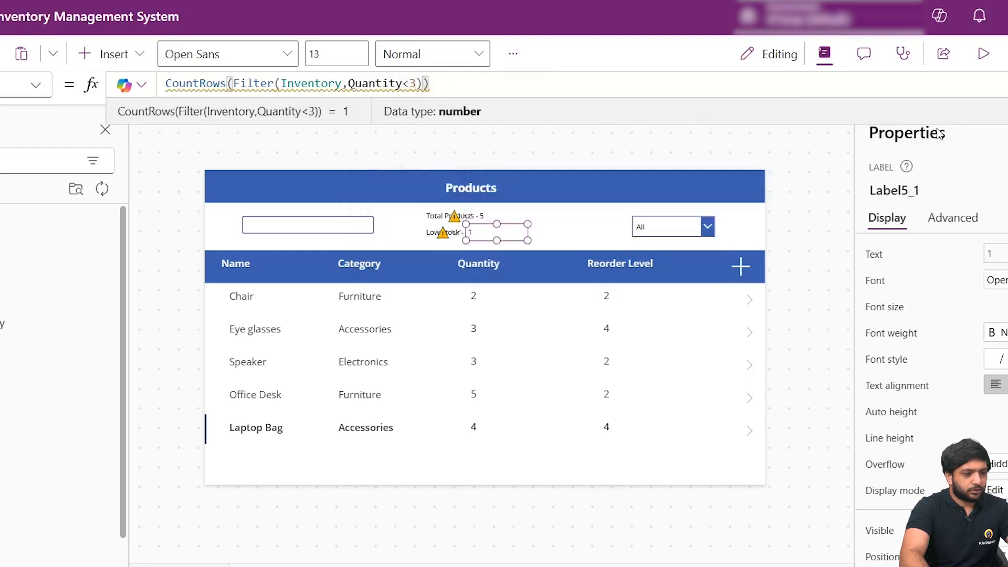
- Preview the Products screen to check the low-stock count against the Chair row's quantity, then return to editing
left_click(983, 53)
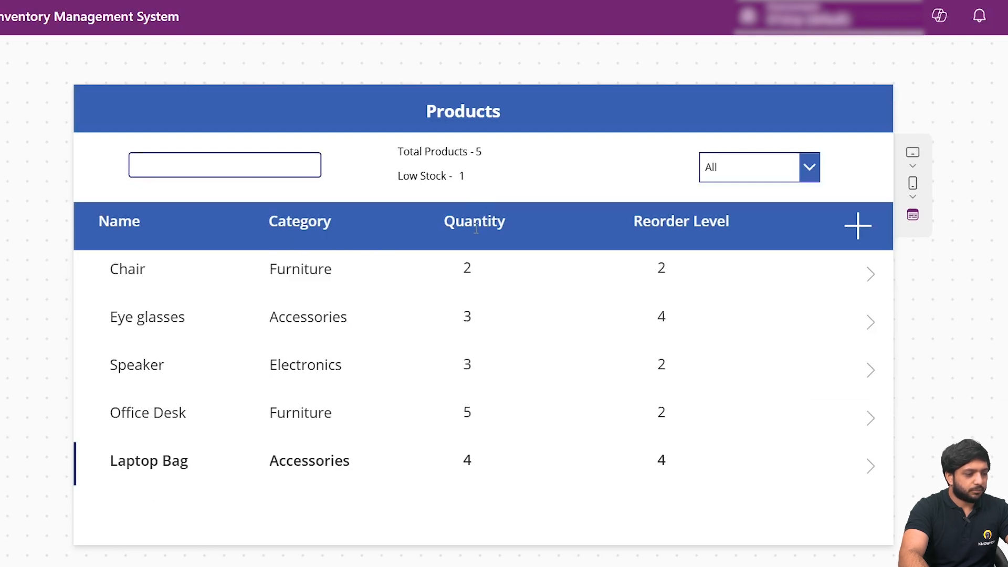
left_click(470, 268)
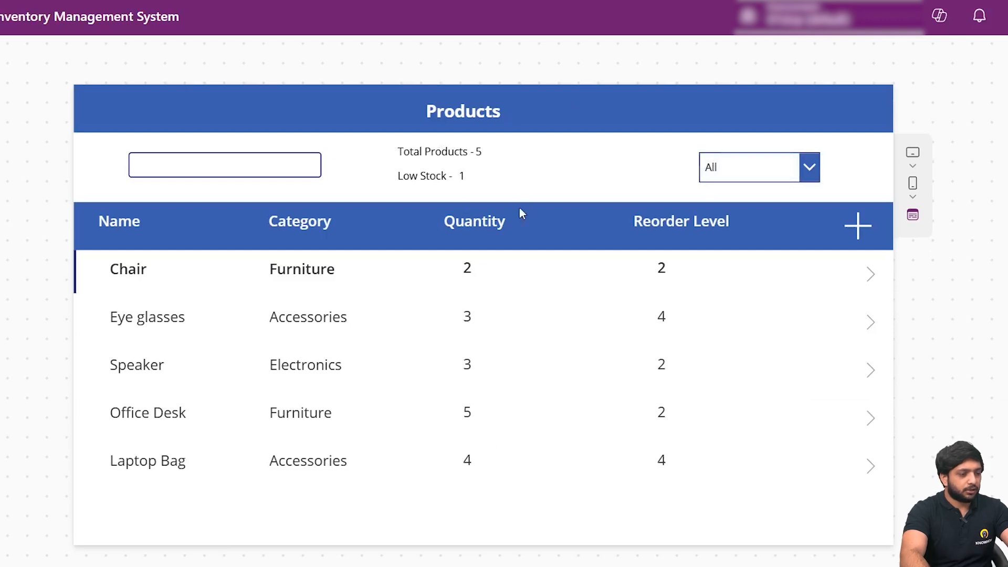
key("Escape")
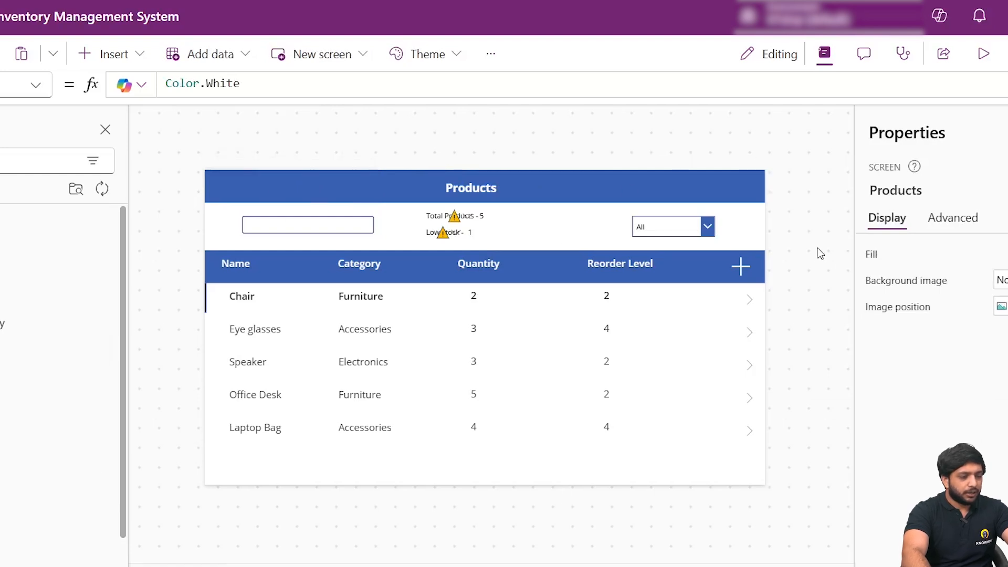
left_click(620, 264)
left_click(805, 259)
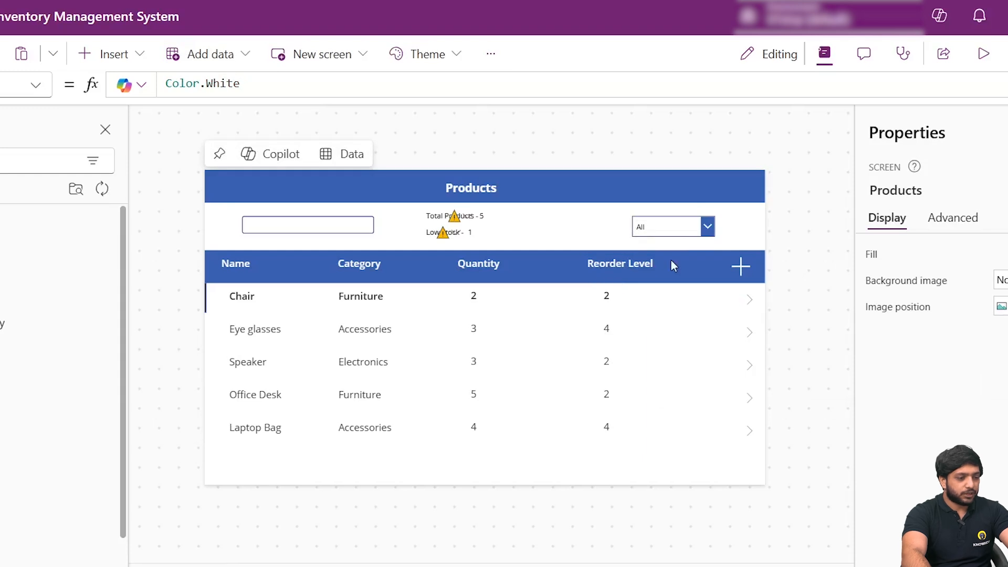
left_click(640, 264)
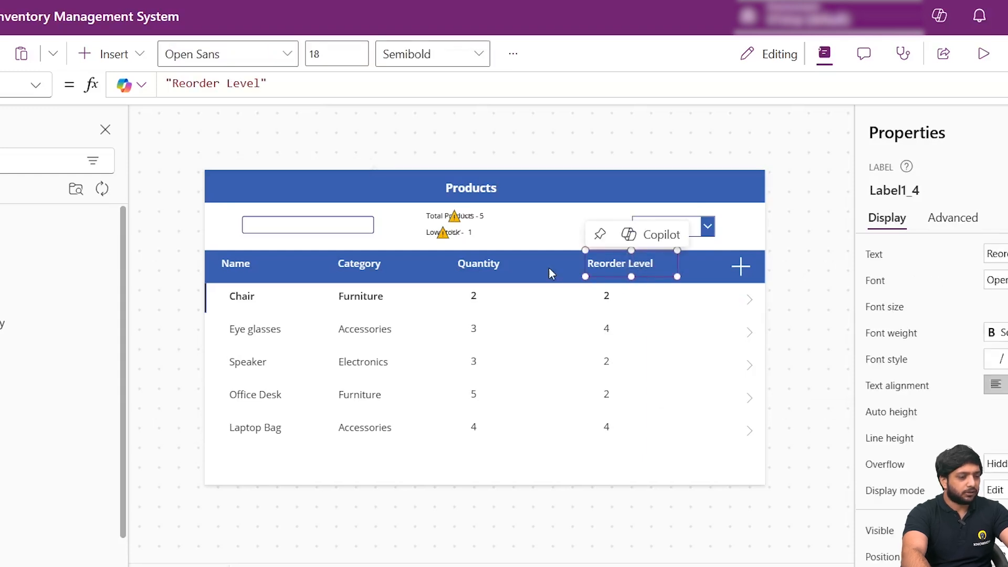
left_click(468, 266)
left_click(798, 230)
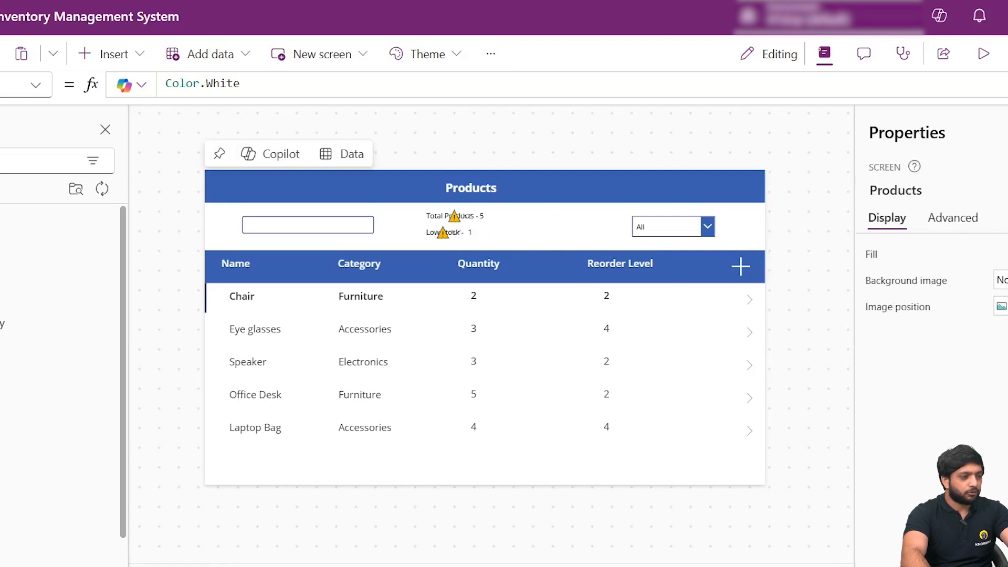
- Switch to Power Automate and start a new automated cloud flow from blank
left_click(14, 19)
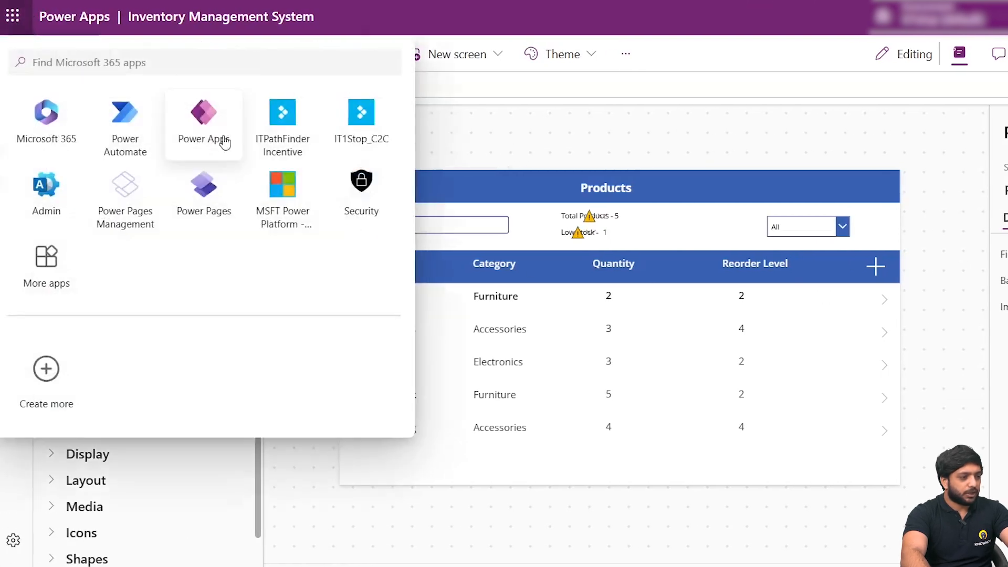
left_click(122, 112)
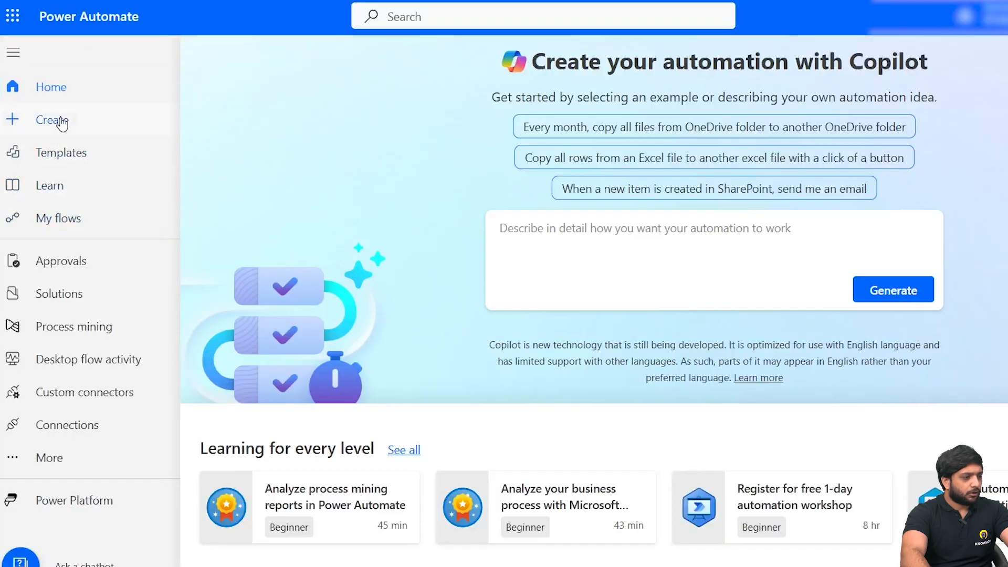
left_click(59, 121)
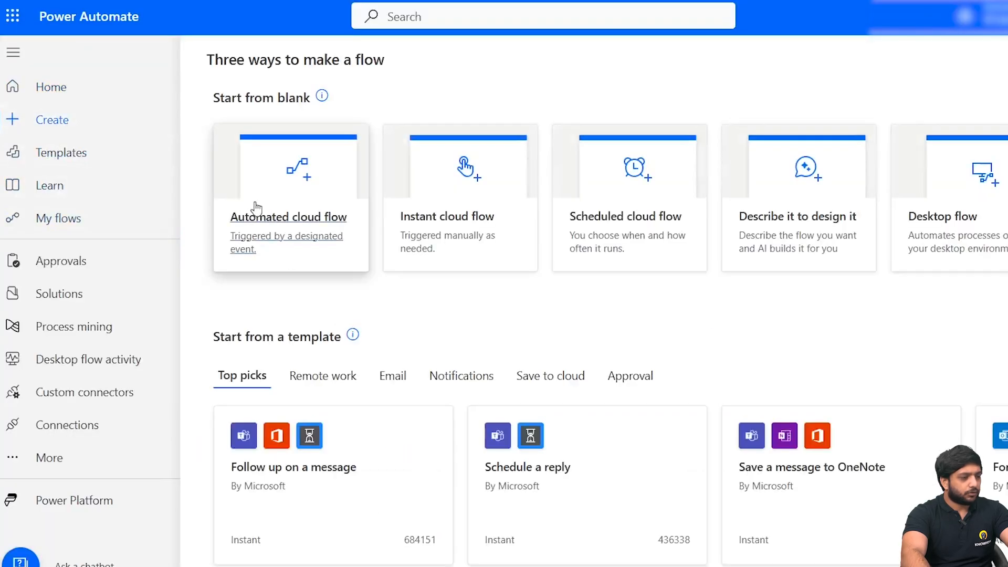
left_click(257, 209)
- Name the new automated cloud flow "Below Reorder Level"
left_click(786, 157)
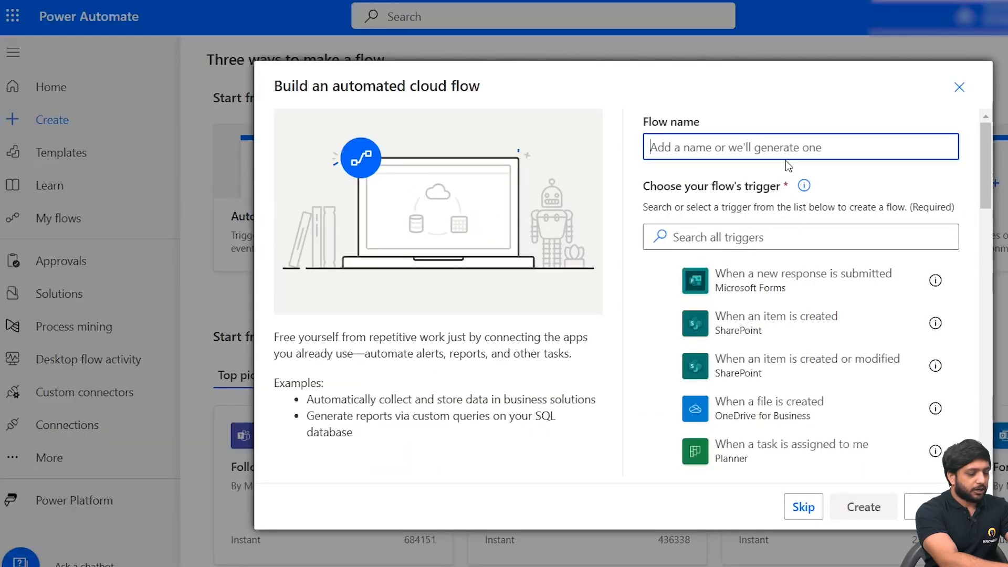
type("Lowr")
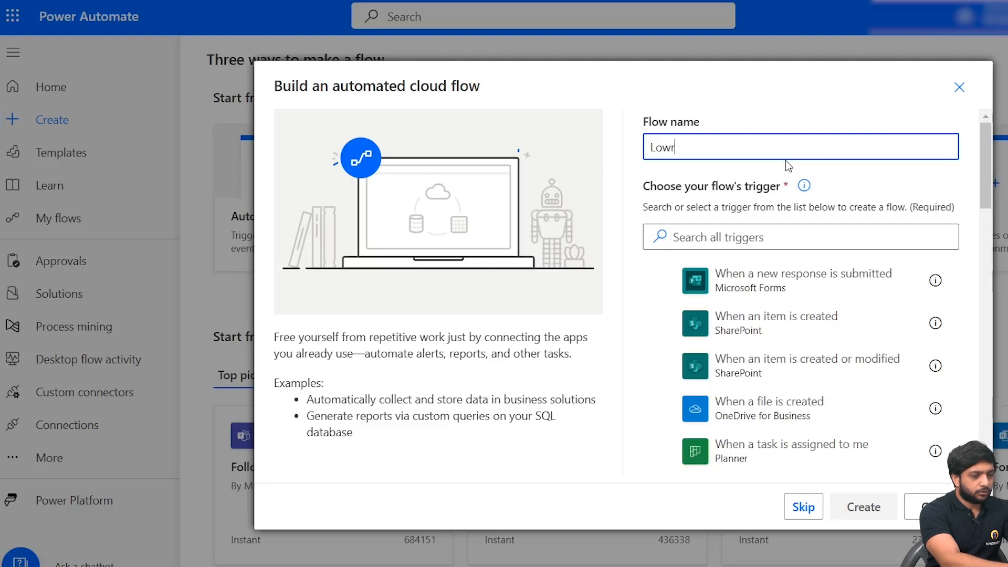
key("BackSpace")
key("BackSpace")
key("BackSpace")
key("BackSpace")
type("Below Reorder Level")
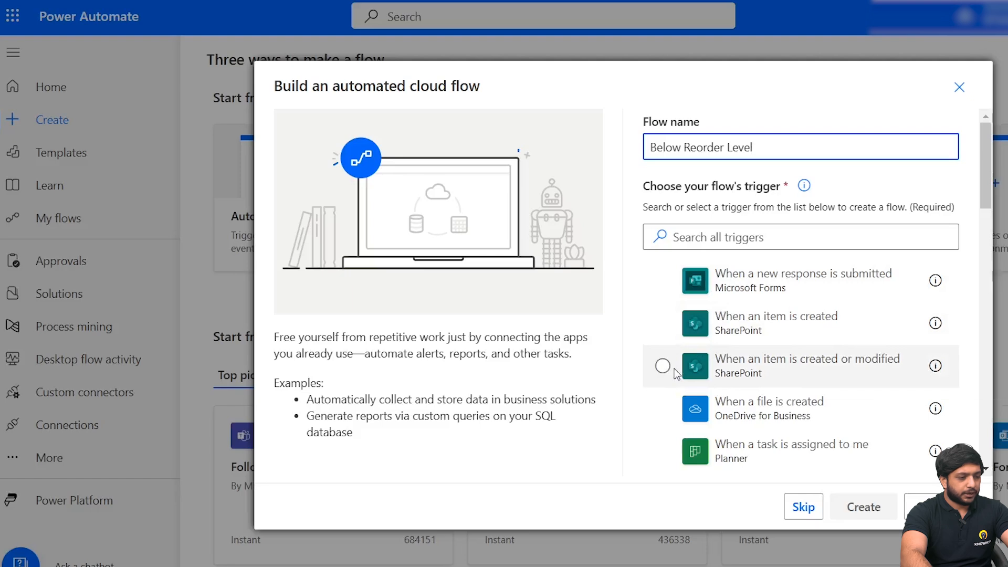
- Create the flow with the SharePoint trigger "When an item is created or modified" and switch to the classic designer without saving
left_click(662, 366)
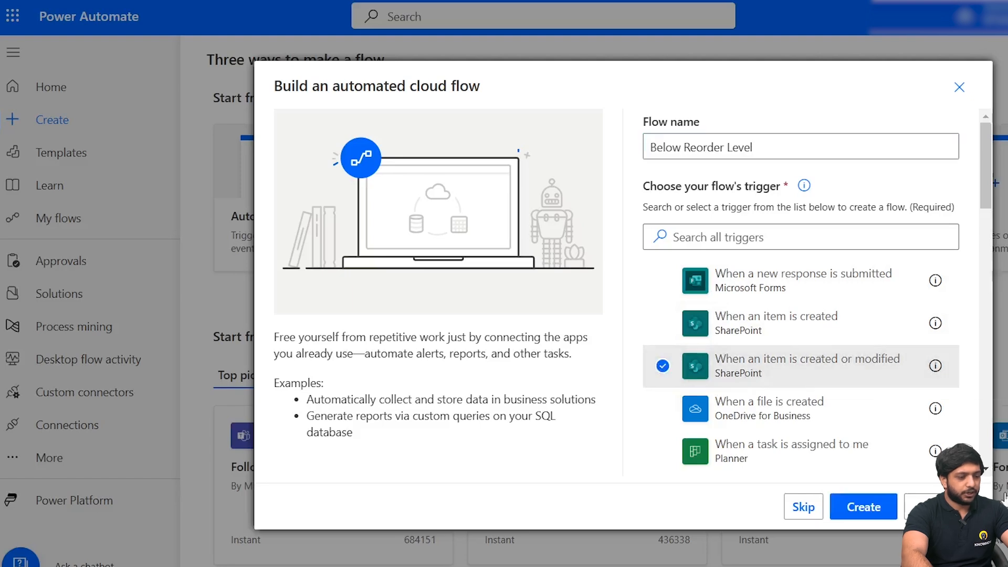
left_click(864, 507)
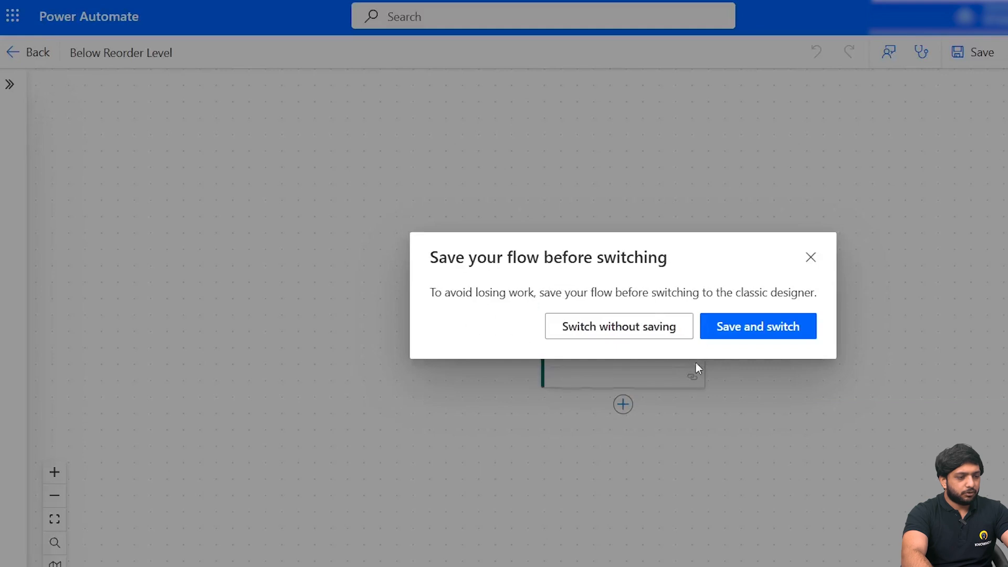
left_click(672, 325)
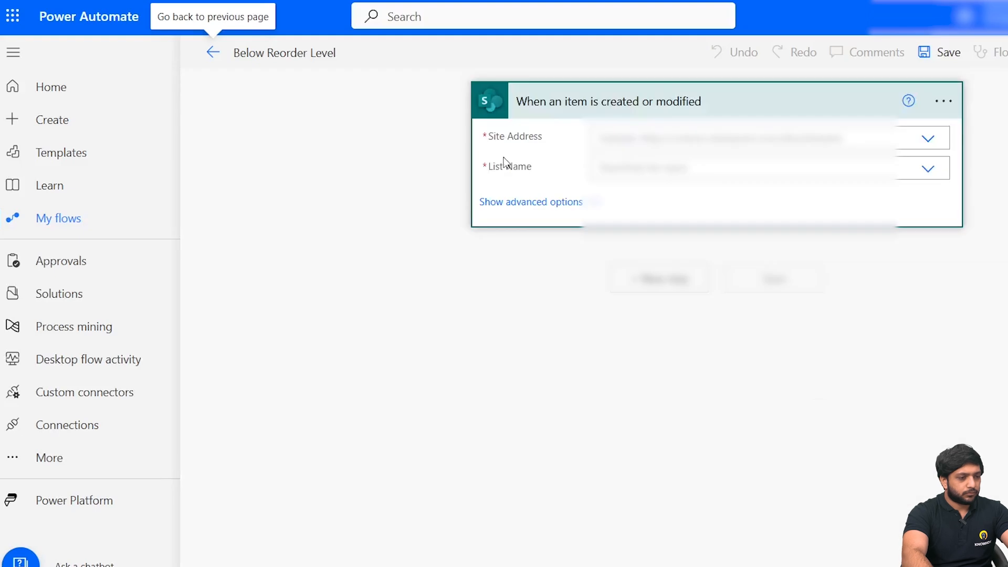
- Set the trigger's Site Address to the SharePoint site holding the inventory data and its List Name to Inventory
left_click(675, 138)
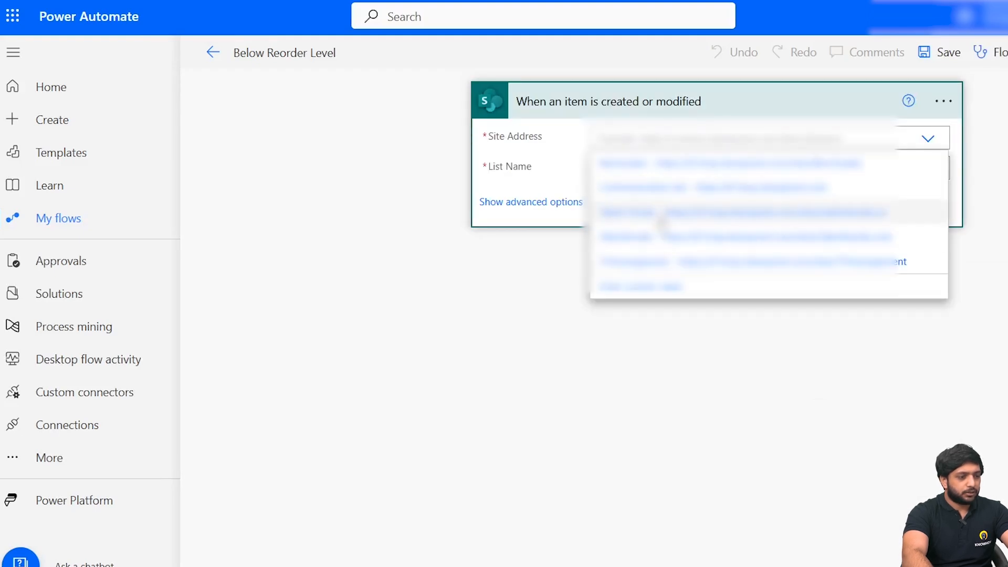
left_click(663, 213)
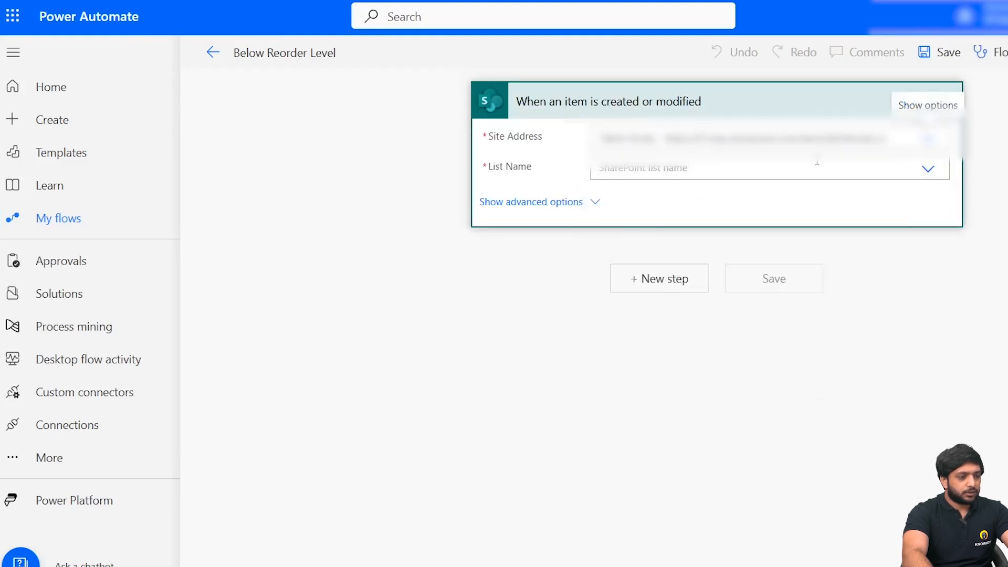
left_click(924, 172)
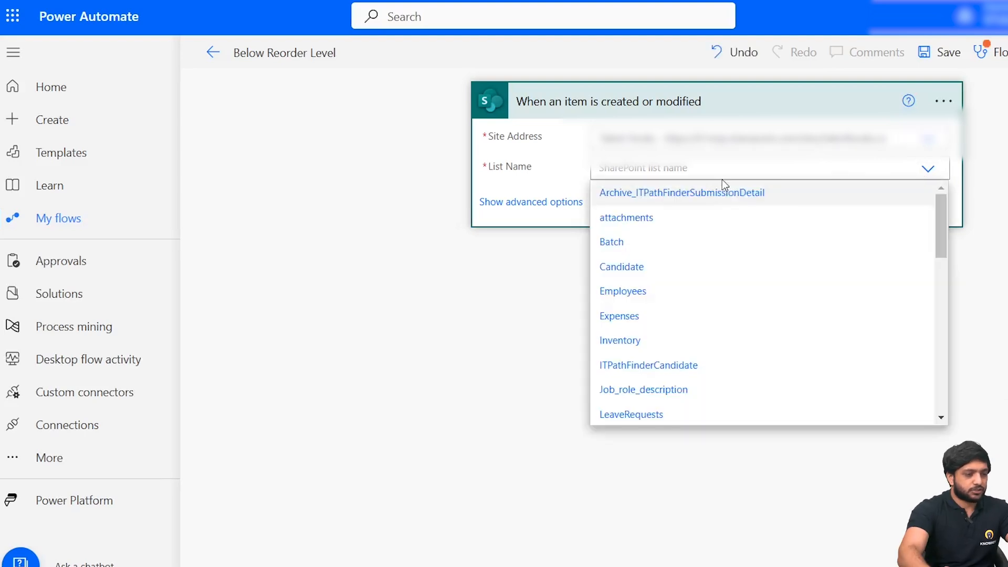
left_click(743, 167)
type("Inve")
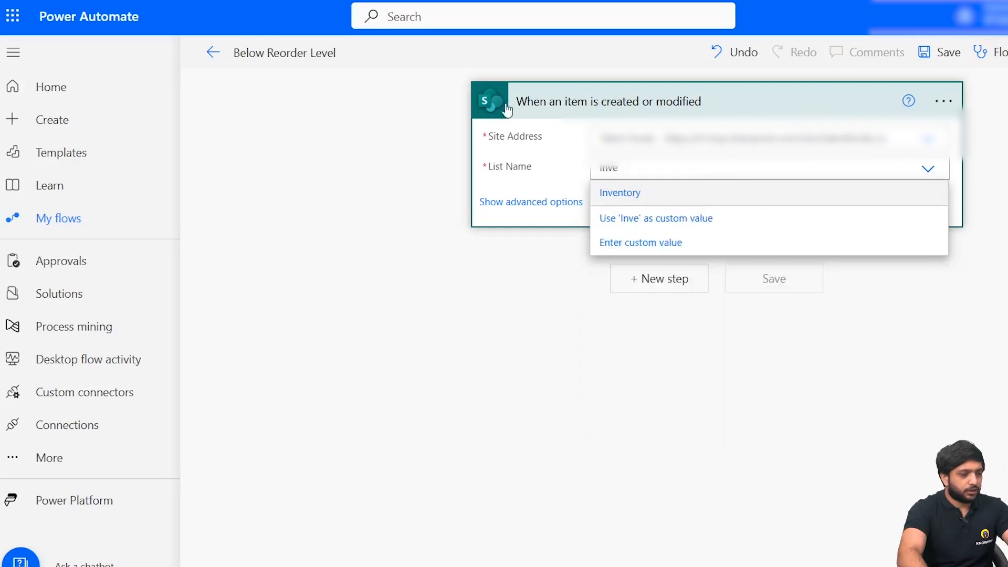
left_click(625, 194)
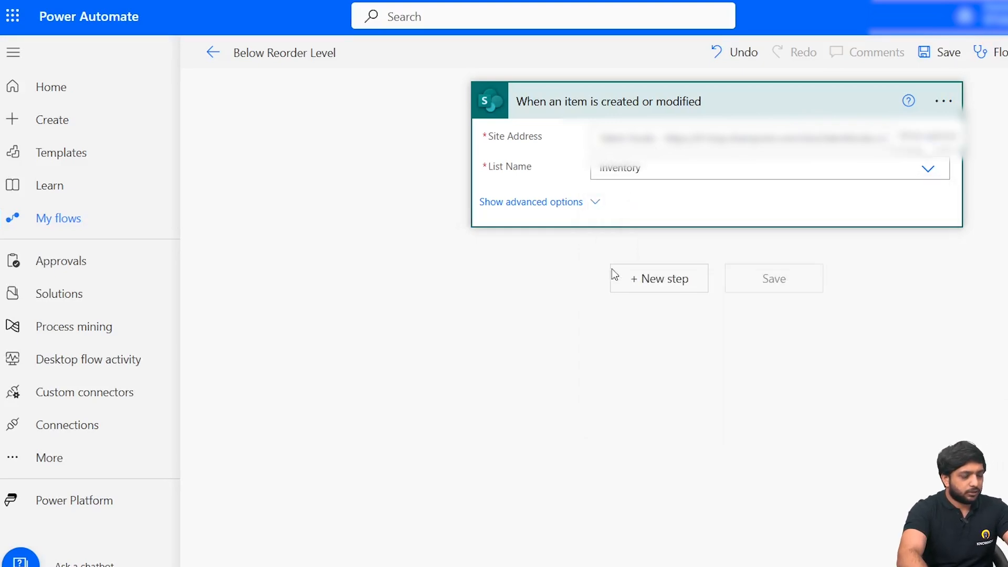
- Add a Condition control as the step after the SharePoint trigger
left_click(650, 293)
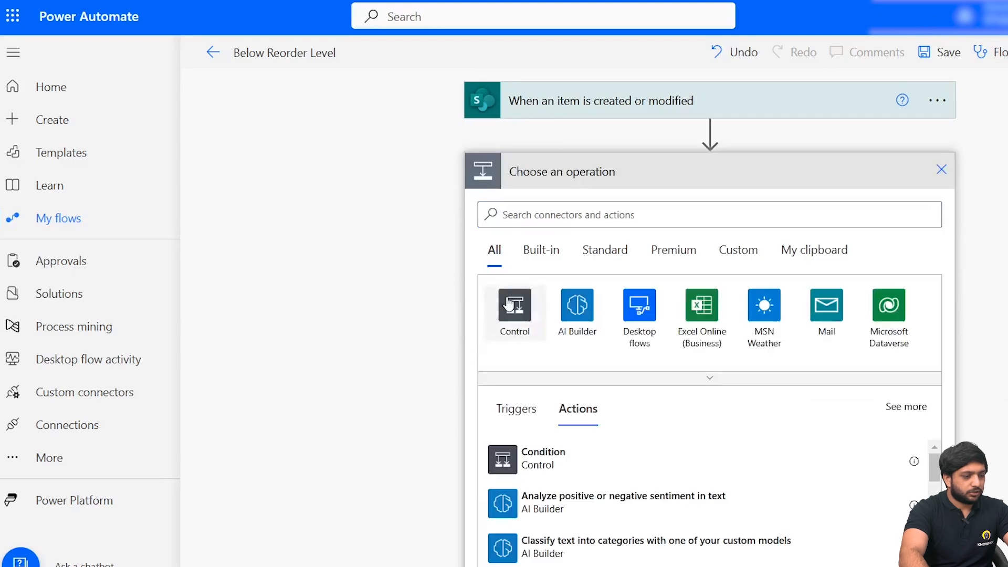
left_click(508, 303)
left_click(525, 308)
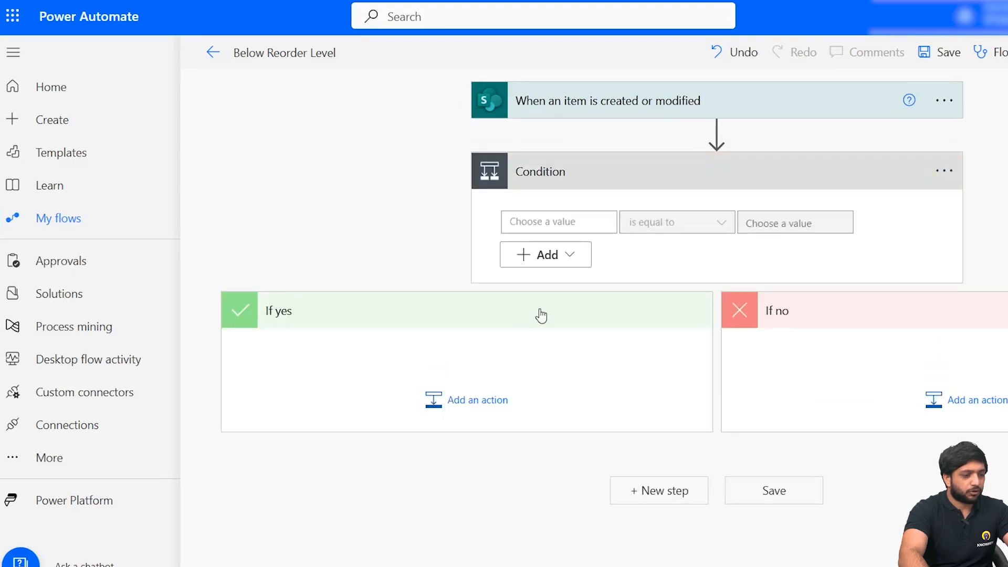
- Use the trigger's ReorderLevel dynamic content as the condition's first value
left_click(541, 225)
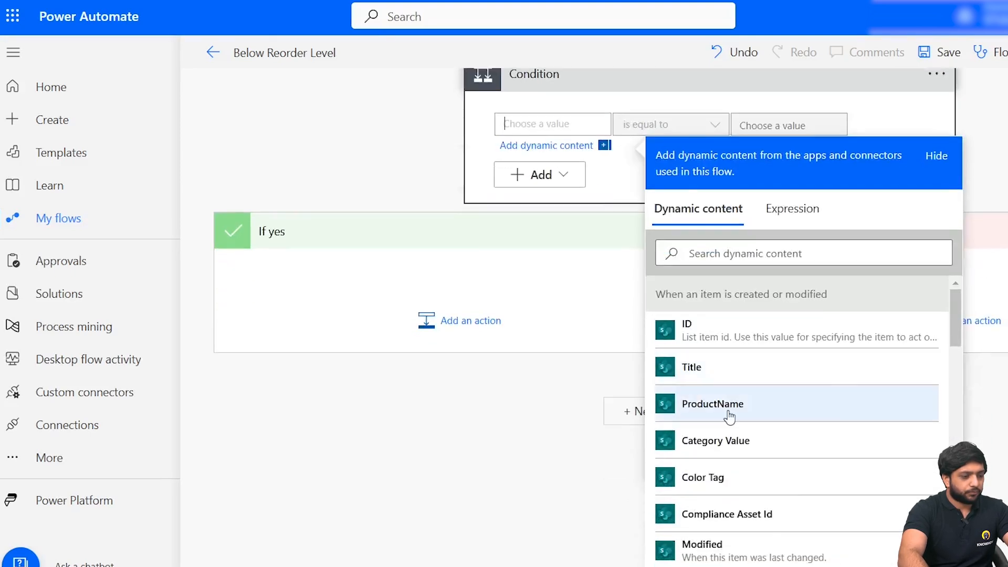
scroll(736, 416, "down", 5)
scroll(742, 443, "up", 5)
scroll(746, 473, "down", 10)
scroll(746, 472, "up", 5)
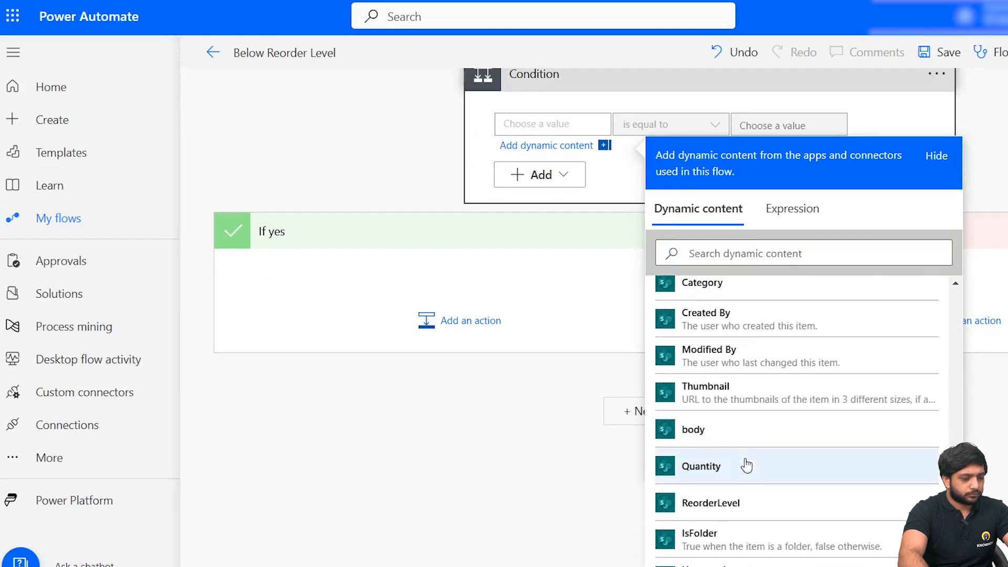
left_click(752, 517)
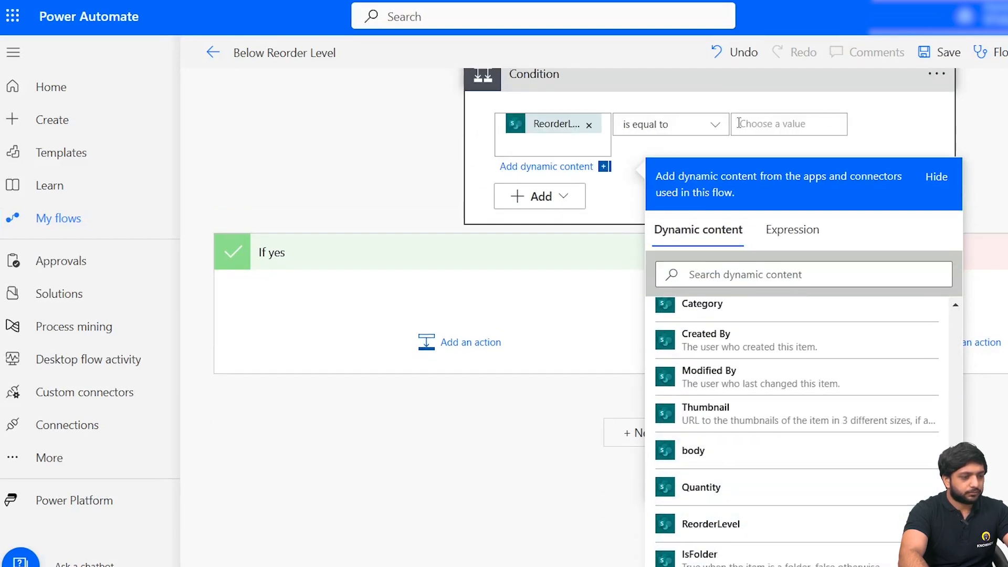
- Set the condition's operator to "is greater than" and its comparison value to the Quantity dynamic content
left_click(651, 123)
left_click(689, 218)
left_click(707, 312)
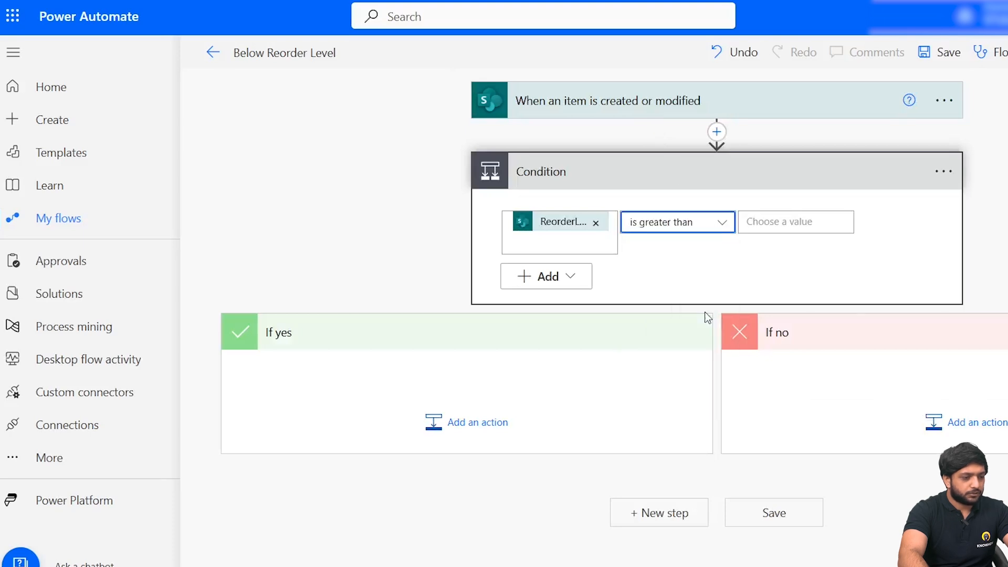
left_click(791, 222)
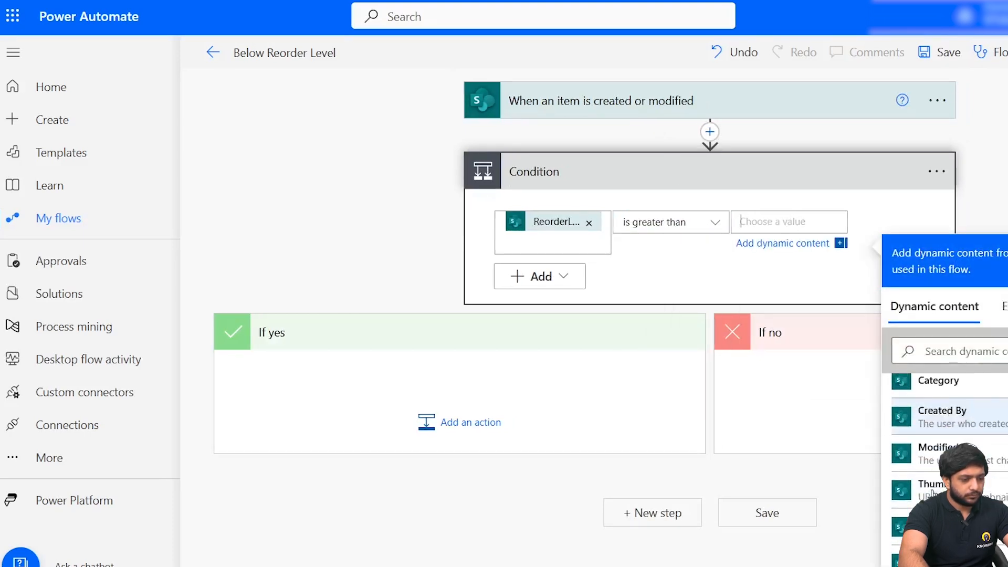
left_click(928, 470)
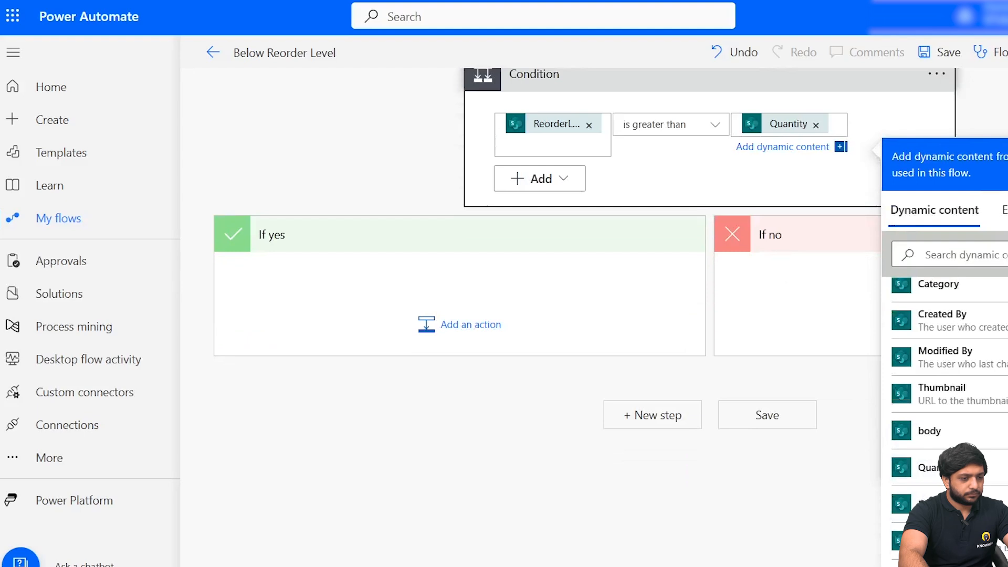
left_click(862, 198)
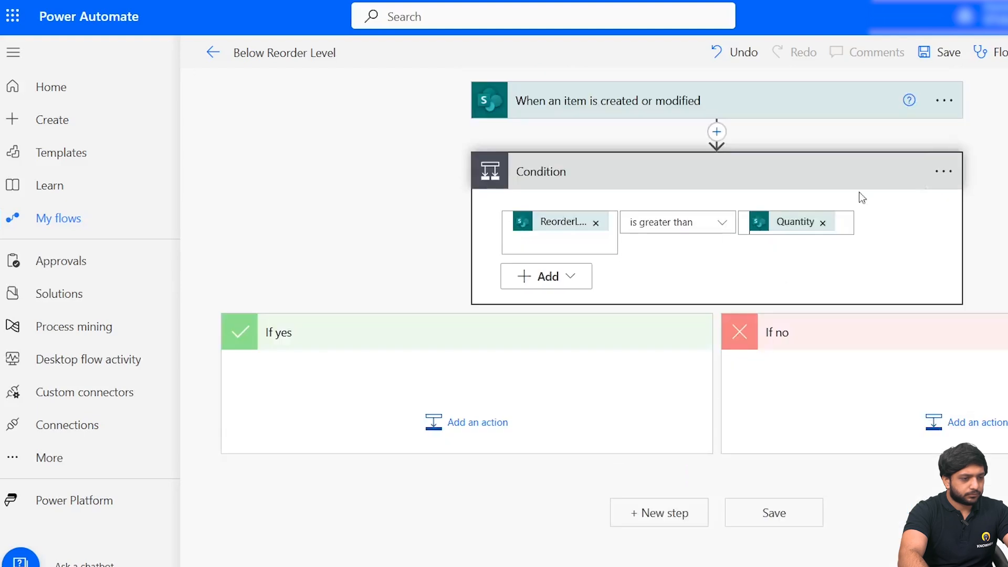
- Add the Office 365 Outlook "Send an email (V2)" action to the condition's If yes branch
left_click(434, 435)
type("send an me")
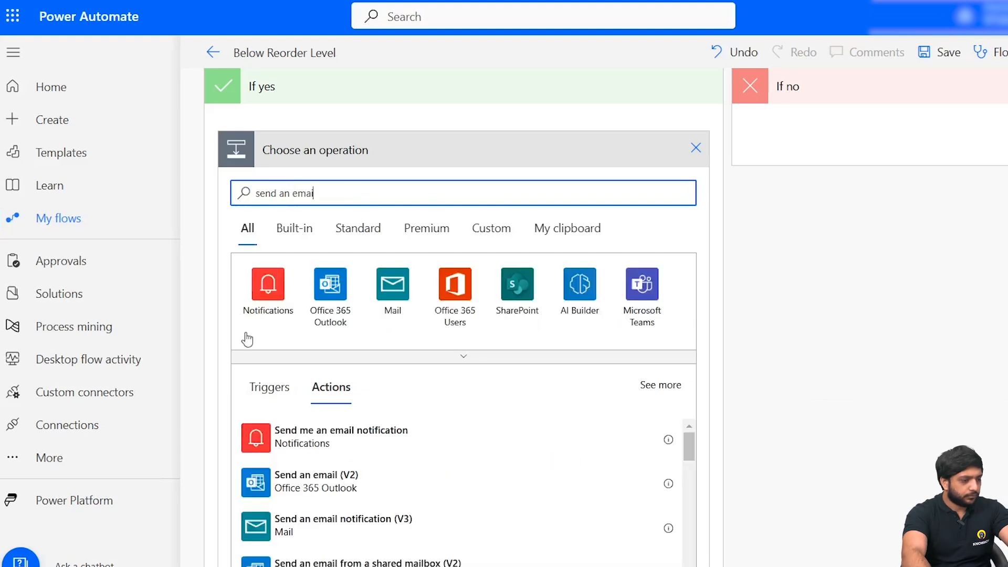
left_click(339, 479)
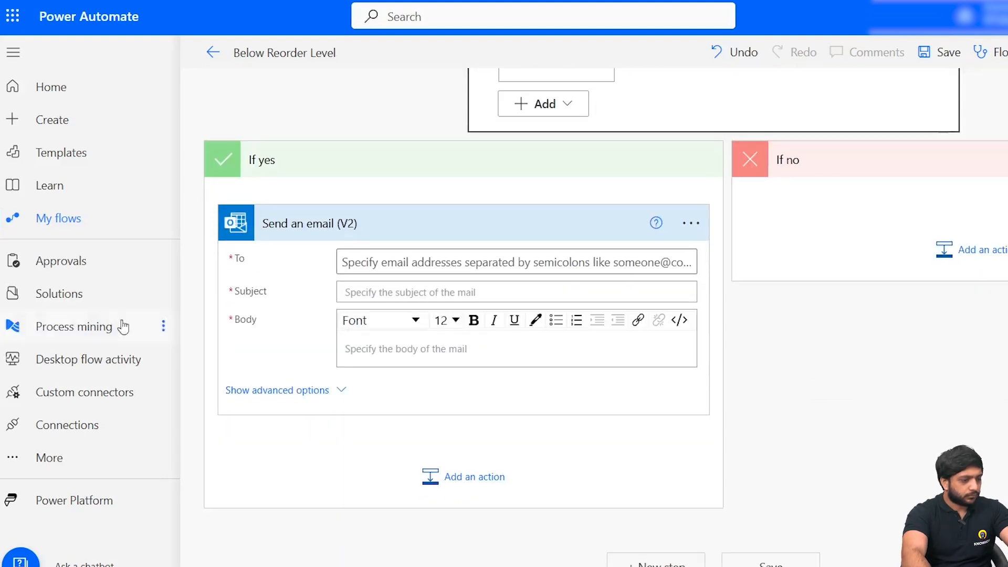
- Address the email to the recipient and compose its subject as ProductName, "has low quantity", Quantity, using the trigger's dynamic content
left_click(395, 264)
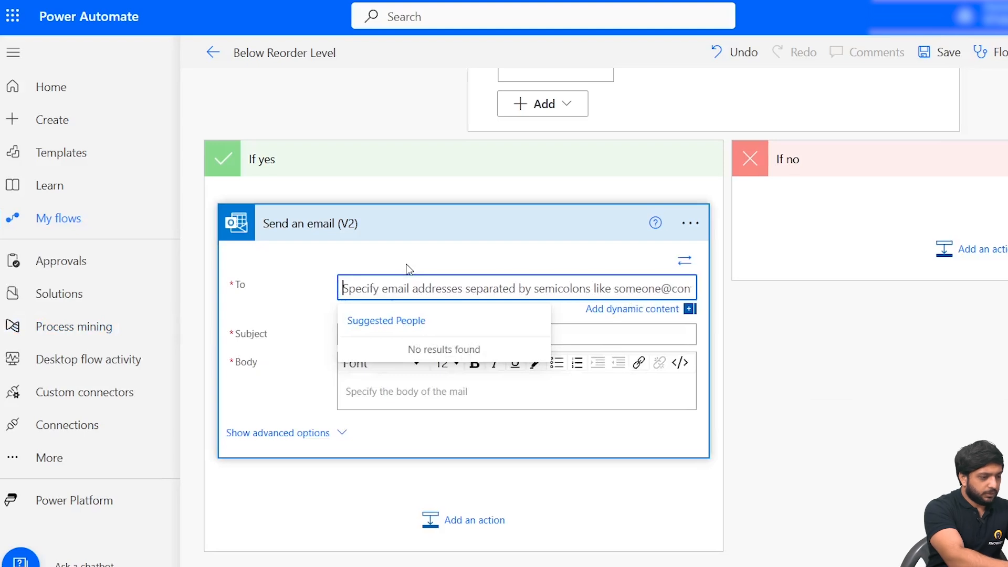
type("gourav")
left_click(367, 336)
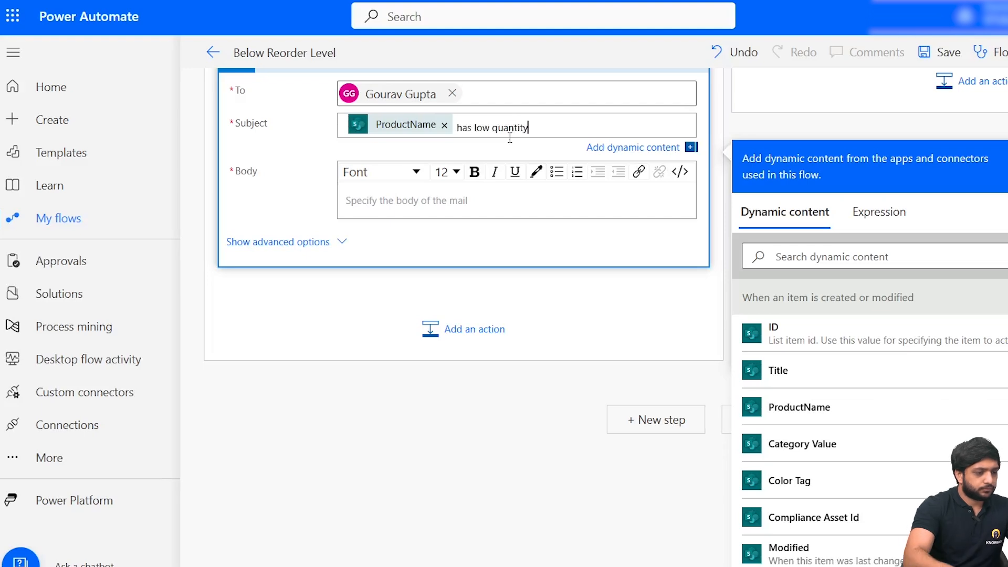
scroll(893, 394, "down", 10)
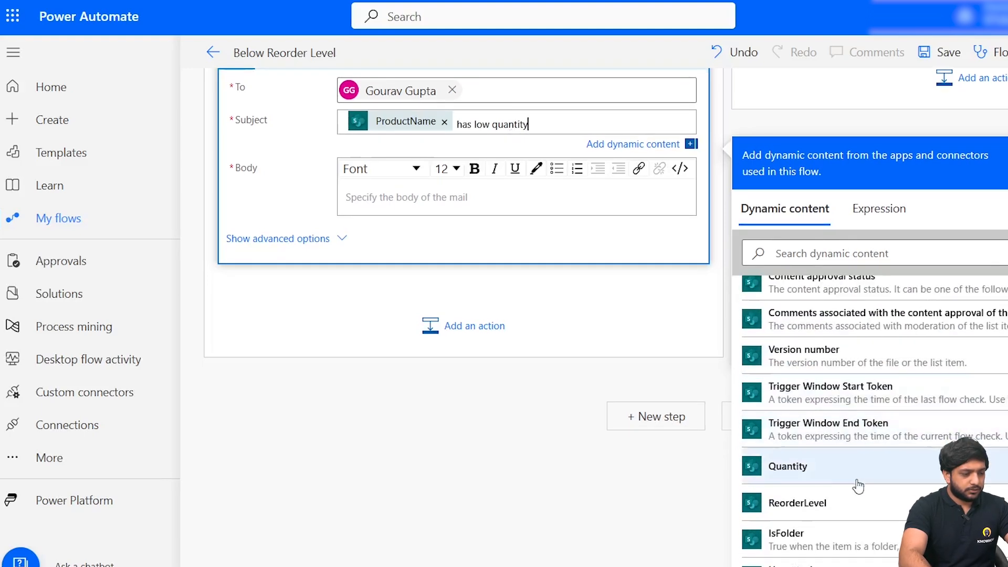
left_click(801, 475)
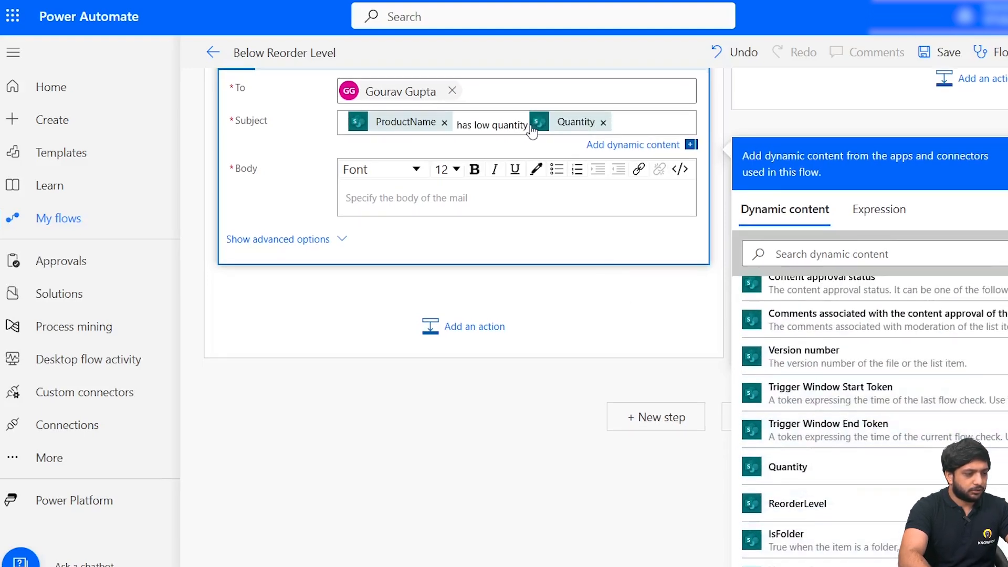
- Begin the email body with "The product", the ProductName dynamic content, "of category" and the Category Value dynamic content
left_click(402, 197)
scroll(647, 304, "up", 2)
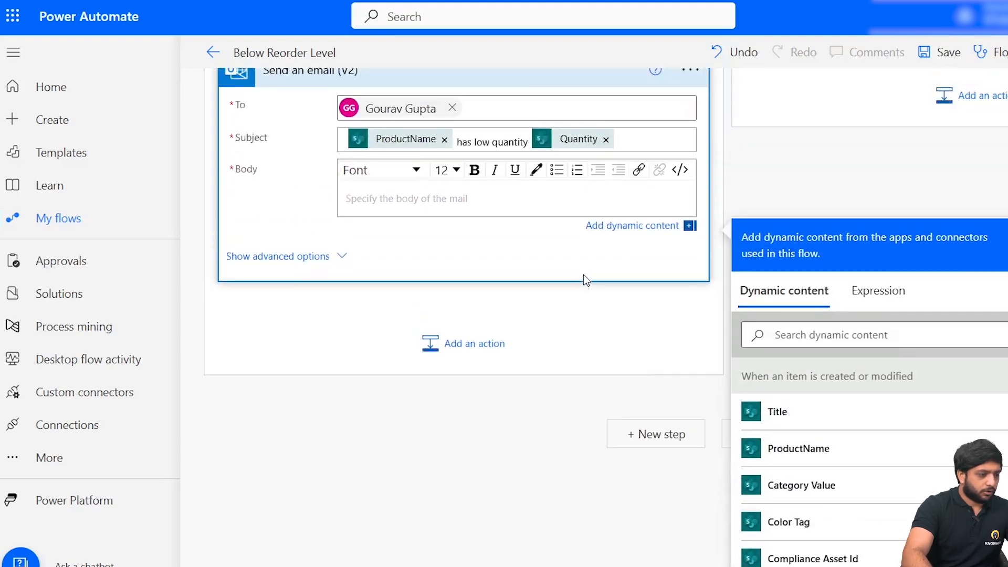
type("The product")
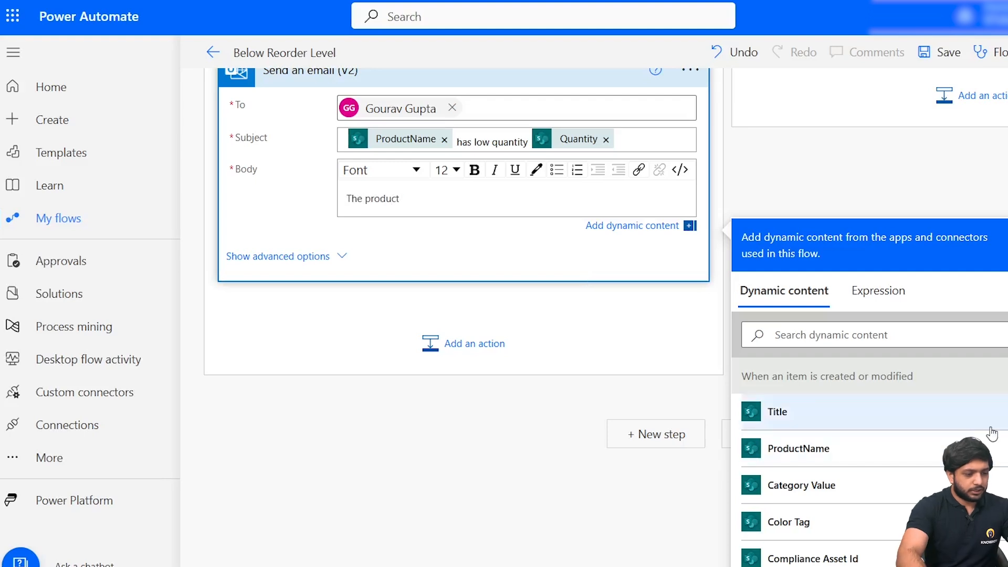
left_click(971, 449)
type("of")
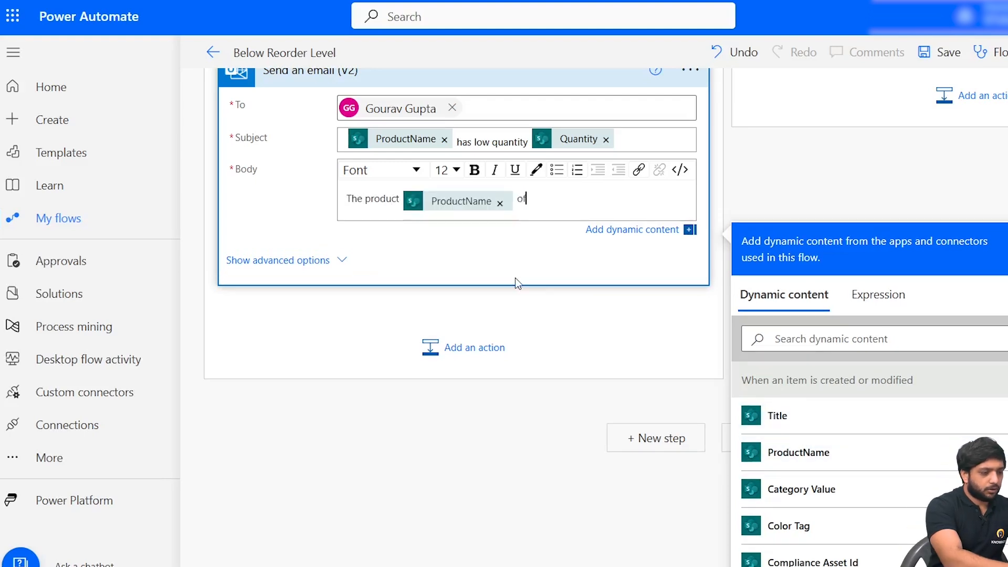
type(" category")
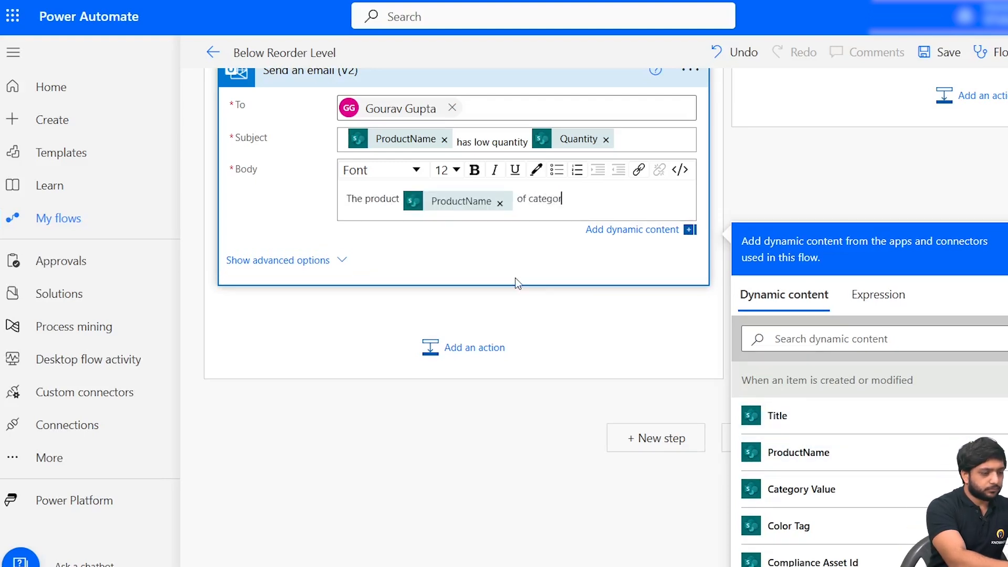
left_click(817, 486)
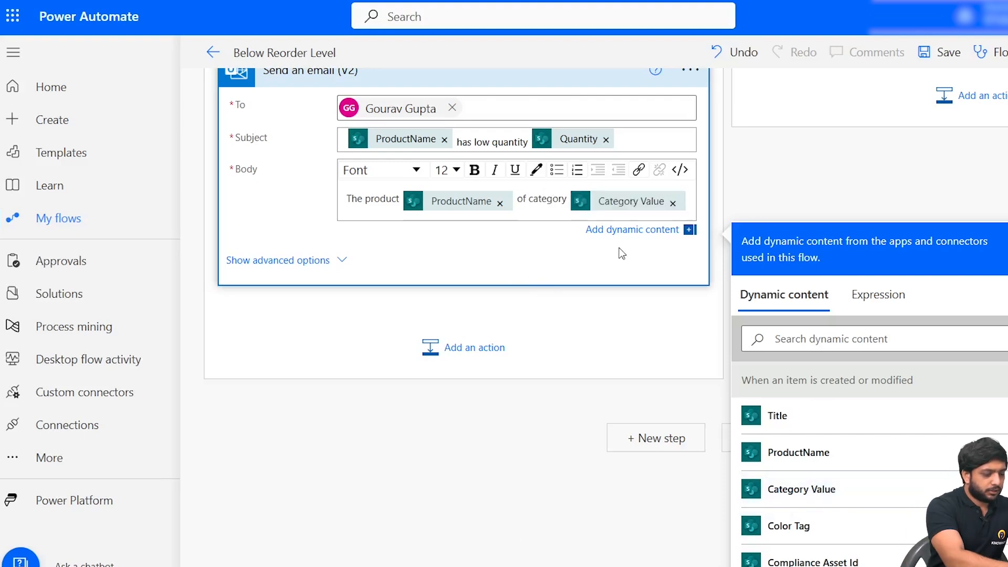
- Continue the email body with "has quantity" followed by the Quantity dynamic content
type("has ")
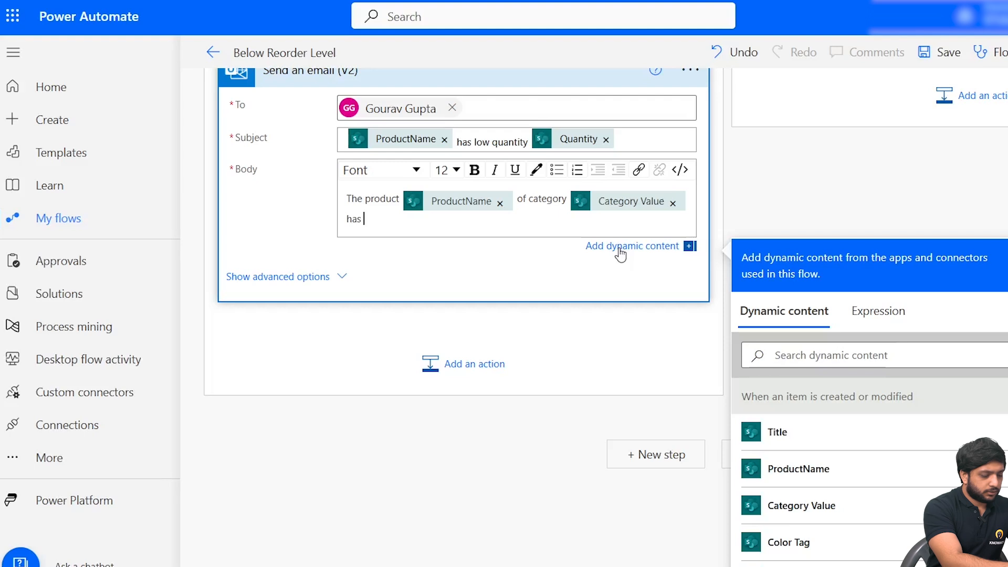
type("quant")
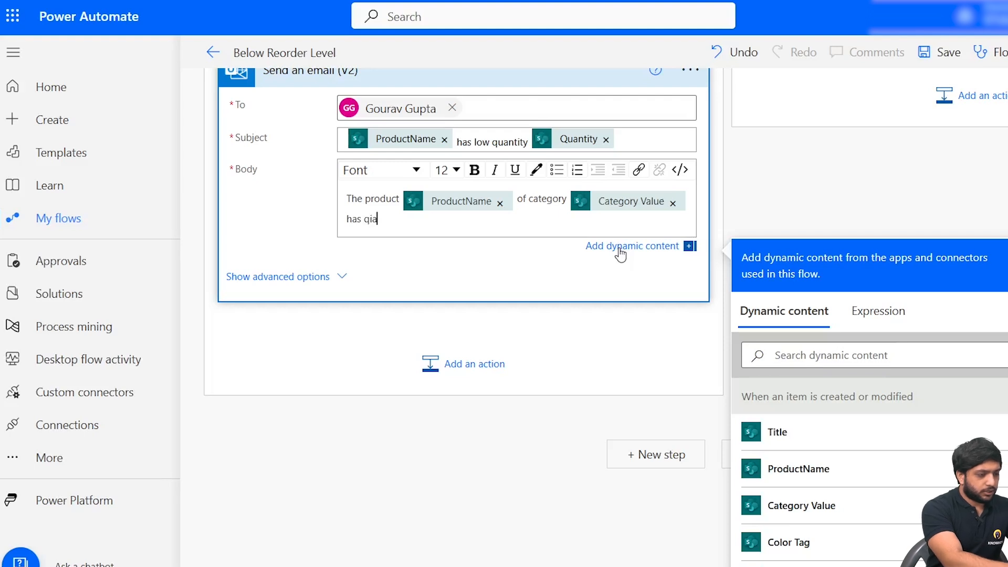
scroll(394, 143, "down", 2)
type("ity")
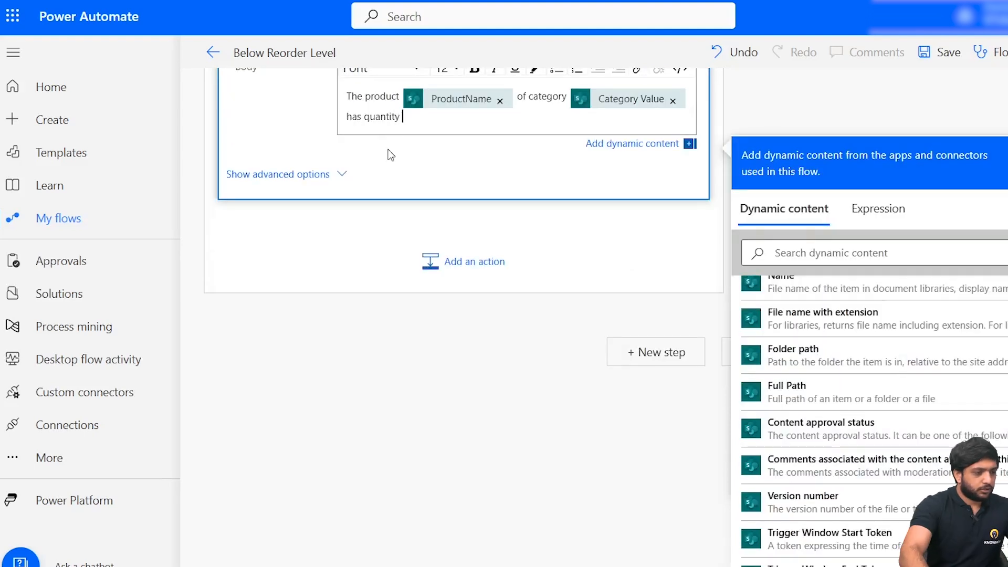
scroll(836, 435, "up", 8)
scroll(846, 443, "up", 5)
scroll(835, 450, "down", 13)
left_click(823, 260)
type("quan")
left_click(793, 331)
- Finish the email body with "which is less than Reorder Level", the ReorderLevel dynamic content and a full stop
type("which")
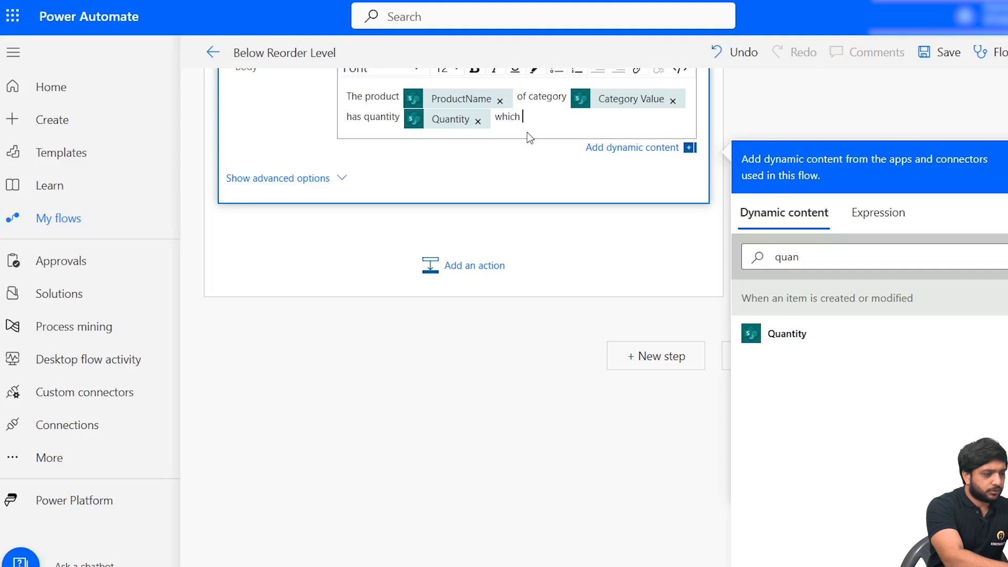
type(" is les")
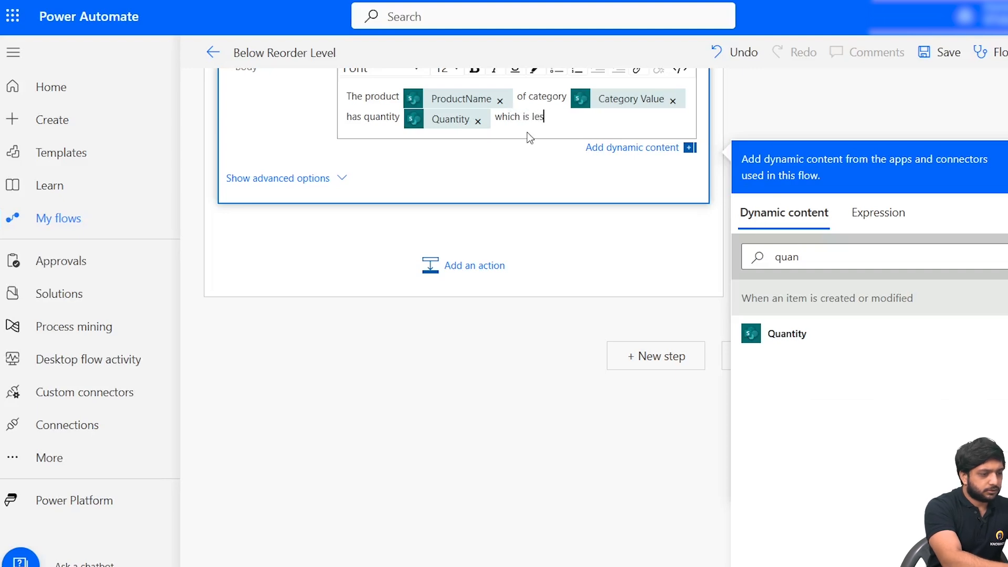
type("s than Reorder Level")
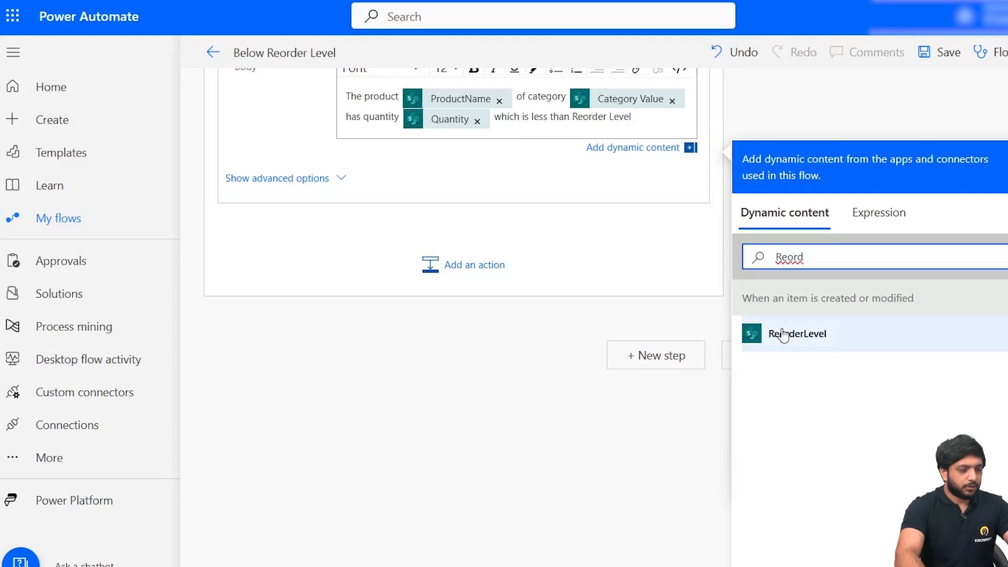
left_click(783, 335)
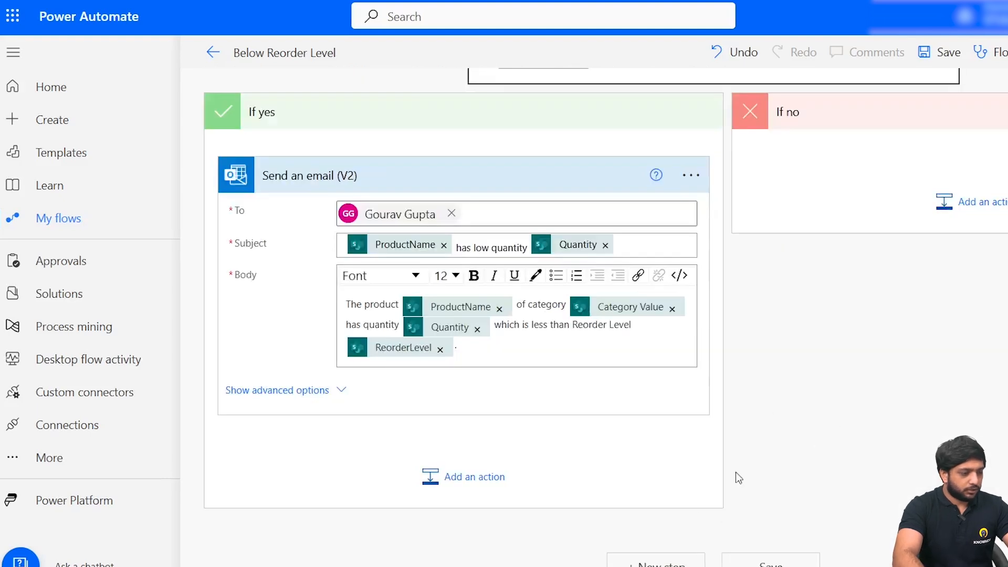
- Save the Below Reorder Level flow and return to its details page, dismissing the ready notice
scroll(739, 478, "up", 4)
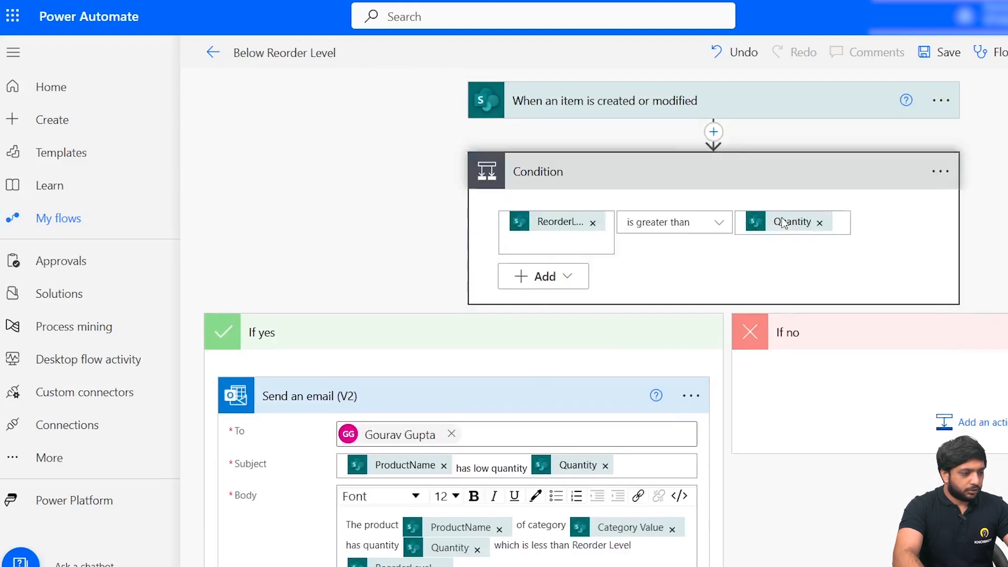
scroll(756, 224, "down", 4)
left_click(766, 561)
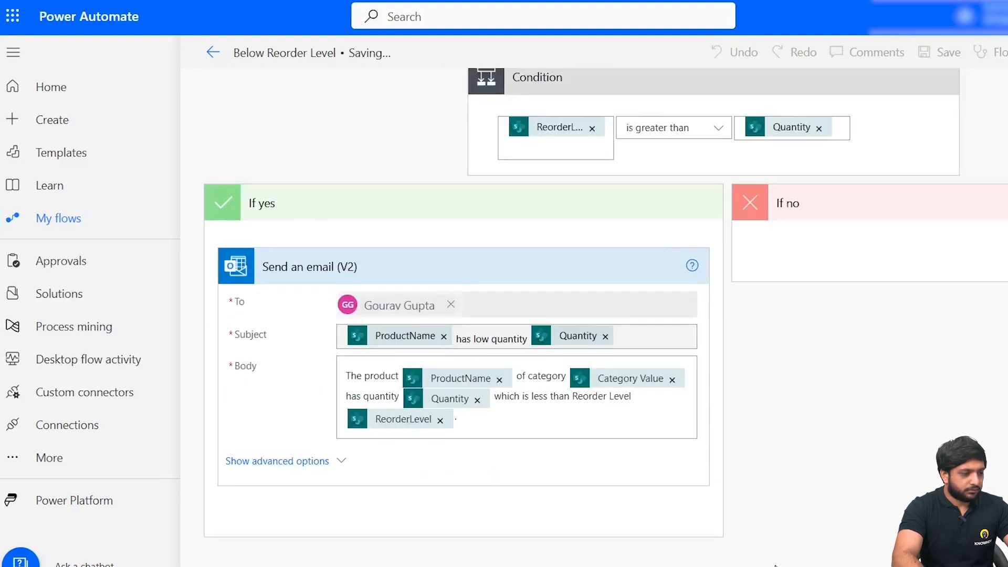
left_click(213, 52)
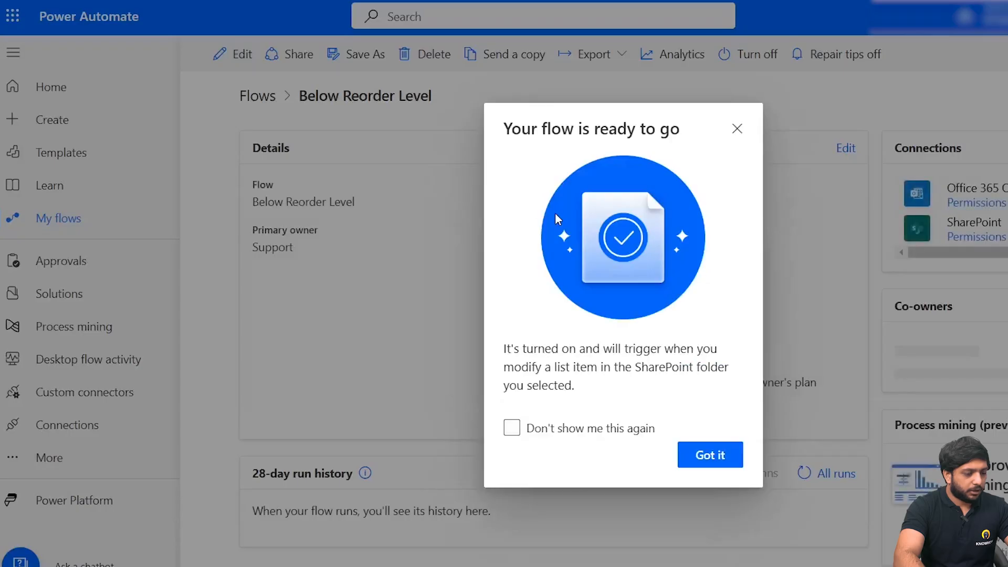
left_click(709, 455)
scroll(725, 405, "down", 2)
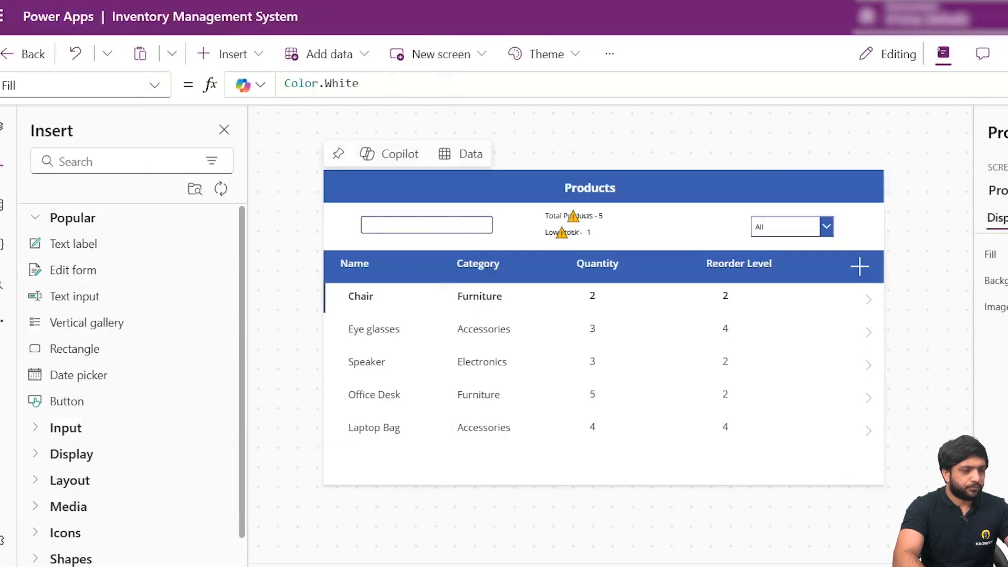
- Preview the Inventory Management System app in Power Apps and submit the Speaker product with its ReorderLevel set to 6
left_click(960, 52)
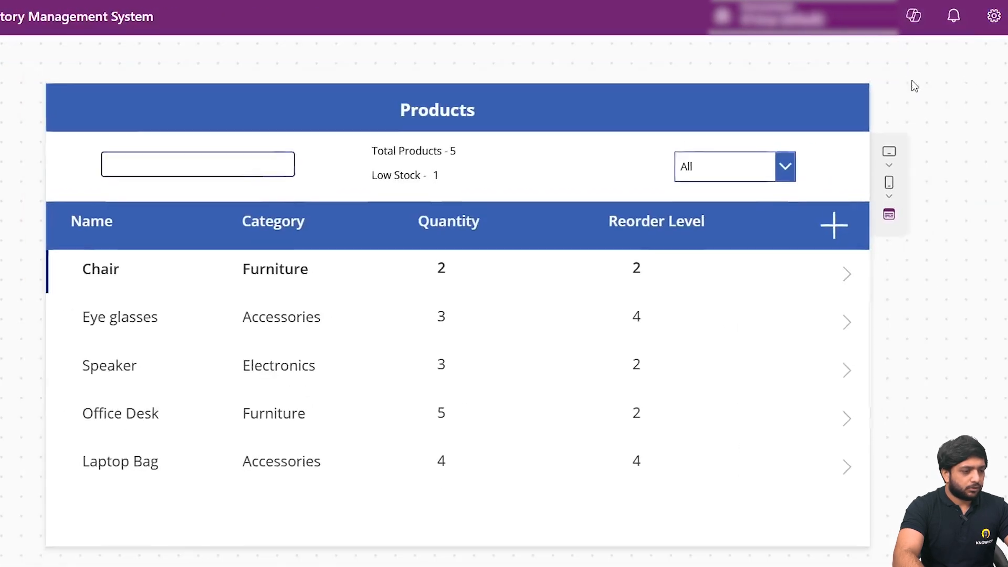
left_click(846, 372)
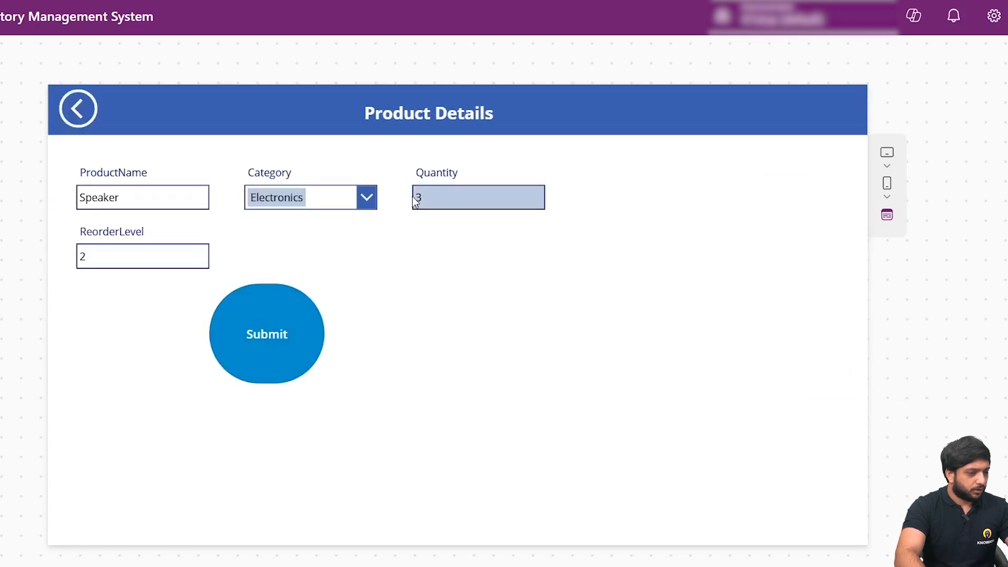
left_click(182, 256)
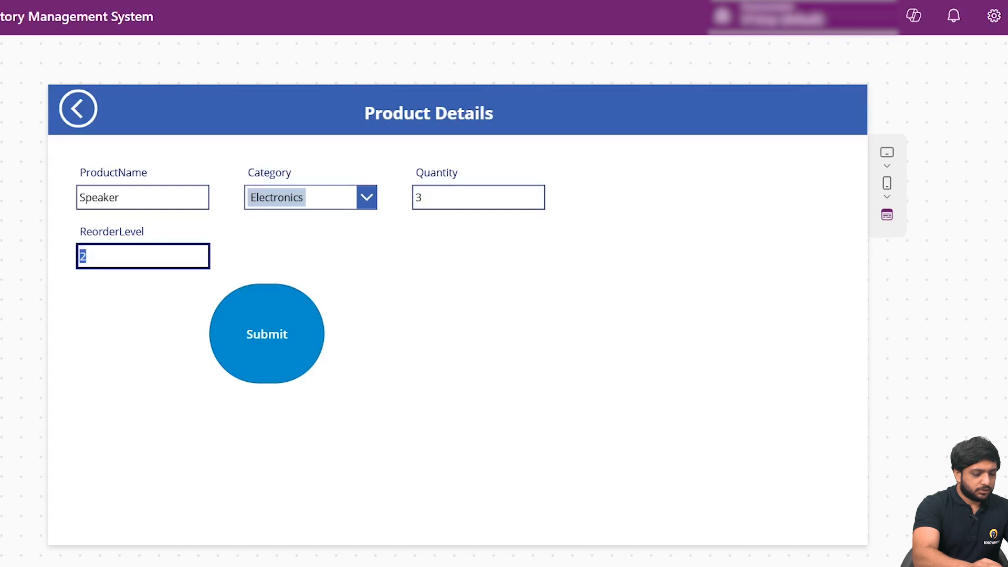
type("6")
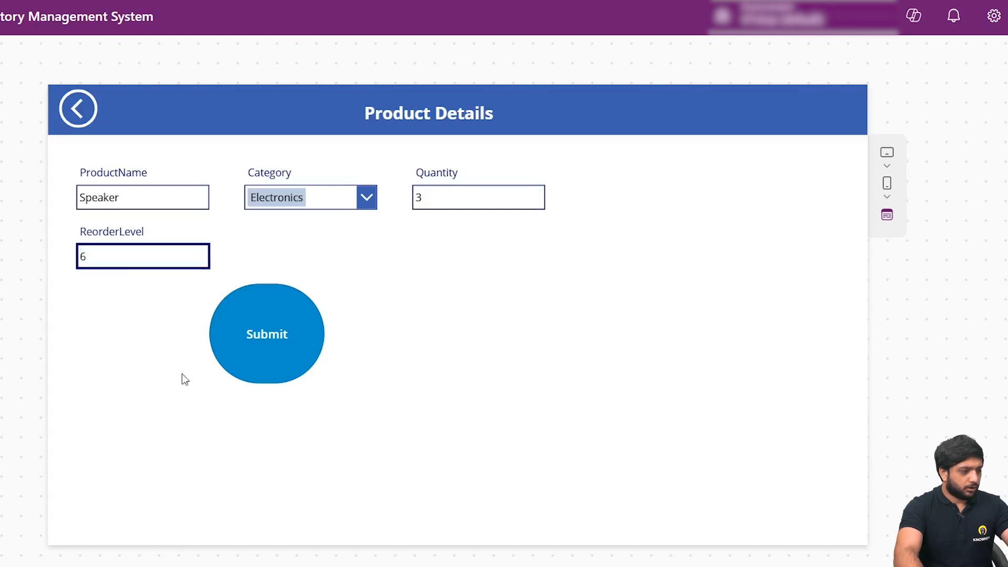
left_click(239, 371)
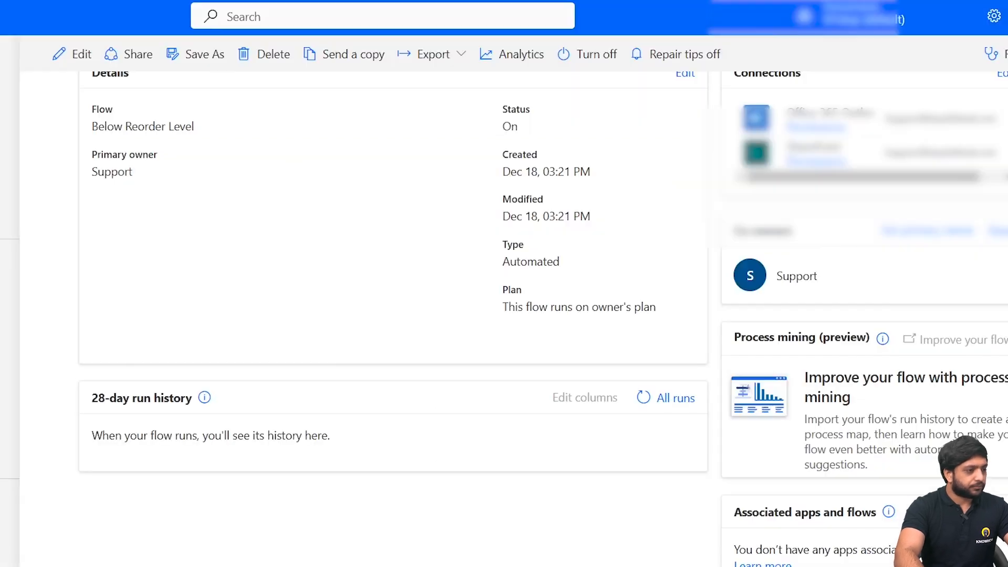
- Switch to Power Automate and refresh the Below Reorder Level flow's 28-day run history to check the latest run
scroll(636, 406, "up", 2)
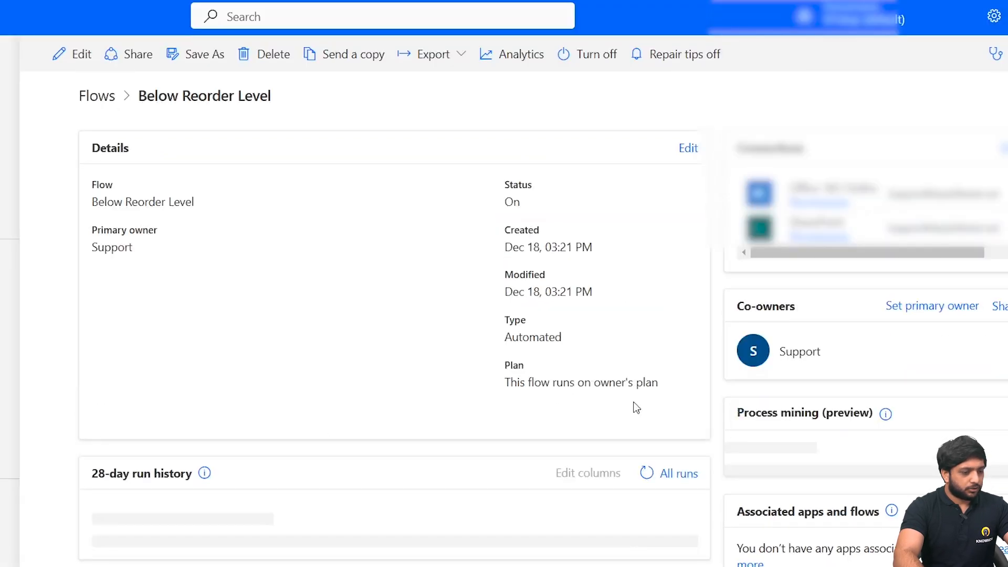
scroll(636, 414, "down", 2)
scroll(634, 405, "up", 2)
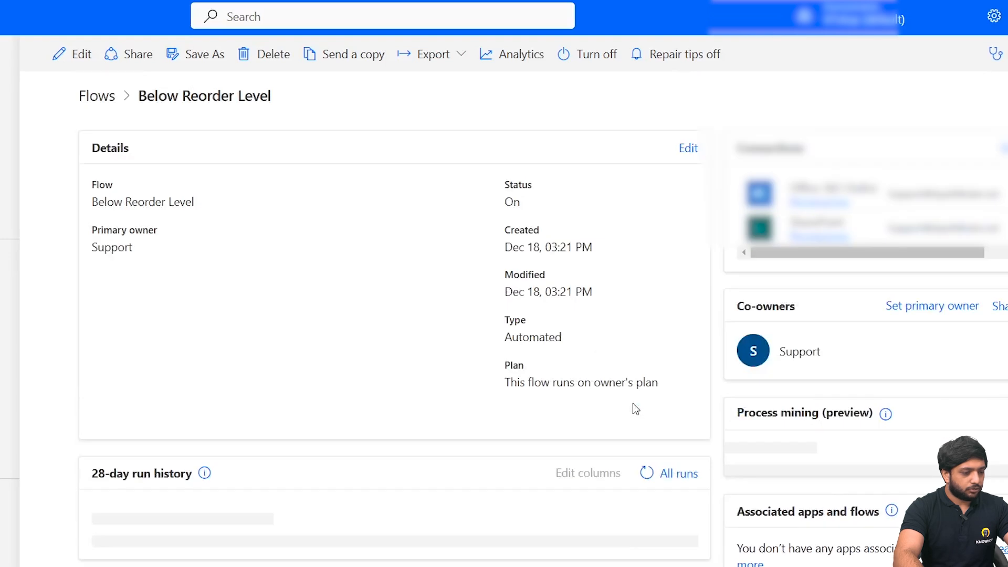
left_click(641, 473)
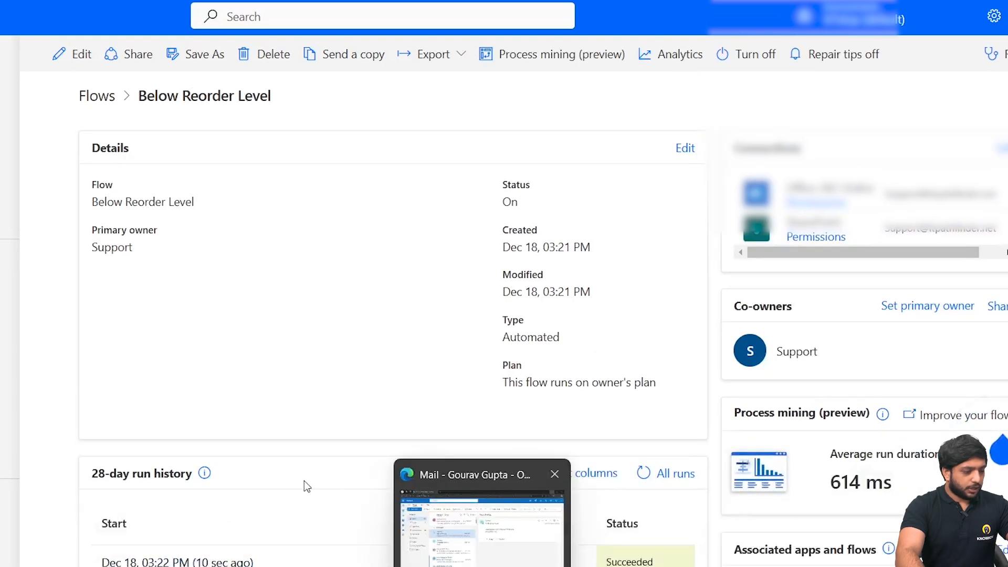
scroll(304, 480, "down", 1)
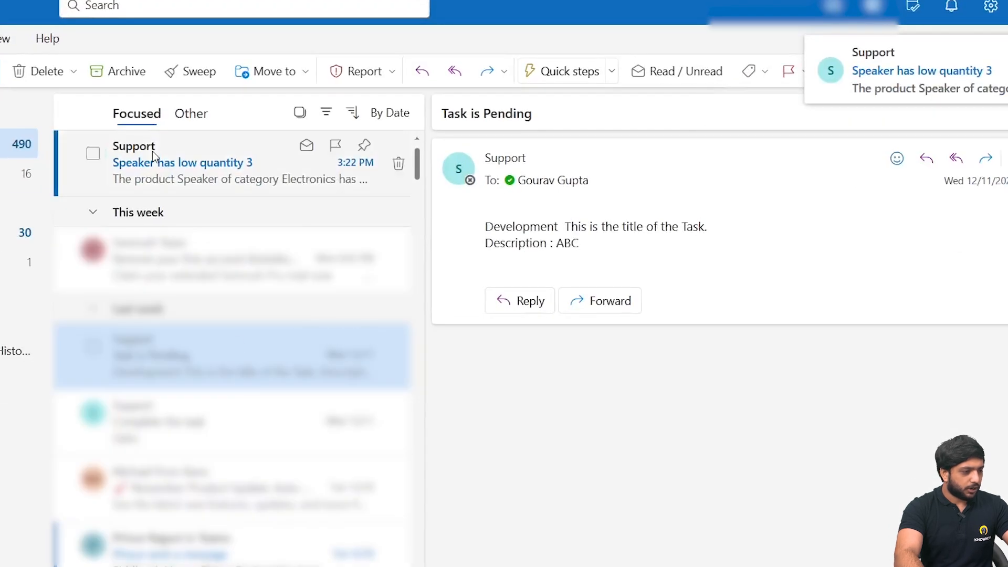
- Switch to Outlook and open the low-quantity email for Speaker to check its subject and body
left_click(152, 156)
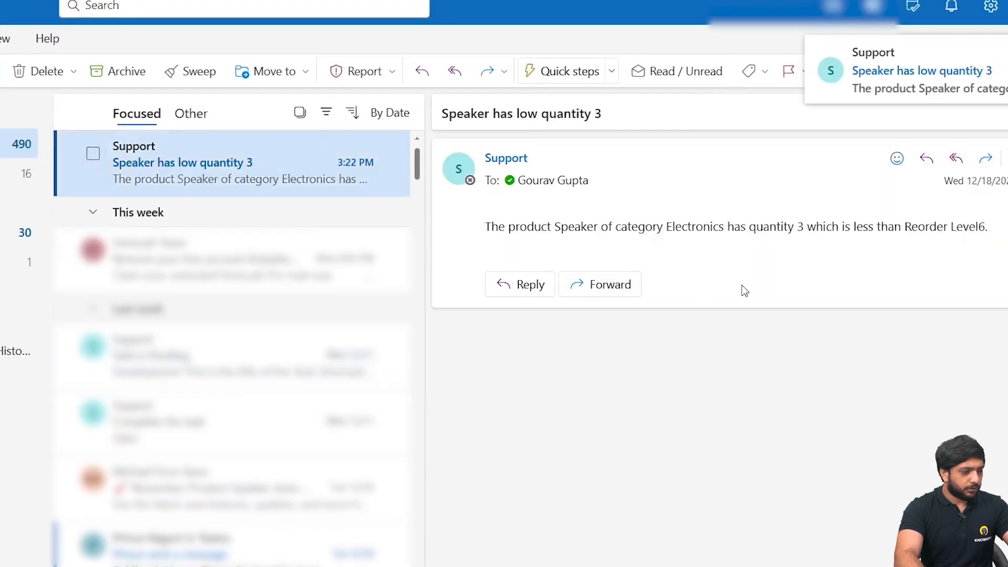
left_click_drag(444, 114, 610, 110)
left_click(622, 112)
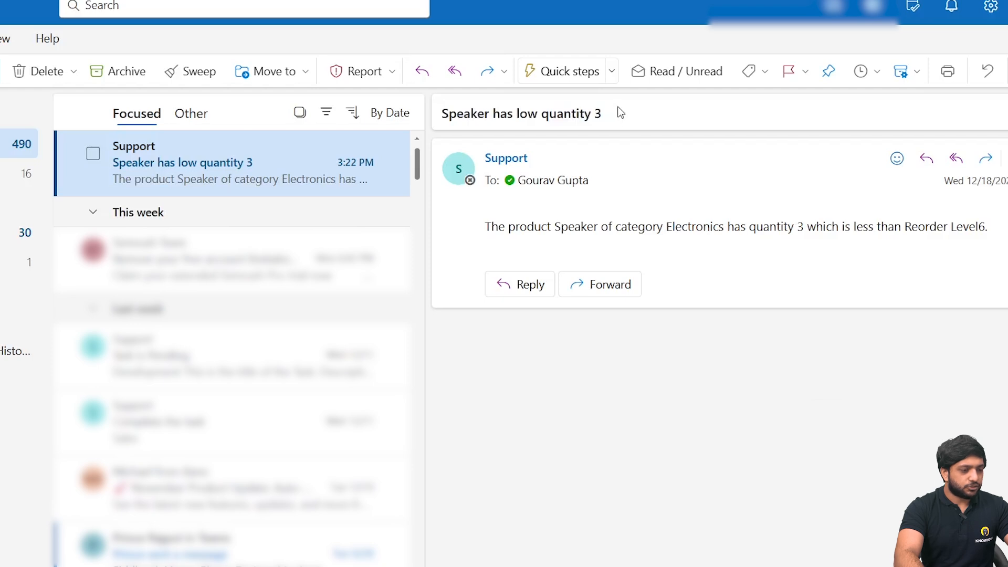